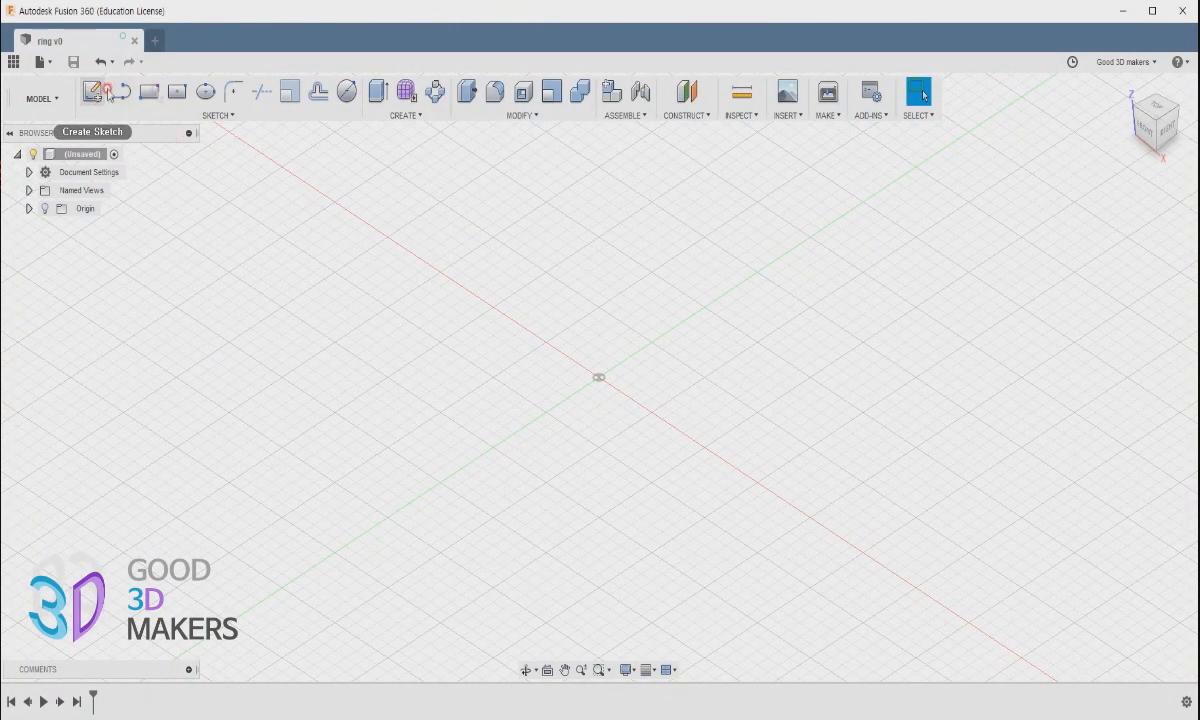
Step: Pin the sketch Text command to the toolbar
{"action": "left_click", "coordinate": [215, 116]}
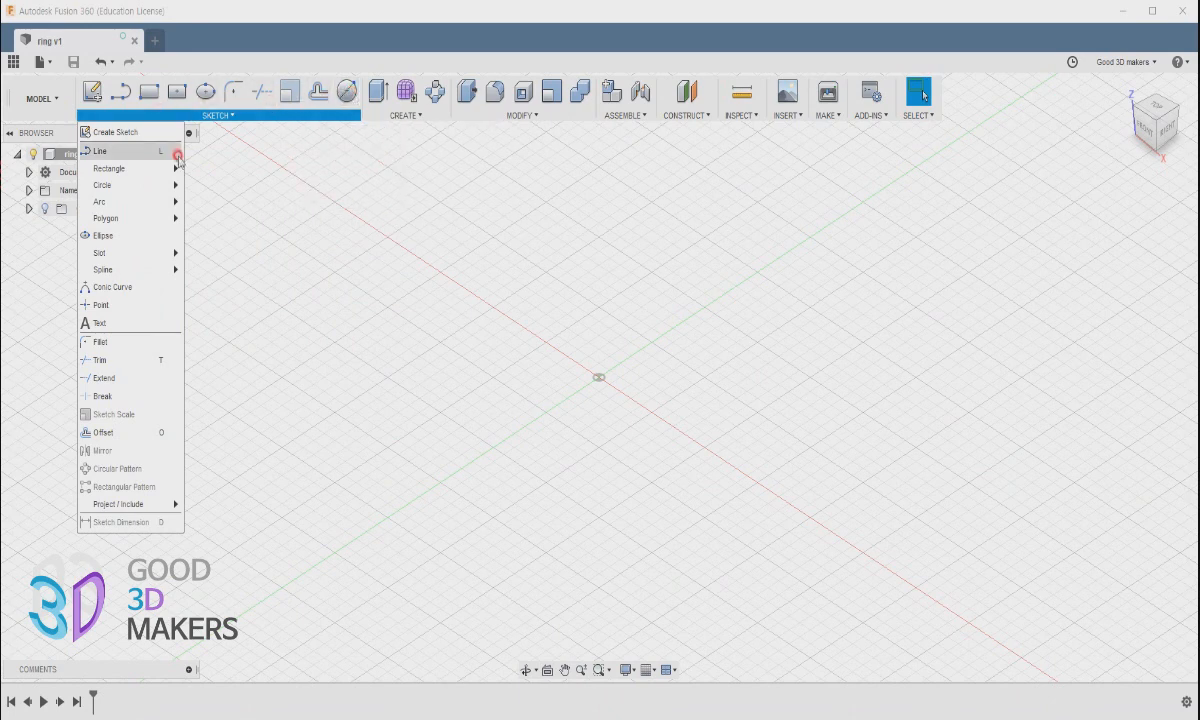
{"action": "mouse_move", "coordinate": [176, 325]}
{"action": "left_click", "coordinate": [190, 327]}
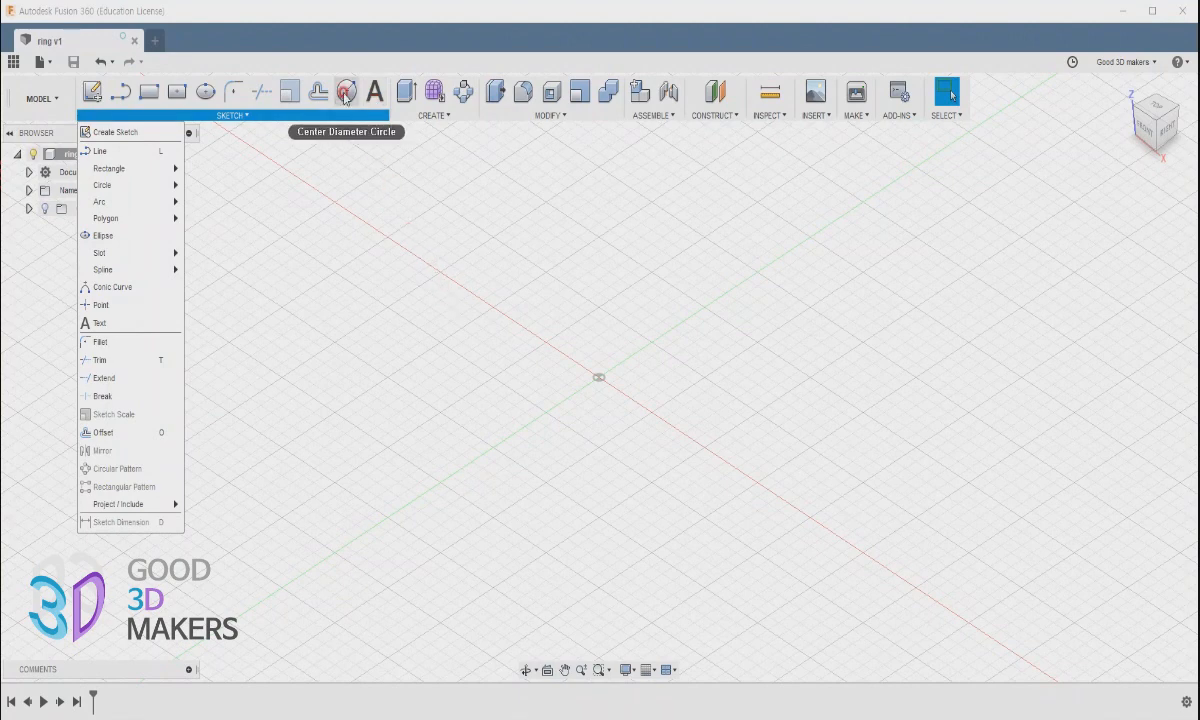
Step: Sketch a center-diameter circle centred on the origin on the horizontal plane and finish the sketch
{"action": "left_click", "coordinate": [346, 93]}
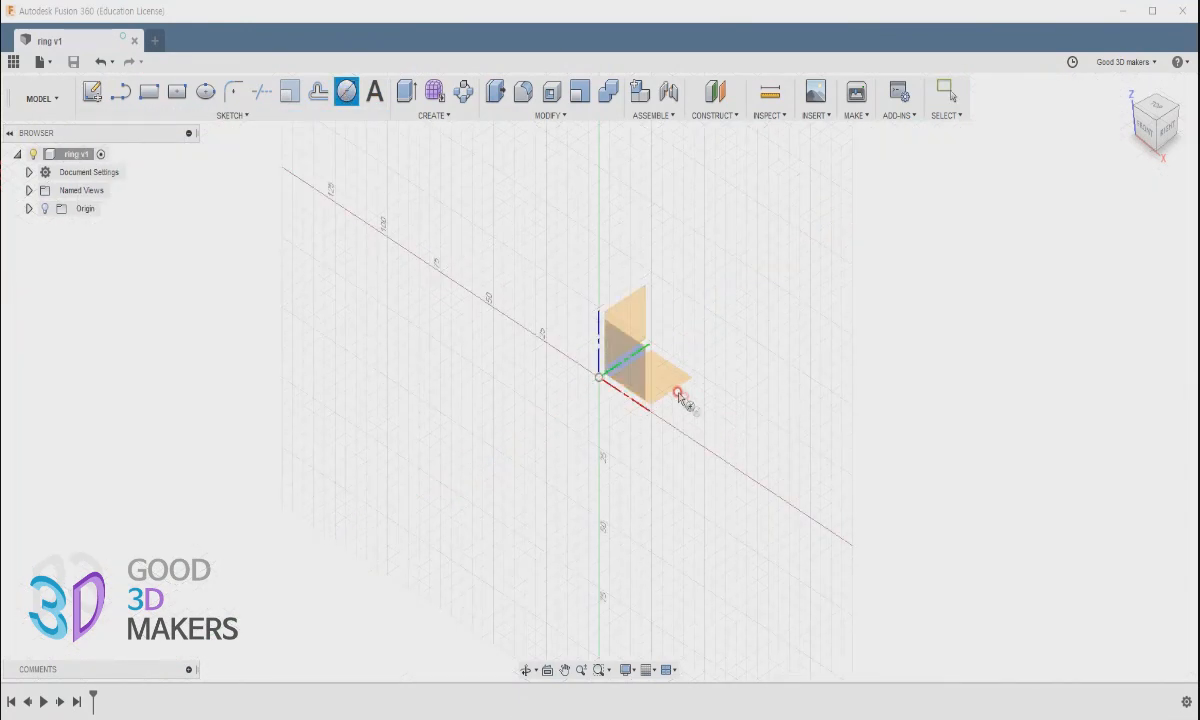
{"action": "left_click", "coordinate": [674, 390]}
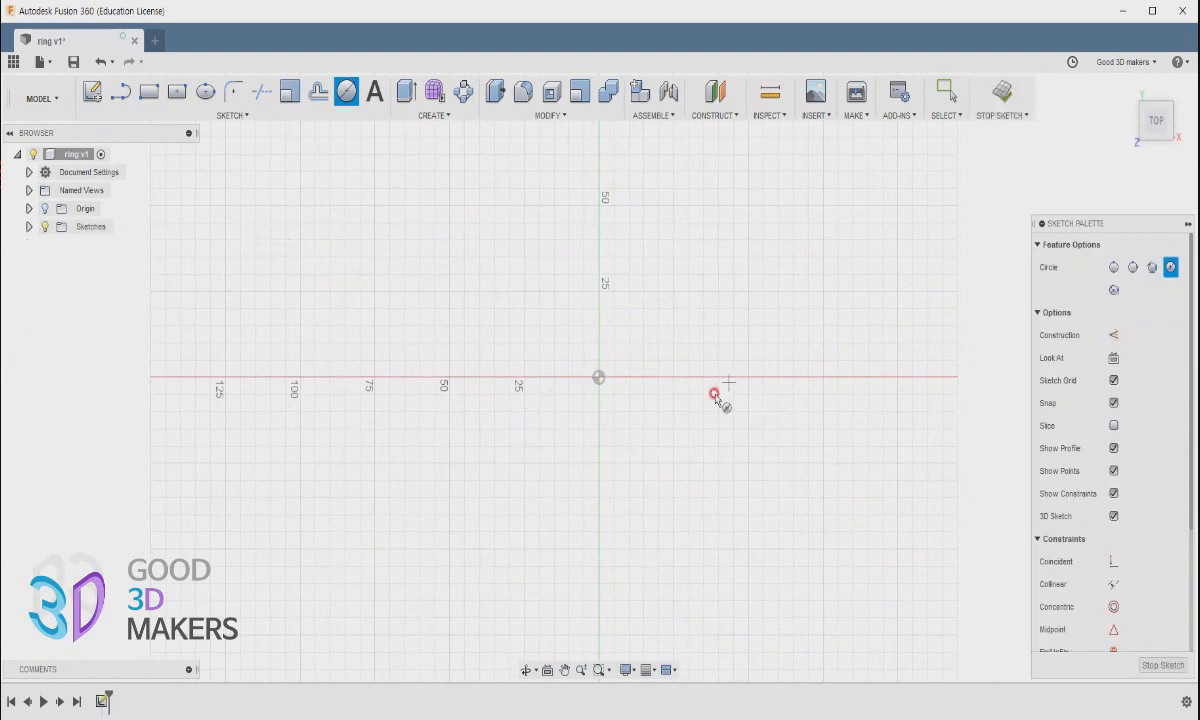
{"action": "left_click", "coordinate": [599, 377]}
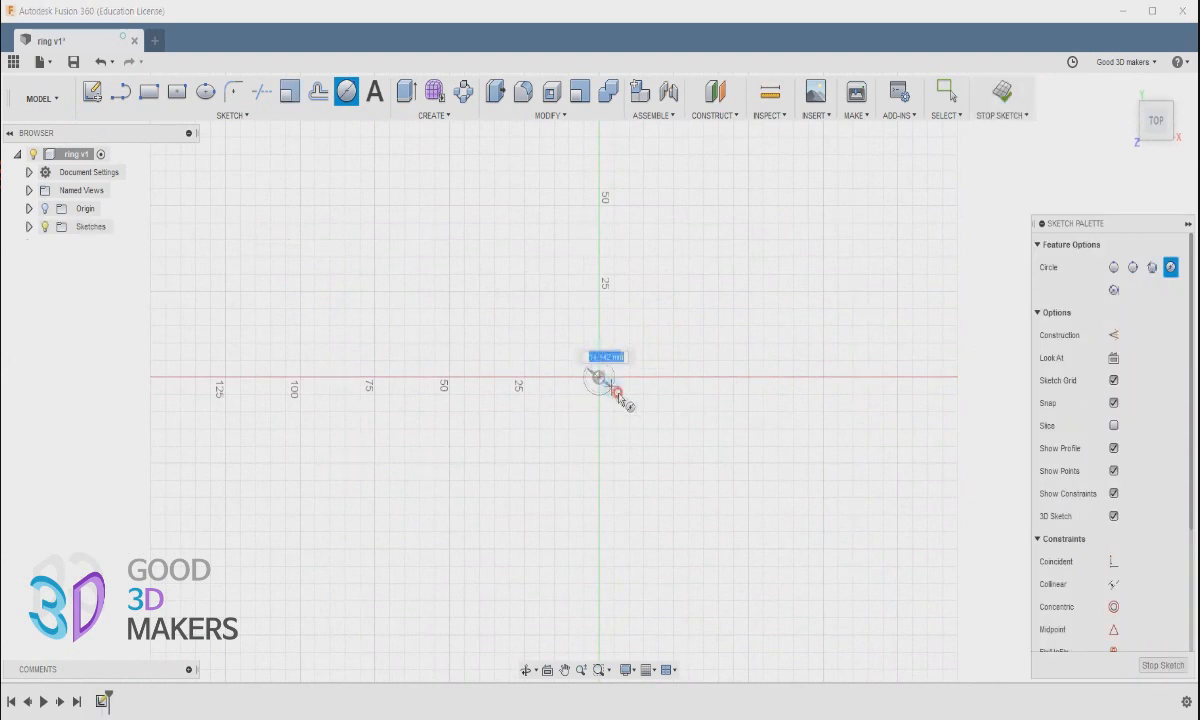
{"action": "left_click", "coordinate": [636, 405]}
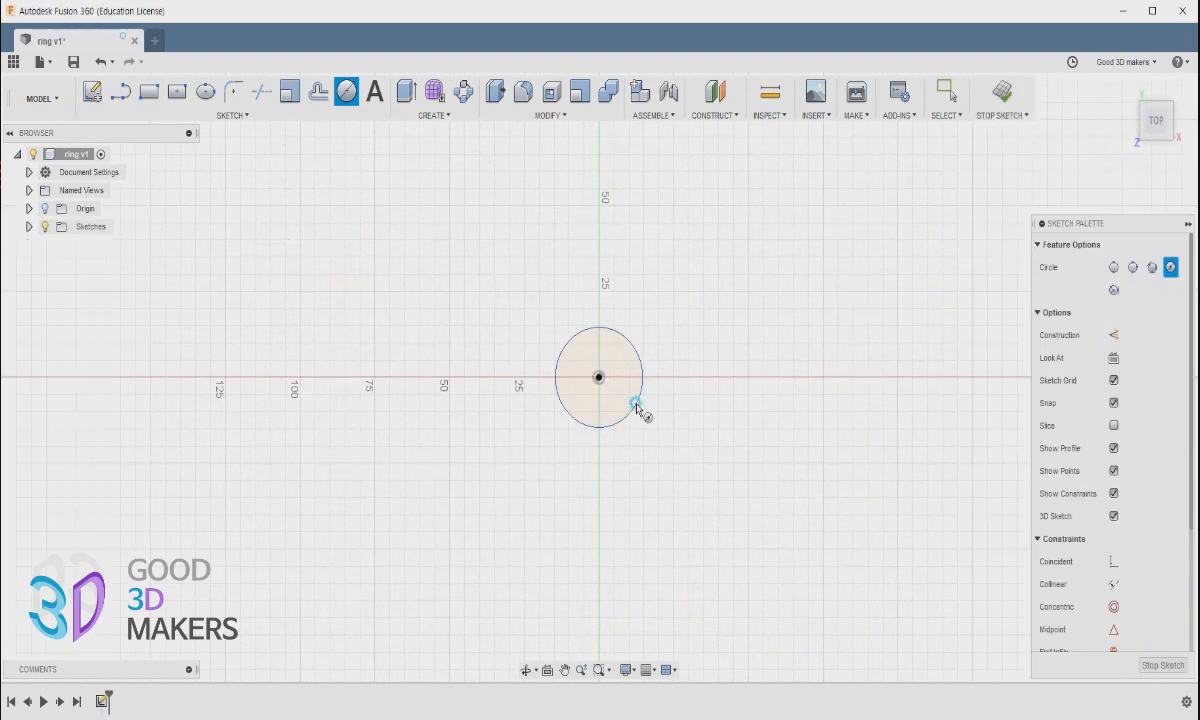
{"action": "left_click", "coordinate": [1160, 672]}
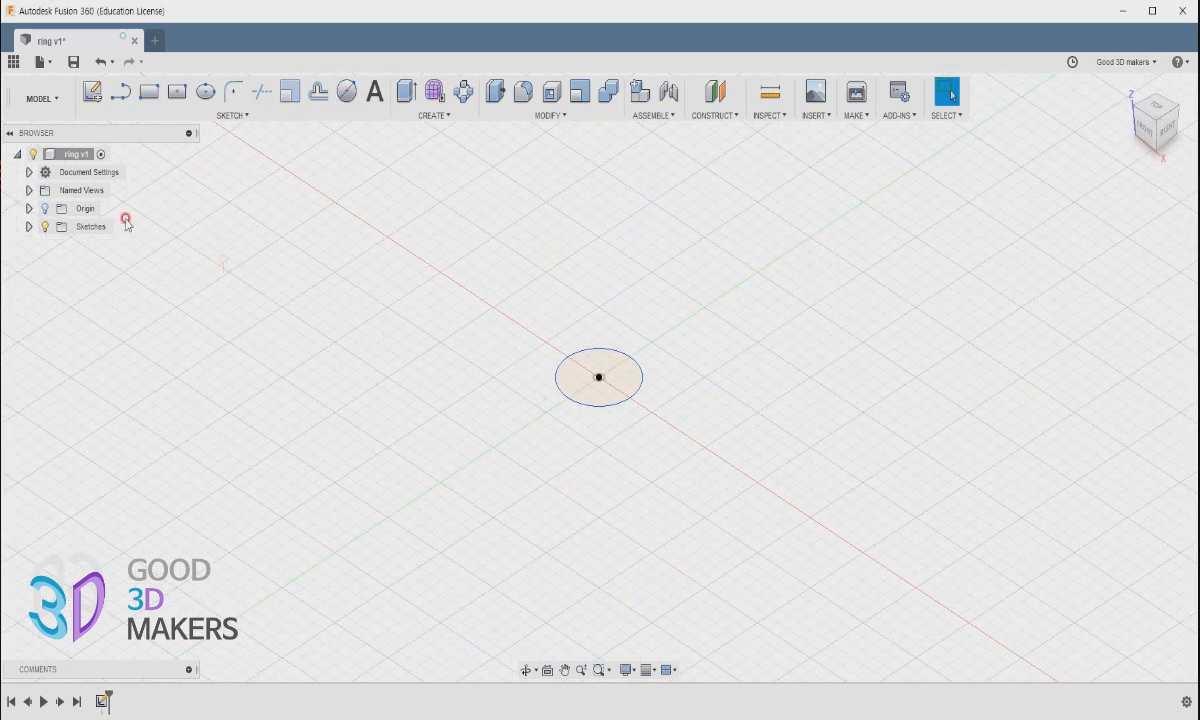
Step: Show the origin planes and sketch an ellipse centred on the origin on the vertical XZ plane
{"action": "left_click", "coordinate": [44, 208]}
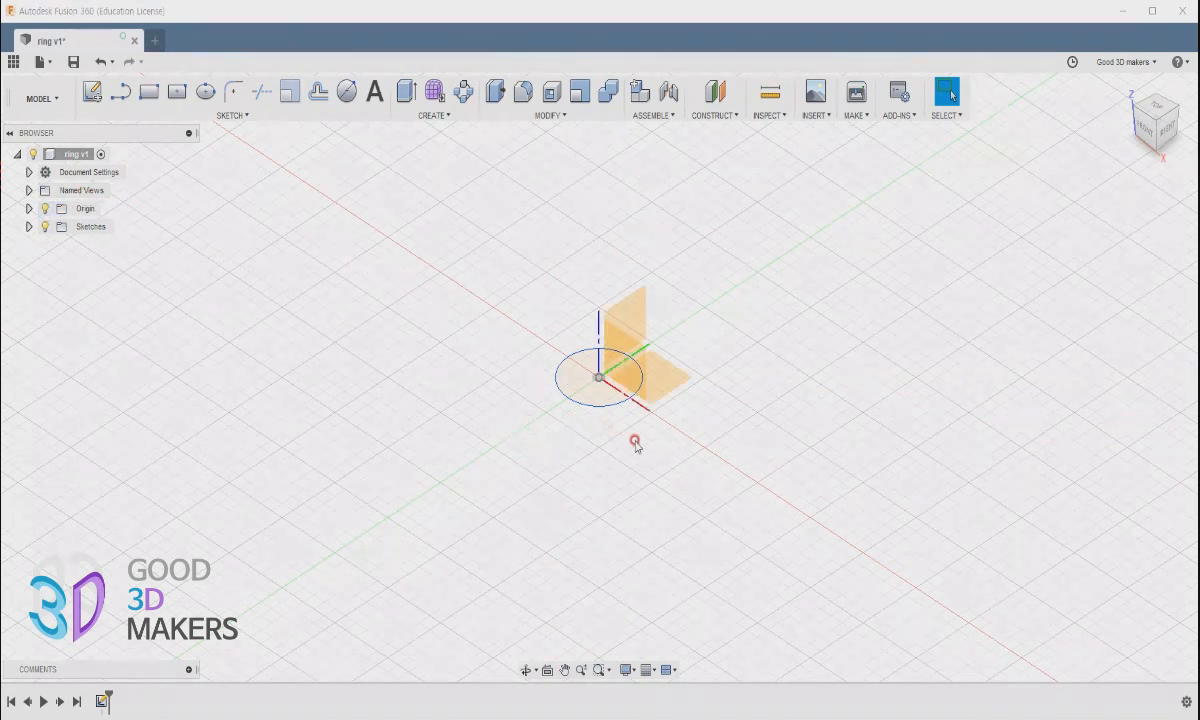
{"action": "middle_click_drag", "start_coordinate": [653, 453], "coordinate": [700, 395], "text": "shift"}
{"action": "left_click", "coordinate": [651, 320]}
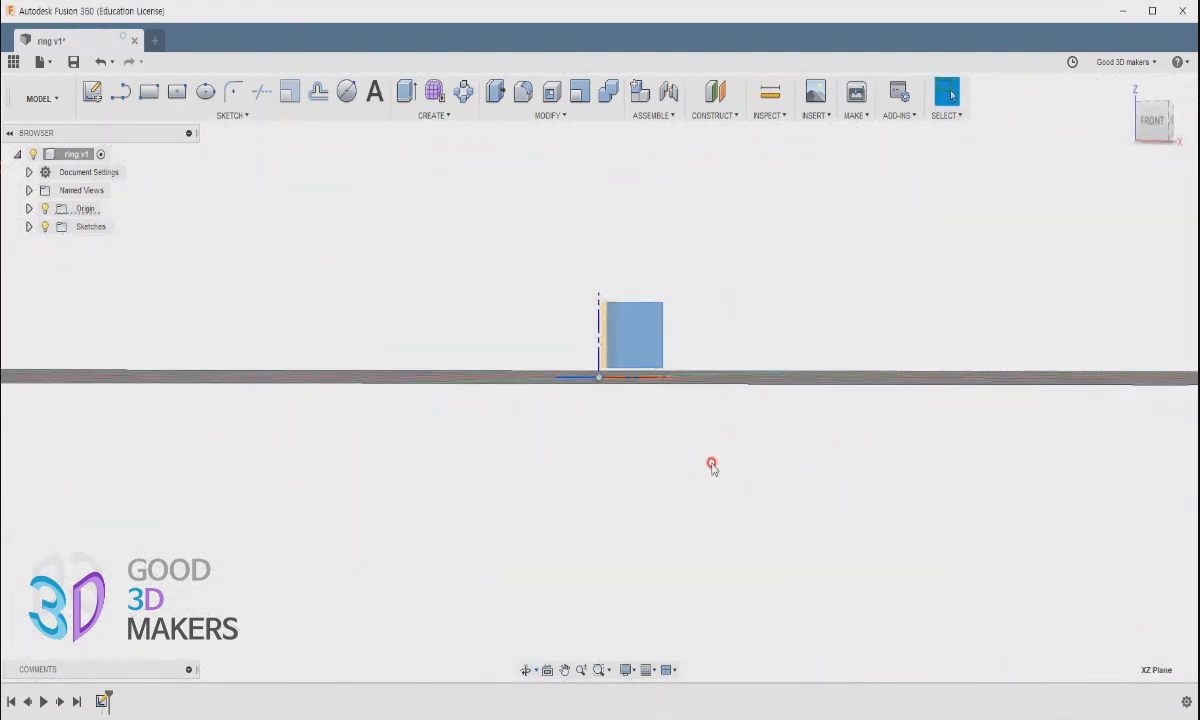
{"action": "left_click", "coordinate": [205, 91]}
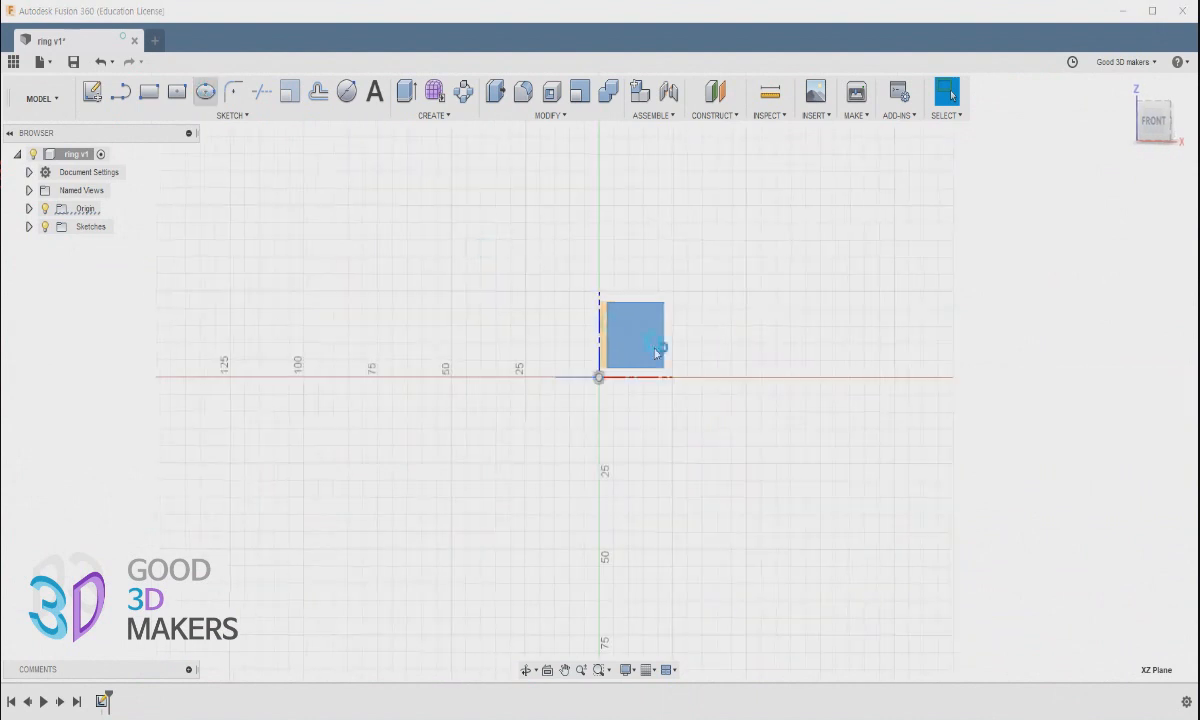
{"action": "left_click", "coordinate": [609, 335]}
{"action": "left_click", "coordinate": [598, 379]}
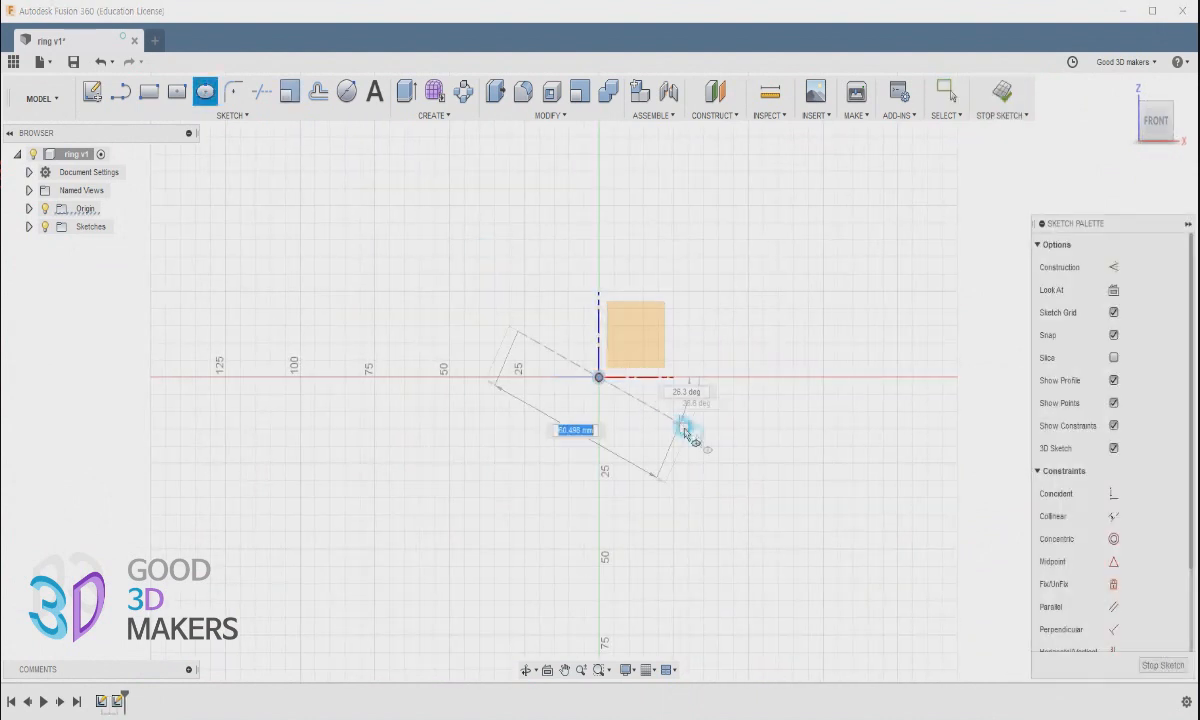
{"action": "left_click", "coordinate": [708, 379]}
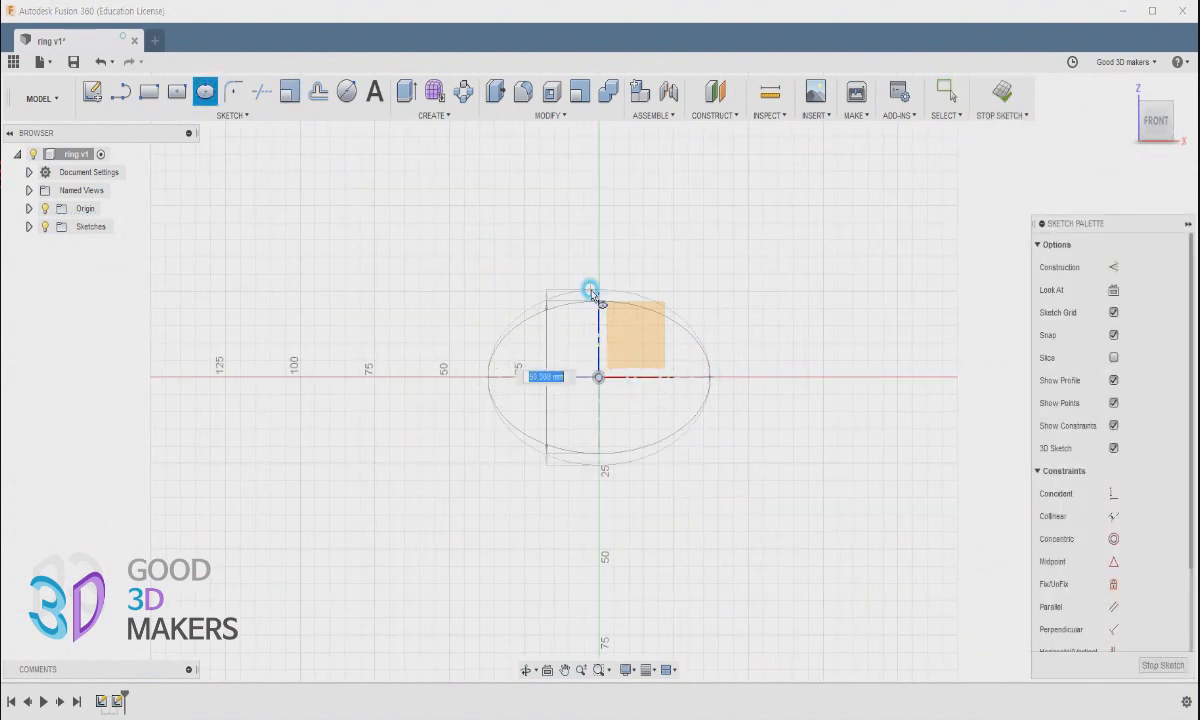
{"action": "left_click", "coordinate": [598, 279]}
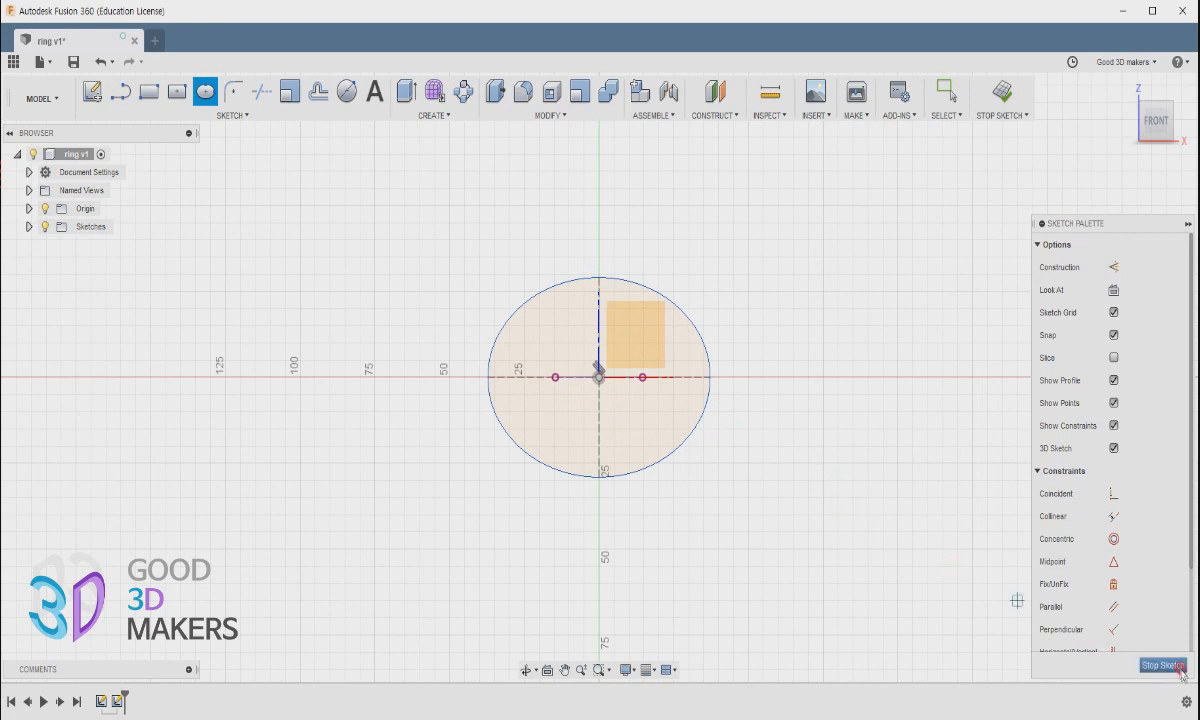
{"action": "mouse_move", "coordinate": [903, 528]}
{"action": "middle_mouse_down", "text": "shift"}
{"action": "mouse_move", "coordinate": [771, 568]}
{"action": "mouse_move", "coordinate": [758, 603]}
{"action": "mouse_move", "coordinate": [830, 594]}
{"action": "mouse_move", "coordinate": [866, 544]}
{"action": "mouse_move", "coordinate": [900, 542]}
{"action": "middle_mouse_up", "text": "shift"}
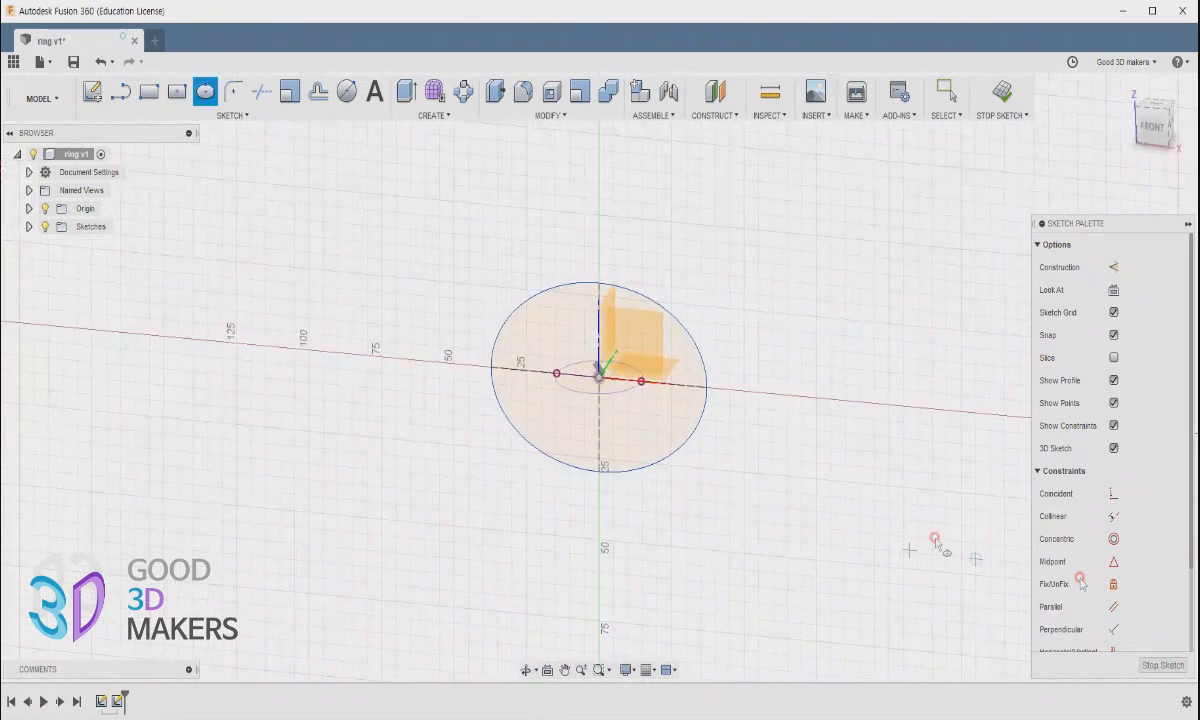
{"action": "left_click", "coordinate": [1165, 667]}
Step: Undo the ellipse sketch and the display of the origin planes
{"action": "mouse_move", "coordinate": [772, 407]}
{"action": "middle_mouse_down", "text": "shift"}
{"action": "mouse_move", "coordinate": [734, 423]}
{"action": "mouse_move", "coordinate": [677, 404]}
{"action": "mouse_move", "coordinate": [698, 412]}
{"action": "middle_mouse_up", "text": "shift"}
{"action": "left_click", "coordinate": [676, 403]}
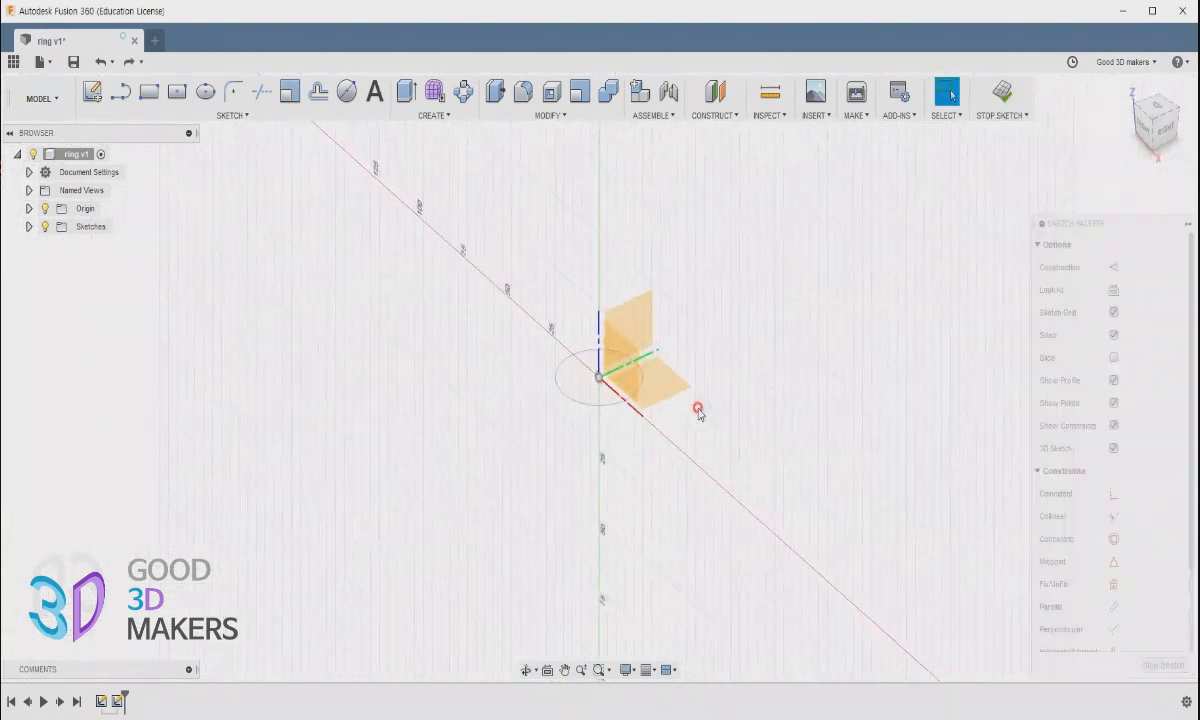
{"action": "key", "text": "ctrl+z"}
{"action": "mouse_move", "coordinate": [560, 470]}
{"action": "middle_mouse_down", "text": "shift"}
{"action": "mouse_move", "coordinate": [635, 406]}
{"action": "mouse_move", "coordinate": [629, 476]}
{"action": "middle_mouse_up", "text": "shift"}
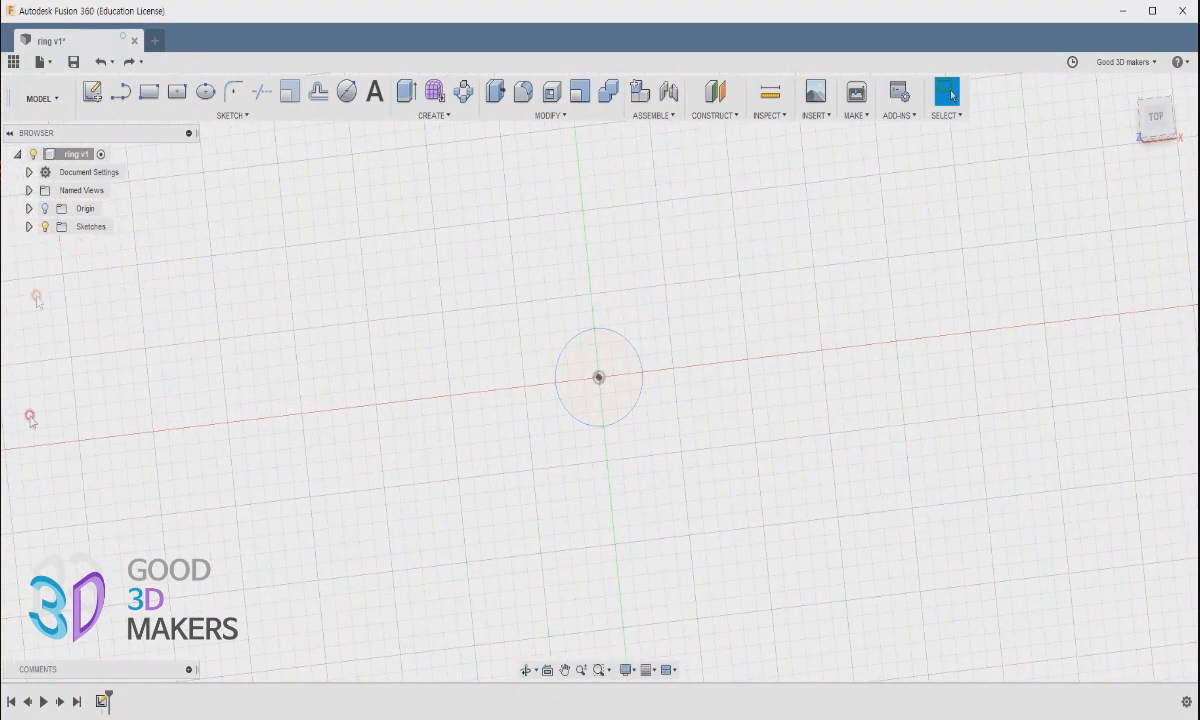
Step: Open the existing circle sketch for editing
{"action": "left_click", "coordinate": [102, 703]}
{"action": "double_click", "coordinate": [102, 703]}
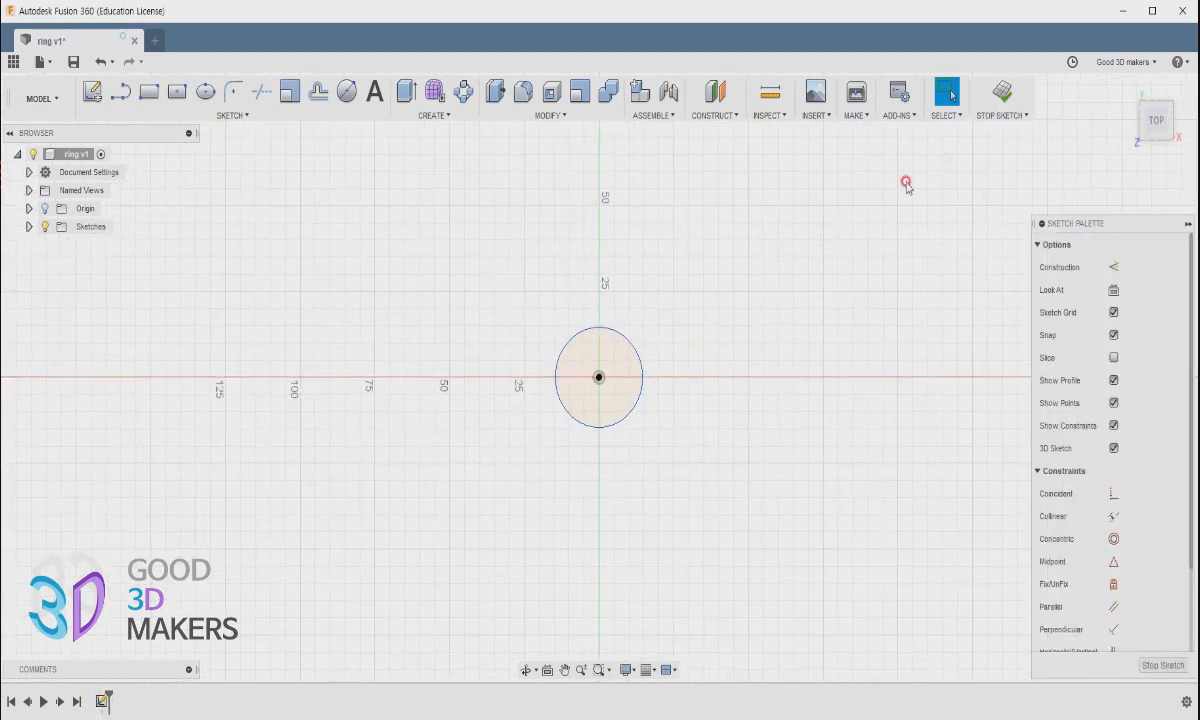
{"action": "left_click", "coordinate": [940, 102]}
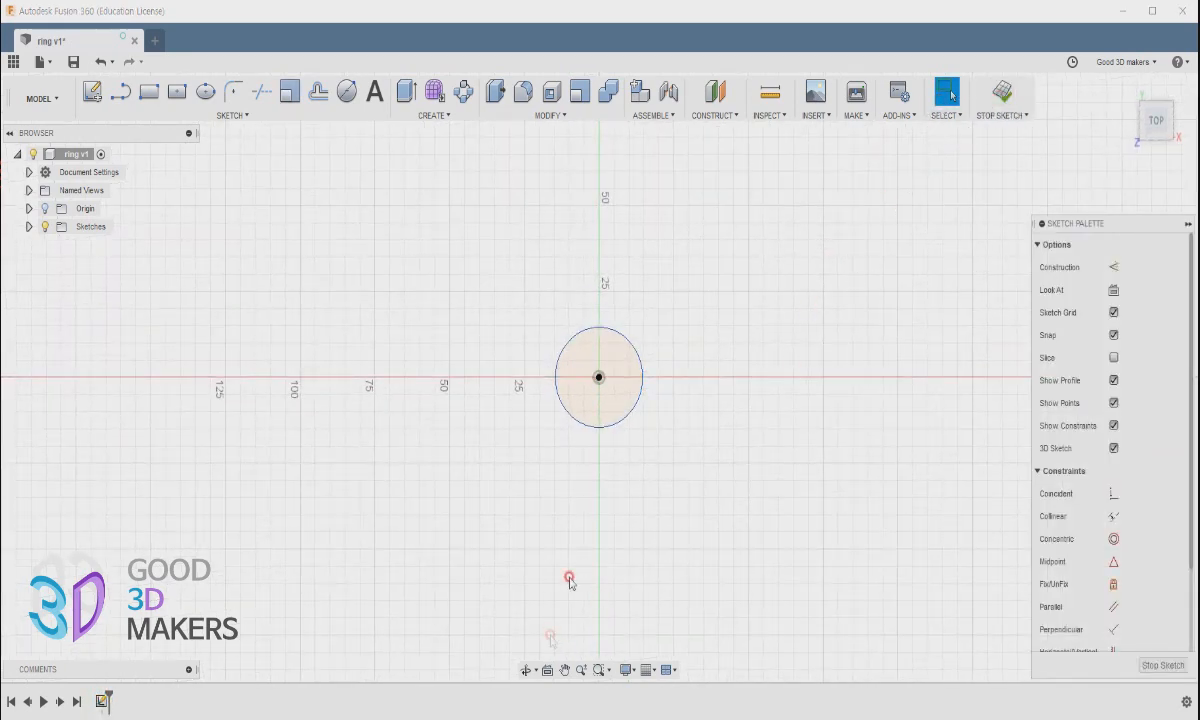
{"action": "left_click", "coordinate": [622, 418]}
{"action": "scroll", "coordinate": [662, 447], "scroll_direction": "up", "scroll_amount": 3}
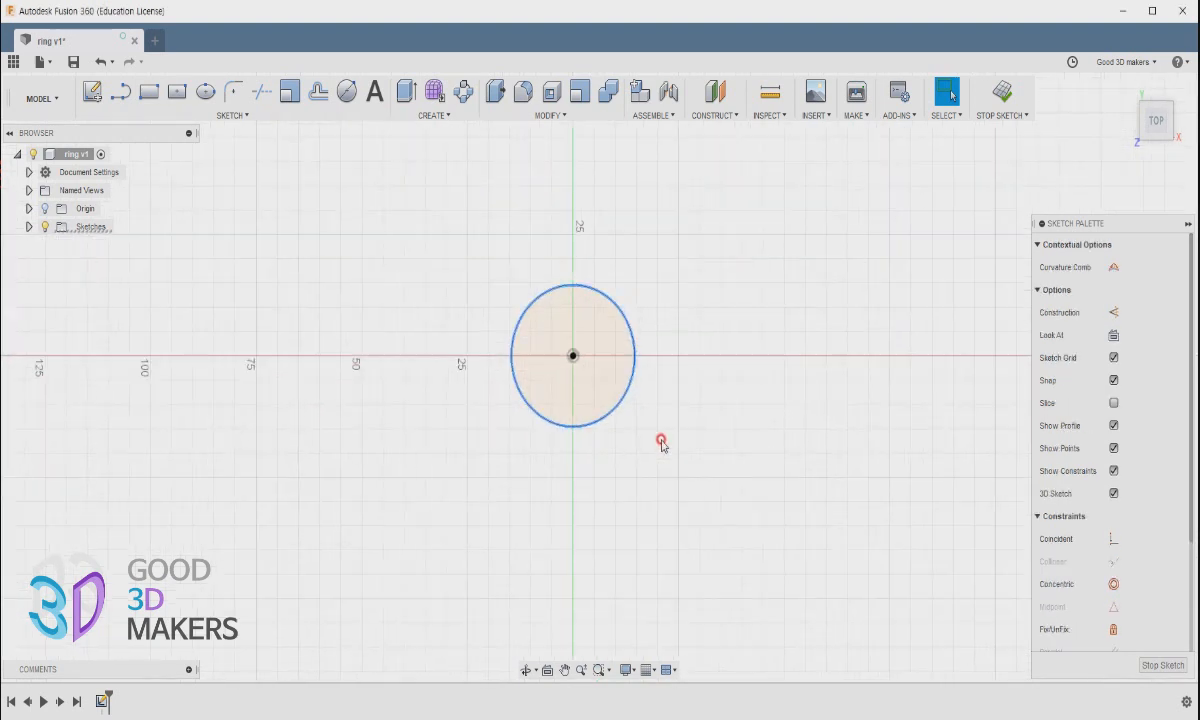
{"action": "middle_click_drag", "start_coordinate": [624, 397], "coordinate": [672, 490]}
{"action": "scroll", "coordinate": [670, 490], "scroll_direction": "up", "scroll_amount": 2}
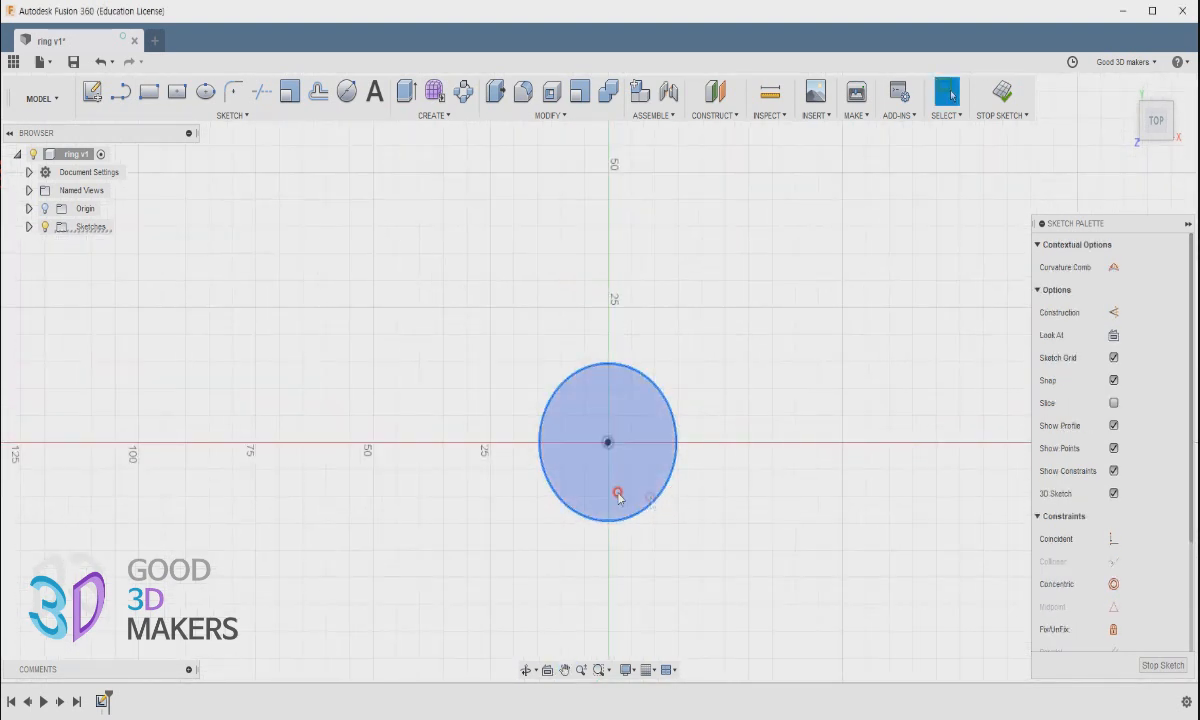
Step: Draw a closed three-line triangle overlapping the circle's upper-left edge, with one corner pointing outward
{"action": "left_click", "coordinate": [120, 91]}
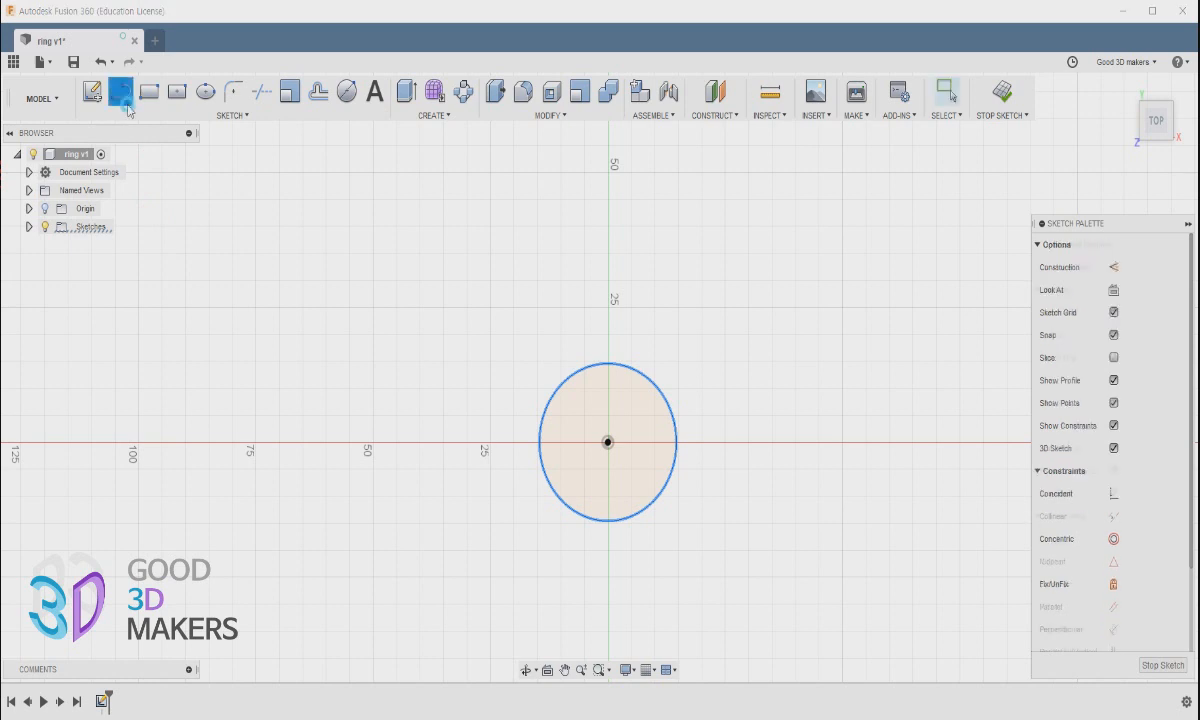
{"action": "left_click", "coordinate": [549, 433]}
{"action": "left_click", "coordinate": [524, 355]}
{"action": "left_click", "coordinate": [601, 377]}
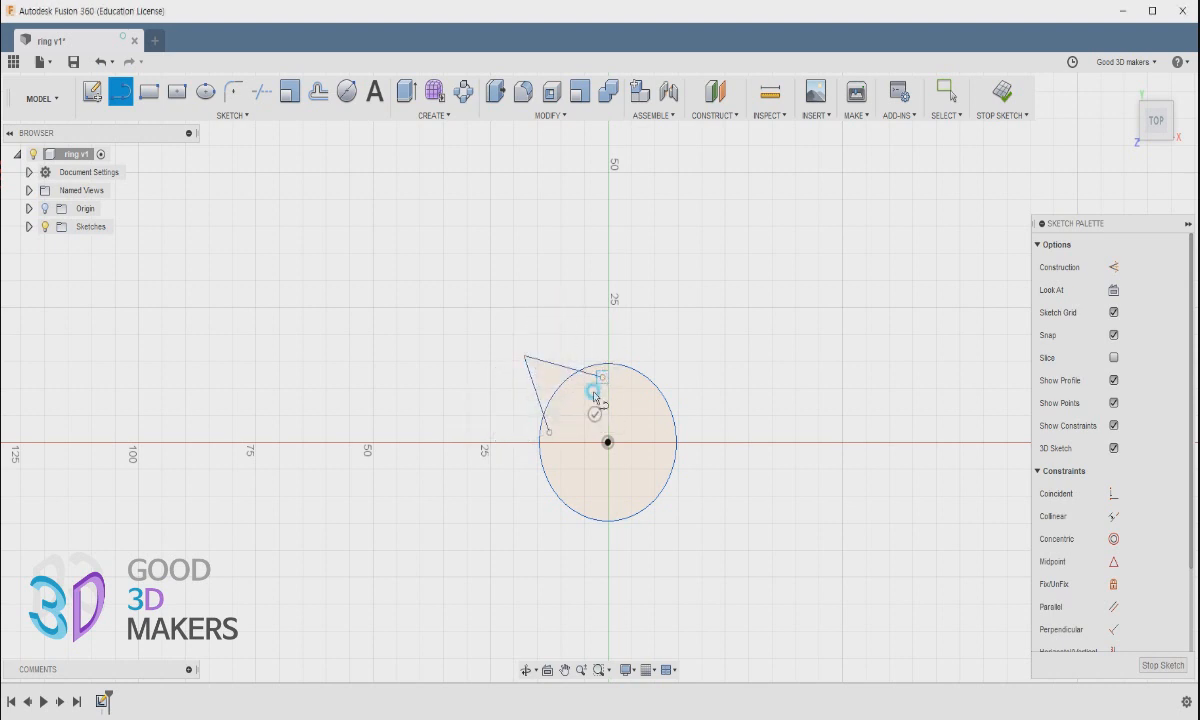
{"action": "left_click", "coordinate": [549, 433]}
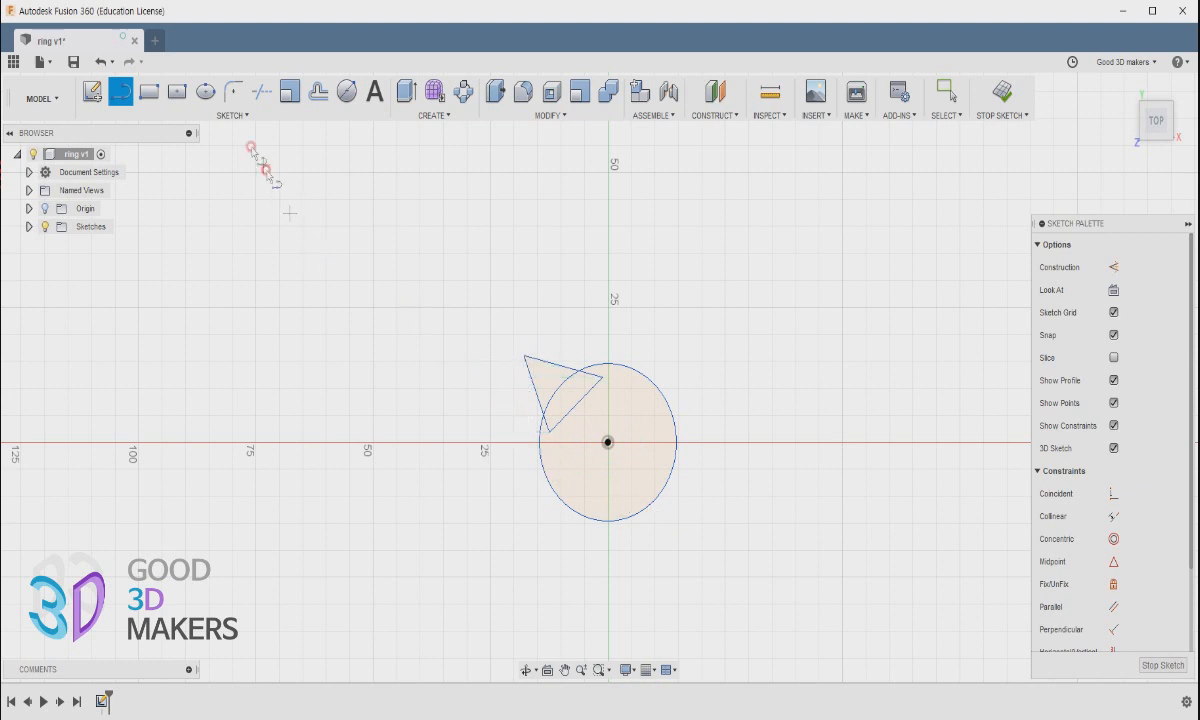
Step: Fillet the triangle's outer corner with a 2 mm radius and move its lower vertex down to the horizontal axis
{"action": "left_click", "coordinate": [239, 116]}
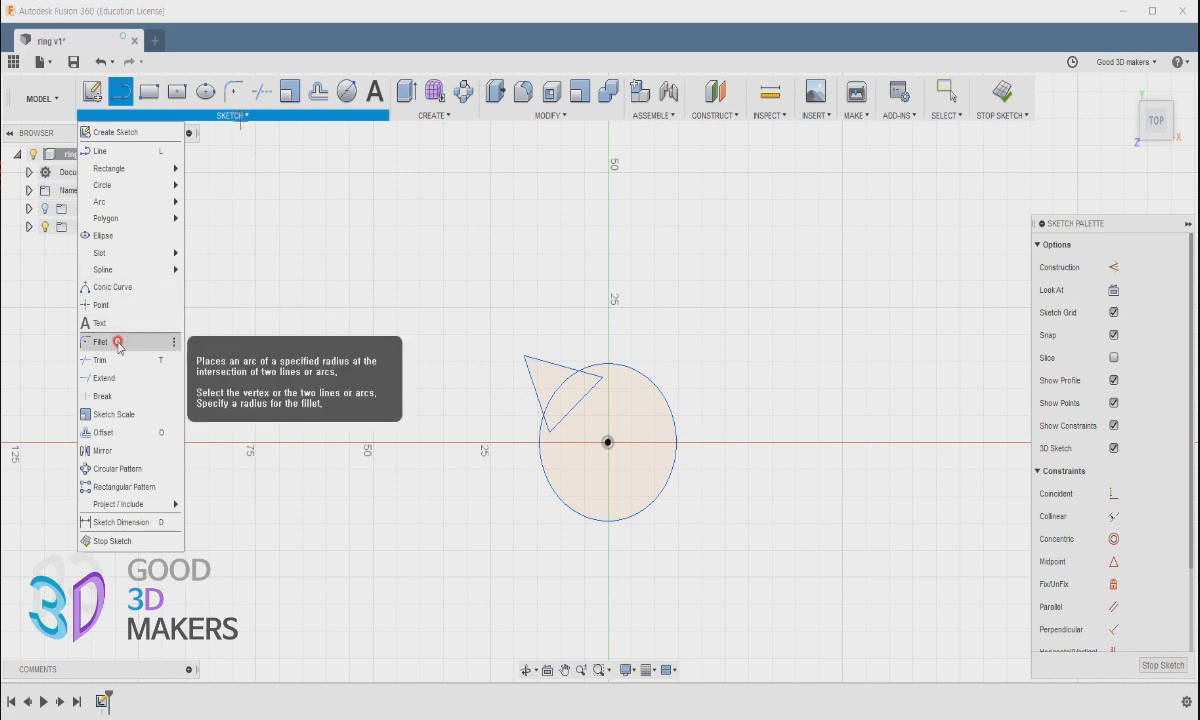
{"action": "left_click", "coordinate": [175, 344]}
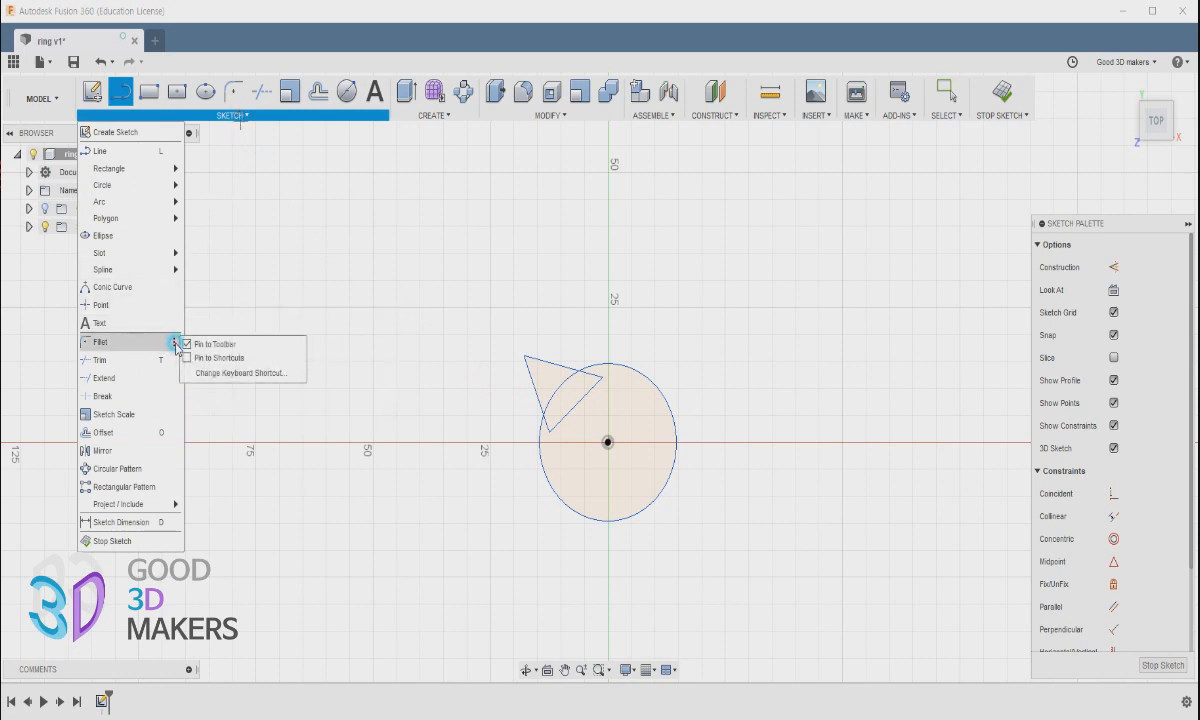
{"action": "left_click", "coordinate": [233, 92]}
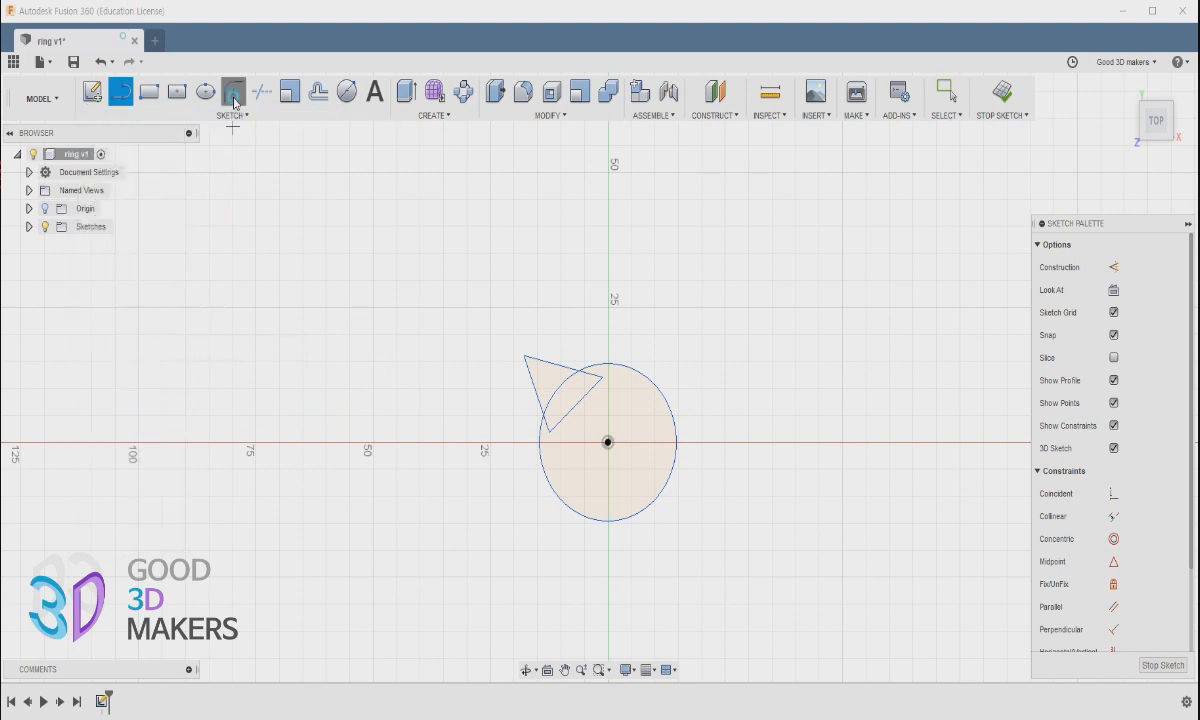
{"action": "left_click", "coordinate": [526, 357]}
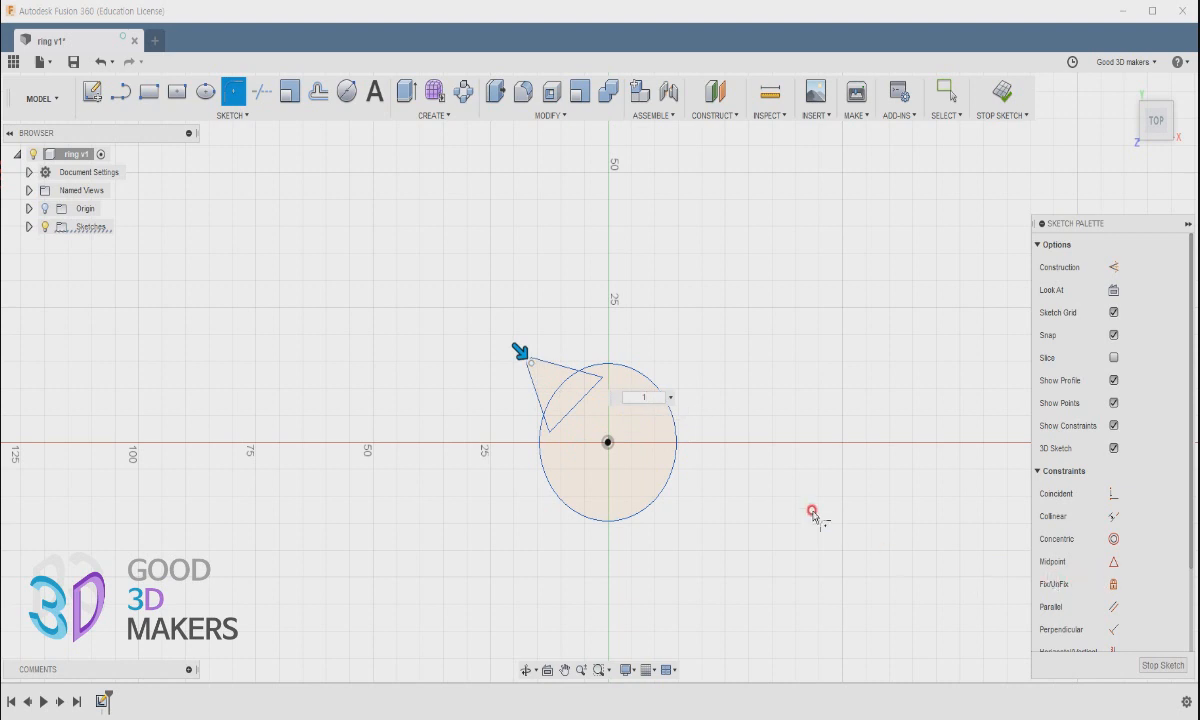
{"action": "type", "text": "2"}
{"action": "key", "text": "Return"}
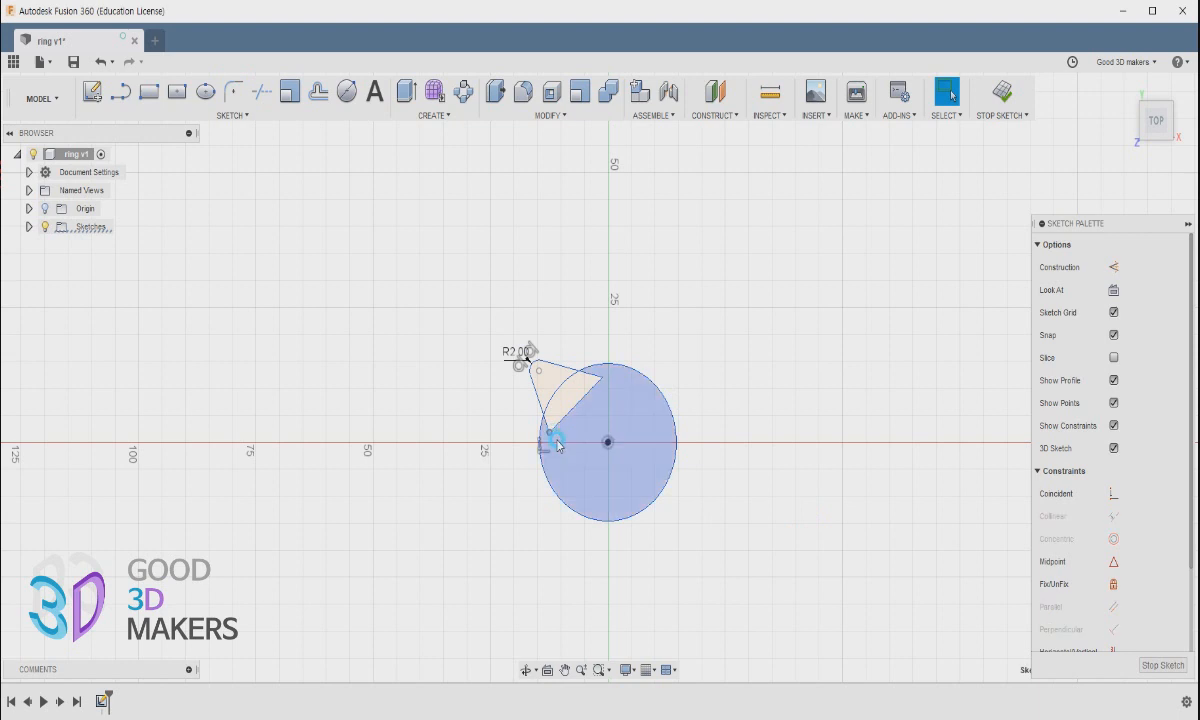
{"action": "left_click_drag", "start_coordinate": [550, 436], "coordinate": [546, 444]}
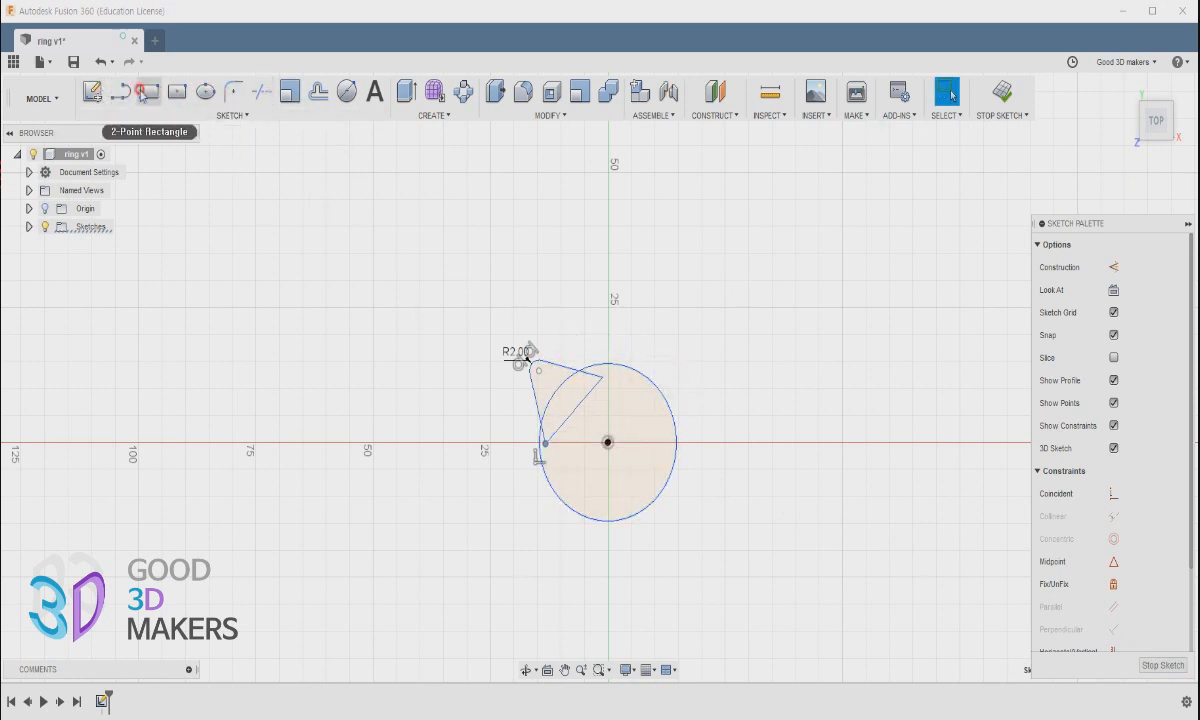
Step: Draw a 5 mm vertical line on the vertical axis above the circle
{"action": "left_click", "coordinate": [120, 91]}
{"action": "left_click", "coordinate": [608, 281]}
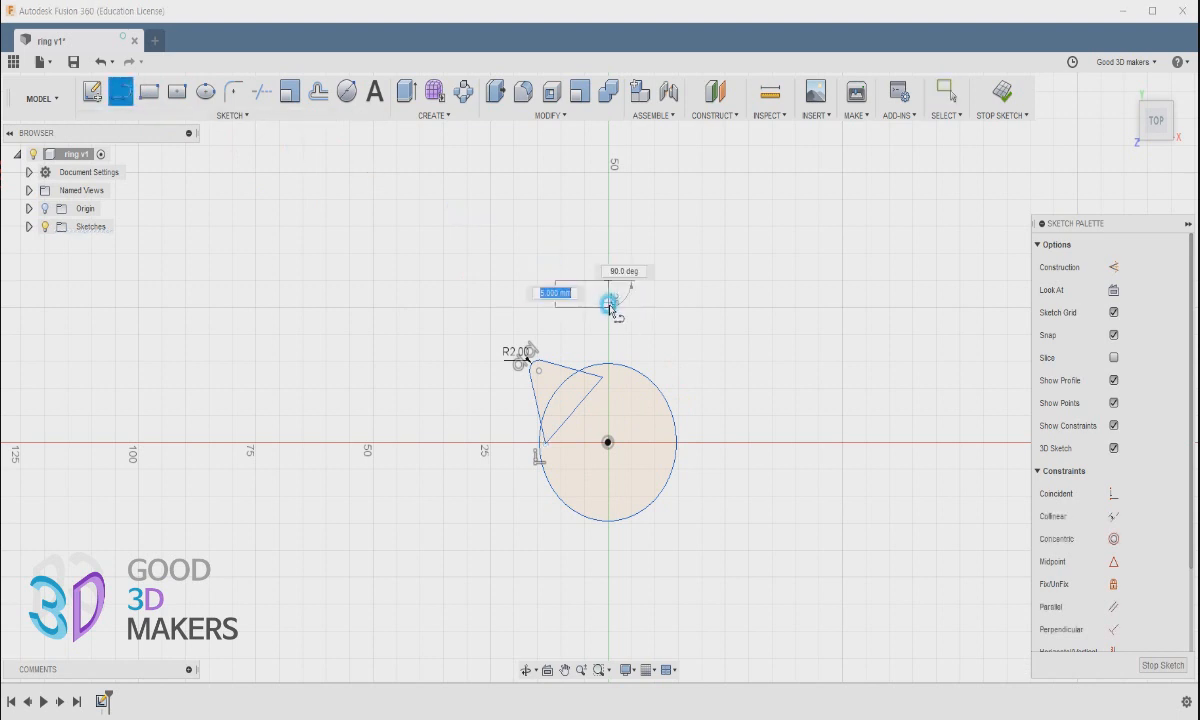
{"action": "key", "text": "Escape"}
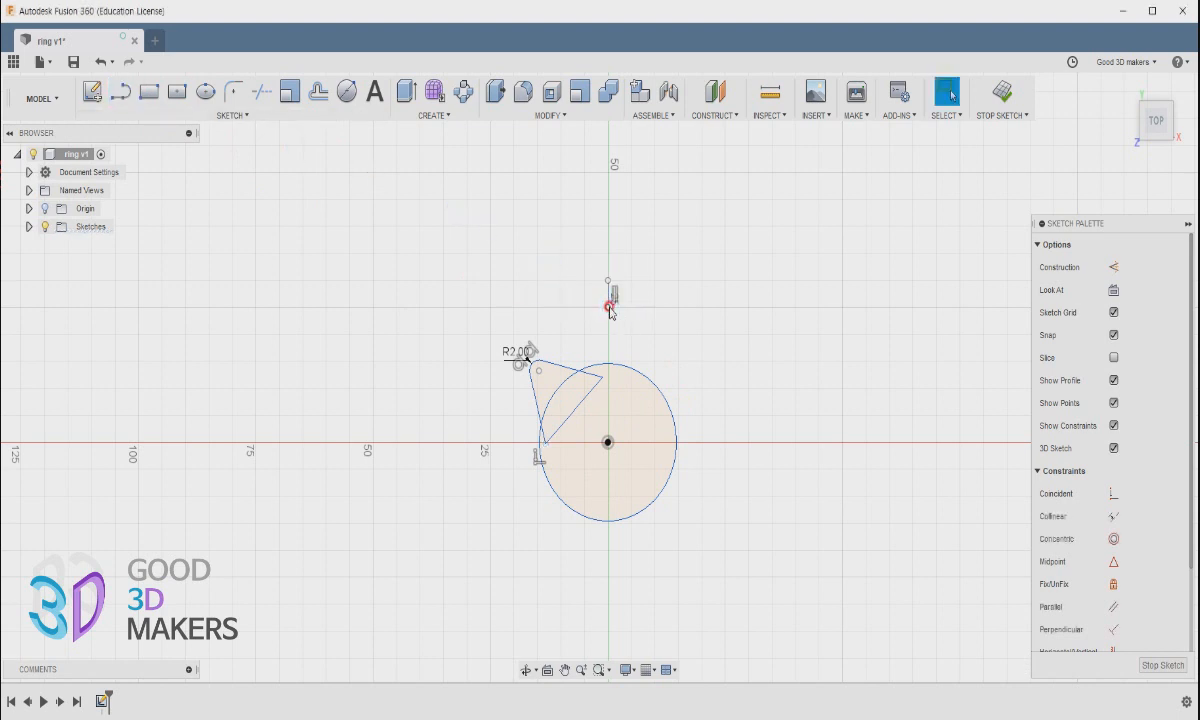
Step: Mirror the rounded triangle across the short vertical line above the circle
{"action": "double_click", "coordinate": [553, 370]}
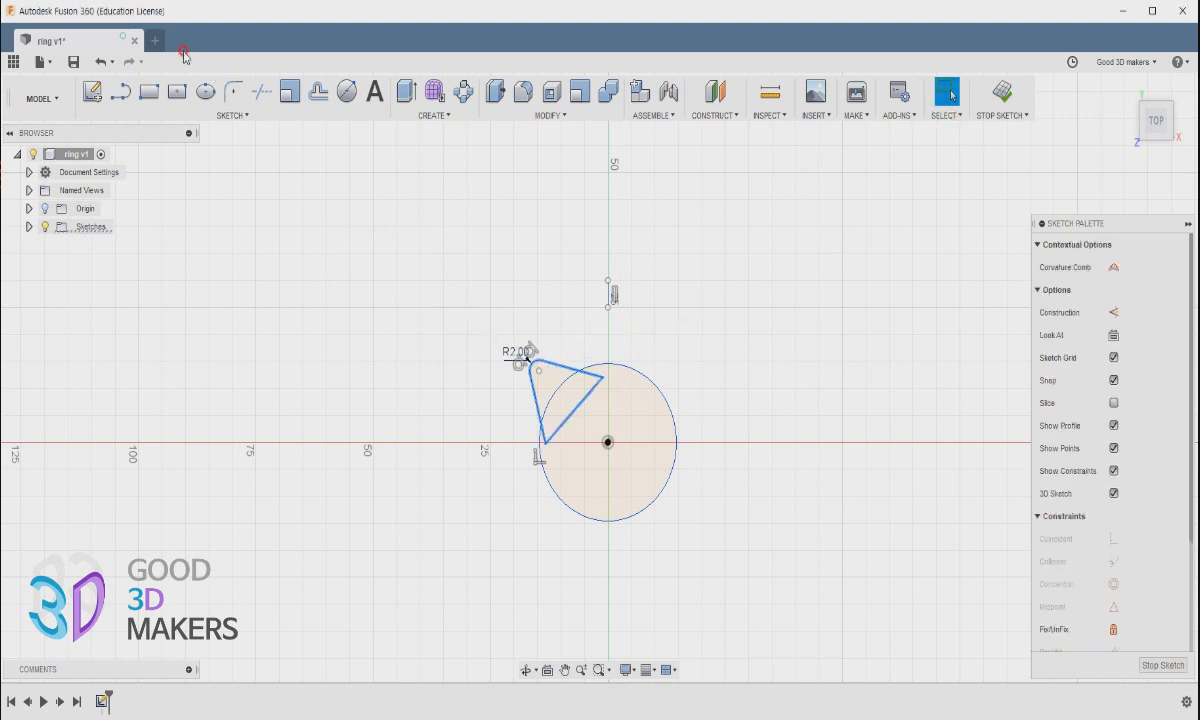
{"action": "left_click", "coordinate": [205, 113]}
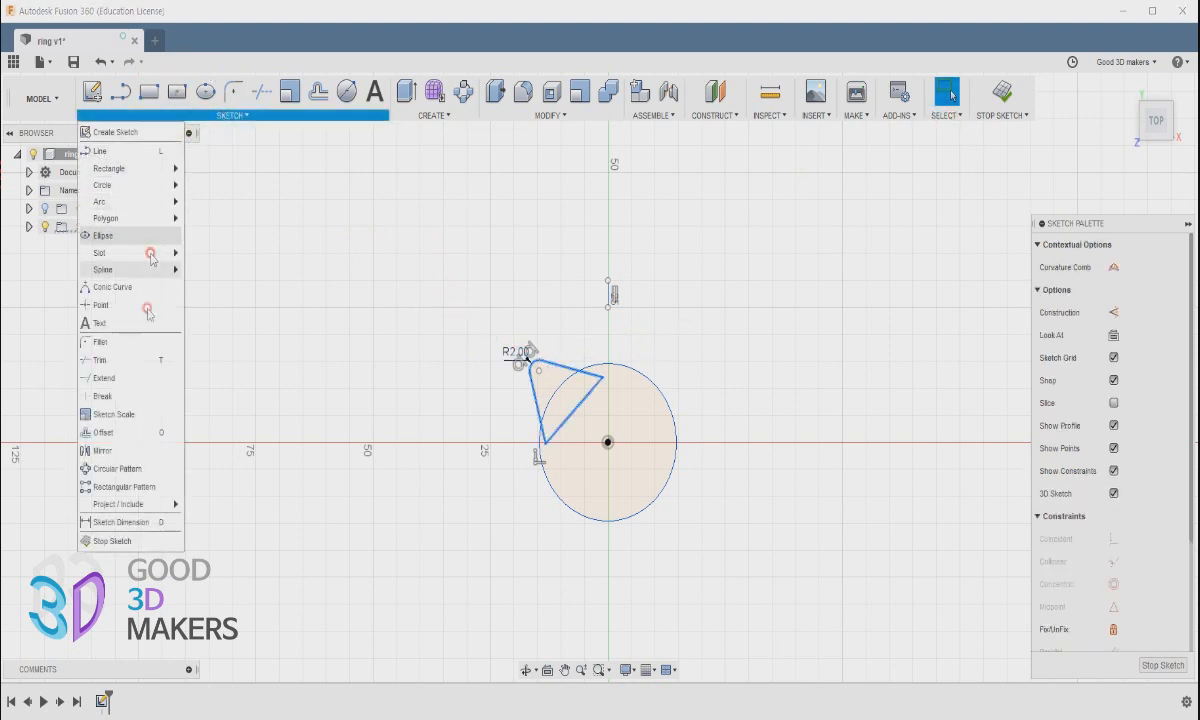
{"action": "left_click", "coordinate": [95, 450]}
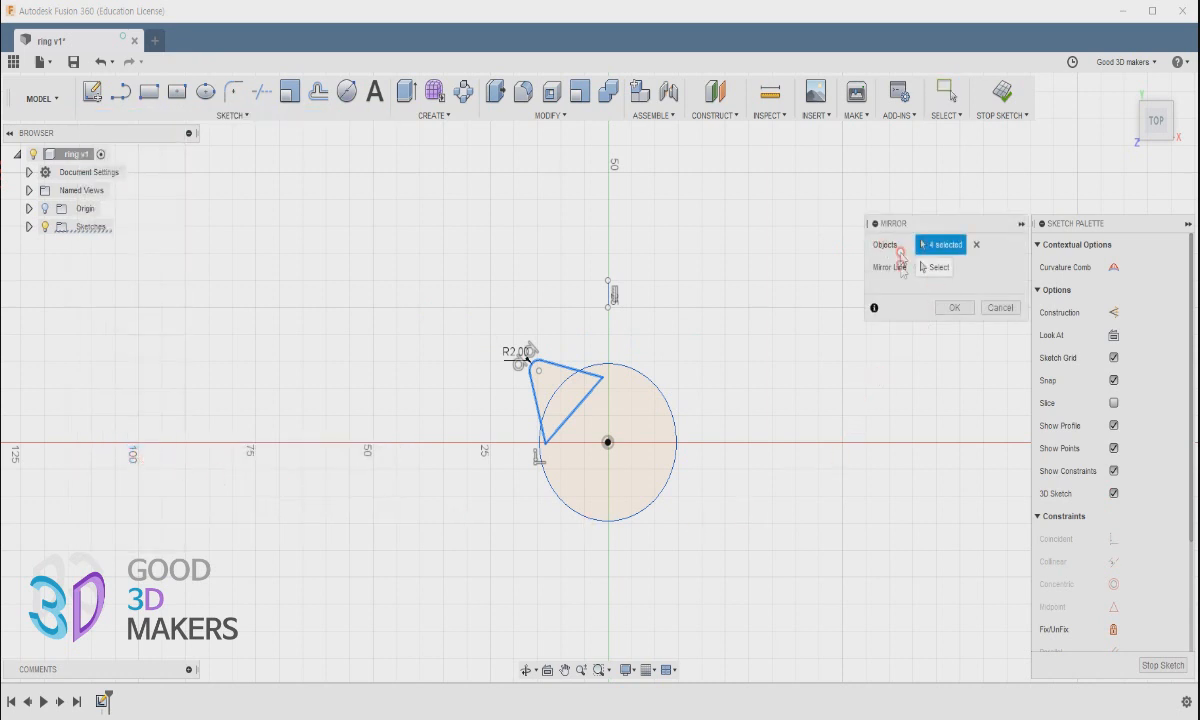
{"action": "left_click", "coordinate": [929, 269]}
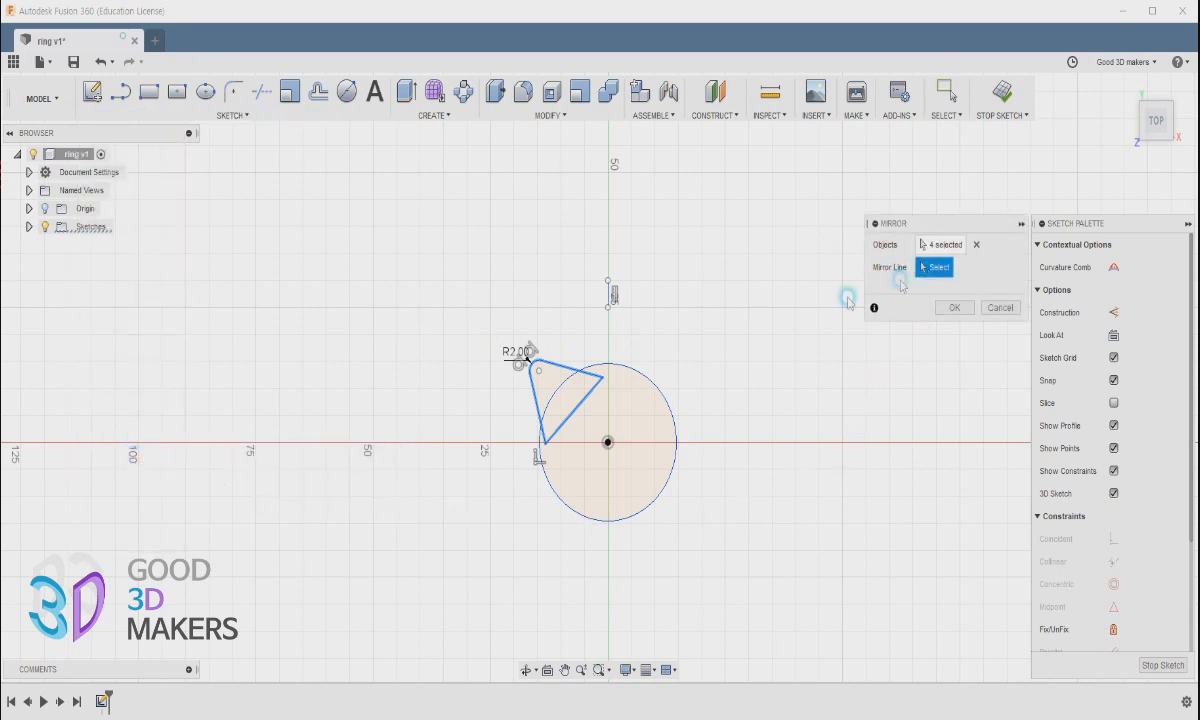
{"action": "left_click", "coordinate": [610, 294]}
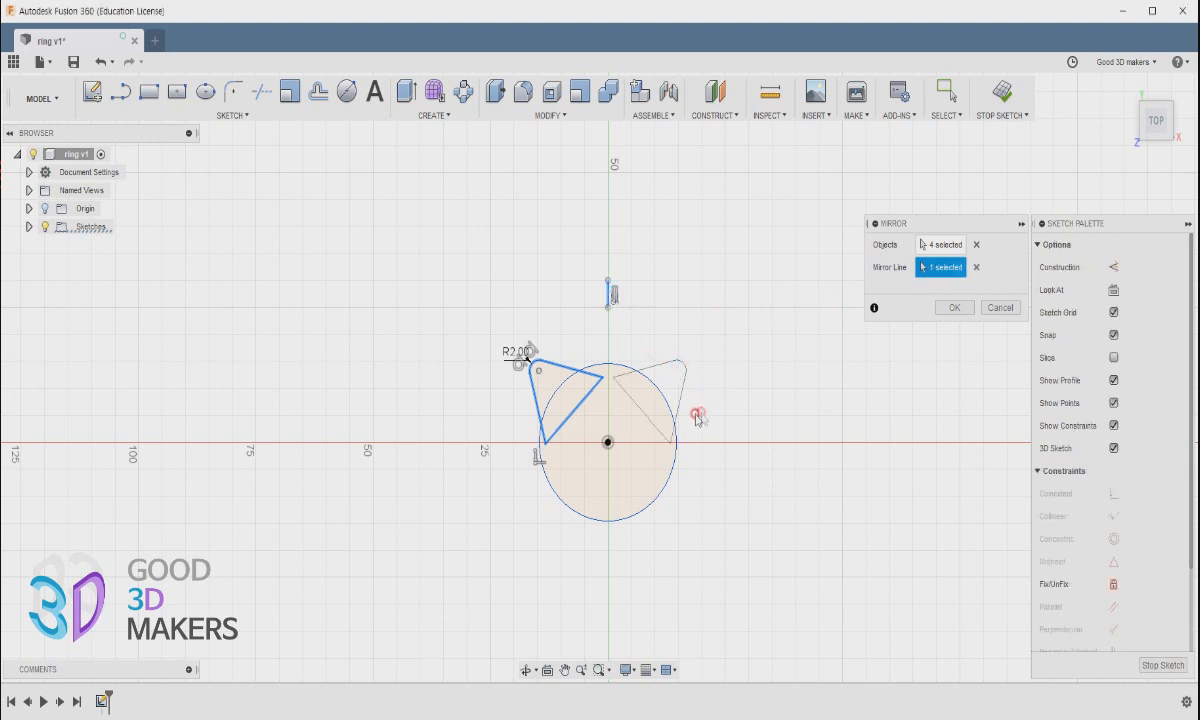
{"action": "left_click", "coordinate": [954, 307]}
Step: Try to trim the overlapping lines and circle arc where the left triangle meets the circle
{"action": "left_click", "coordinate": [231, 115]}
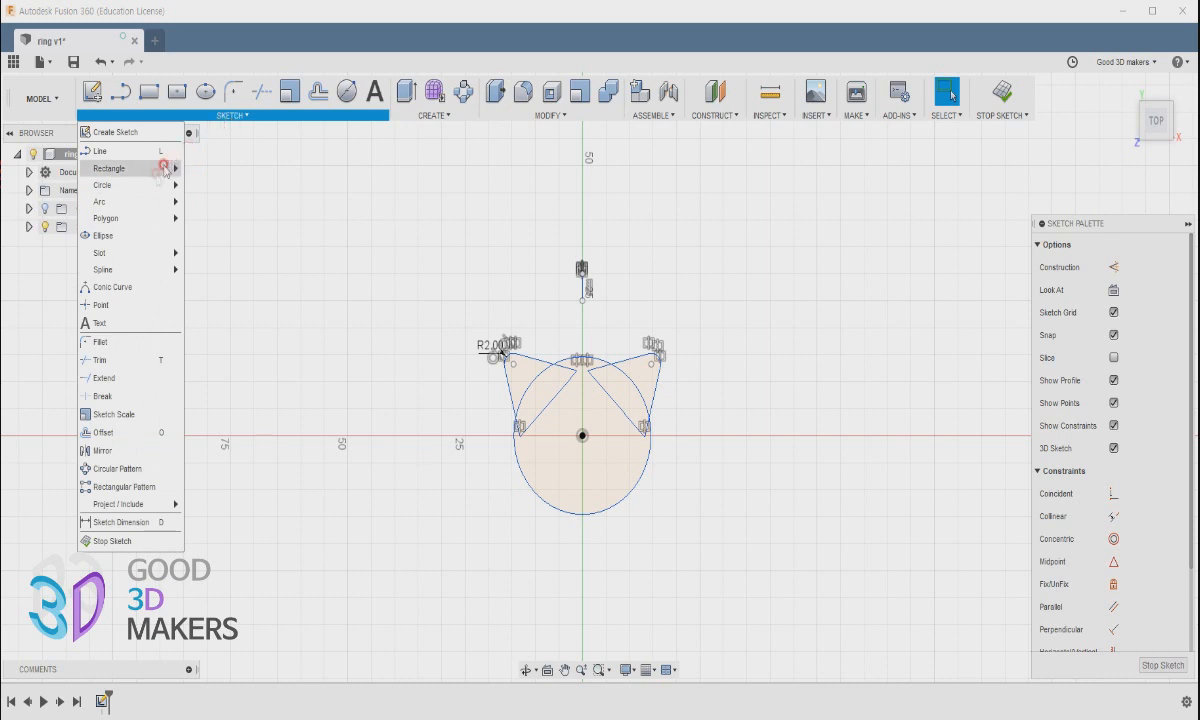
{"action": "left_click", "coordinate": [114, 362]}
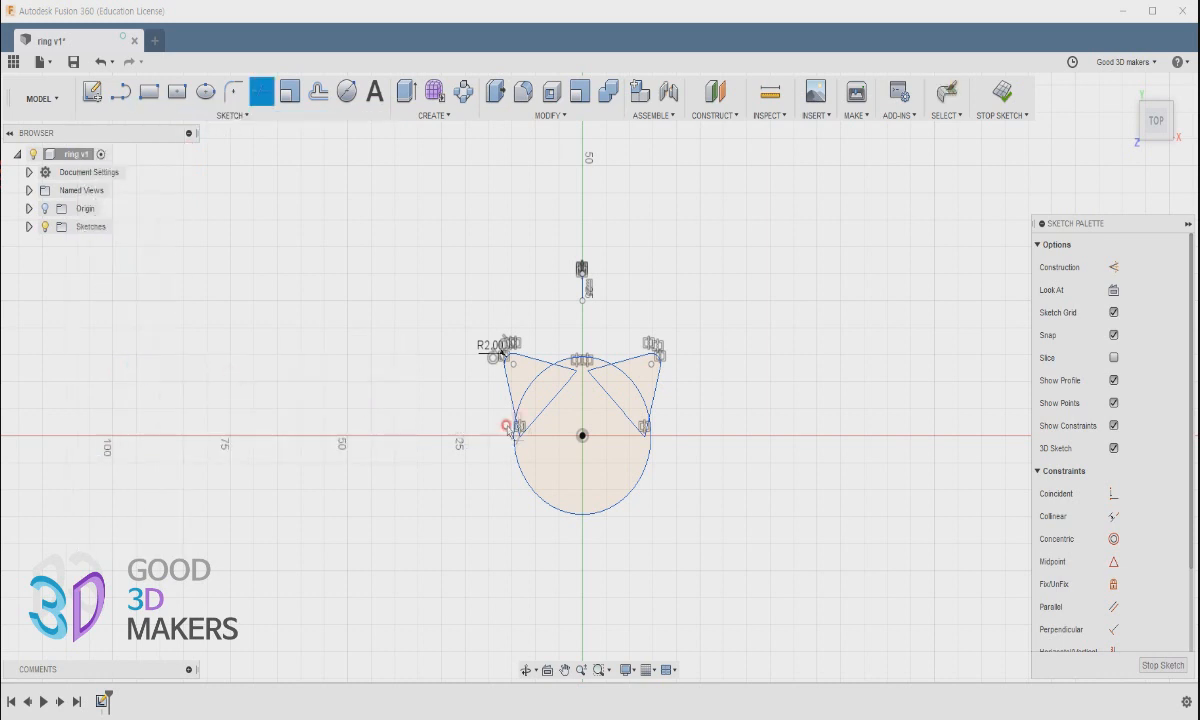
{"action": "left_click", "coordinate": [549, 411]}
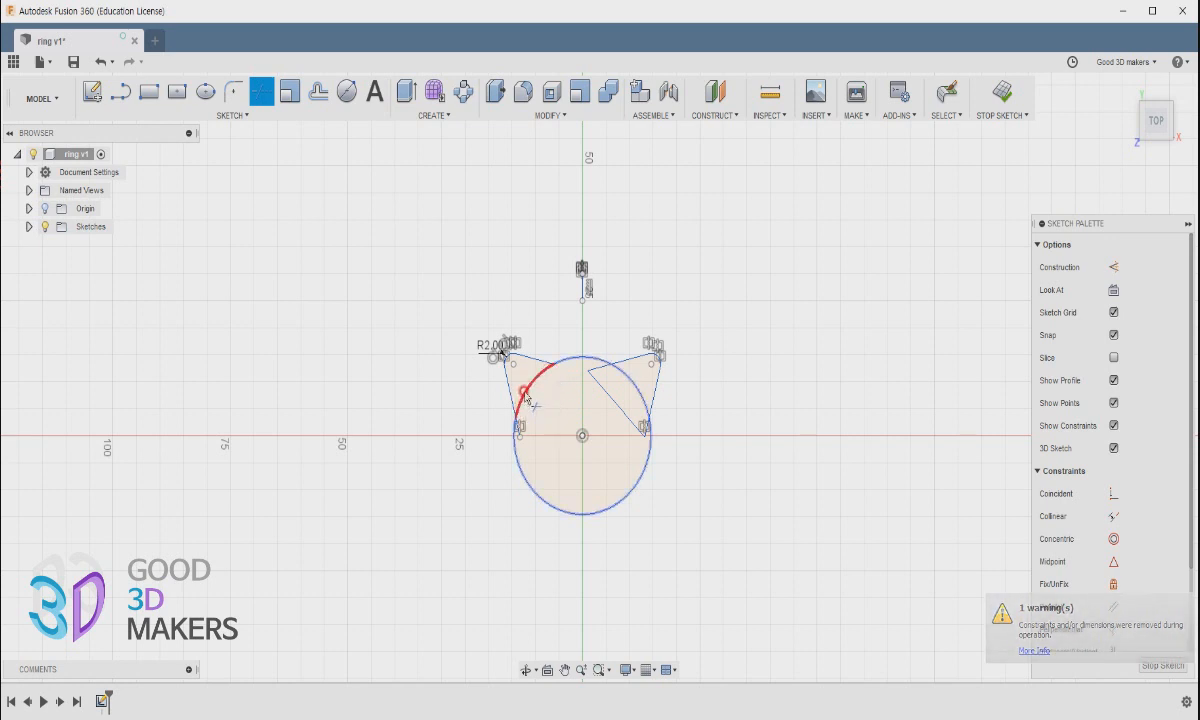
{"action": "left_click", "coordinate": [526, 396]}
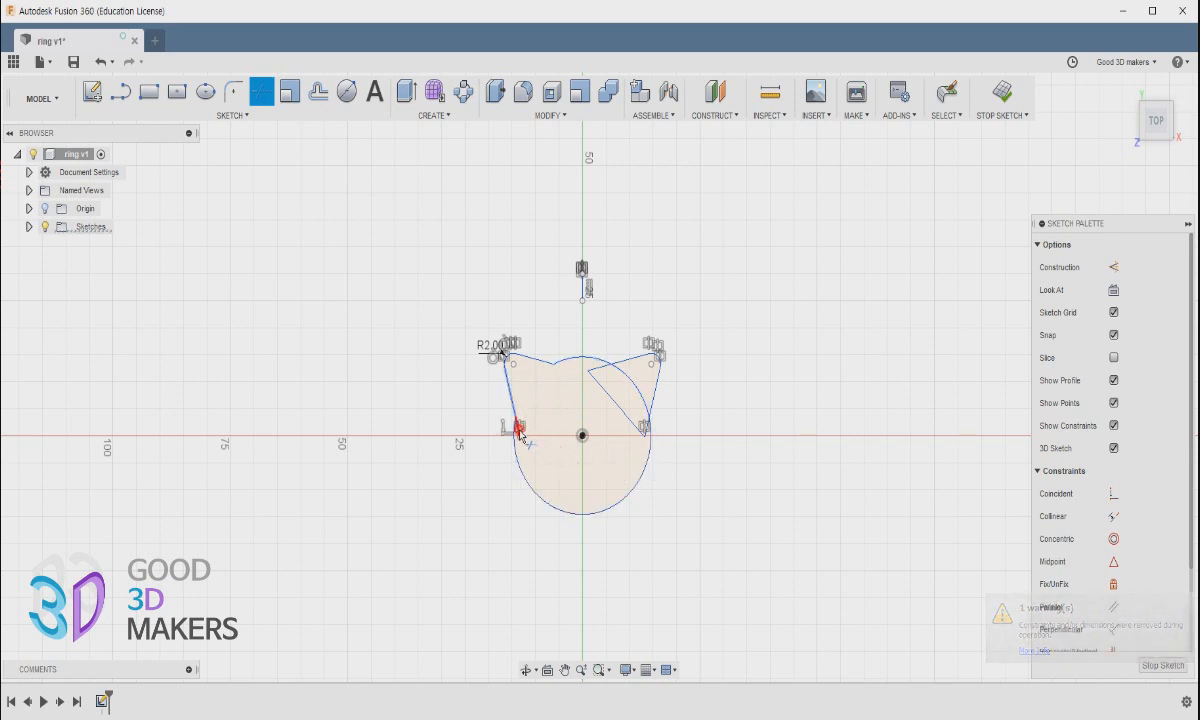
{"action": "left_click", "coordinate": [519, 430]}
{"action": "key", "text": "Escape"}
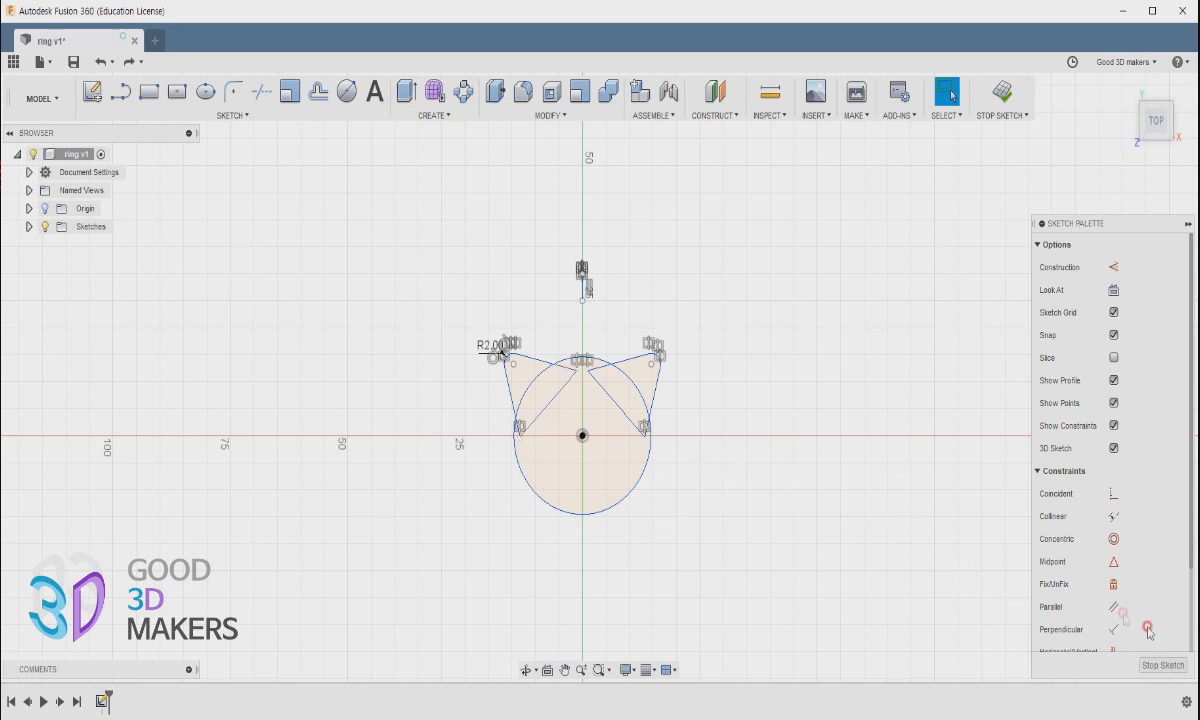
Step: Finish editing the circle and triangles sketch
{"action": "left_click", "coordinate": [1162, 665]}
{"action": "middle_click_drag", "start_coordinate": [849, 517], "coordinate": [758, 480], "text": "shift"}
{"action": "left_click_drag", "start_coordinate": [758, 480], "coordinate": [400, 155]}
{"action": "left_click", "coordinate": [947, 92]}
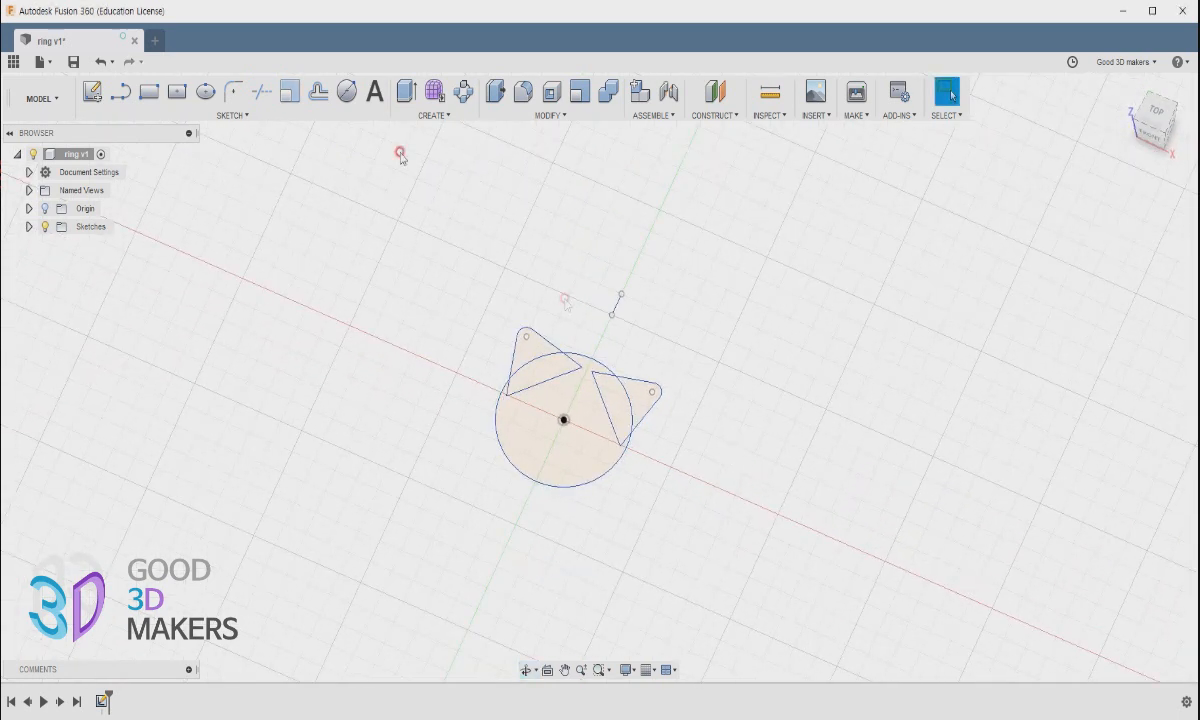
Step: Extrude all five closed profiles of the circle and both triangles 5 mm as a new body
{"action": "left_click", "coordinate": [406, 91]}
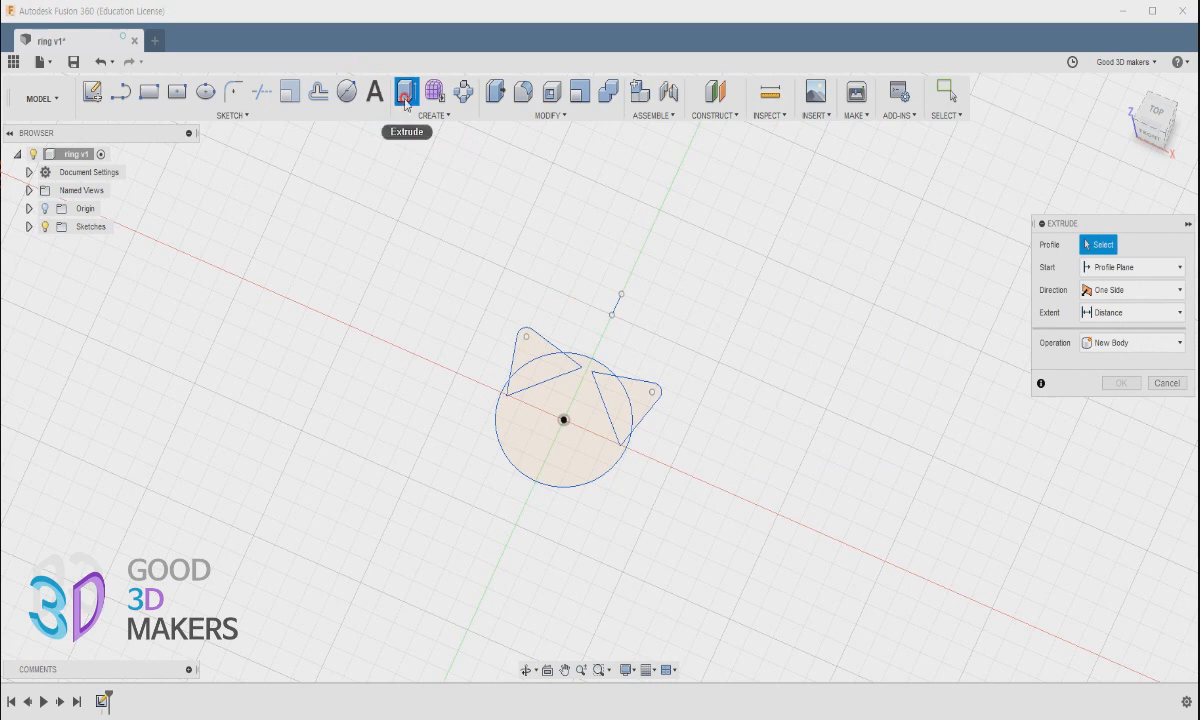
{"action": "left_click", "coordinate": [422, 116]}
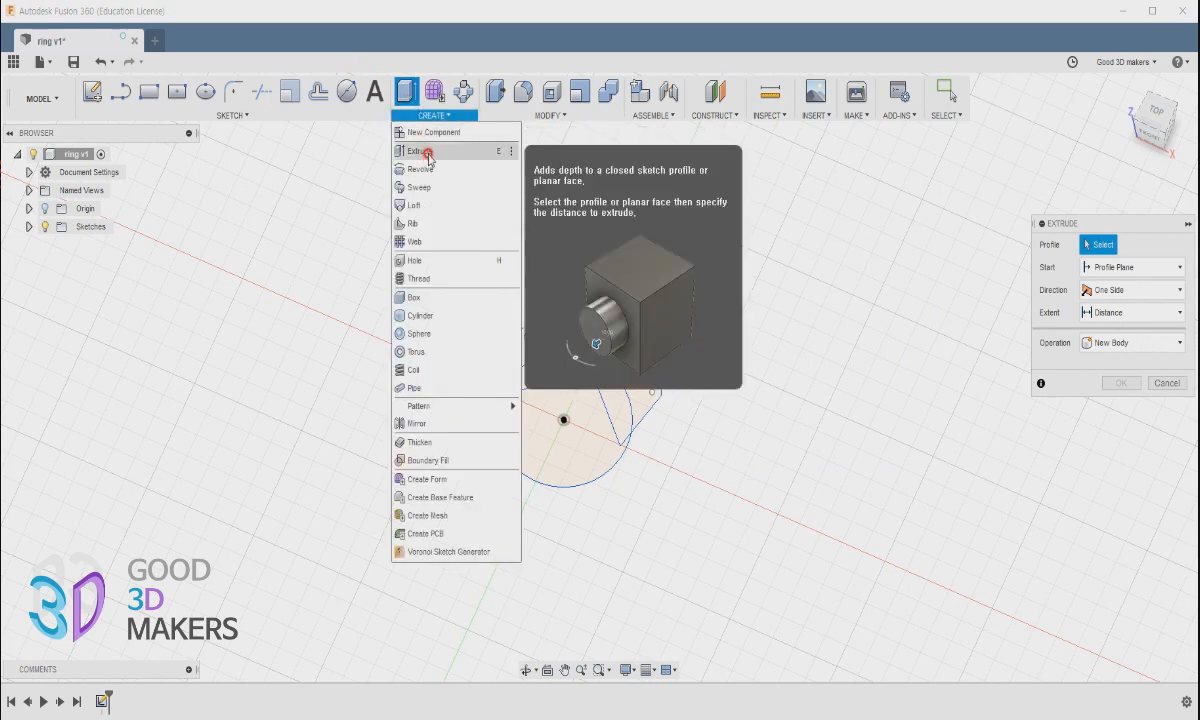
{"action": "left_click", "coordinate": [427, 153]}
{"action": "left_click", "coordinate": [432, 115]}
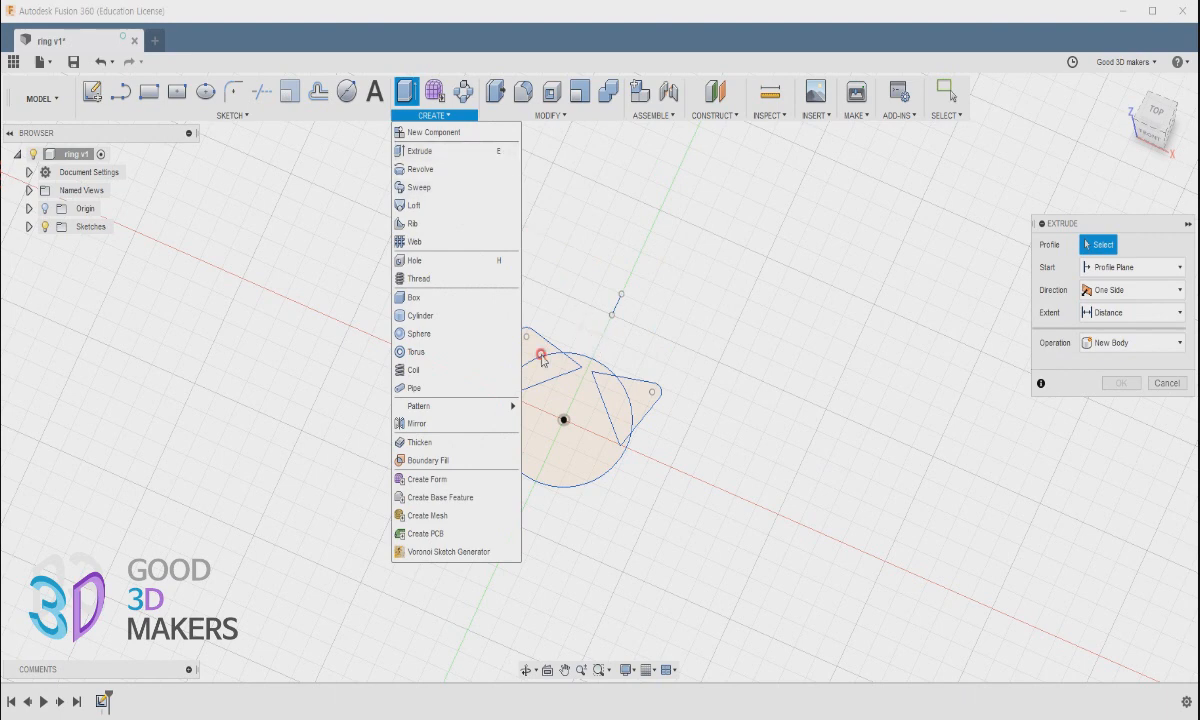
{"action": "left_click", "coordinate": [496, 156]}
{"action": "left_click", "coordinate": [538, 368]}
{"action": "left_click", "coordinate": [584, 401]}
{"action": "left_click", "coordinate": [619, 400]}
{"action": "middle_click_drag", "start_coordinate": [679, 482], "coordinate": [627, 390], "text": "shift"}
{"action": "left_click_drag", "start_coordinate": [622, 380], "coordinate": [624, 359]}
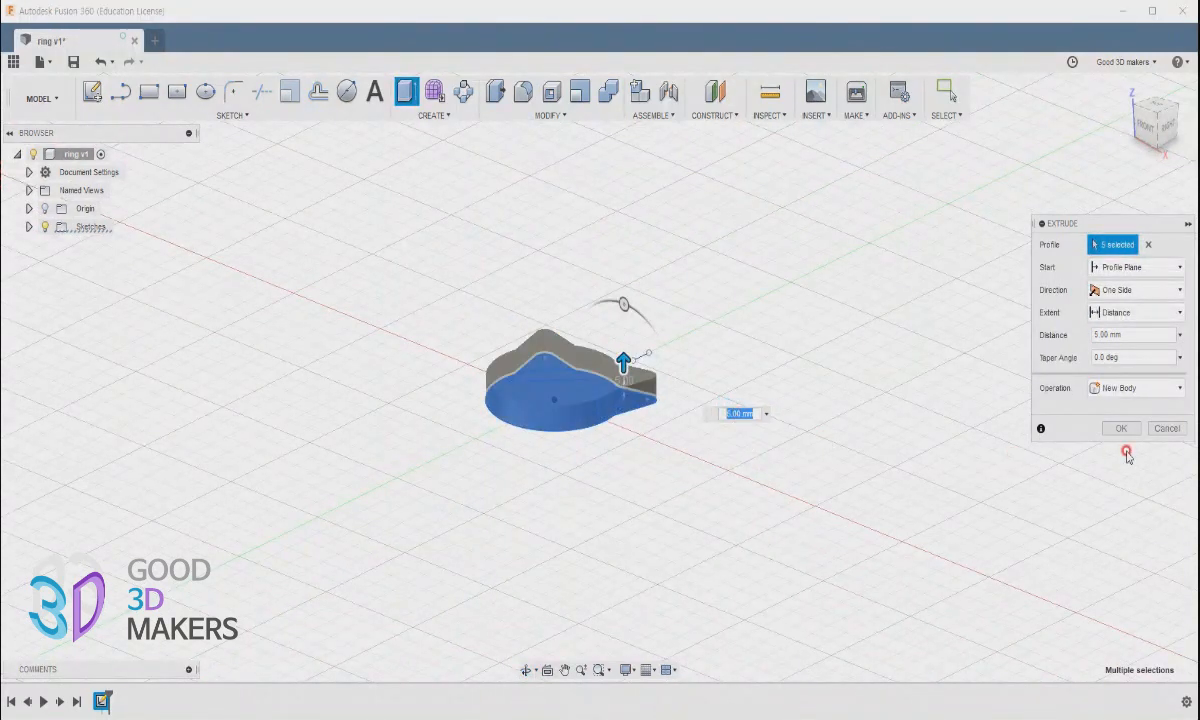
{"action": "key", "text": "Return"}
Step: Start a new sketch on the vertical front plane through the origin
{"action": "middle_click_drag", "start_coordinate": [703, 447], "coordinate": [748, 507], "text": "shift"}
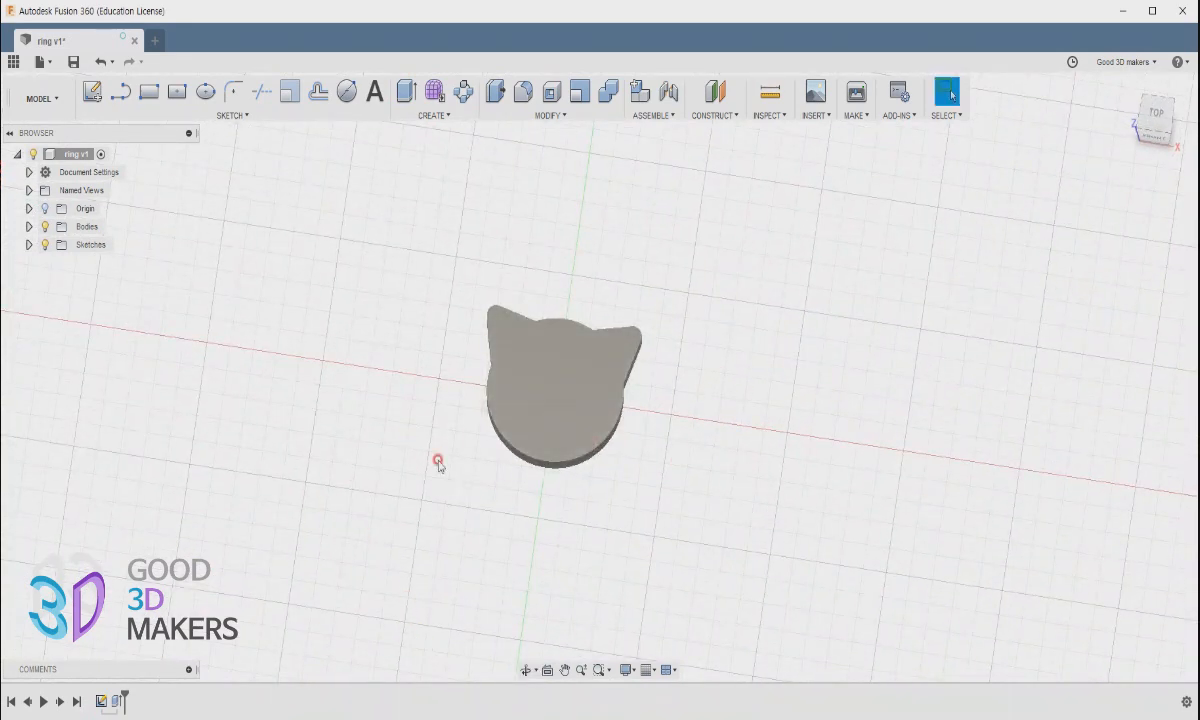
{"action": "middle_click_drag", "start_coordinate": [630, 461], "coordinate": [642, 393], "text": "shift"}
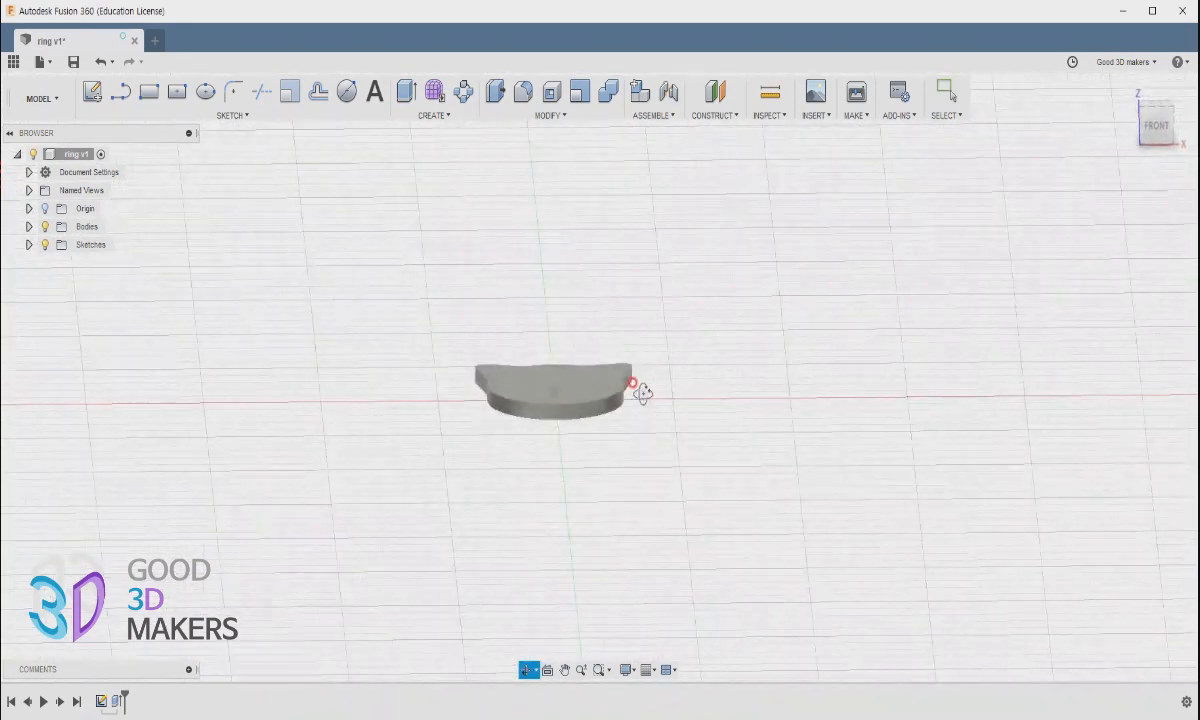
{"action": "left_click", "coordinate": [1158, 127]}
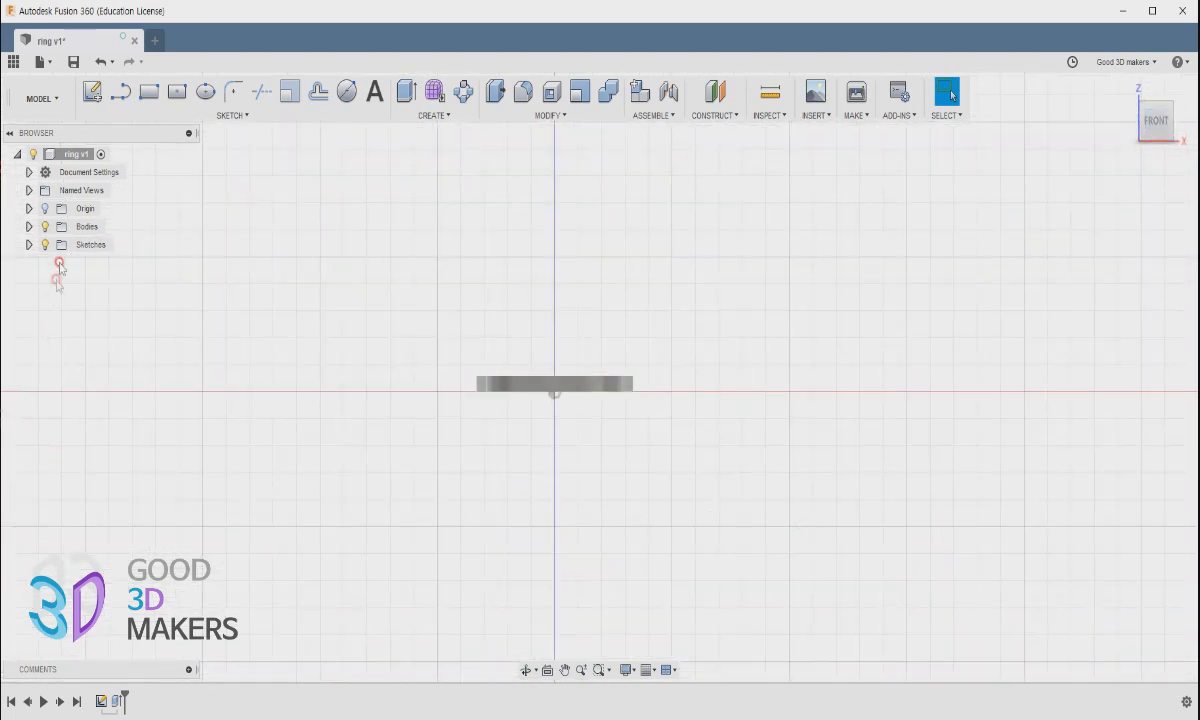
{"action": "left_click", "coordinate": [346, 91]}
{"action": "left_click", "coordinate": [611, 338]}
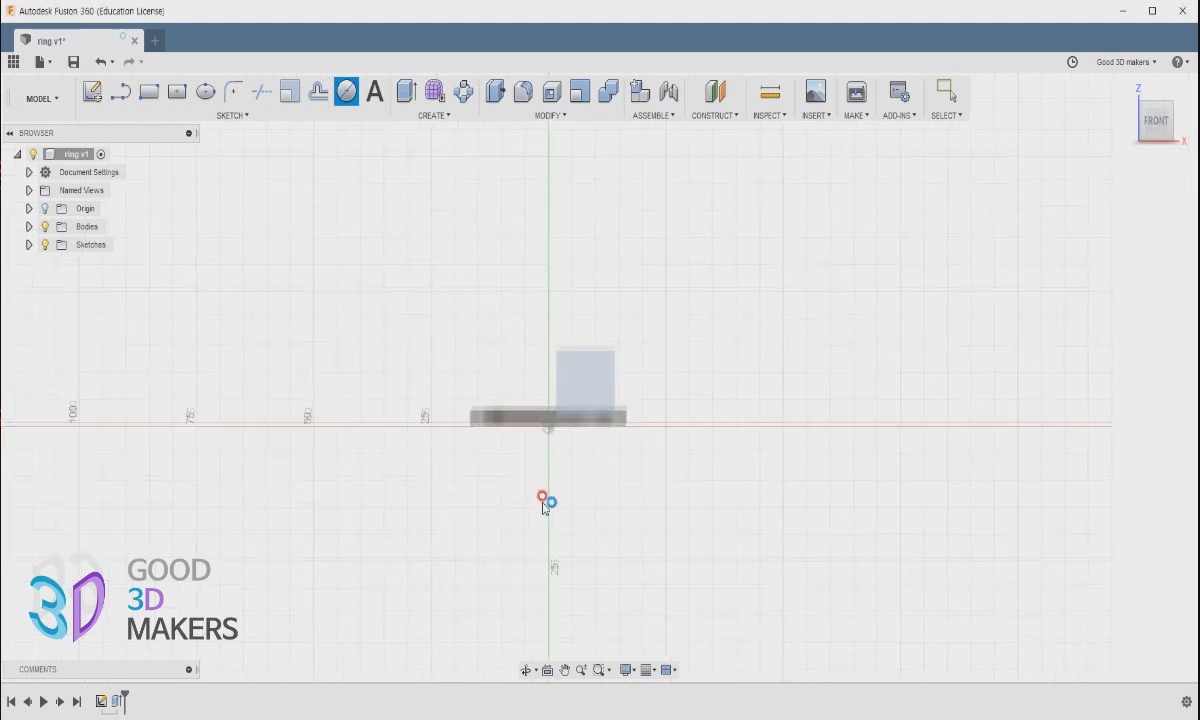
{"action": "left_click", "coordinate": [547, 431]}
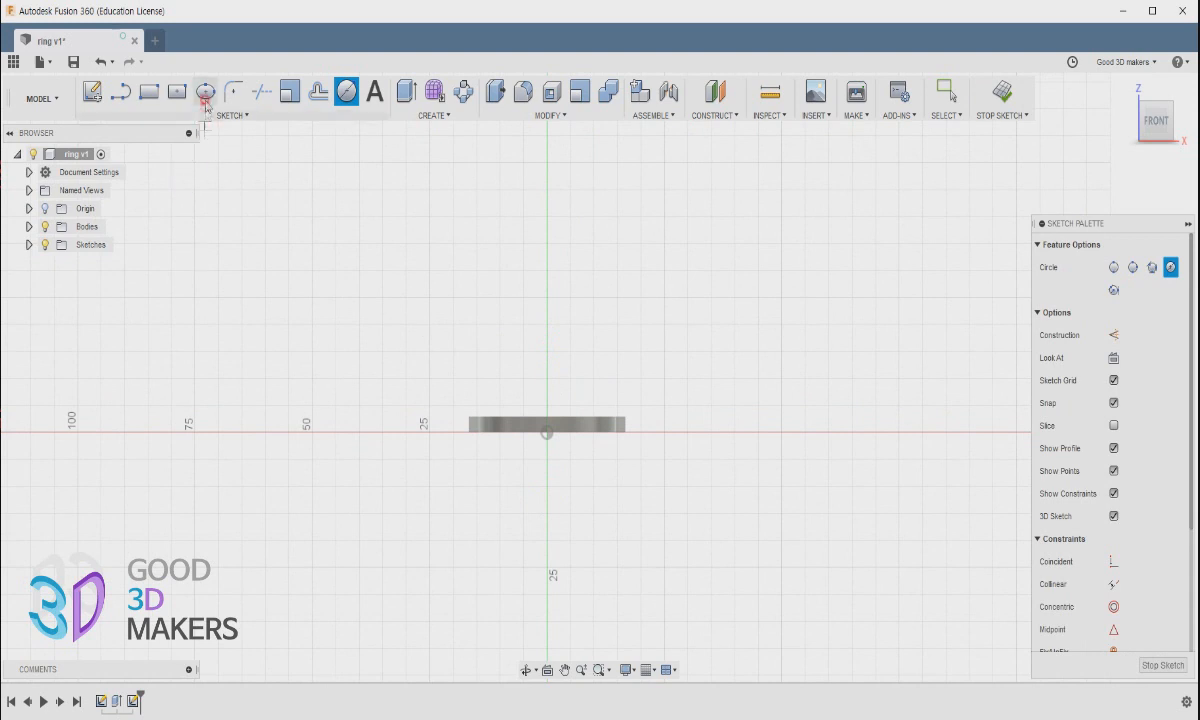
Step: Draw a two-point rectangle above the extruded body and undo it
{"action": "left_click", "coordinate": [151, 96]}
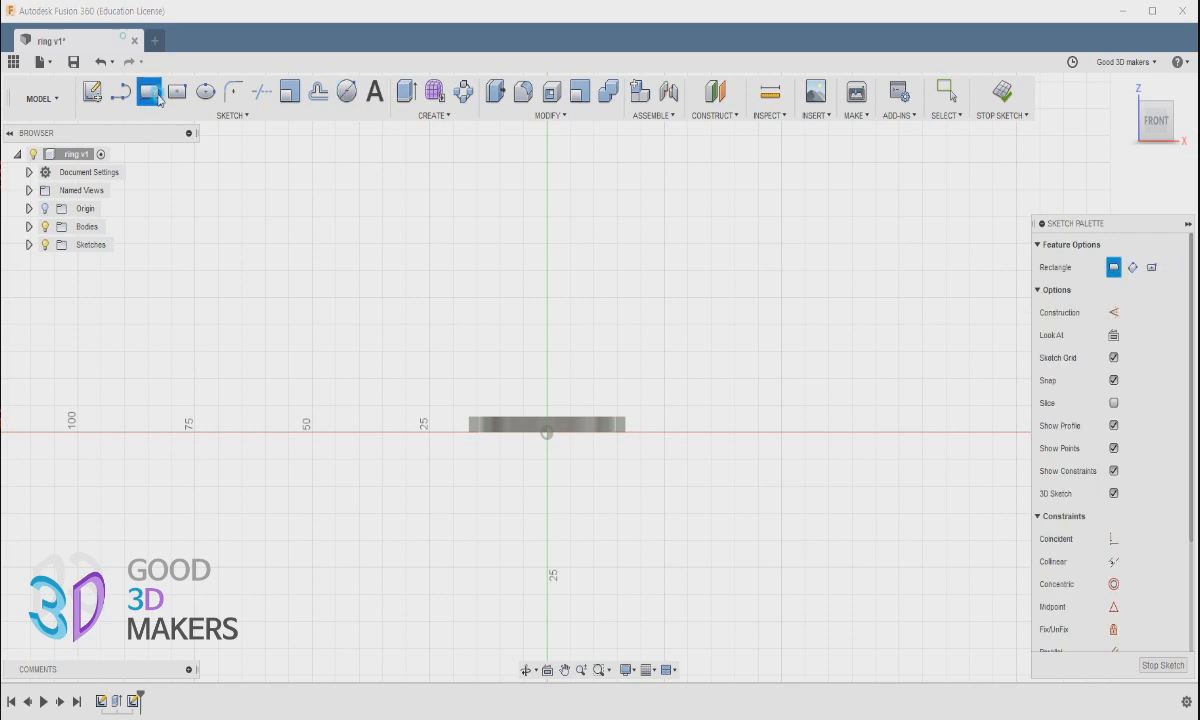
{"action": "left_click", "coordinate": [477, 243]}
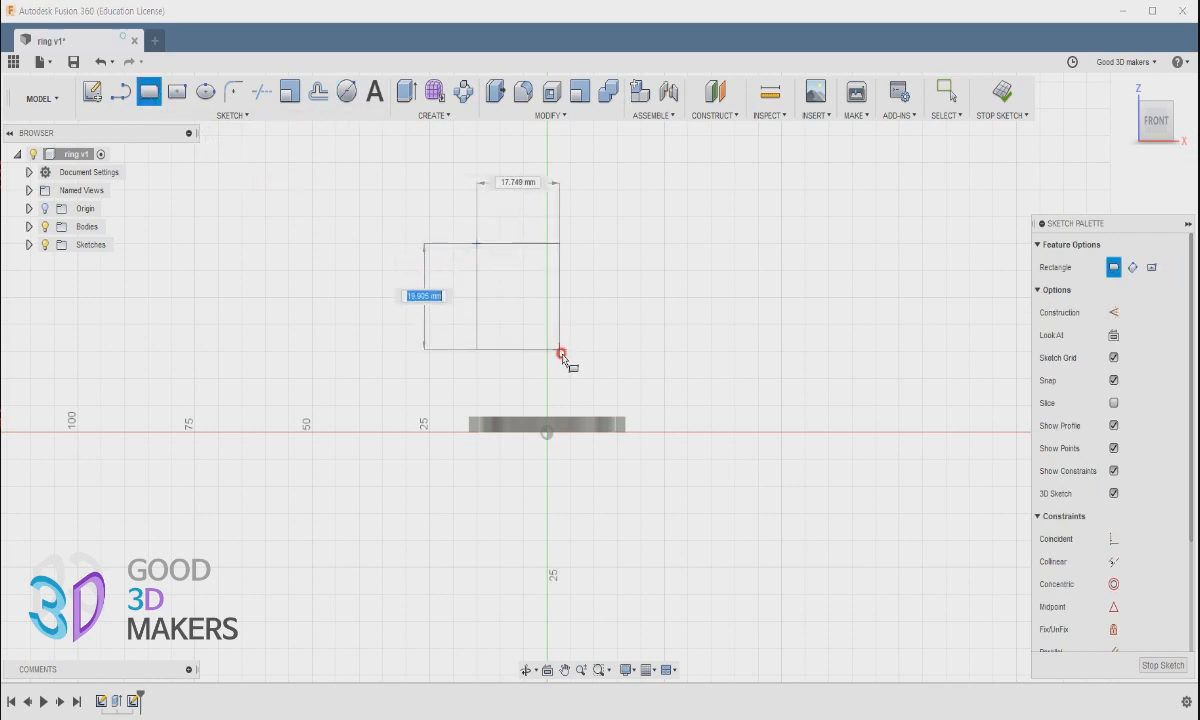
{"action": "left_click", "coordinate": [617, 358]}
{"action": "key", "text": "Escape"}
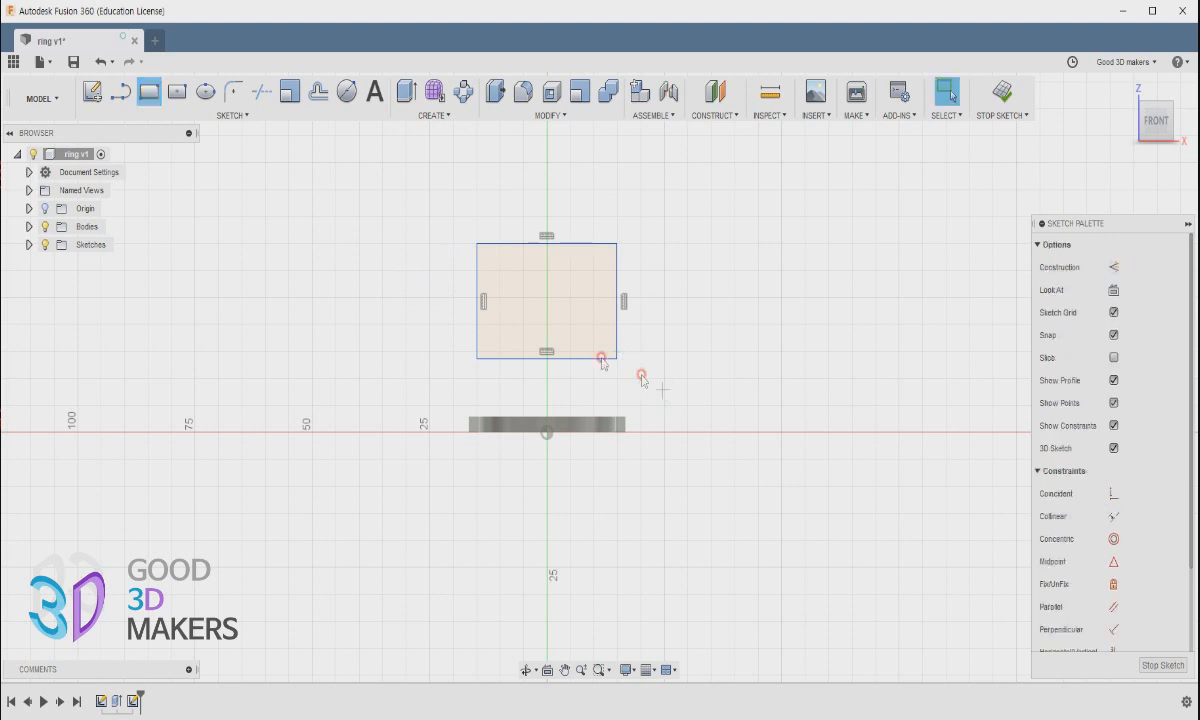
{"action": "key", "text": "ctrl+z"}
Step: Draw a center rectangle on the vertical axis above the extruded body and delete it
{"action": "left_click", "coordinate": [177, 92]}
{"action": "left_click", "coordinate": [547, 297]}
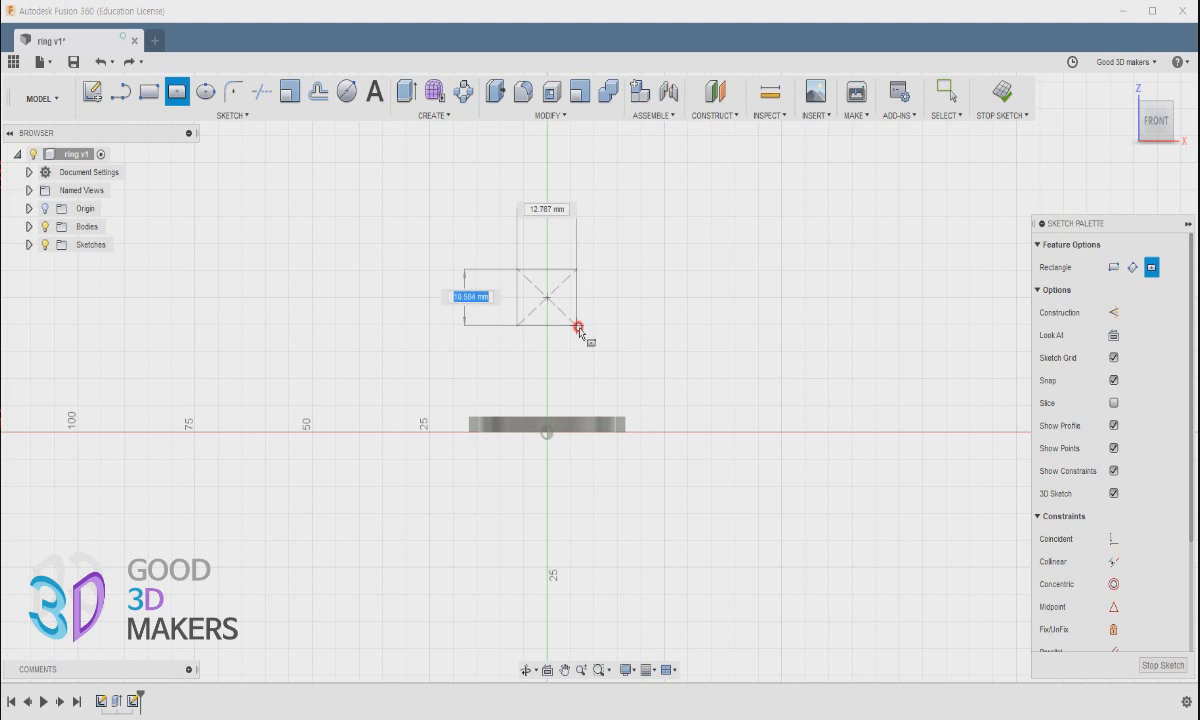
{"action": "left_click", "coordinate": [607, 372]}
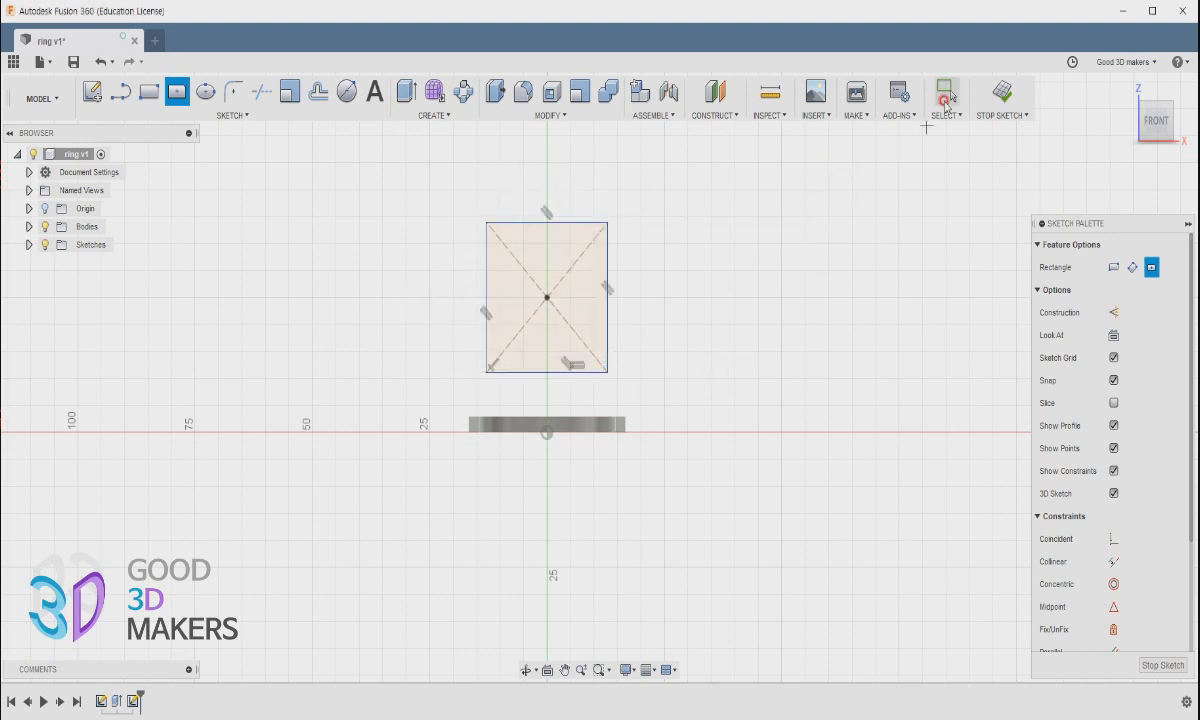
{"action": "key", "text": "Escape"}
{"action": "left_click", "coordinate": [599, 326]}
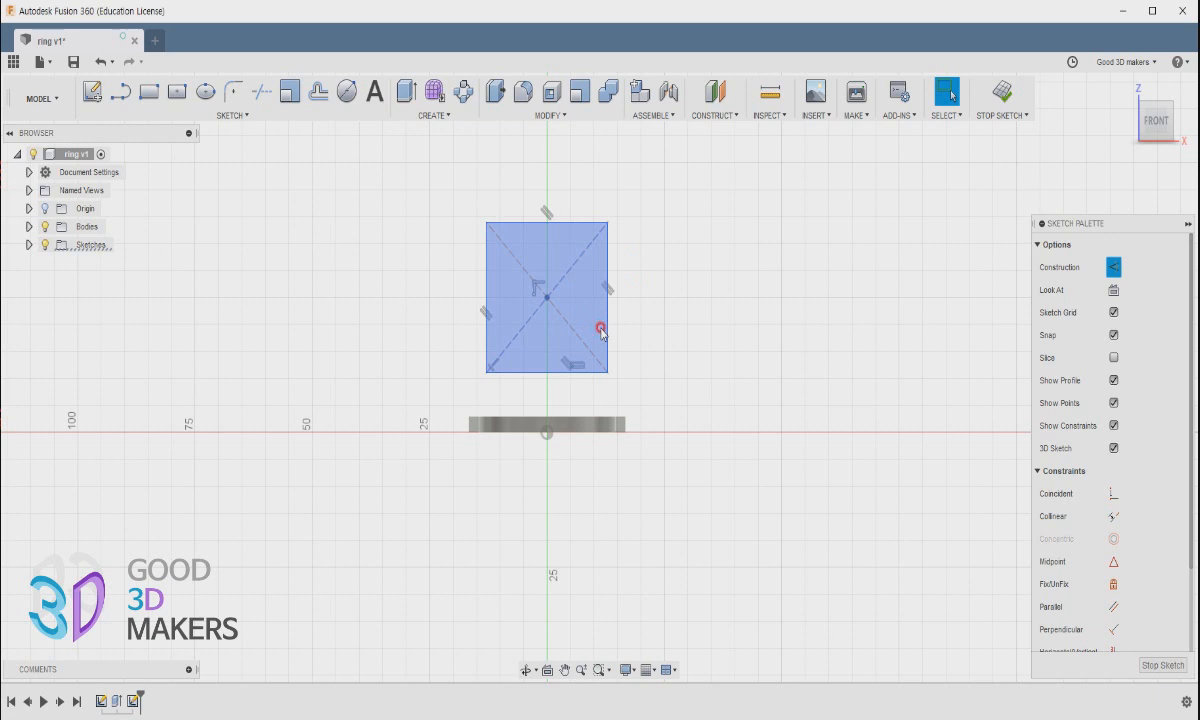
{"action": "key", "text": "Delete"}
Step: Sketch a 17 mm diameter circle centered on the vertical axis above the extruded body
{"action": "left_click", "coordinate": [350, 94]}
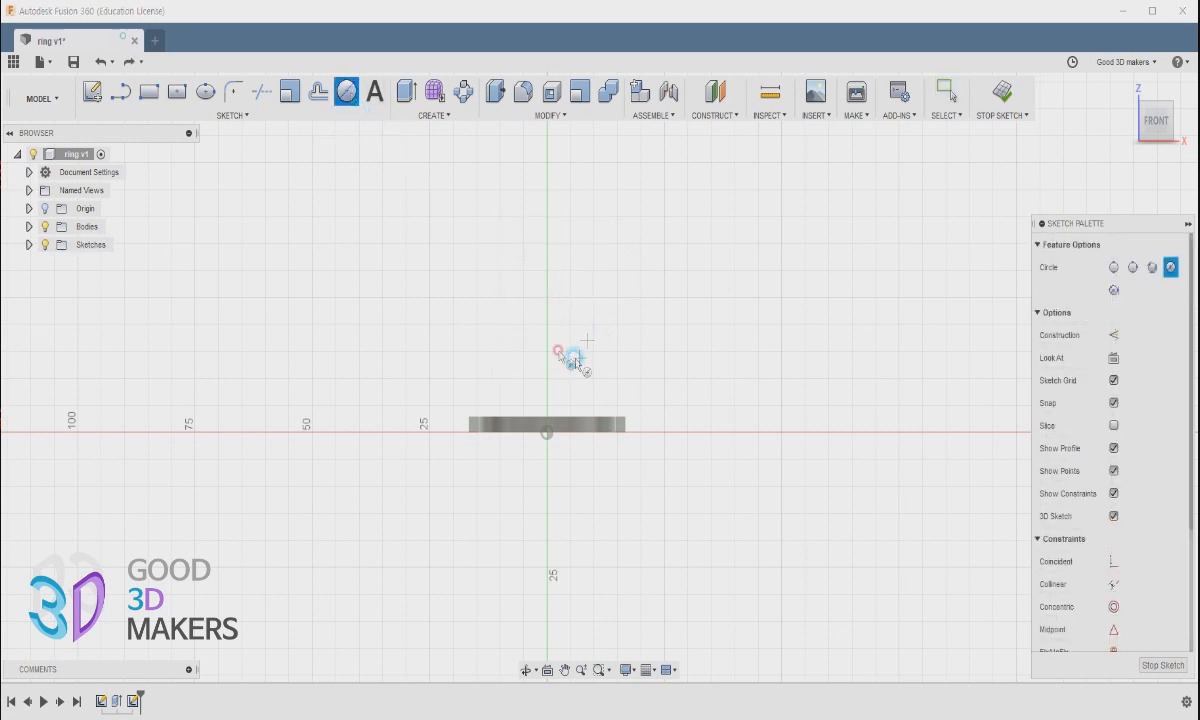
{"action": "left_click", "coordinate": [547, 323]}
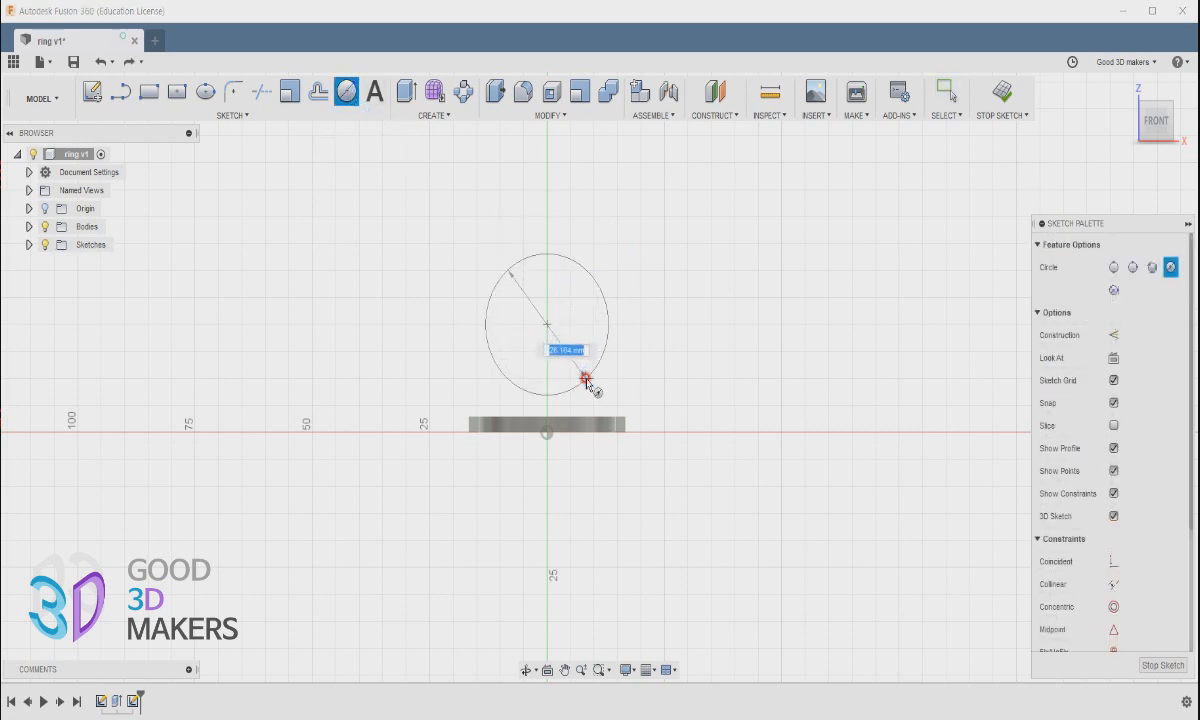
{"action": "type", "text": "17"}
{"action": "key", "text": "Return"}
{"action": "key", "text": "Escape"}
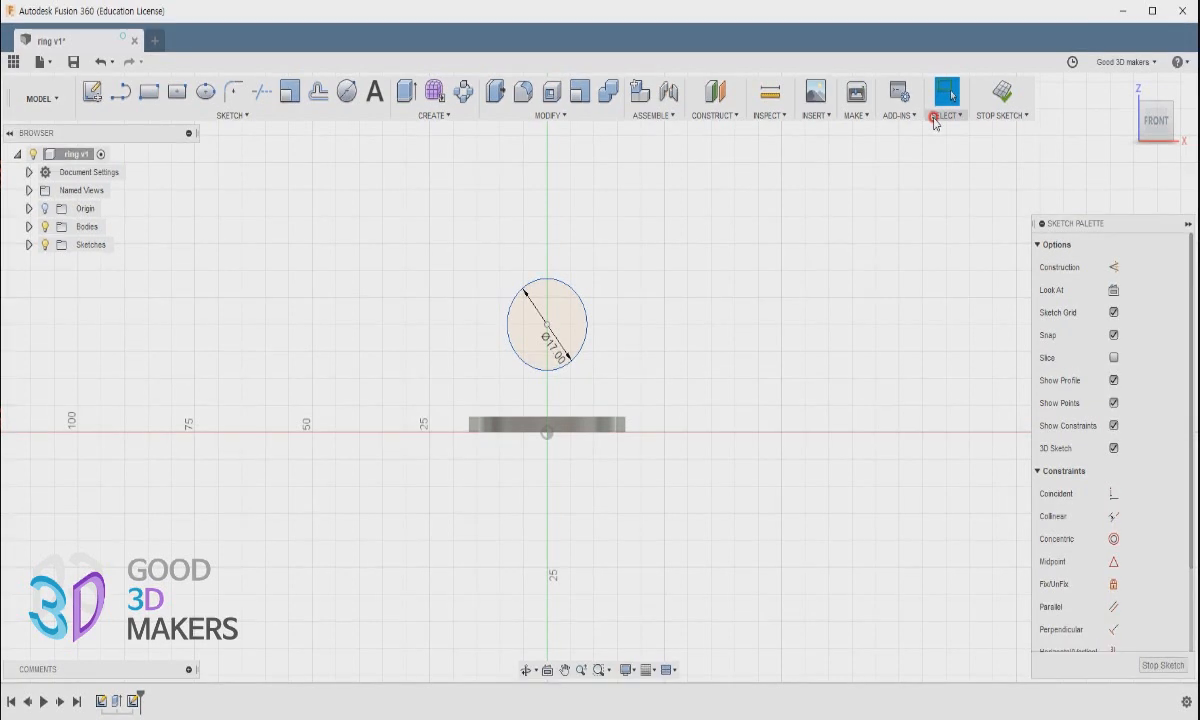
Step: Move the 17 mm circle 10 mm straight down so it overlaps the extruded body
{"action": "left_click", "coordinate": [587, 342]}
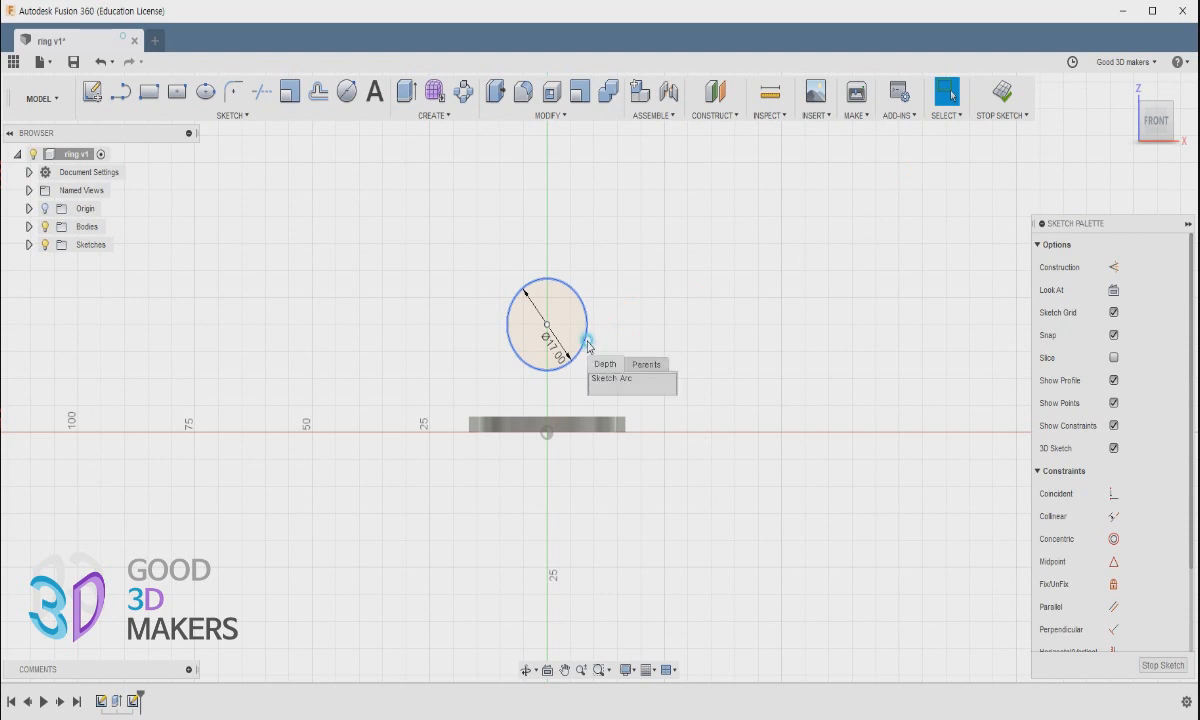
{"action": "right_click", "coordinate": [613, 288]}
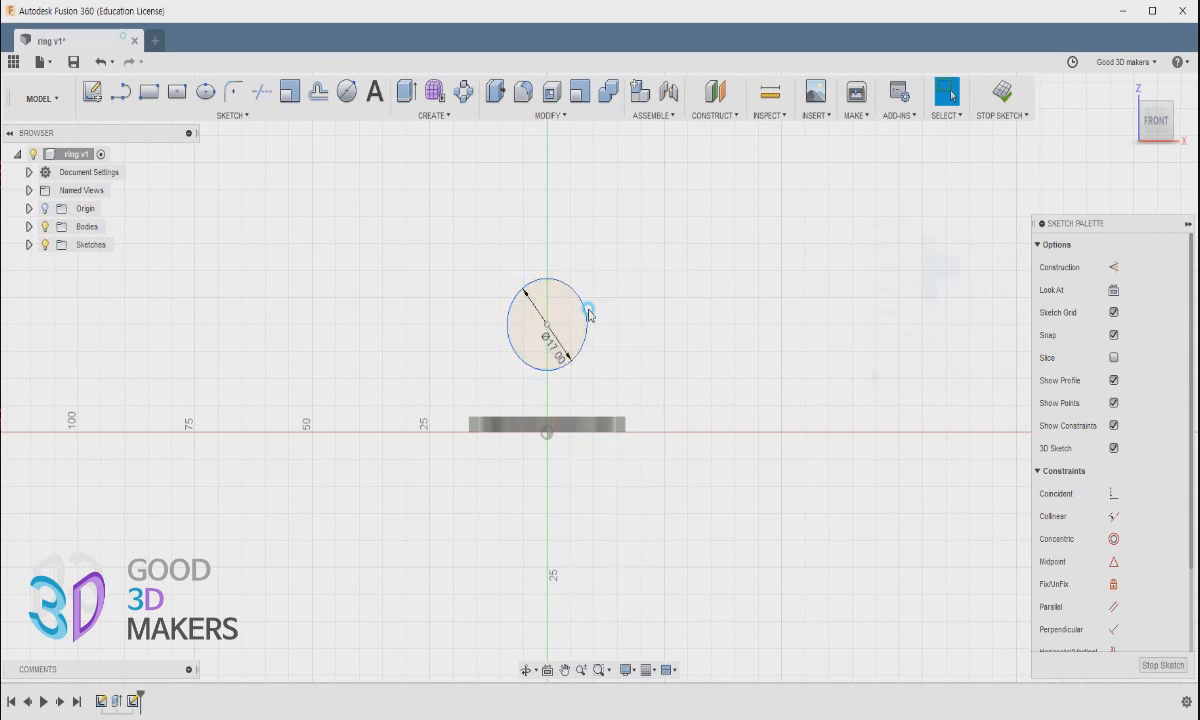
{"action": "left_click", "coordinate": [591, 311]}
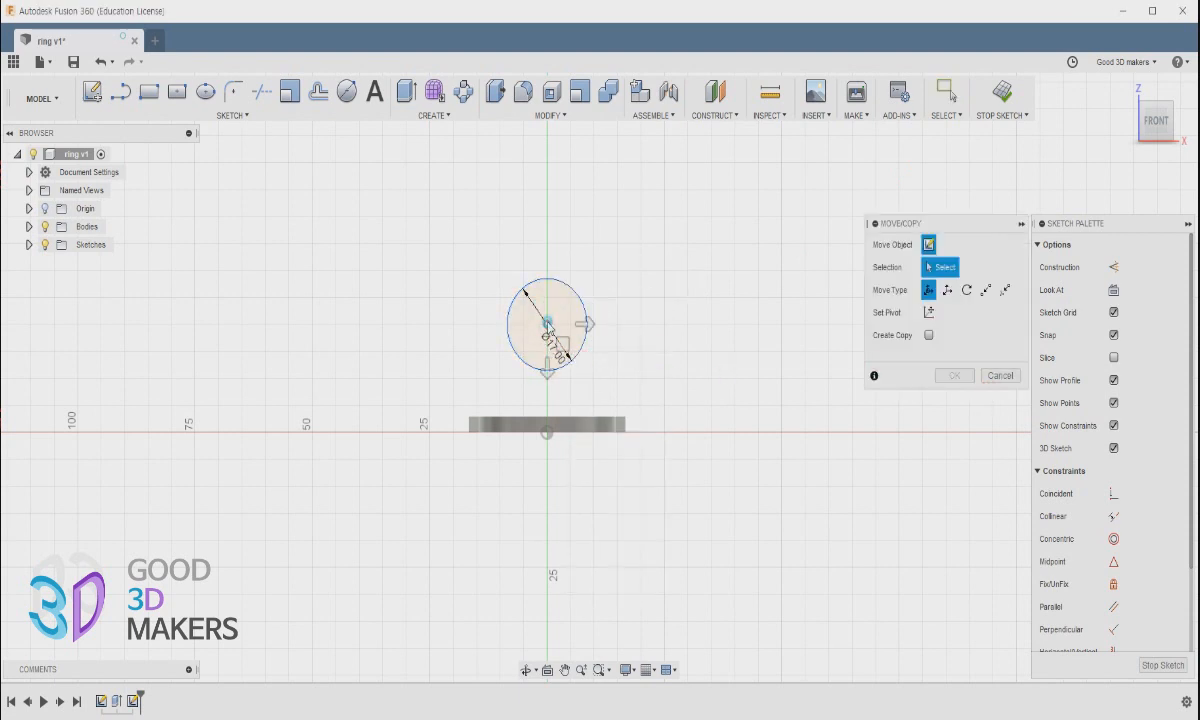
{"action": "left_click", "coordinate": [545, 338]}
{"action": "left_click_drag", "start_coordinate": [546, 370], "coordinate": [548, 421]}
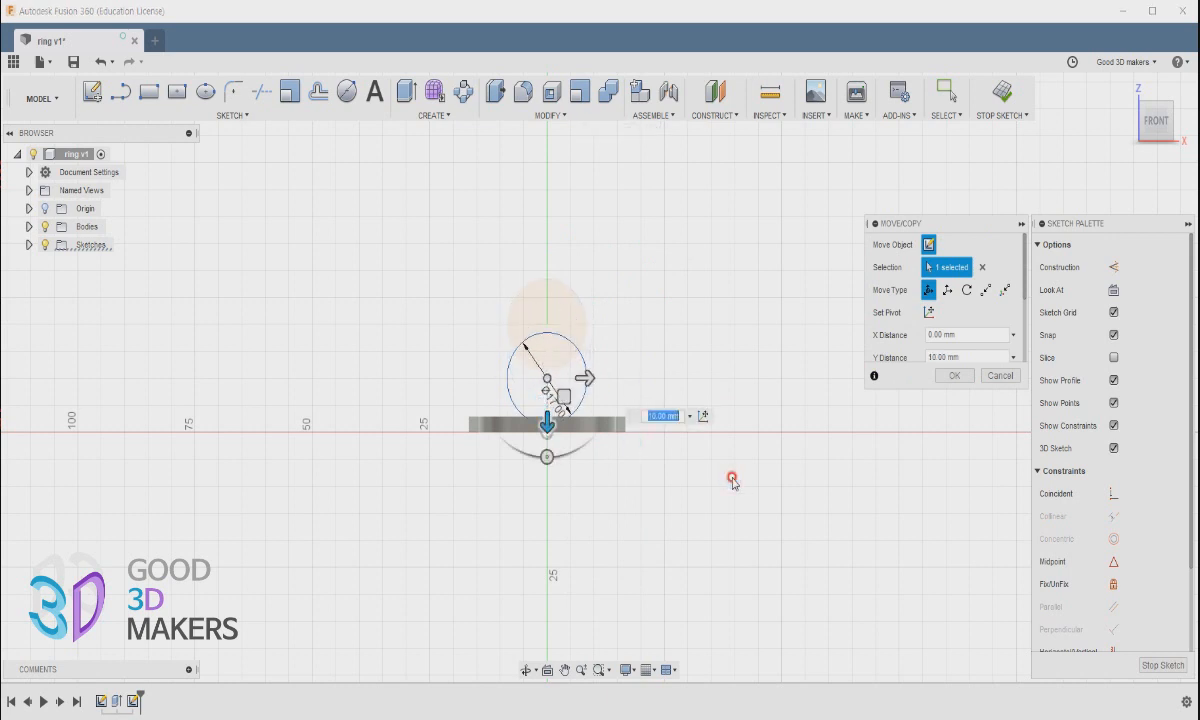
{"action": "left_click", "coordinate": [953, 376]}
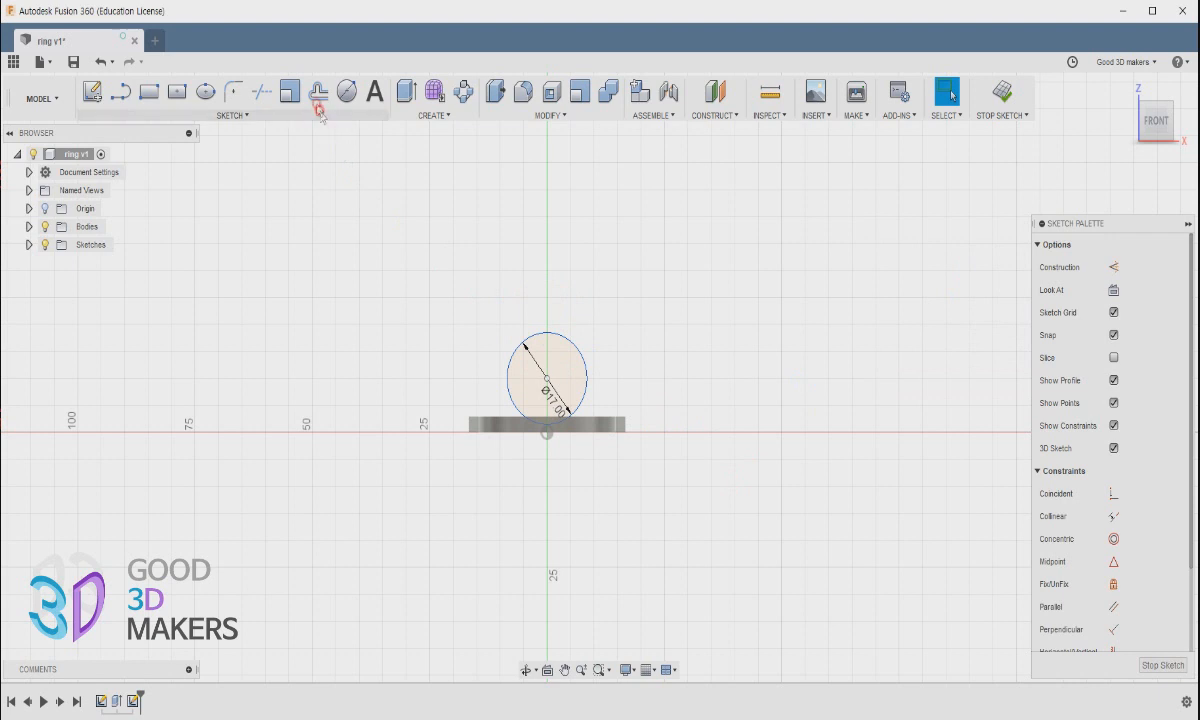
Step: Offset the 17 mm circle outward by 2 mm to form the ring's outer edge
{"action": "left_click", "coordinate": [262, 118]}
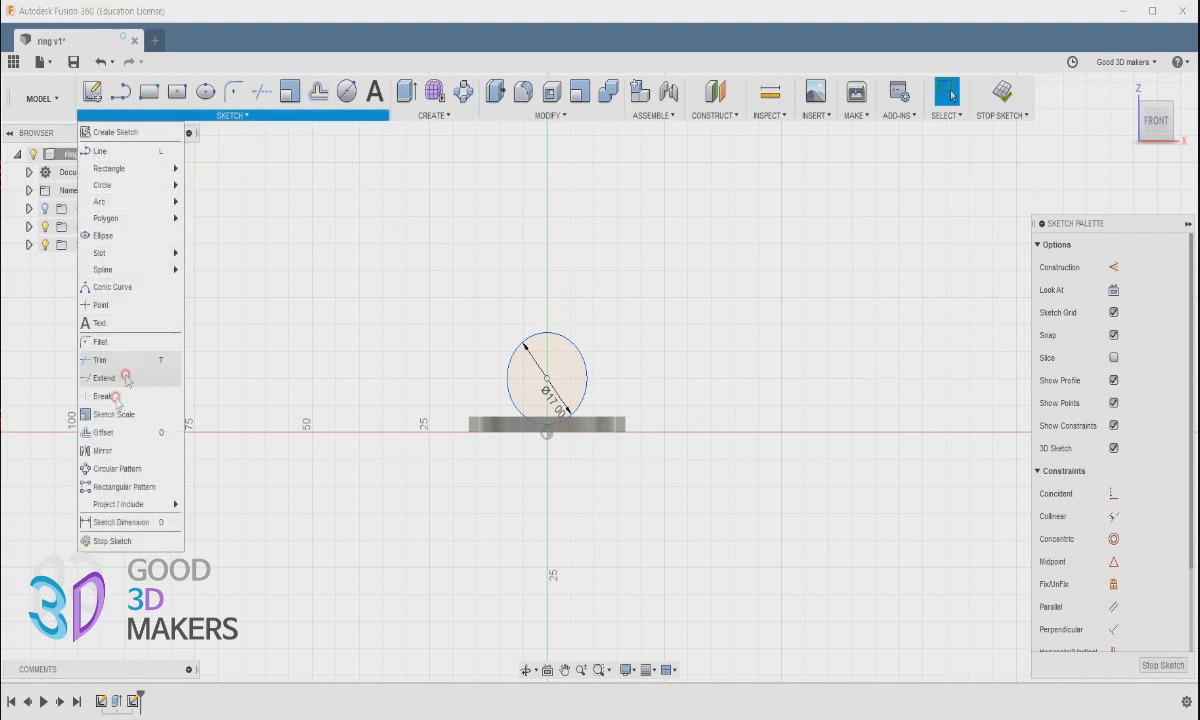
{"action": "left_click", "coordinate": [104, 433]}
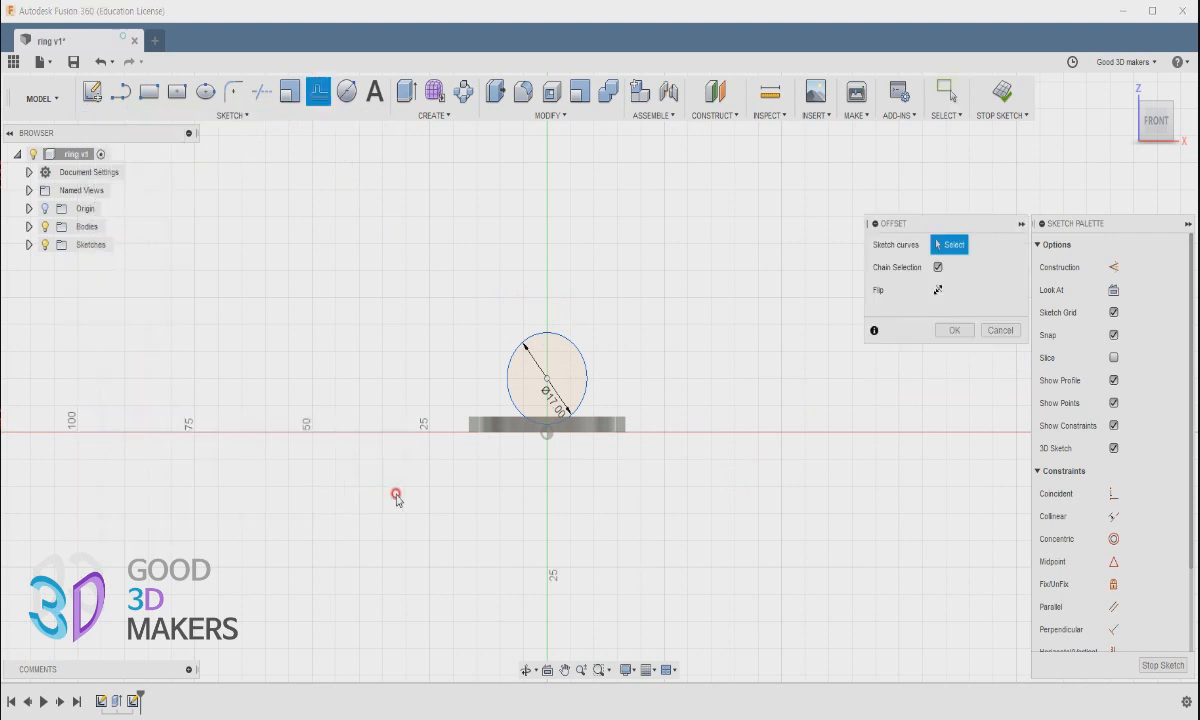
{"action": "left_click", "coordinate": [586, 358]}
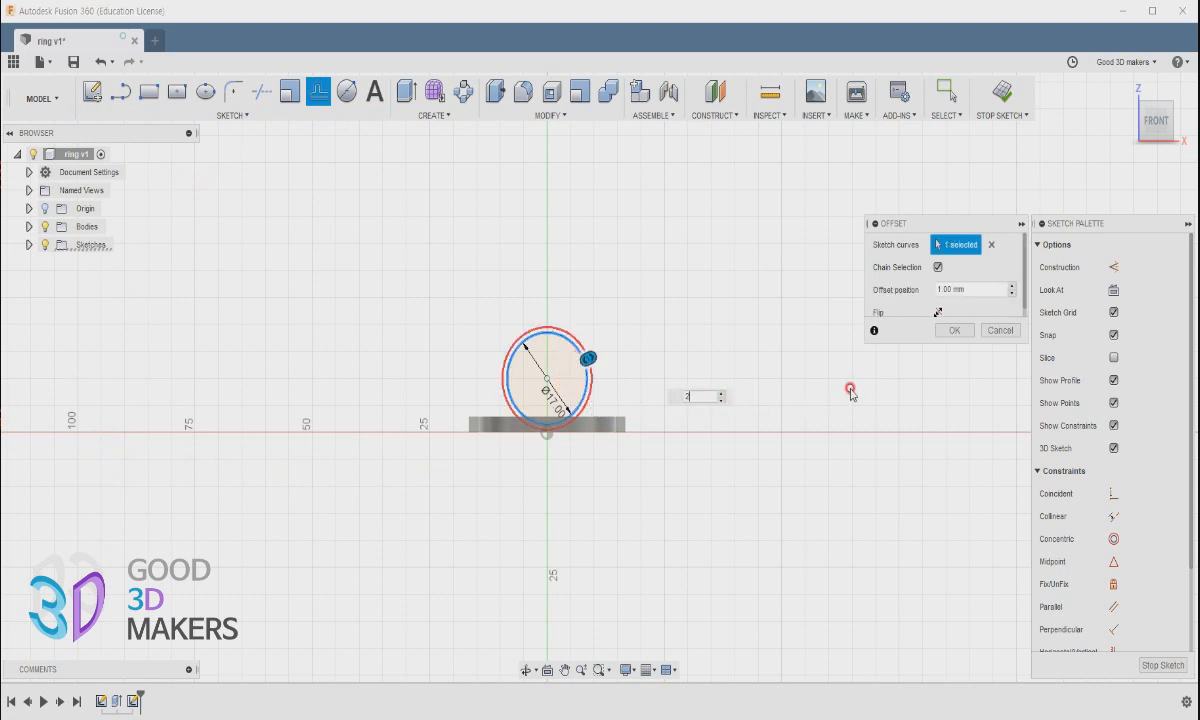
{"action": "type", "text": "2"}
{"action": "key", "text": "Return"}
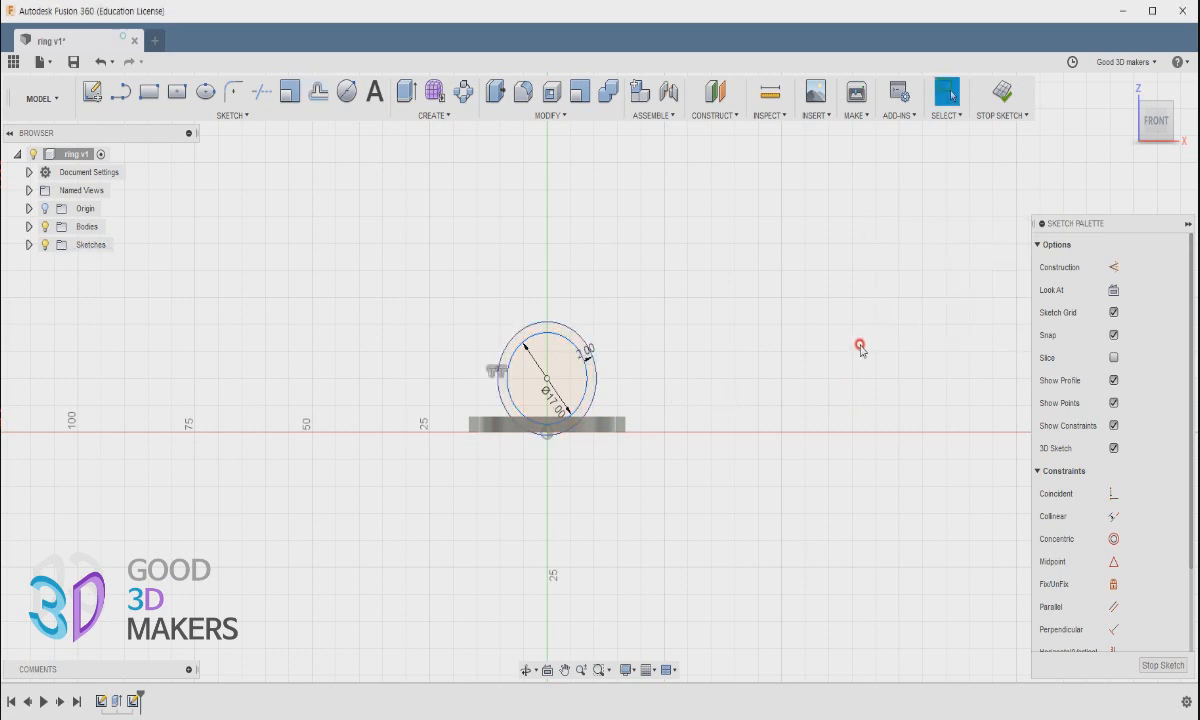
Step: Draw two concentric circles of different sizes in the empty area beside the ring sketch, above the X axis
{"action": "left_click", "coordinate": [346, 91]}
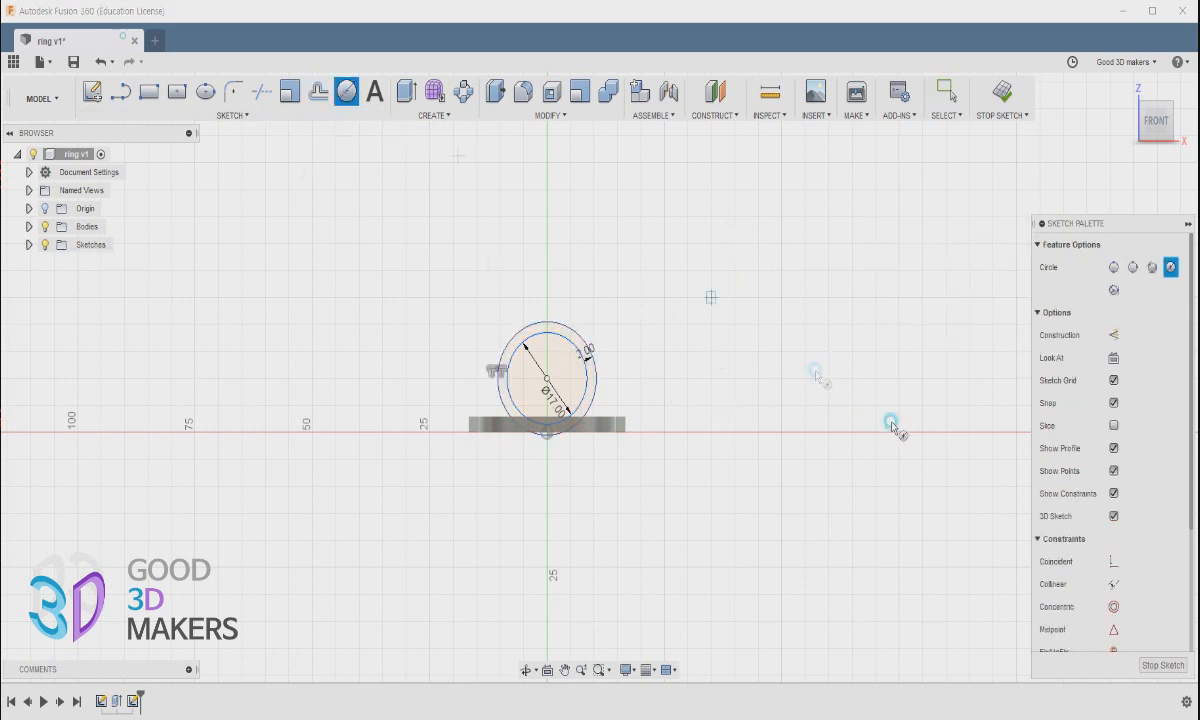
{"action": "left_click", "coordinate": [828, 402]}
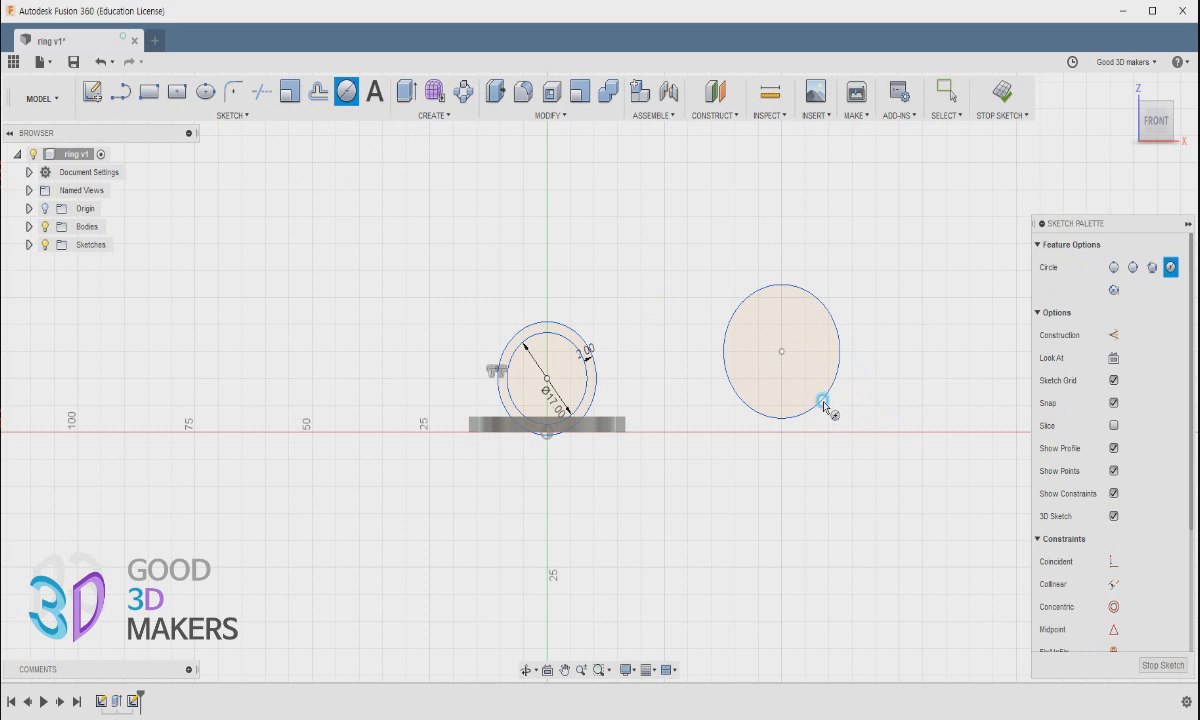
{"action": "left_click", "coordinate": [829, 352]}
{"action": "left_click", "coordinate": [782, 351]}
{"action": "left_click", "coordinate": [848, 410]}
{"action": "left_click", "coordinate": [915, 479]}
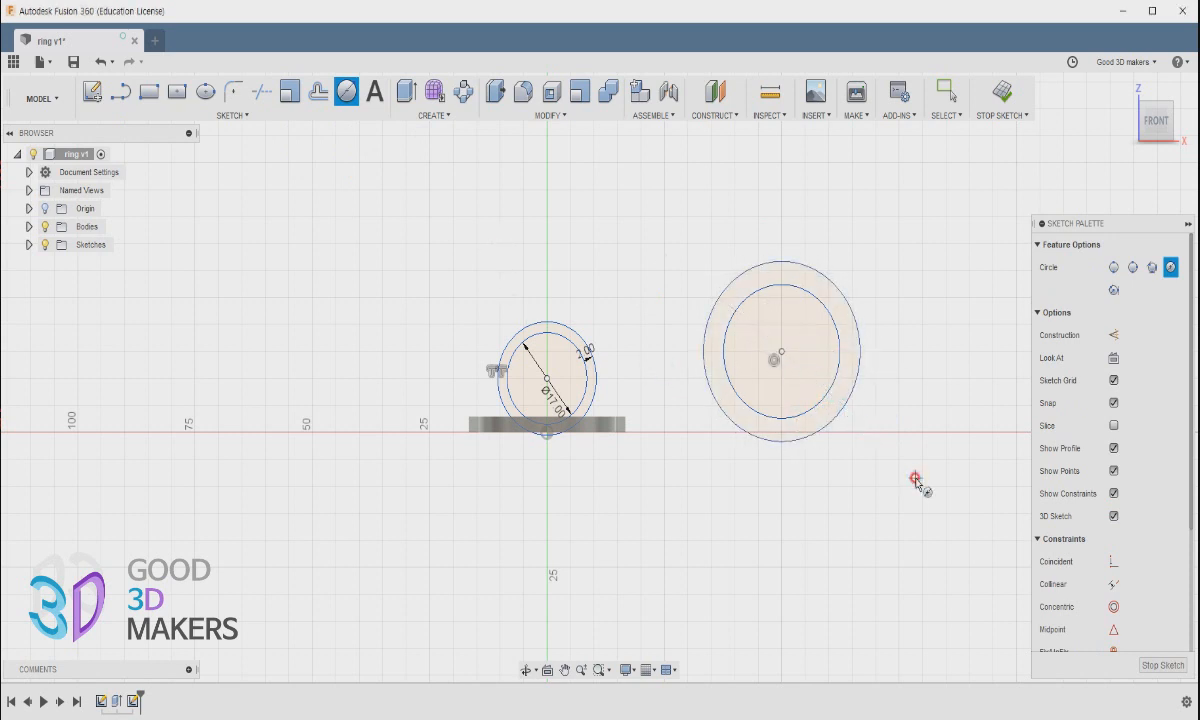
{"action": "key", "text": "Escape"}
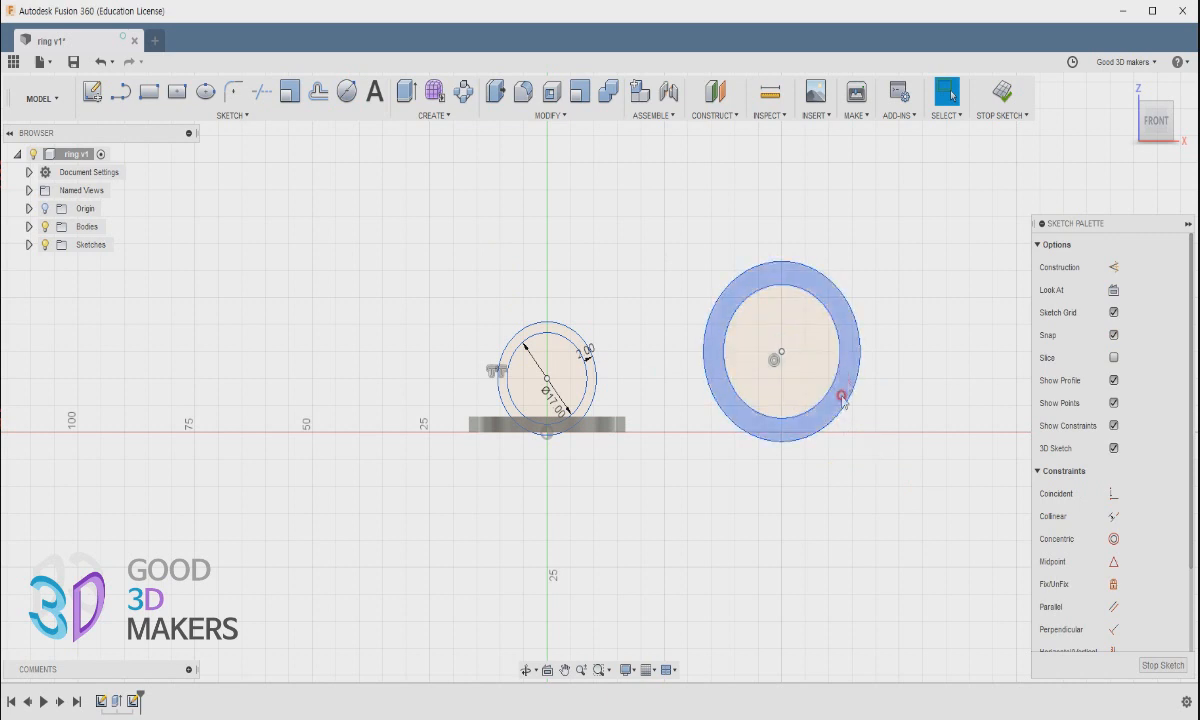
Step: Dimension the gap between the two separate concentric circles as 2 mm
{"action": "left_click", "coordinate": [194, 117]}
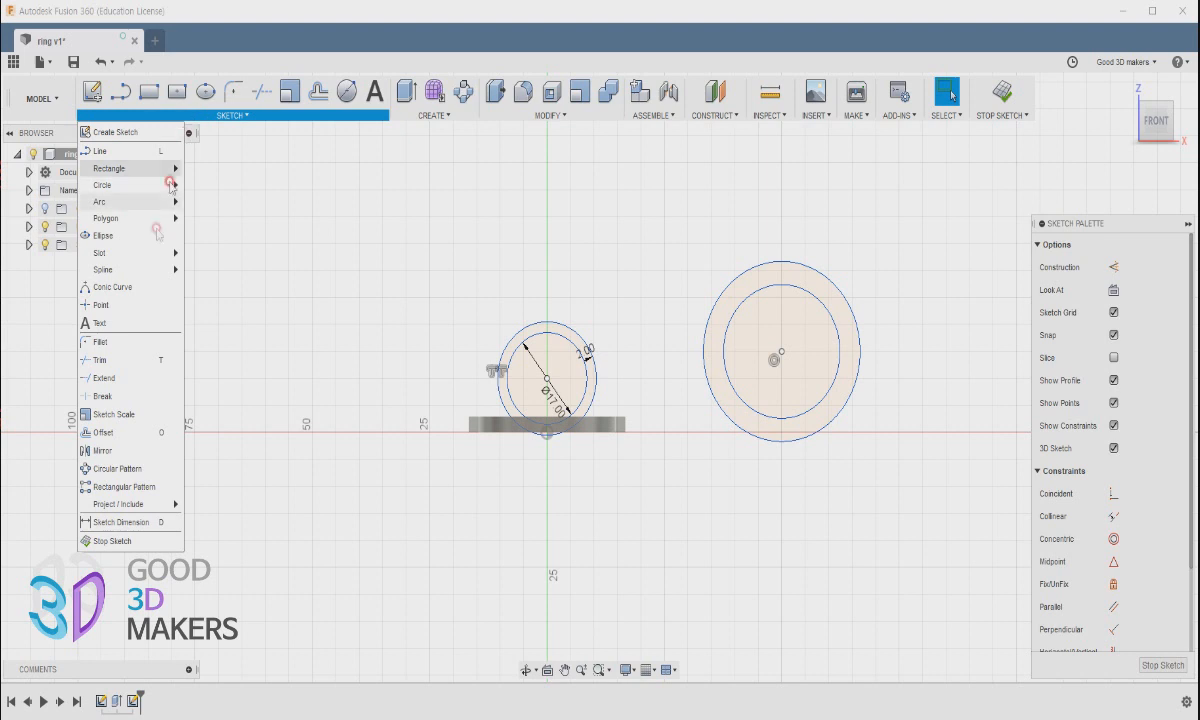
{"action": "left_click", "coordinate": [139, 524]}
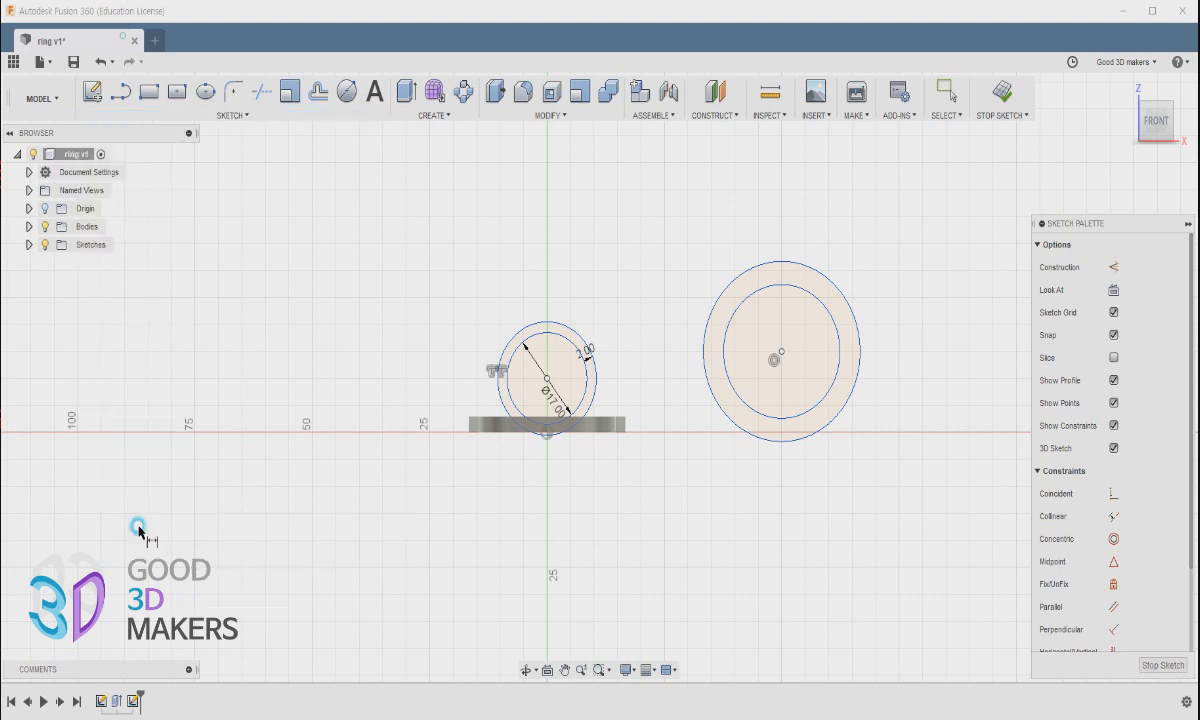
{"action": "left_click", "coordinate": [830, 388]}
{"action": "left_click", "coordinate": [843, 407]}
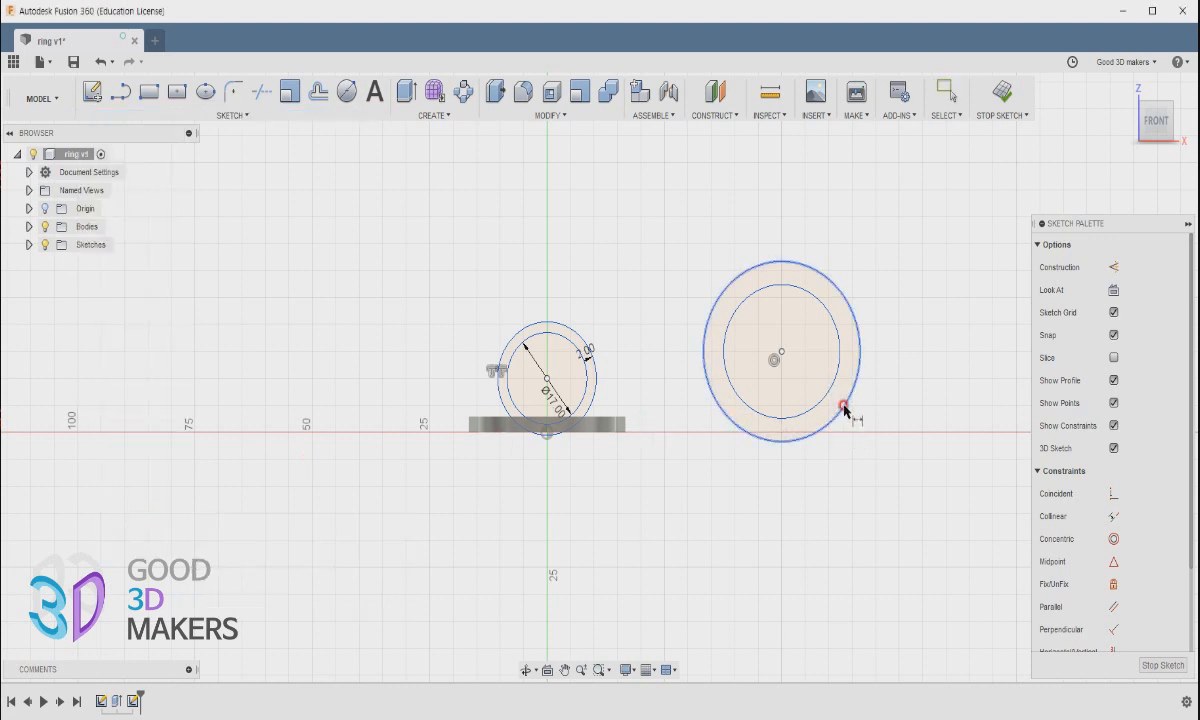
{"action": "left_click", "coordinate": [866, 411]}
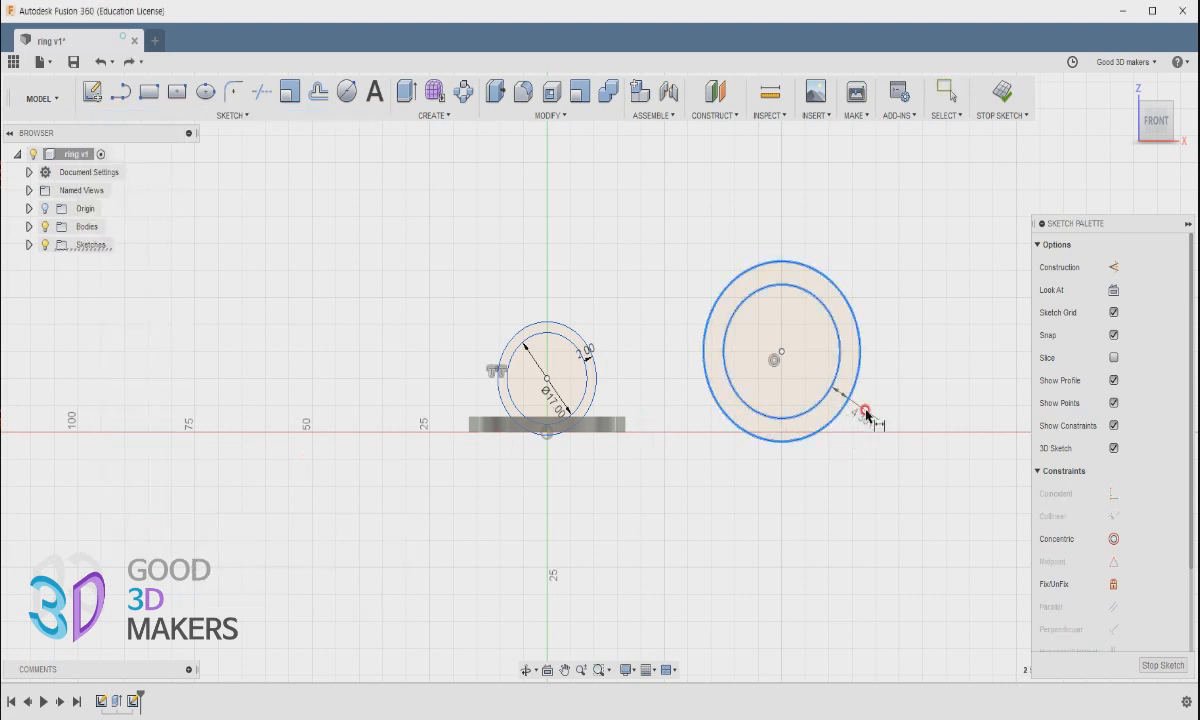
{"action": "left_click", "coordinate": [922, 396]}
{"action": "type", "text": "2"}
{"action": "key", "text": "Return"}
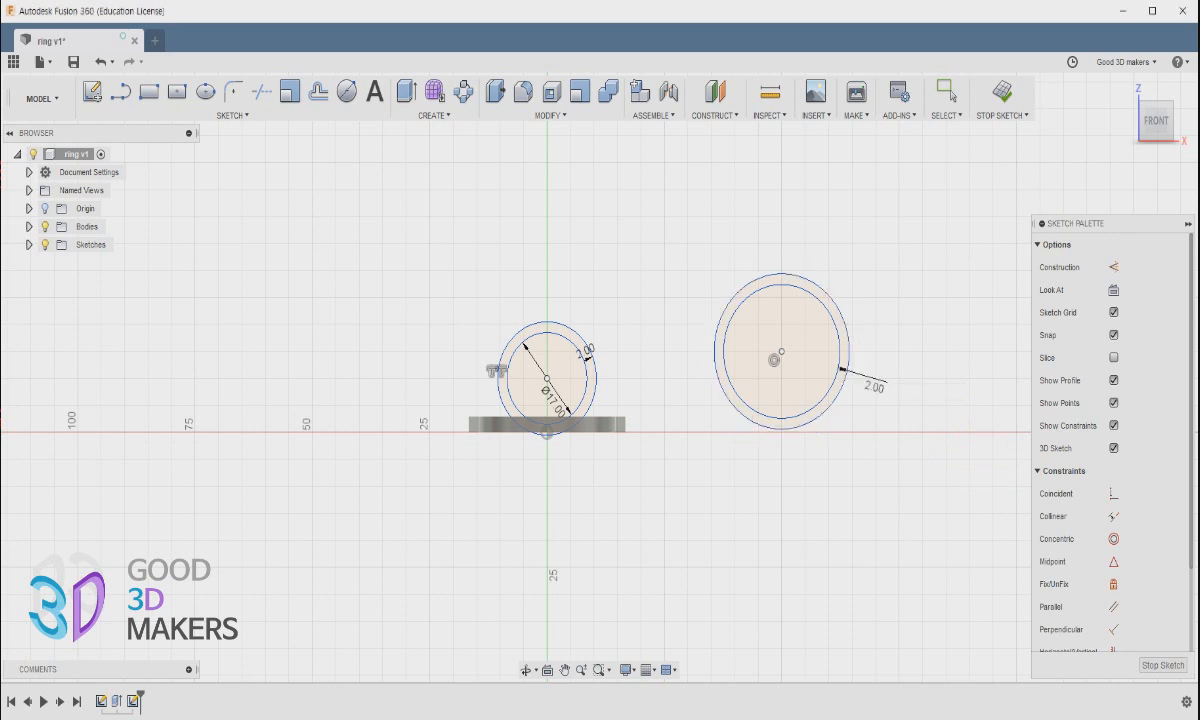
Step: Set the gap between the separate concentric circles to 1 mm and delete both circles
{"action": "double_click", "coordinate": [873, 389]}
{"action": "type", "text": "1"}
{"action": "key", "text": "Return"}
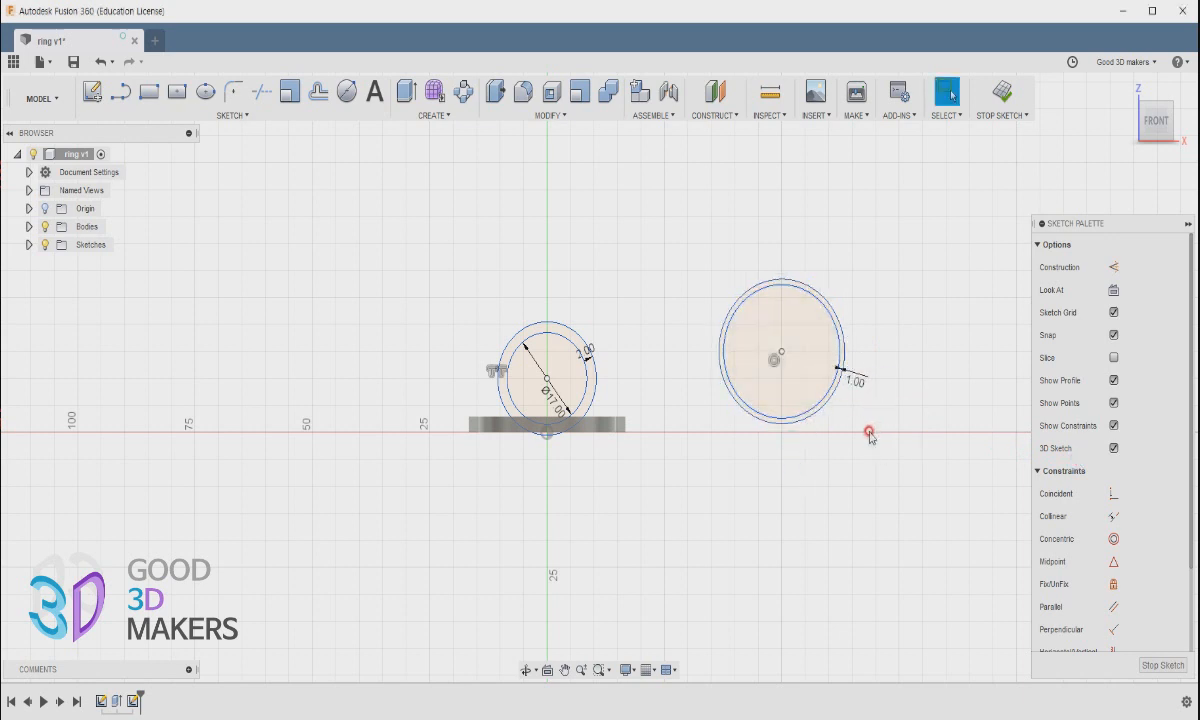
{"action": "left_click", "coordinate": [828, 341]}
{"action": "key", "text": "Delete"}
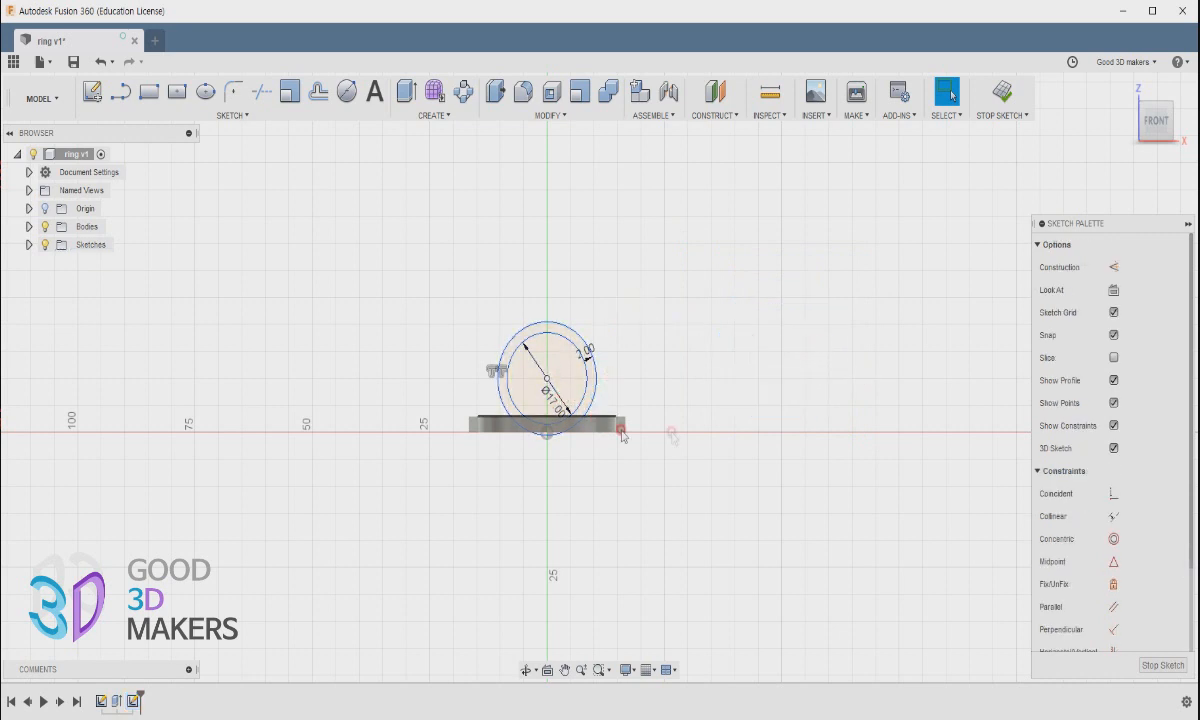
{"action": "left_click", "coordinate": [605, 360]}
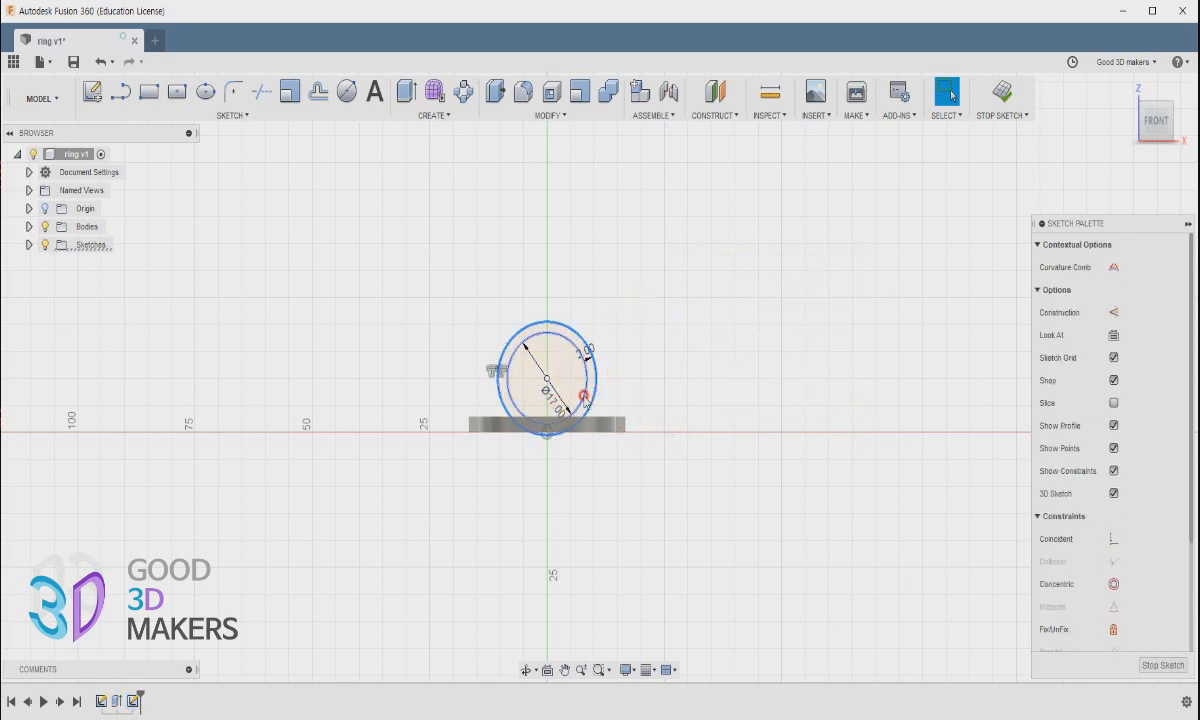
{"action": "left_click", "coordinate": [232, 115]}
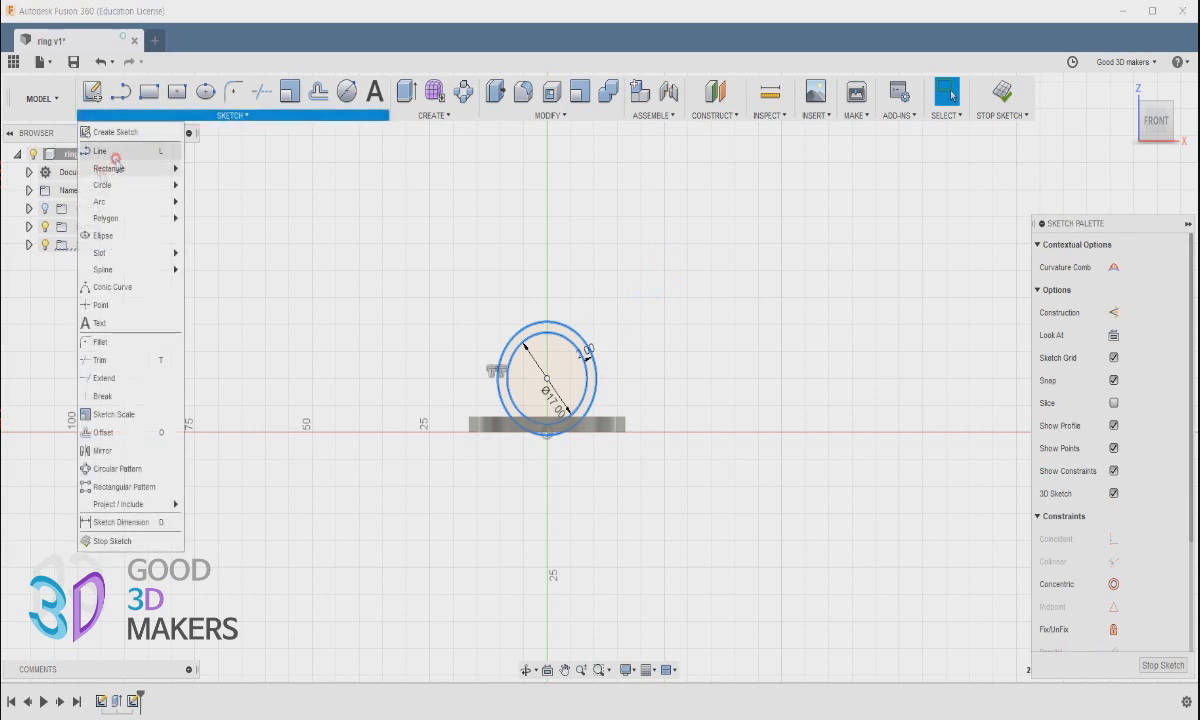
{"action": "right_click", "coordinate": [525, 282]}
{"action": "left_click", "coordinate": [472, 308]}
{"action": "left_click", "coordinate": [996, 376]}
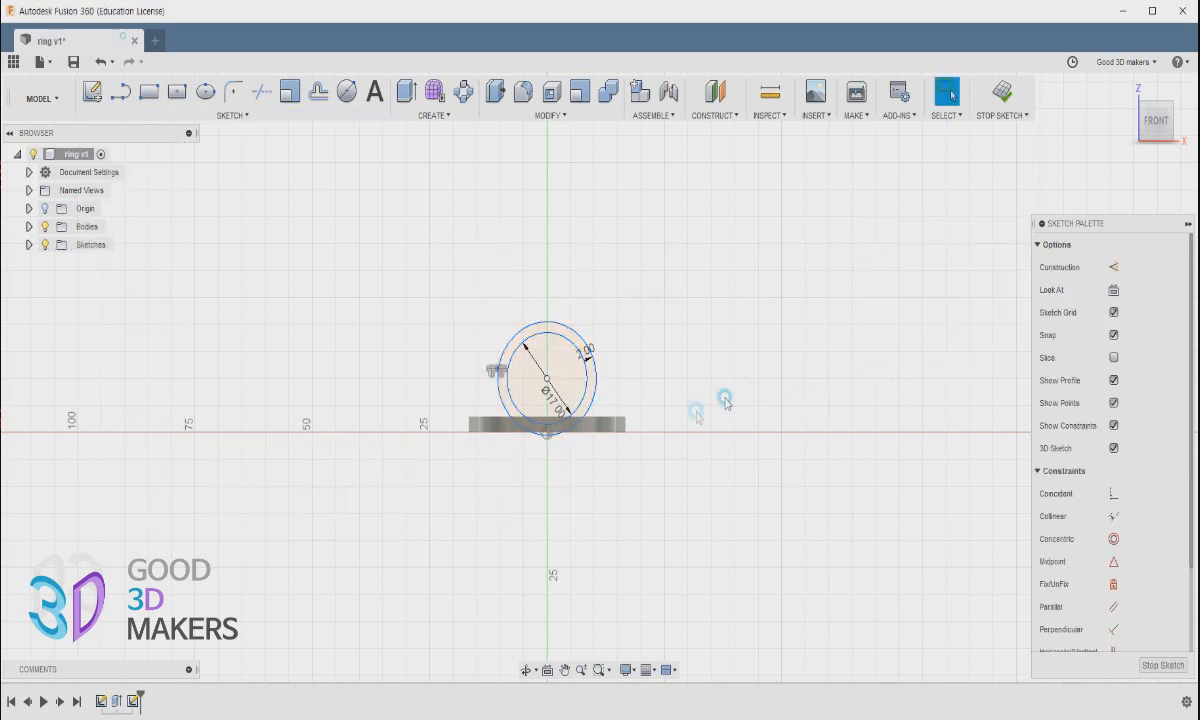
Step: Move the 17 mm circle and its offset straight up 5 mm, away from the cat-head body, and finish the sketch
{"action": "left_click", "coordinate": [588, 406]}
{"action": "right_click", "coordinate": [620, 330]}
{"action": "left_click", "coordinate": [567, 356]}
{"action": "left_click_drag", "start_coordinate": [547, 420], "coordinate": [547, 394]}
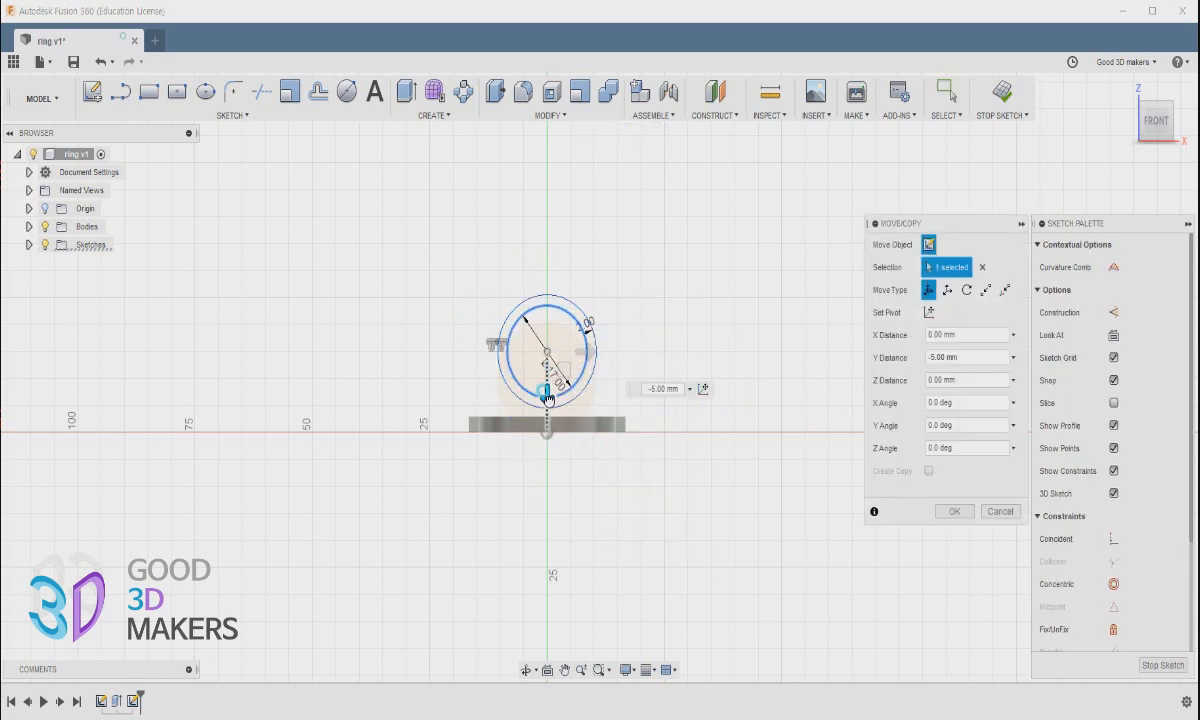
{"action": "left_click", "coordinate": [955, 511]}
{"action": "middle_click_drag", "start_coordinate": [822, 496], "coordinate": [573, 465], "text": "shift"}
{"action": "mouse_move", "coordinate": [585, 426]}
{"action": "left_mouse_down"}
{"action": "mouse_move", "coordinate": [629, 470]}
{"action": "mouse_move", "coordinate": [589, 411]}
{"action": "left_mouse_up"}
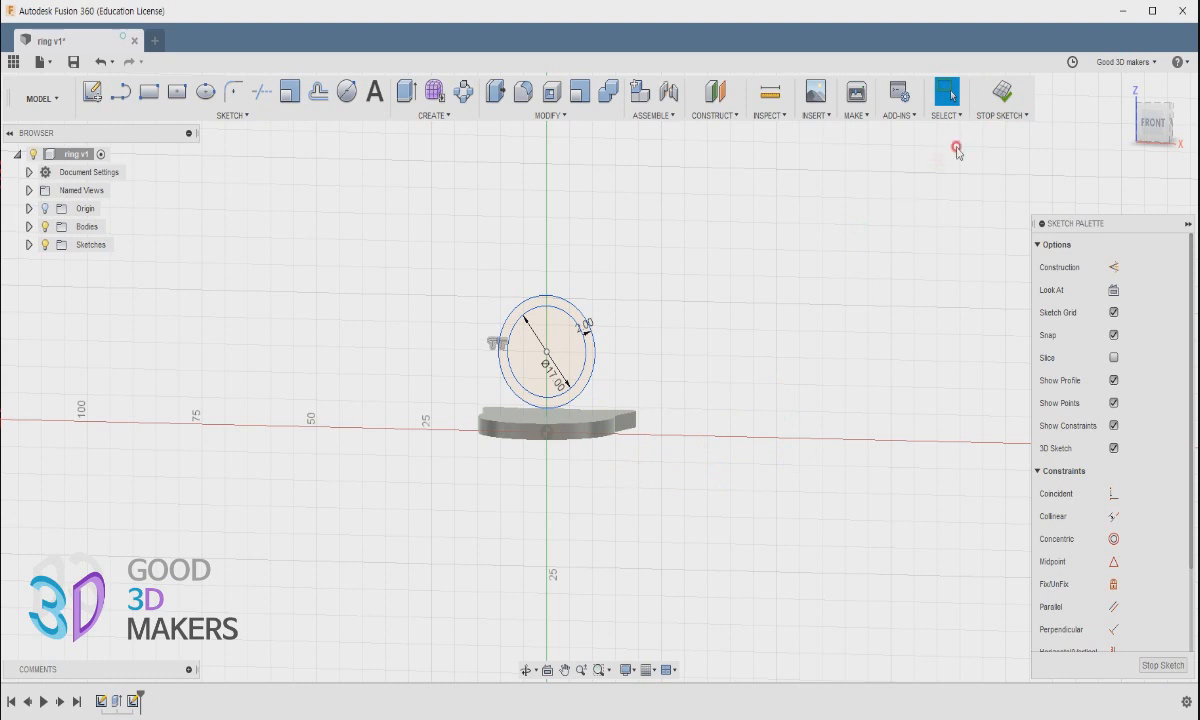
{"action": "left_click", "coordinate": [999, 98]}
{"action": "mouse_move", "coordinate": [576, 565]}
{"action": "middle_mouse_down", "text": "shift"}
{"action": "mouse_move", "coordinate": [567, 580]}
{"action": "mouse_move", "coordinate": [555, 573]}
{"action": "mouse_move", "coordinate": [568, 442]}
{"action": "middle_mouse_up", "text": "shift"}
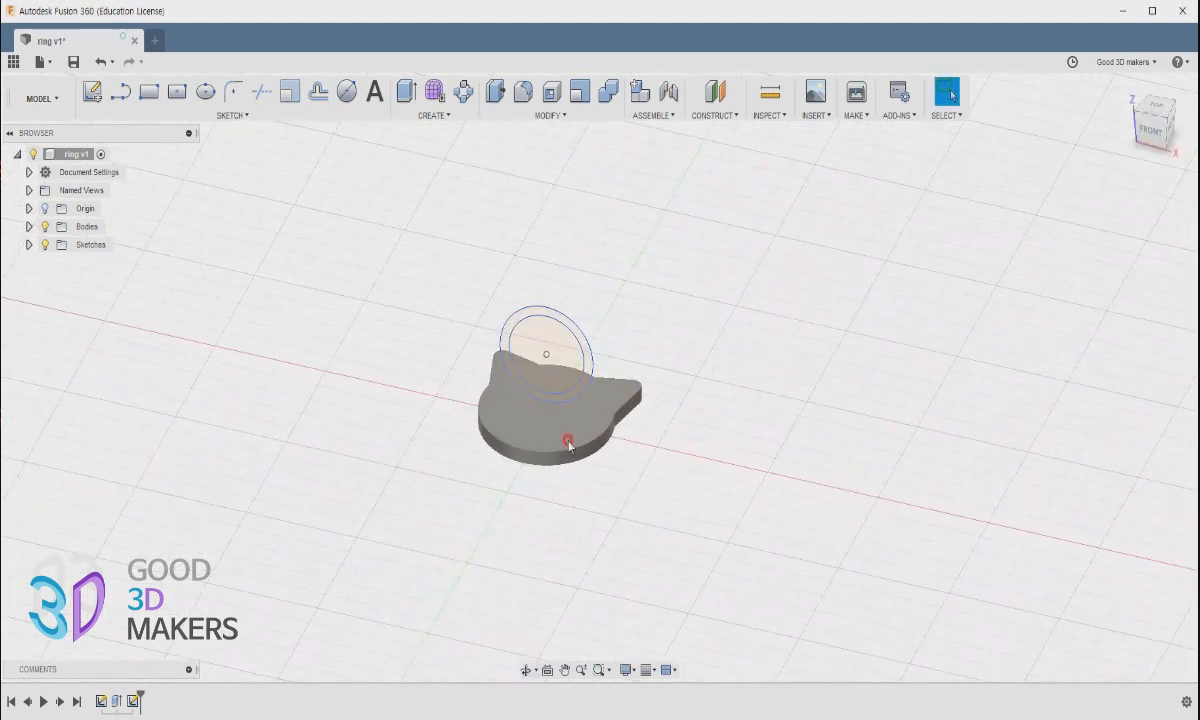
Step: Scale the cat-head body uniformly by a factor of 0.465
{"action": "left_click", "coordinate": [30, 227]}
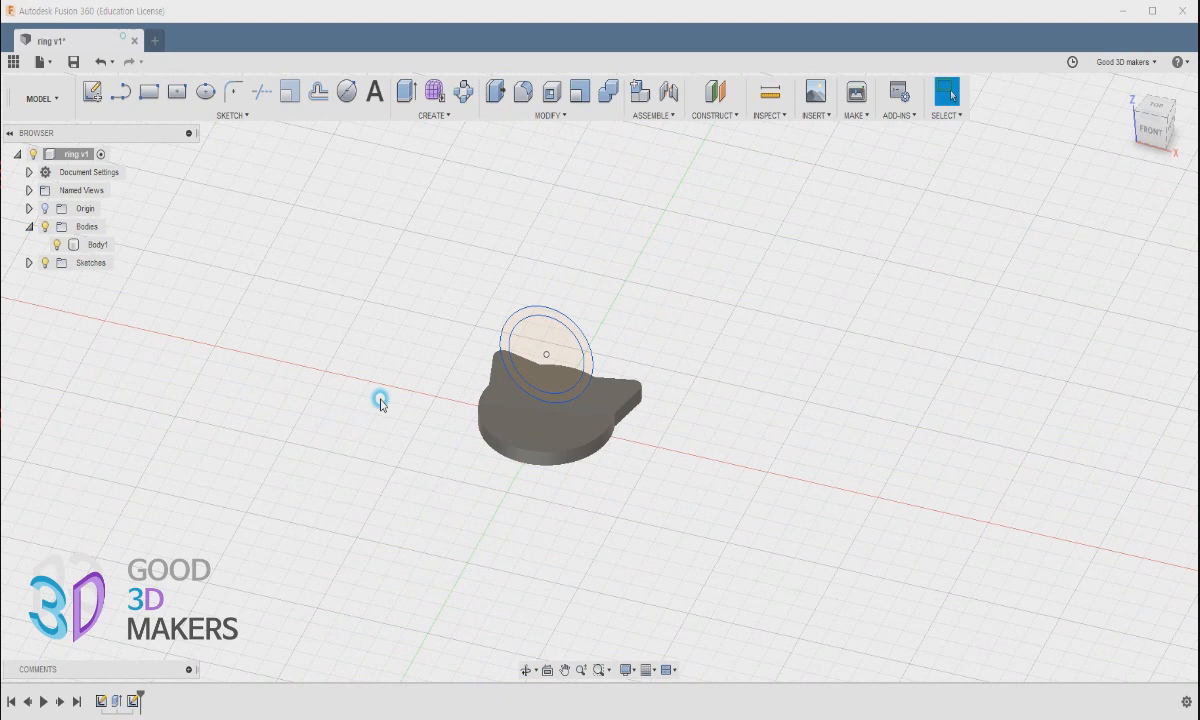
{"action": "left_click", "coordinate": [571, 455]}
{"action": "left_click", "coordinate": [564, 427]}
{"action": "left_click", "coordinate": [375, 513]}
{"action": "left_click", "coordinate": [100, 247]}
{"action": "middle_click_drag", "start_coordinate": [632, 530], "coordinate": [691, 530], "text": "shift"}
{"action": "left_click", "coordinate": [440, 115]}
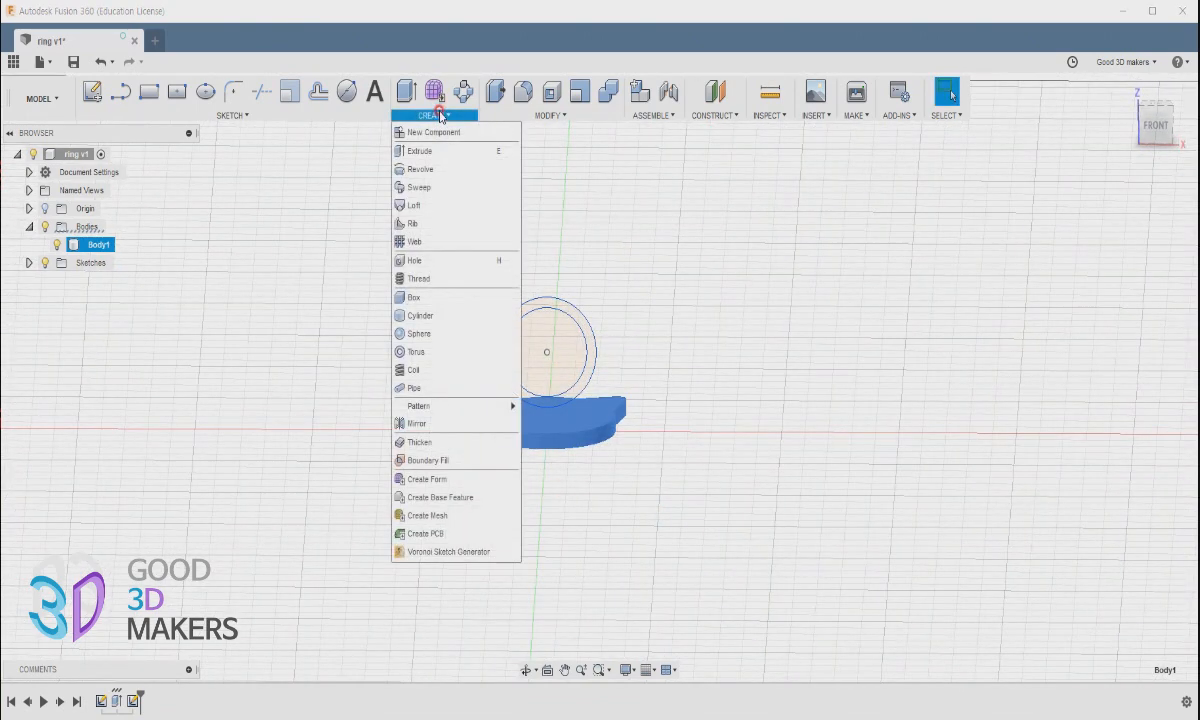
{"action": "mouse_move", "coordinate": [270, 103]}
{"action": "left_click", "coordinate": [314, 155]}
{"action": "left_click", "coordinate": [455, 115]}
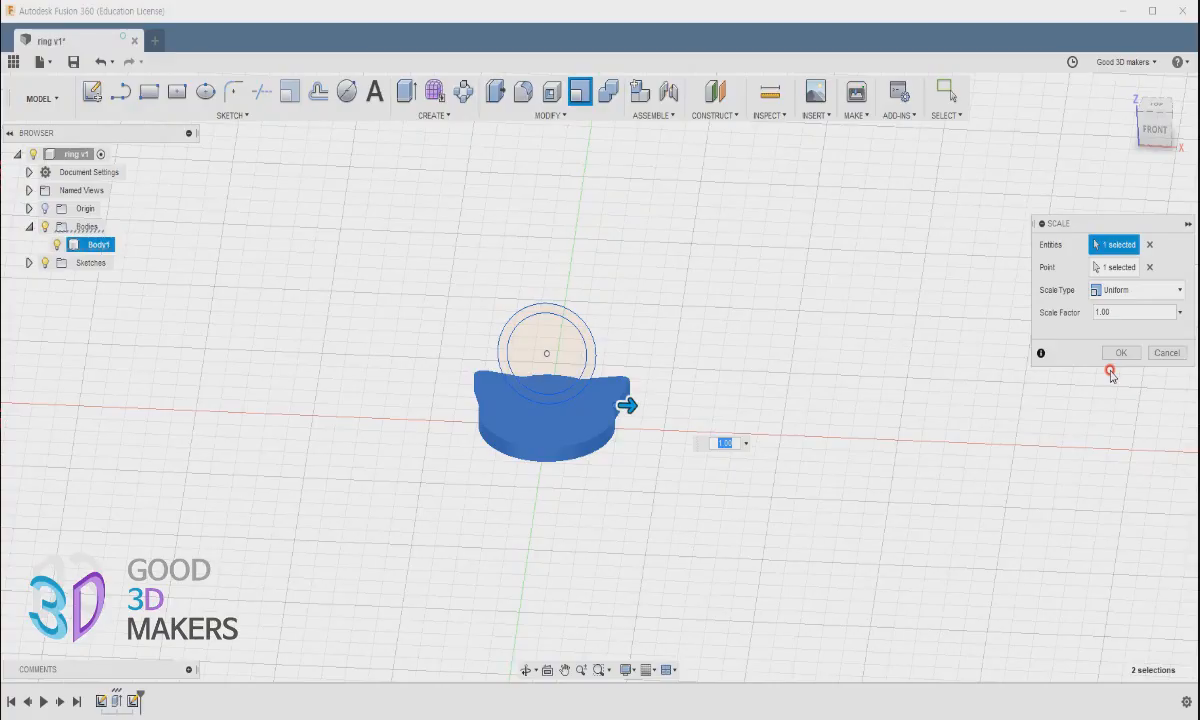
{"action": "left_click", "coordinate": [1116, 267]}
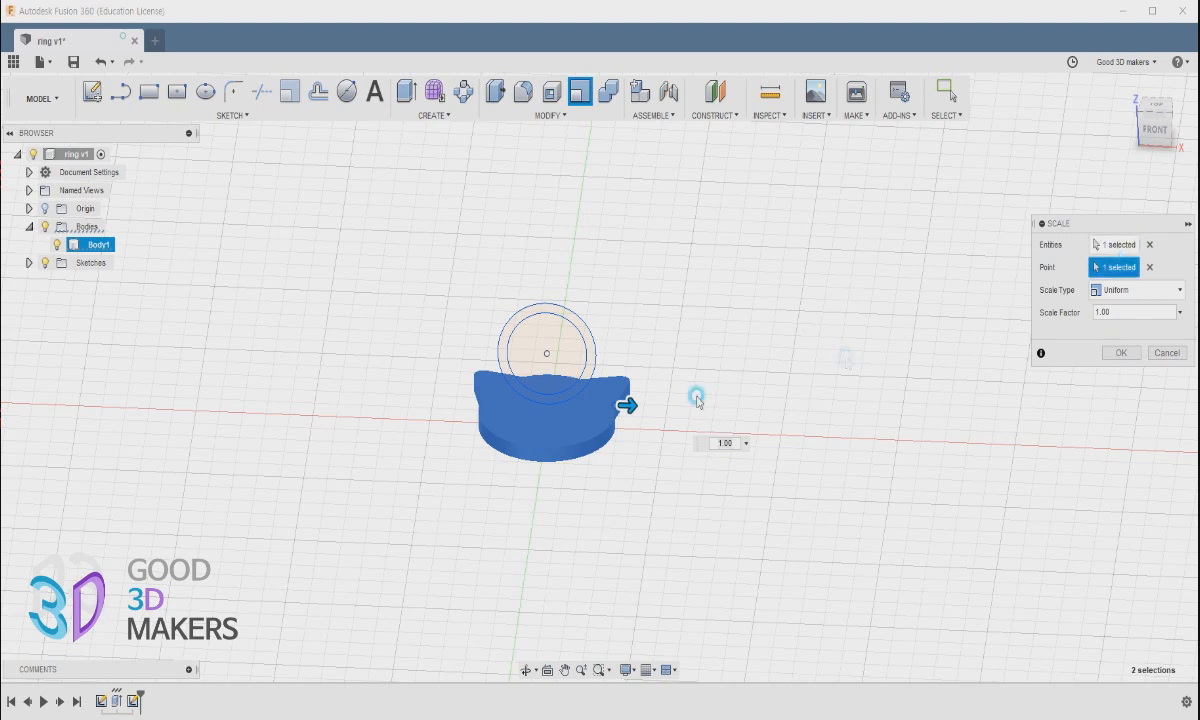
{"action": "mouse_move", "coordinate": [628, 405]}
{"action": "left_mouse_down"}
{"action": "mouse_move", "coordinate": [598, 404]}
{"action": "mouse_move", "coordinate": [610, 403]}
{"action": "left_mouse_up"}
{"action": "mouse_move", "coordinate": [603, 470]}
{"action": "middle_mouse_down", "text": "shift"}
{"action": "mouse_move", "coordinate": [605, 437]}
{"action": "mouse_move", "coordinate": [584, 439]}
{"action": "mouse_move", "coordinate": [591, 430]}
{"action": "mouse_move", "coordinate": [587, 496]}
{"action": "mouse_move", "coordinate": [600, 462]}
{"action": "middle_mouse_up", "text": "shift"}
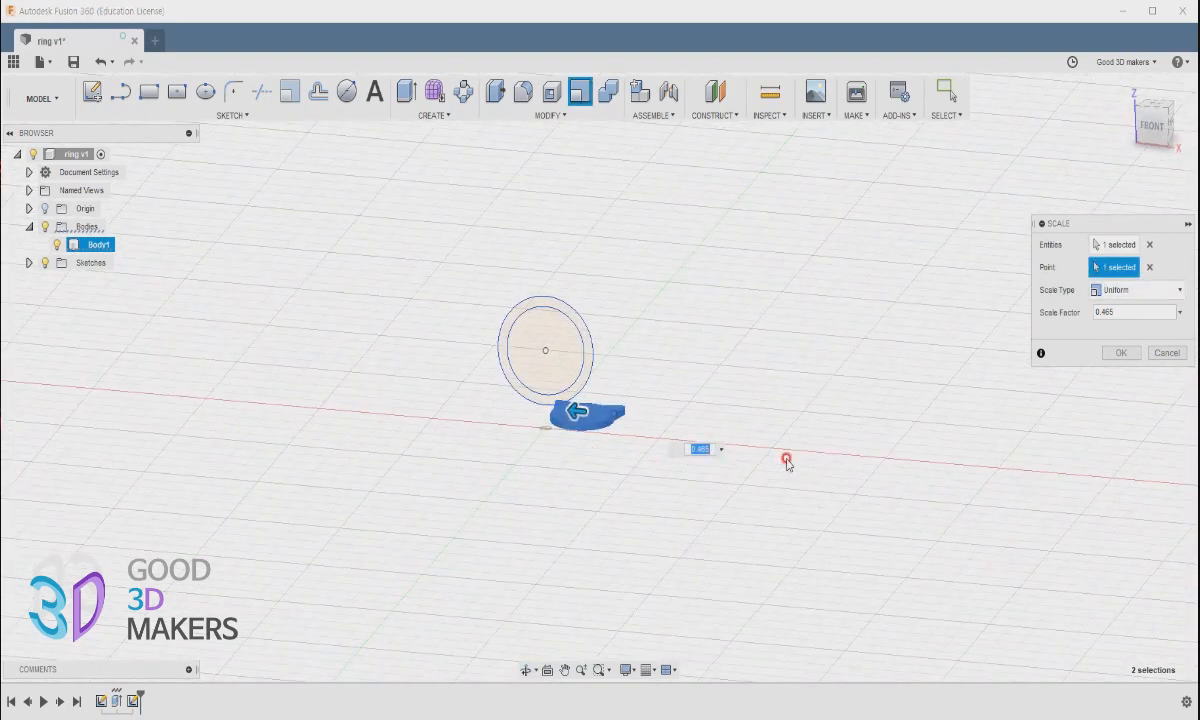
{"action": "left_click", "coordinate": [1120, 352]}
Step: Check the scaled cat-head body from the front and undo its uniform scaling
{"action": "mouse_move", "coordinate": [498, 434]}
{"action": "middle_mouse_down", "text": "shift"}
{"action": "mouse_move", "coordinate": [527, 390]}
{"action": "mouse_move", "coordinate": [505, 418]}
{"action": "middle_mouse_up", "text": "shift"}
{"action": "left_click", "coordinate": [1157, 122]}
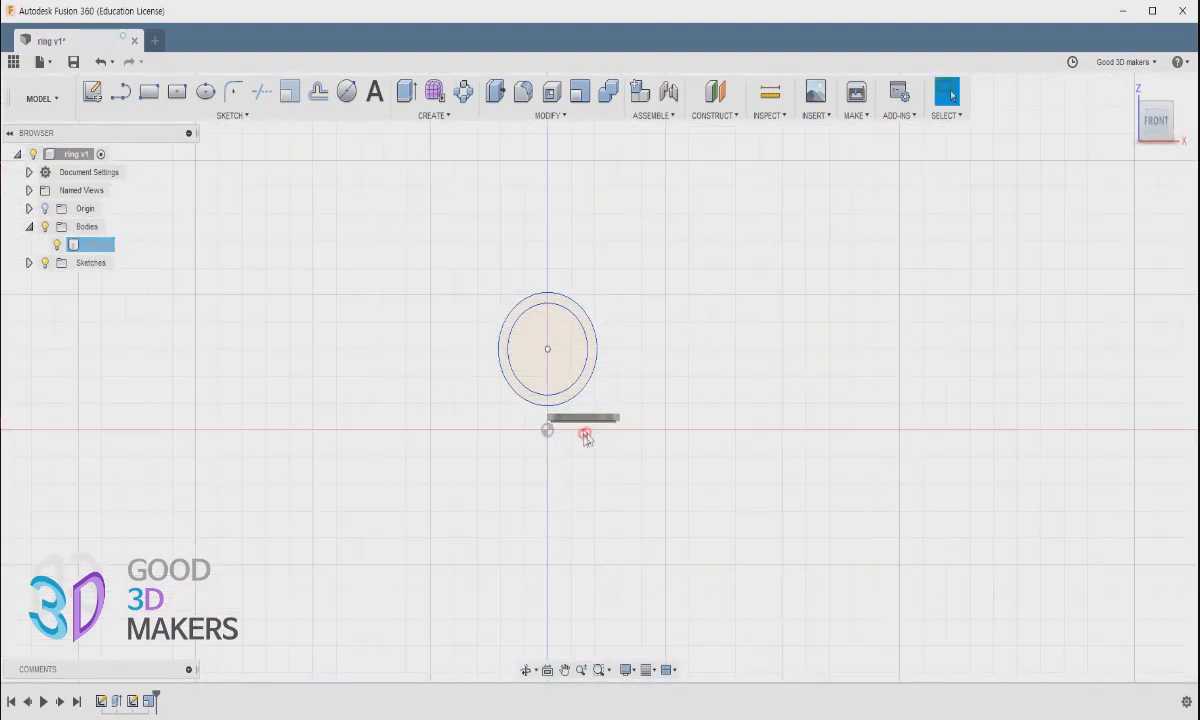
{"action": "scroll", "coordinate": [552, 462], "scroll_direction": "up", "scroll_amount": 3}
{"action": "scroll", "coordinate": [556, 457], "scroll_direction": "up", "scroll_amount": 3}
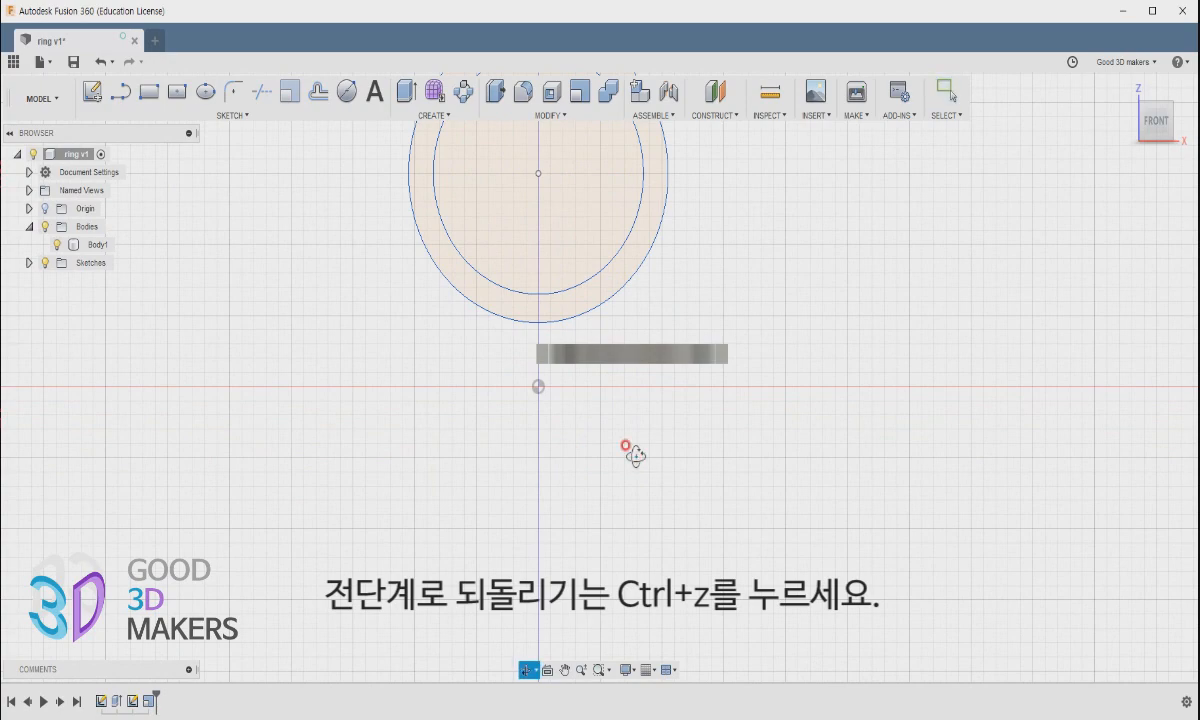
{"action": "middle_click_drag", "start_coordinate": [627, 448], "coordinate": [620, 474], "text": "shift"}
{"action": "key", "text": "ctrl+z"}
{"action": "scroll", "coordinate": [615, 400], "scroll_direction": "down", "scroll_amount": 3}
{"action": "middle_click_drag", "start_coordinate": [613, 388], "coordinate": [601, 443]}
{"action": "key", "text": "ctrl+z"}
{"action": "key", "text": "ctrl+z"}
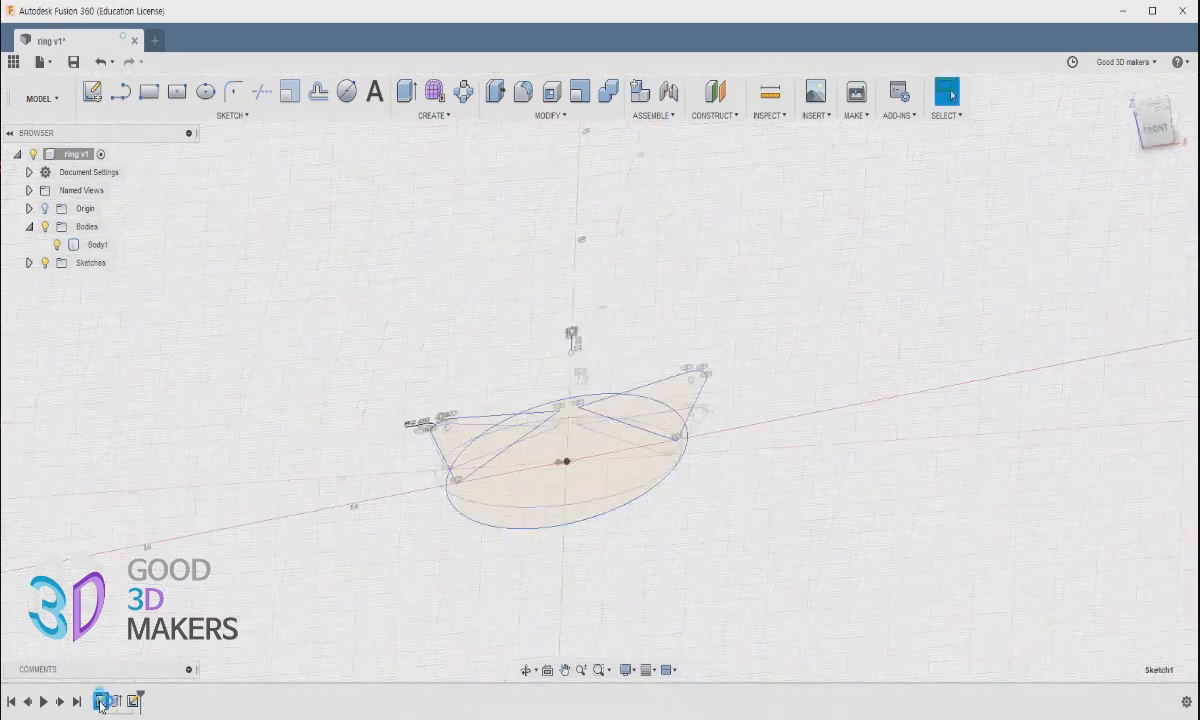
Step: Scale all geometry of the cat-head sketch by a factor of about 0.59 about the circle's center and finish the sketch
{"action": "scroll", "coordinate": [616, 507], "scroll_direction": "down", "scroll_amount": 2}
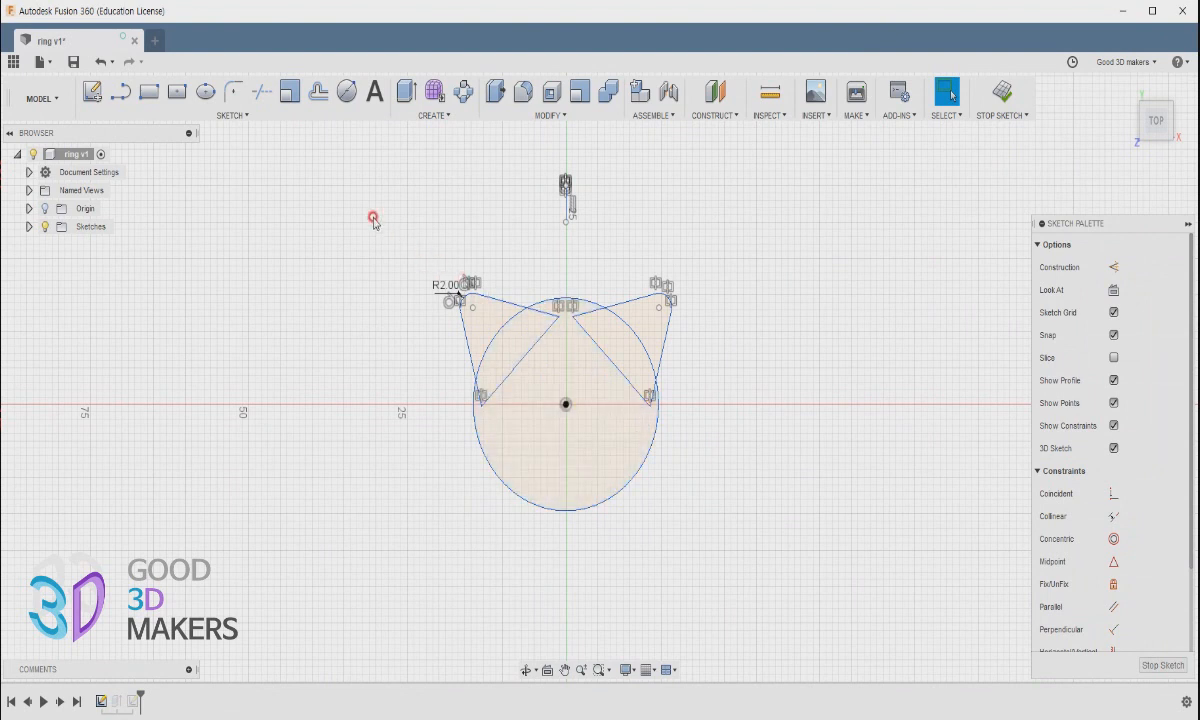
{"action": "left_click", "coordinate": [637, 457]}
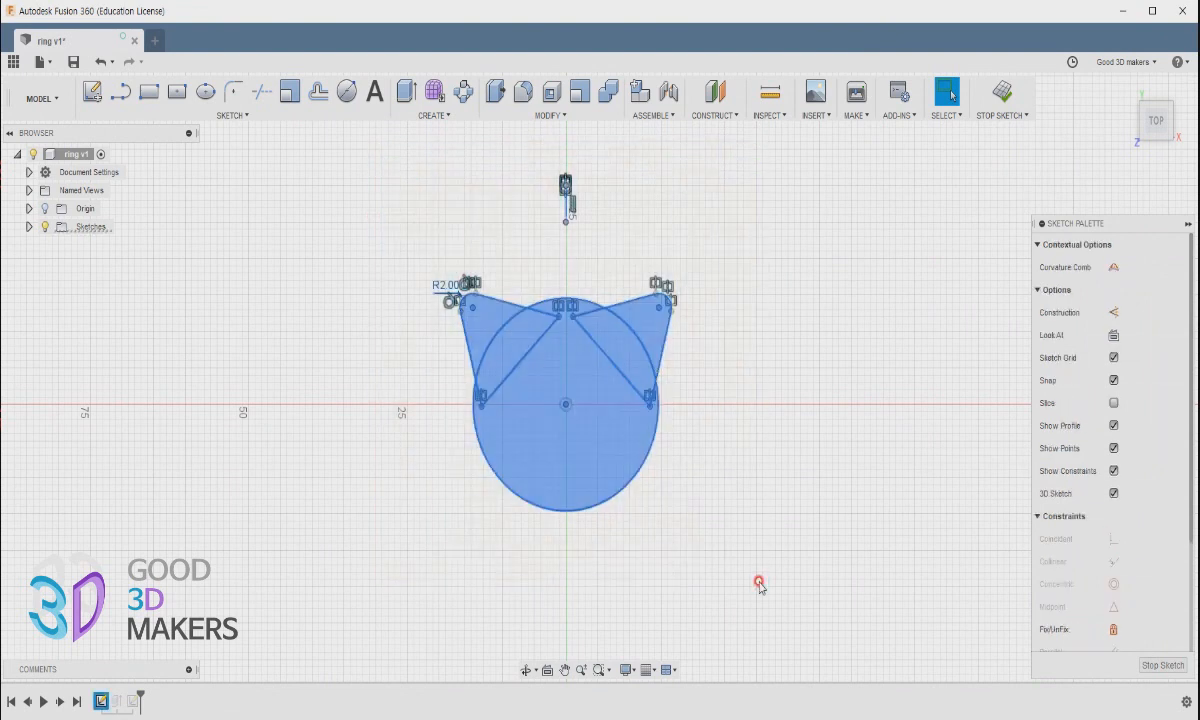
{"action": "left_click", "coordinate": [234, 116]}
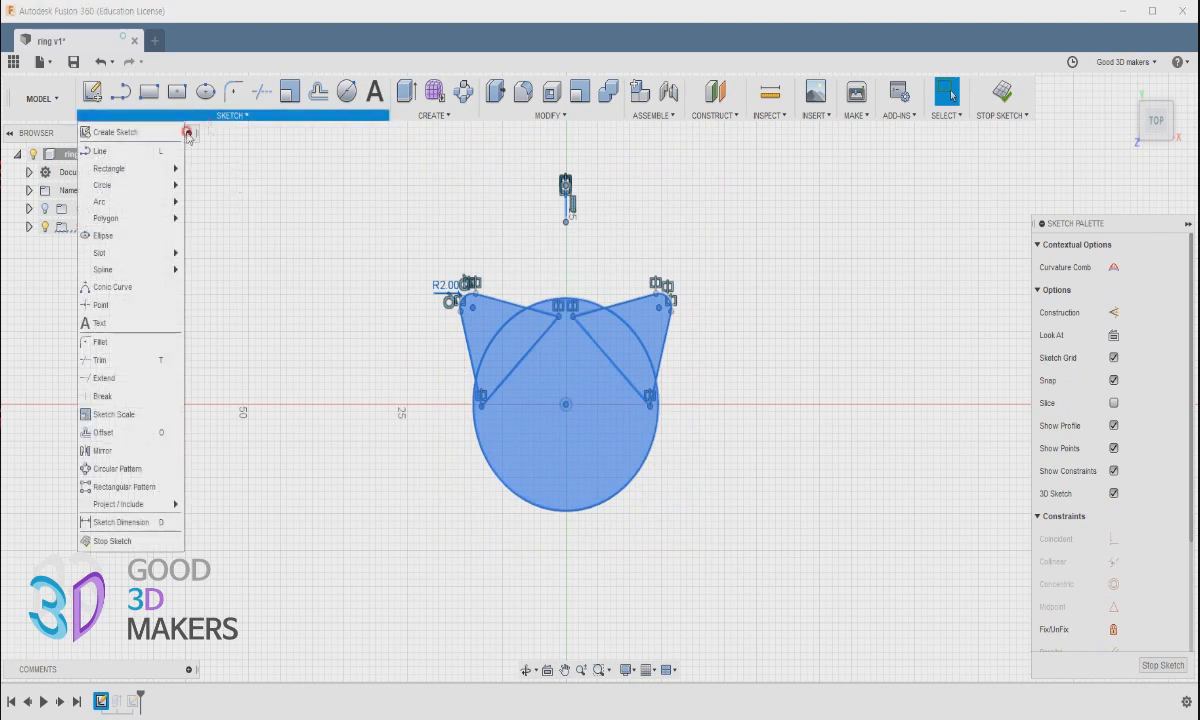
{"action": "left_click", "coordinate": [150, 414]}
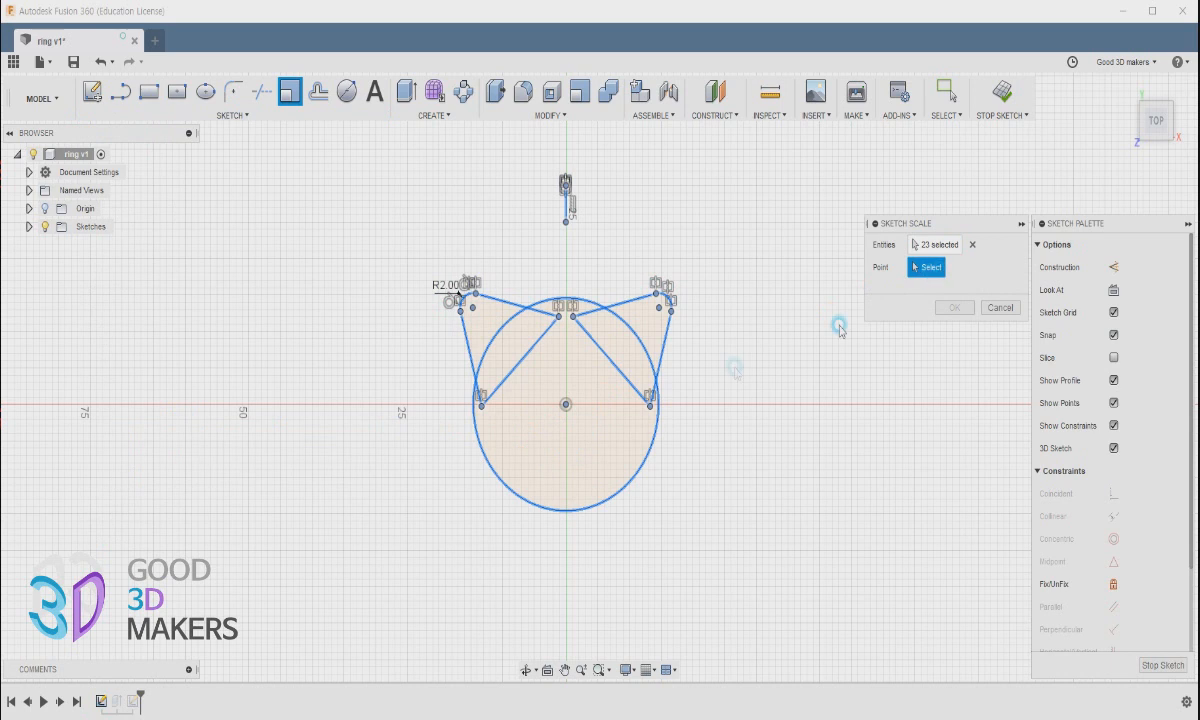
{"action": "left_click", "coordinate": [566, 404]}
{"action": "left_click_drag", "start_coordinate": [587, 408], "coordinate": [530, 404]}
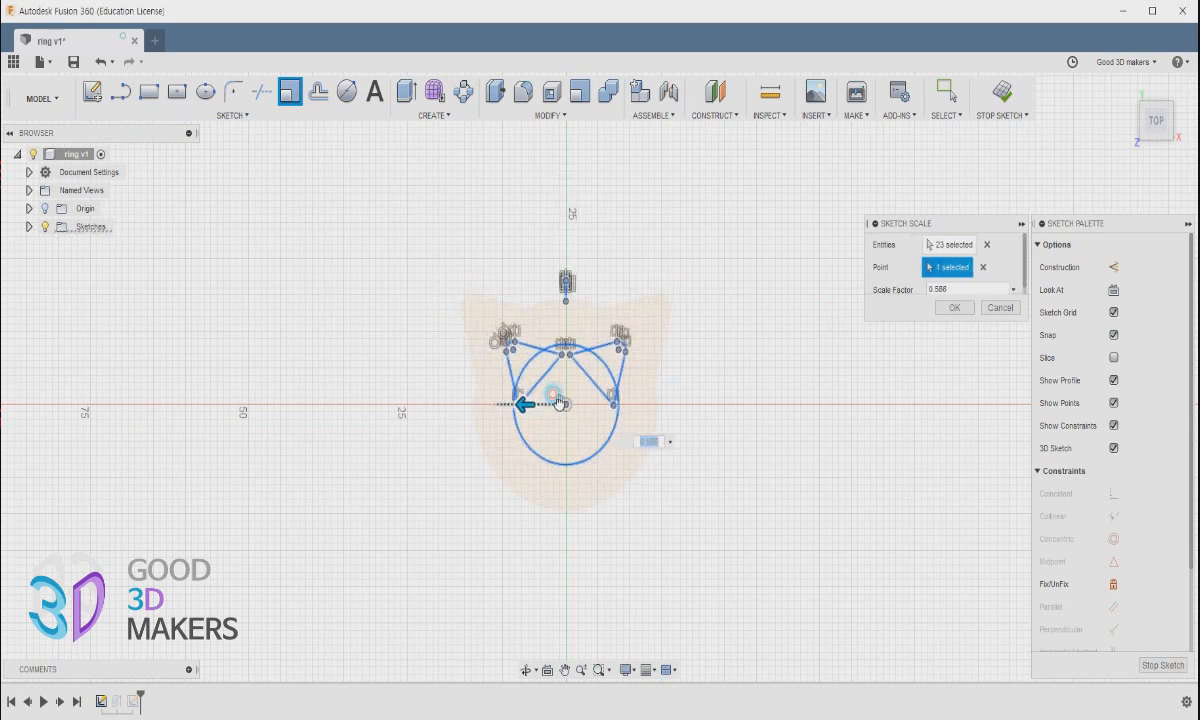
{"action": "left_click", "coordinate": [954, 308]}
{"action": "mouse_move", "coordinate": [842, 603]}
{"action": "middle_mouse_down", "text": "shift"}
{"action": "mouse_move", "coordinate": [804, 549]}
{"action": "mouse_move", "coordinate": [855, 536]}
{"action": "middle_mouse_up", "text": "shift"}
{"action": "left_click", "coordinate": [1160, 664]}
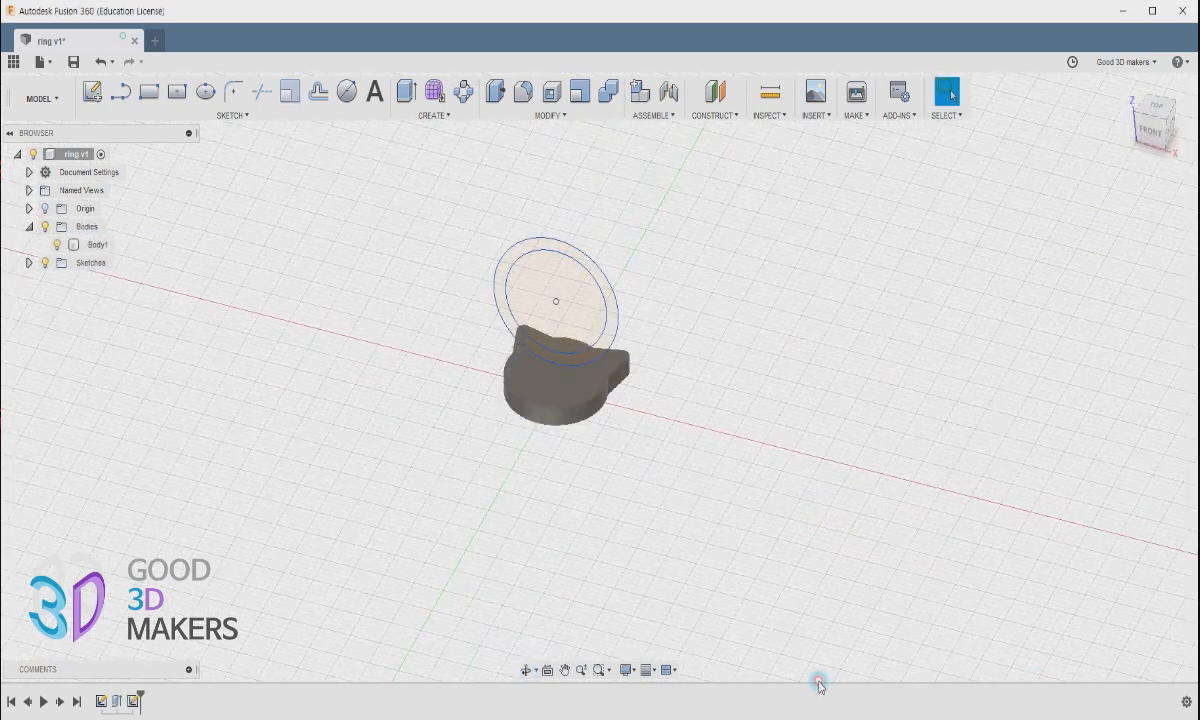
Step: Reopen the ring sketch, move both circles 4 mm down into the cat-head body, and finish the sketch
{"action": "middle_click_drag", "start_coordinate": [670, 519], "coordinate": [670, 488], "text": "shift"}
{"action": "middle_click_drag", "start_coordinate": [576, 476], "coordinate": [611, 460], "text": "shift"}
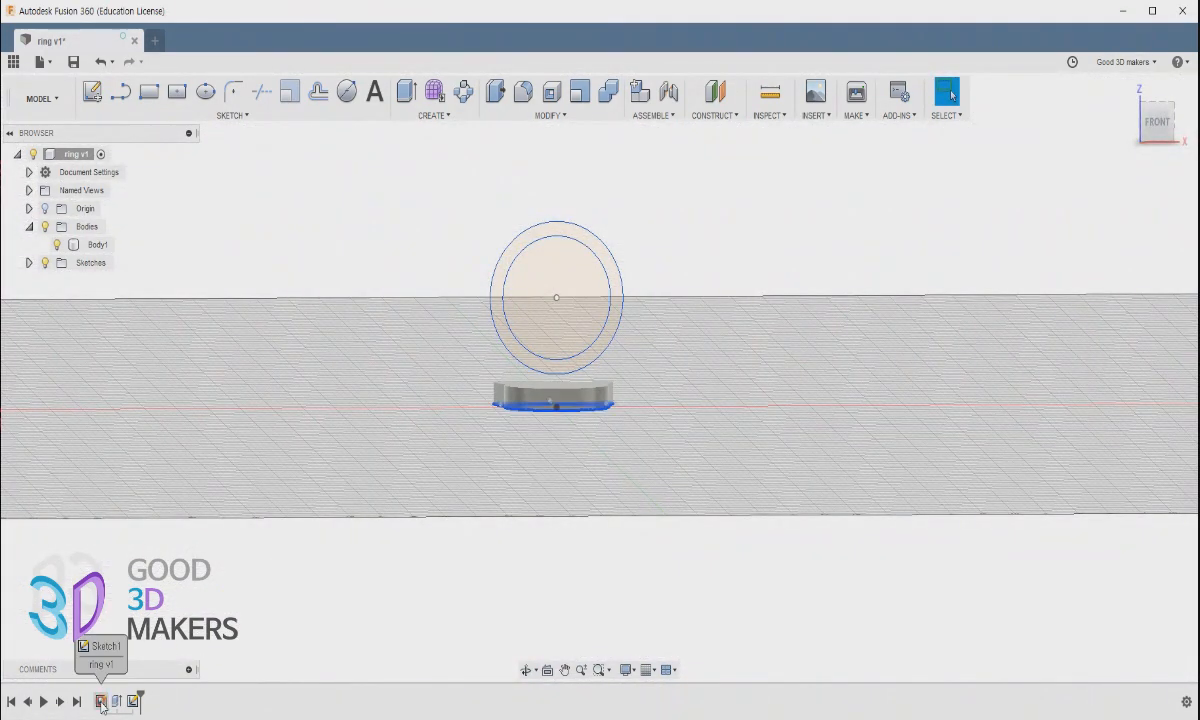
{"action": "left_click", "coordinate": [133, 702]}
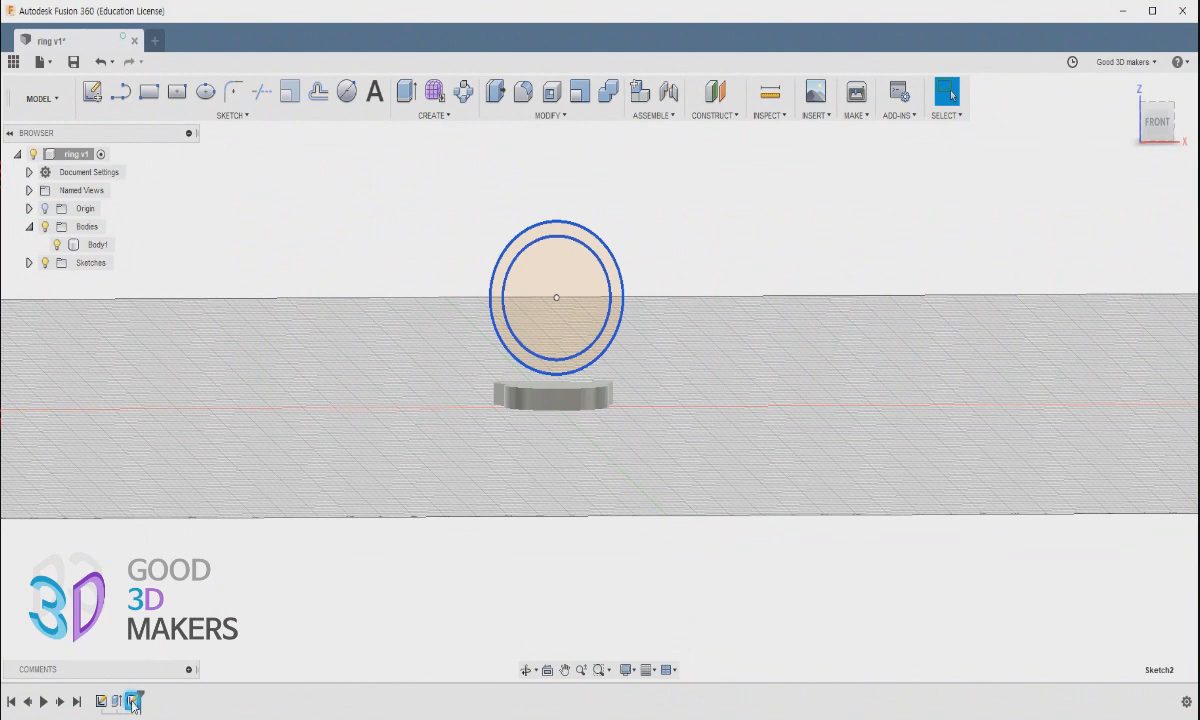
{"action": "double_click", "coordinate": [133, 702]}
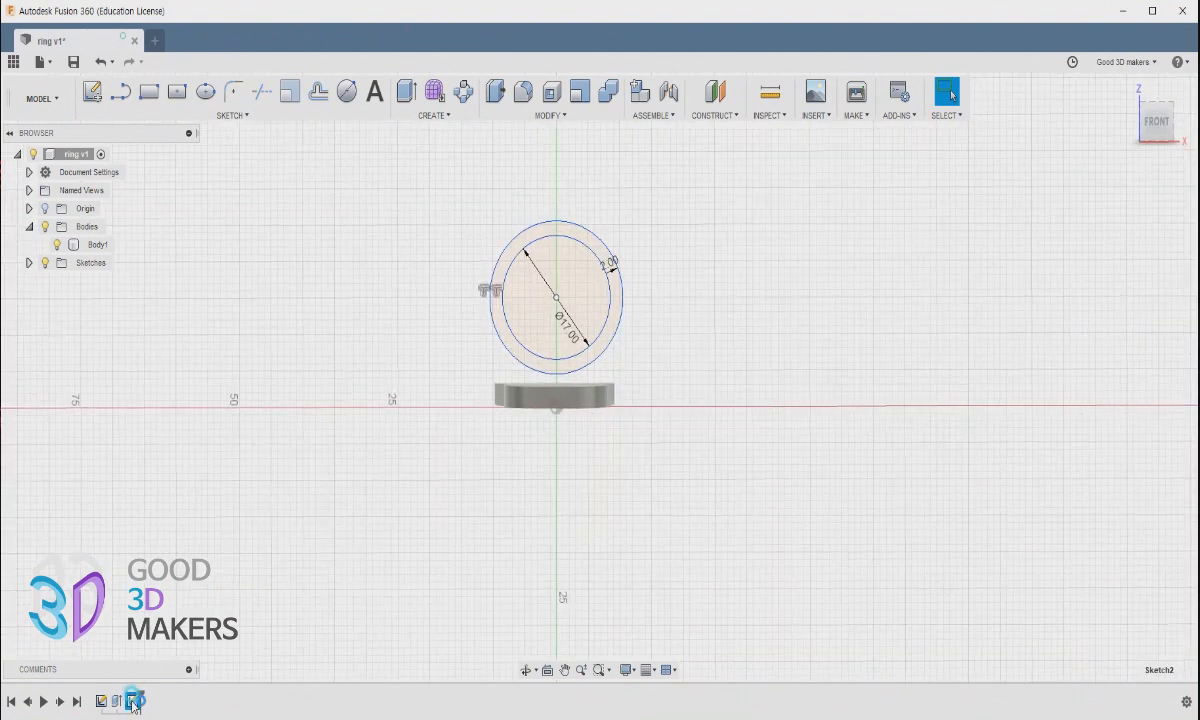
{"action": "left_click", "coordinate": [610, 342]}
{"action": "right_click", "coordinate": [684, 306]}
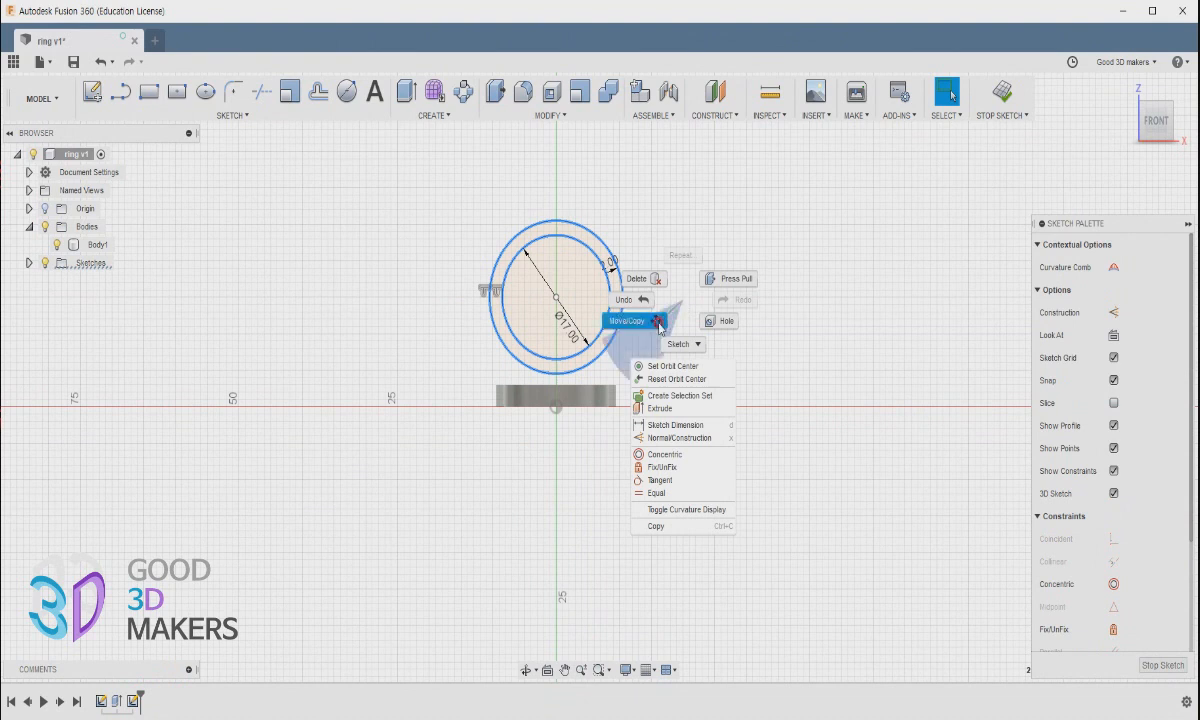
{"action": "left_click", "coordinate": [637, 320]}
{"action": "left_click_drag", "start_coordinate": [556, 341], "coordinate": [556, 370]}
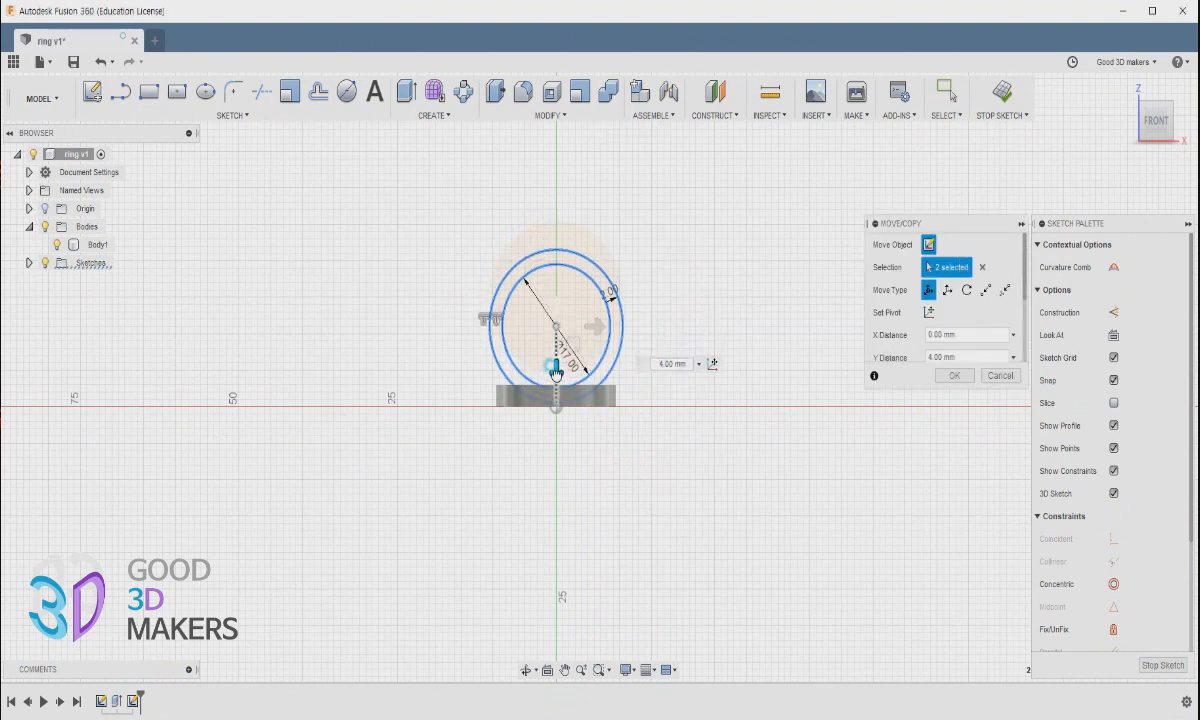
{"action": "left_click", "coordinate": [955, 376]}
{"action": "middle_click_drag", "start_coordinate": [820, 498], "coordinate": [801, 410], "text": "shift"}
{"action": "left_click", "coordinate": [1005, 92]}
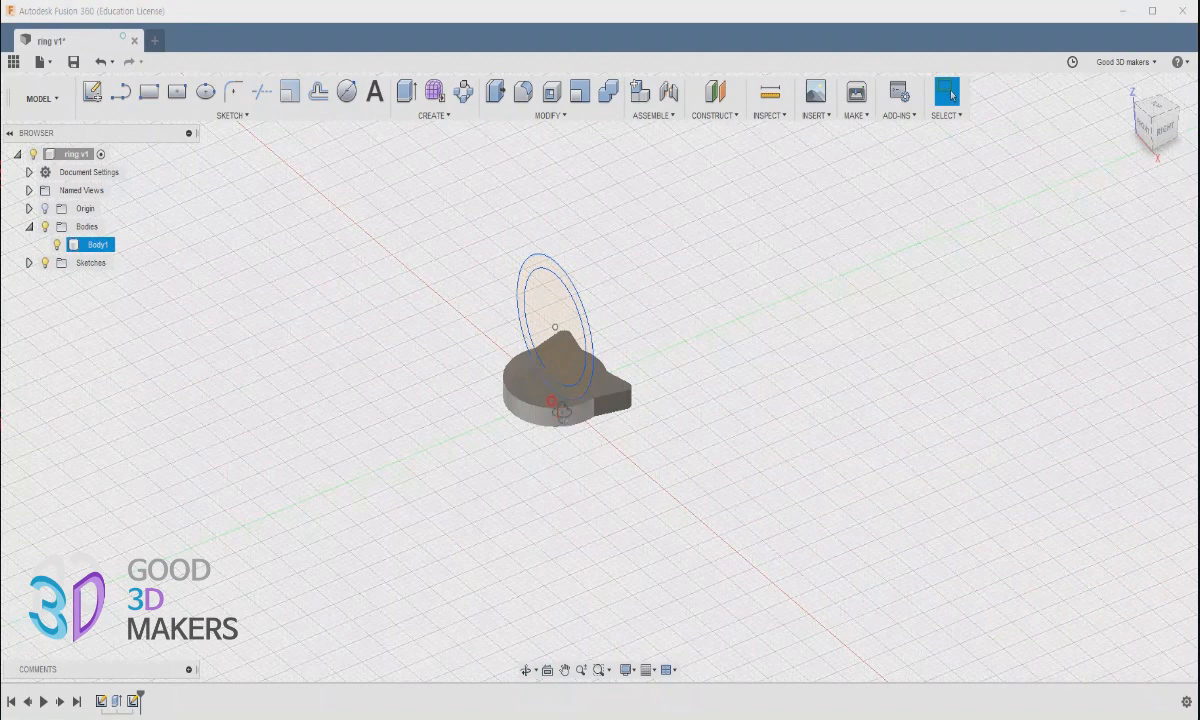
Step: Extrude the ring-shaped profile between the two circles by 5 mm
{"action": "left_click", "coordinate": [295, 180]}
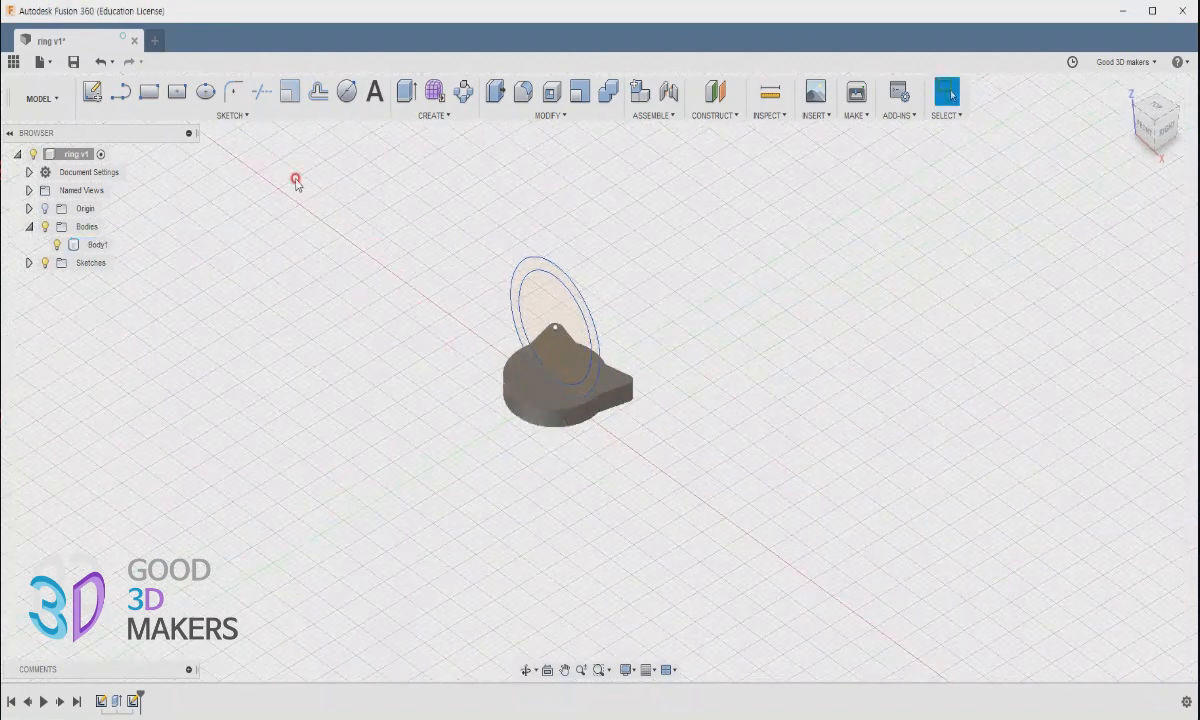
{"action": "left_click", "coordinate": [405, 92]}
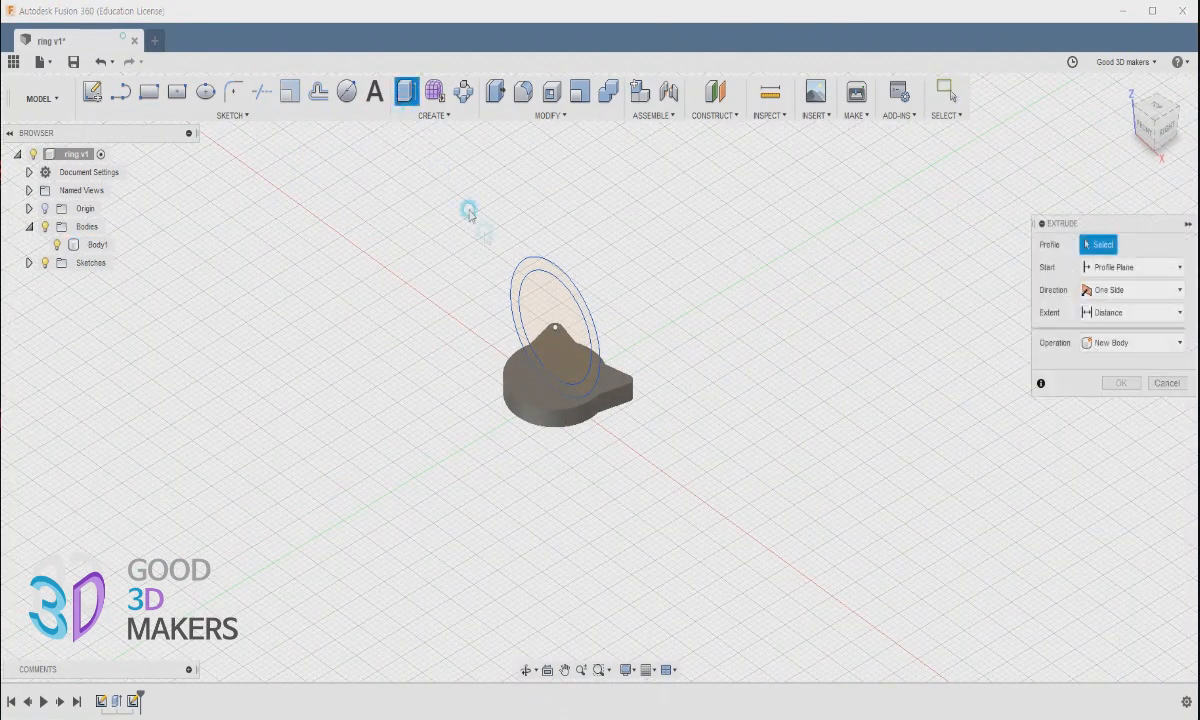
{"action": "left_click", "coordinate": [519, 275]}
{"action": "left_click_drag", "start_coordinate": [602, 347], "coordinate": [613, 340]}
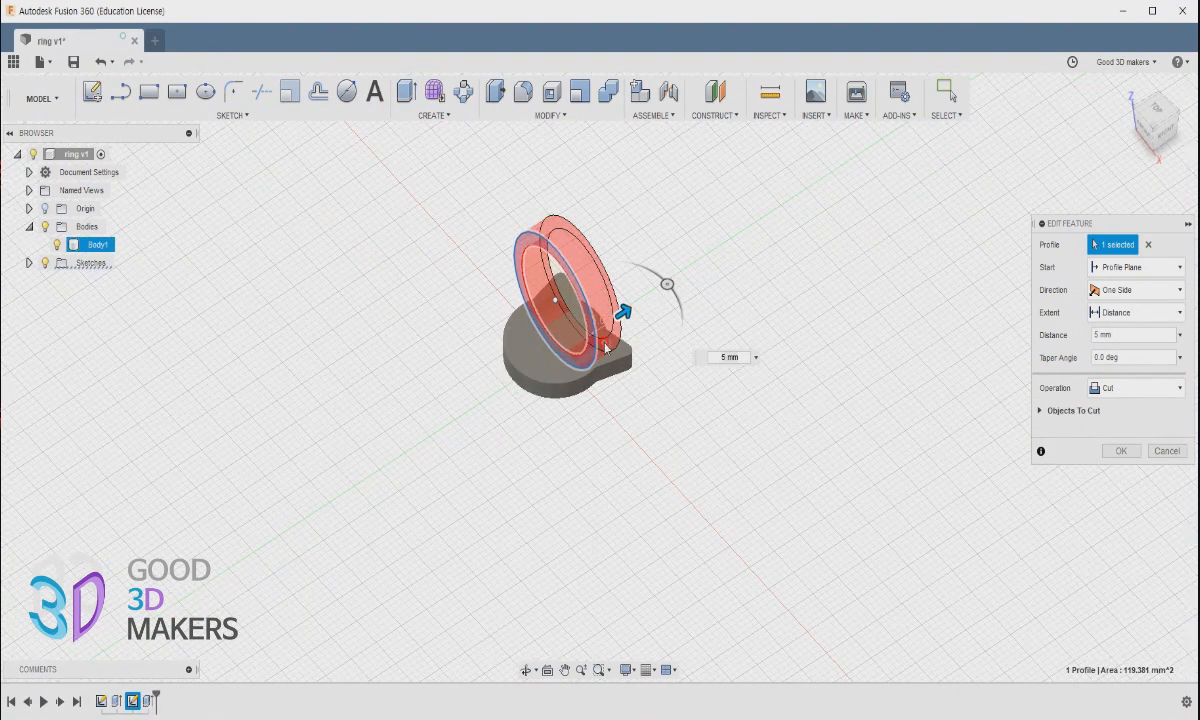
Step: Preview the ring extrusion with the Join and Intersect operations
{"action": "left_click", "coordinate": [1123, 389]}
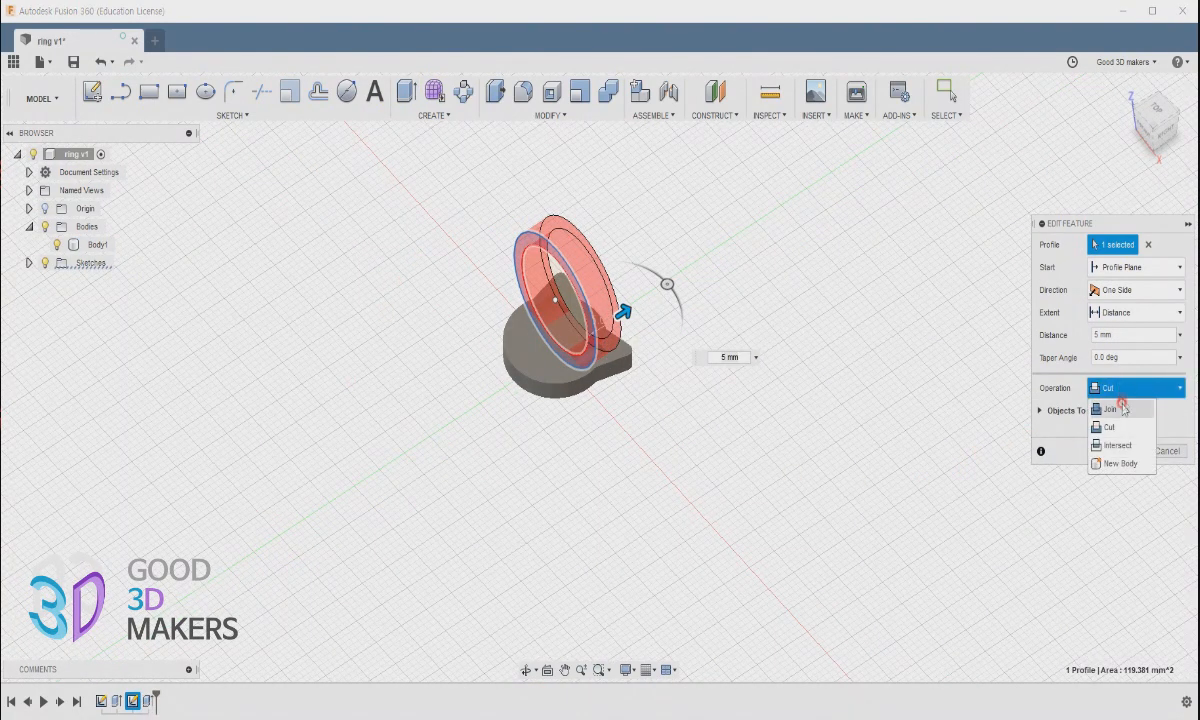
{"action": "left_click", "coordinate": [1110, 409]}
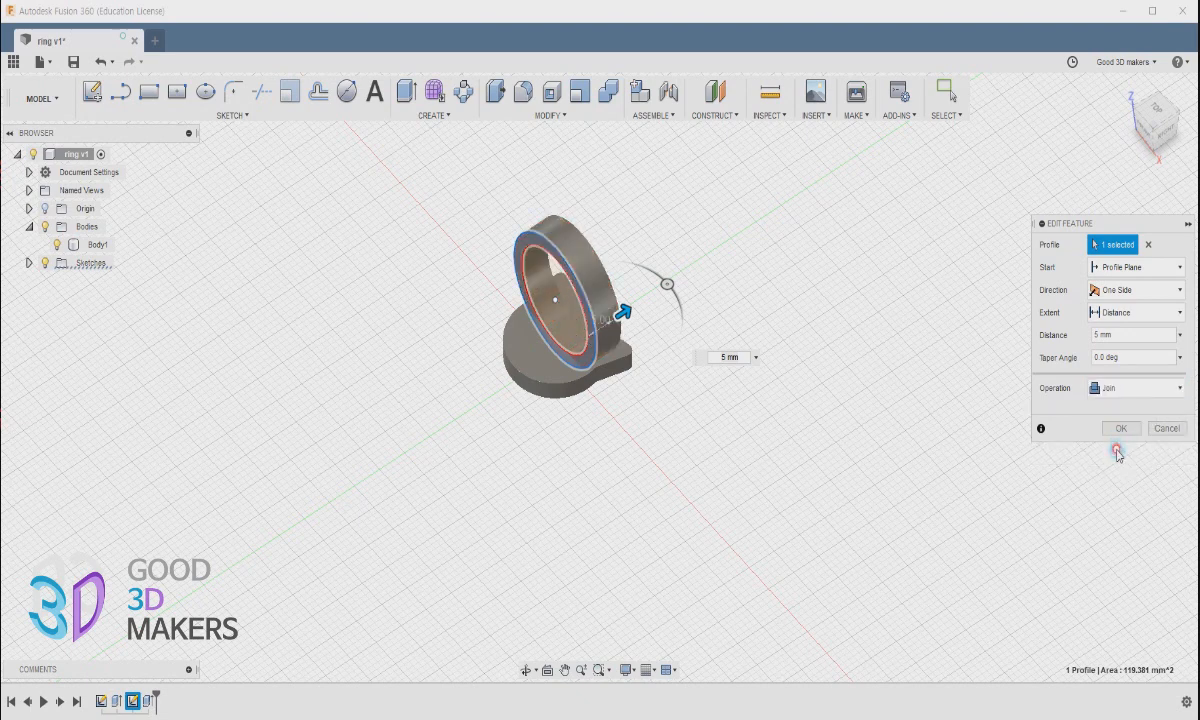
{"action": "left_click", "coordinate": [1125, 390]}
{"action": "left_click", "coordinate": [1120, 445]}
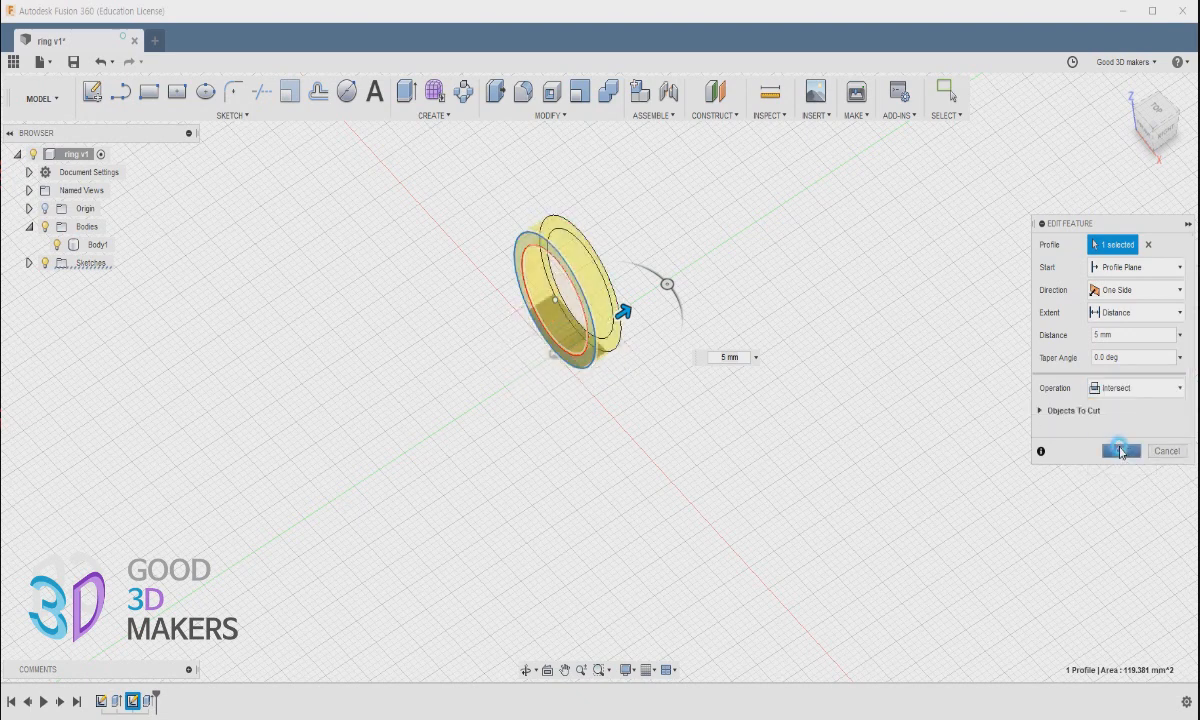
Step: Set the ring extrusion's operation to New Body and accept the feature
{"action": "left_click", "coordinate": [1119, 385]}
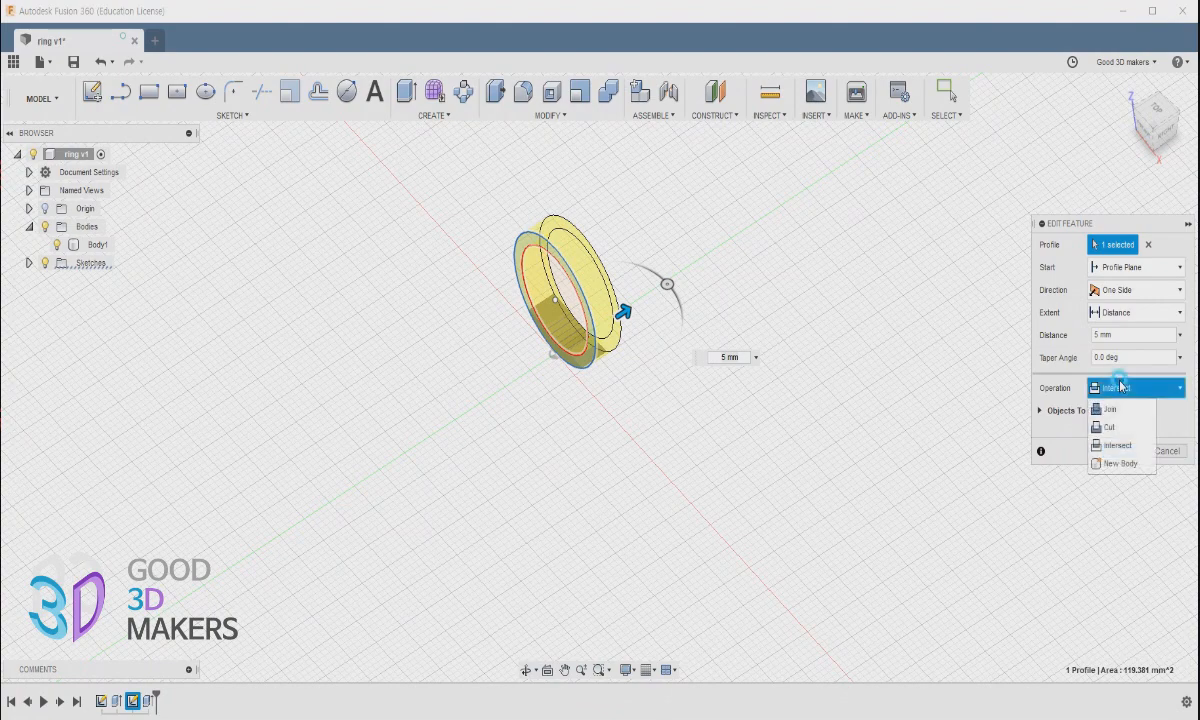
{"action": "left_click", "coordinate": [1119, 463]}
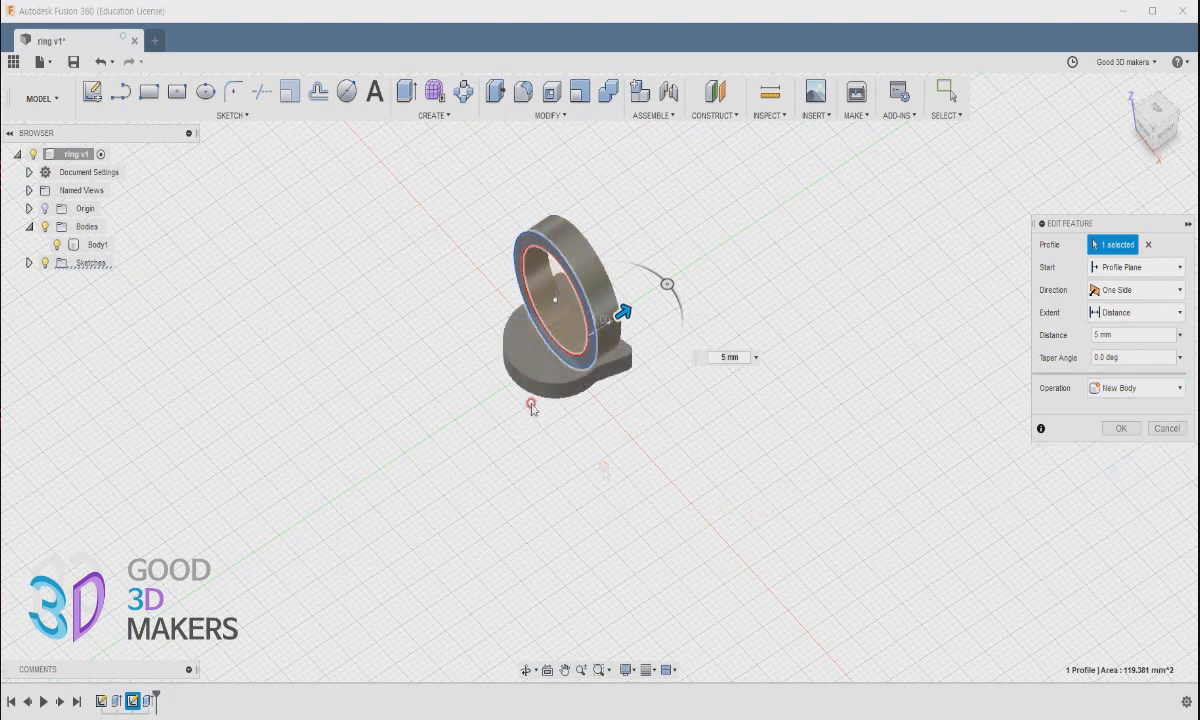
{"action": "middle_click_drag", "start_coordinate": [633, 392], "coordinate": [612, 319], "text": "shift"}
{"action": "left_click", "coordinate": [1125, 428]}
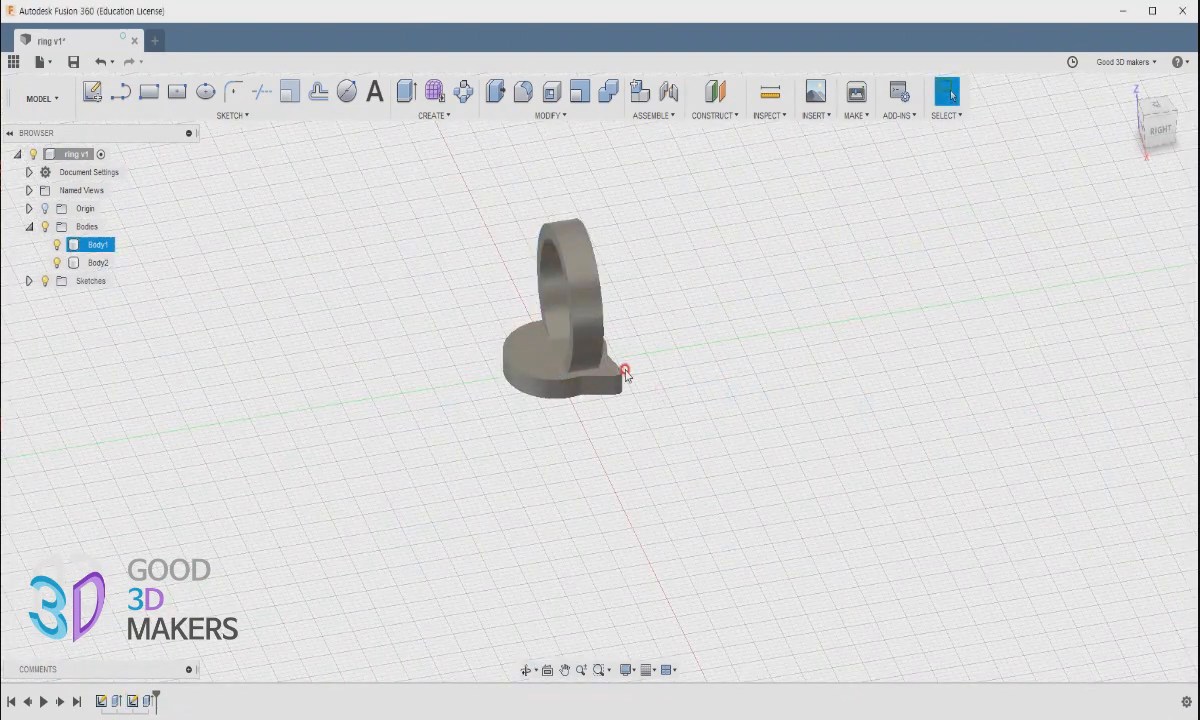
Step: Move the ring body by -2 mm in Y to sit nearer the middle of the cat head
{"action": "left_click", "coordinate": [99, 263]}
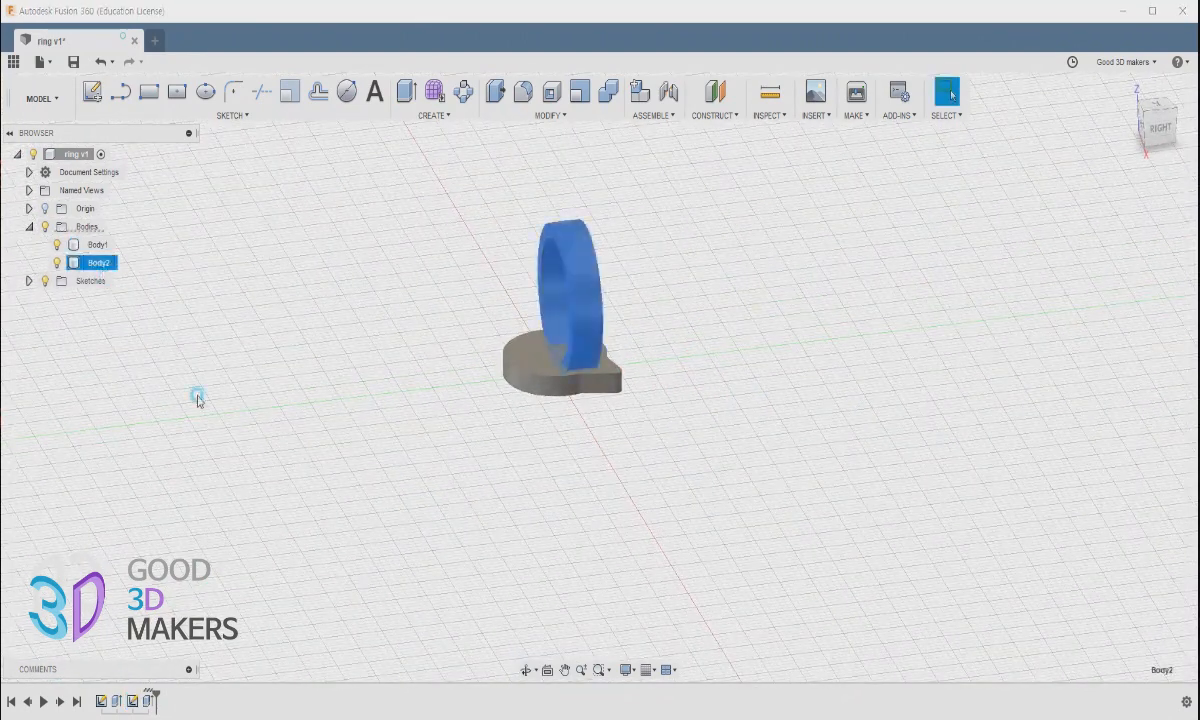
{"action": "right_click", "coordinate": [793, 335]}
{"action": "left_click", "coordinate": [772, 351]}
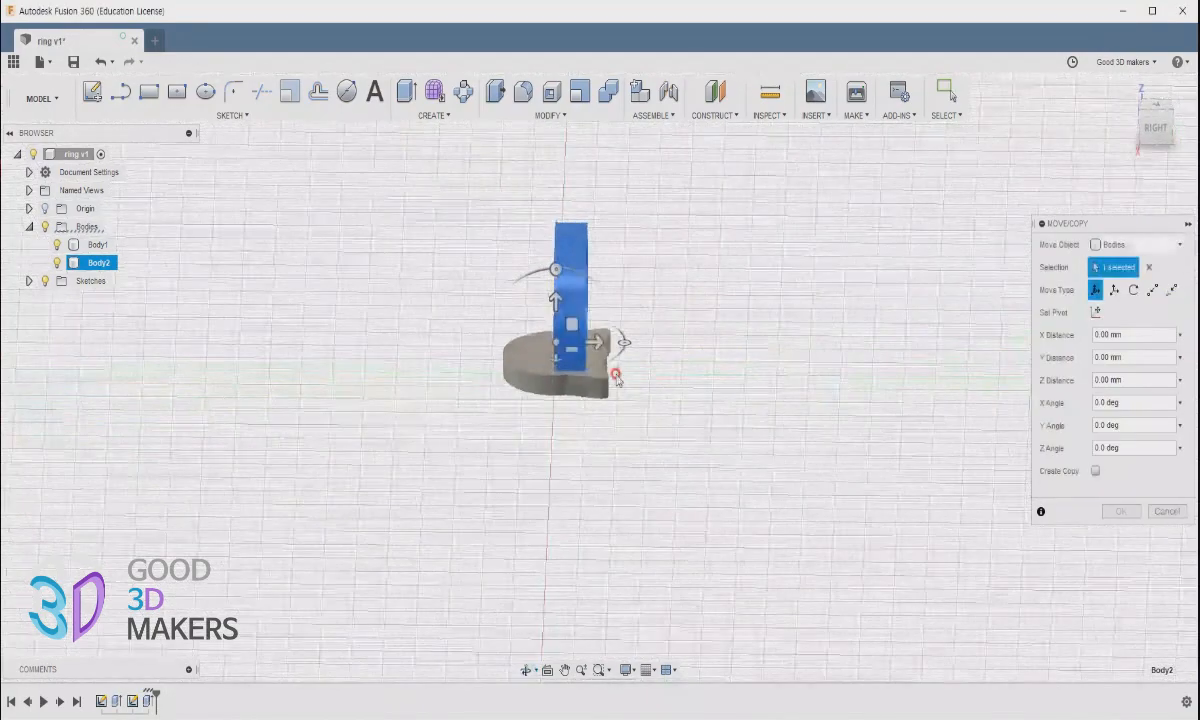
{"action": "left_click_drag", "start_coordinate": [611, 343], "coordinate": [584, 343]}
{"action": "middle_click_drag", "start_coordinate": [477, 490], "coordinate": [680, 606], "text": "shift"}
{"action": "left_click", "coordinate": [1157, 114]}
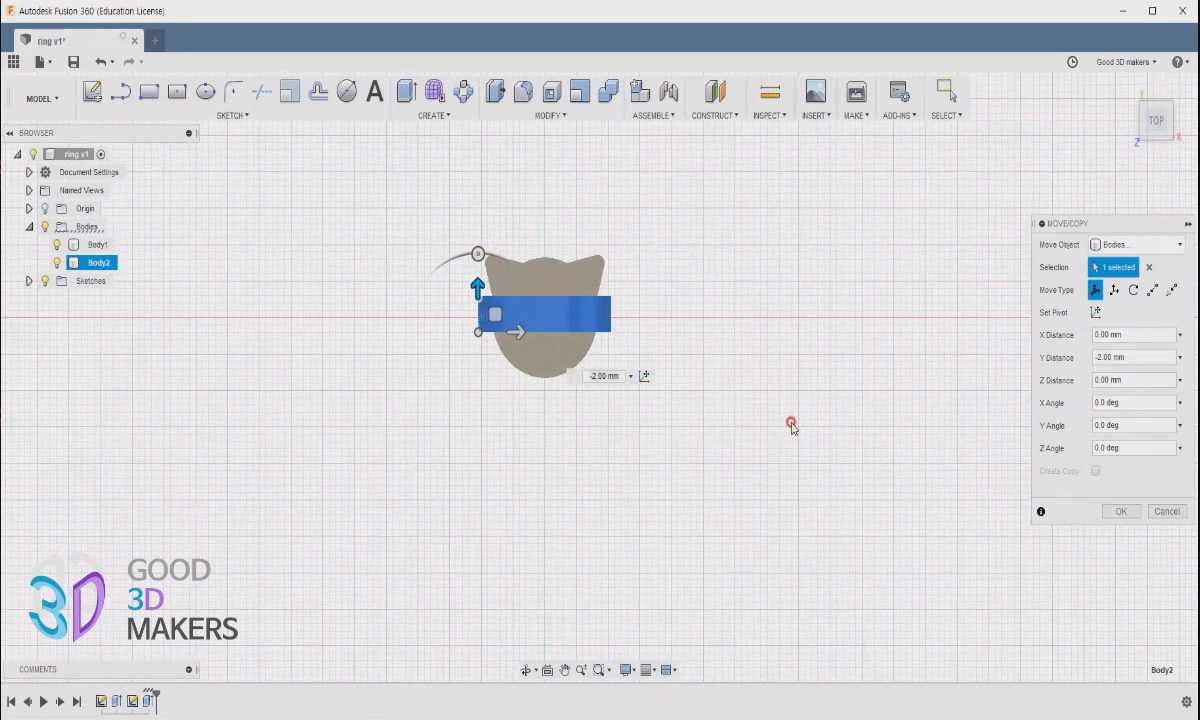
{"action": "left_click", "coordinate": [1120, 511]}
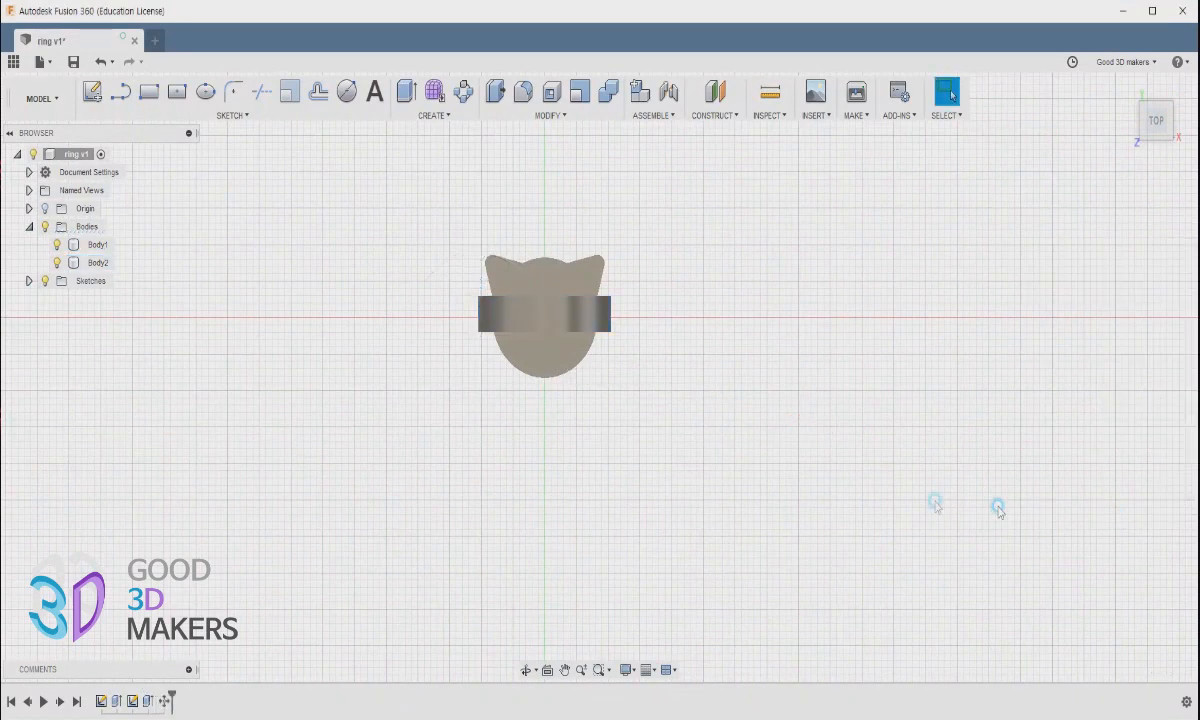
{"action": "middle_click_drag", "start_coordinate": [822, 450], "coordinate": [589, 276], "text": "shift"}
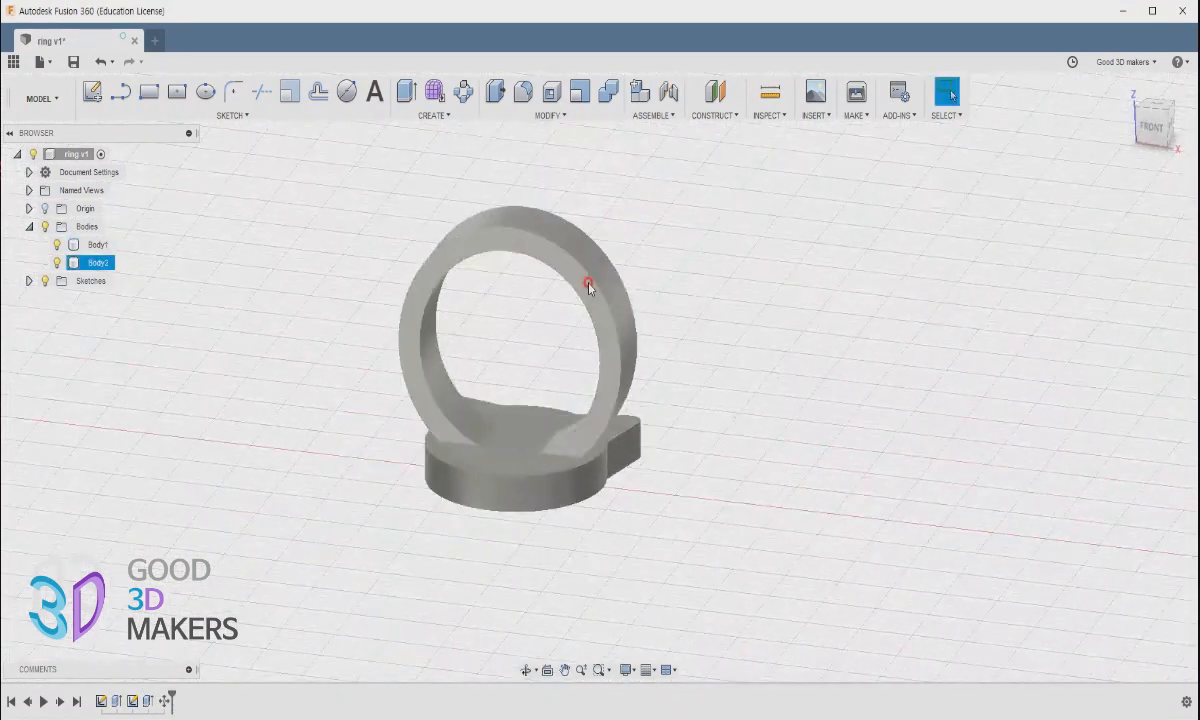
{"action": "left_click", "coordinate": [560, 118]}
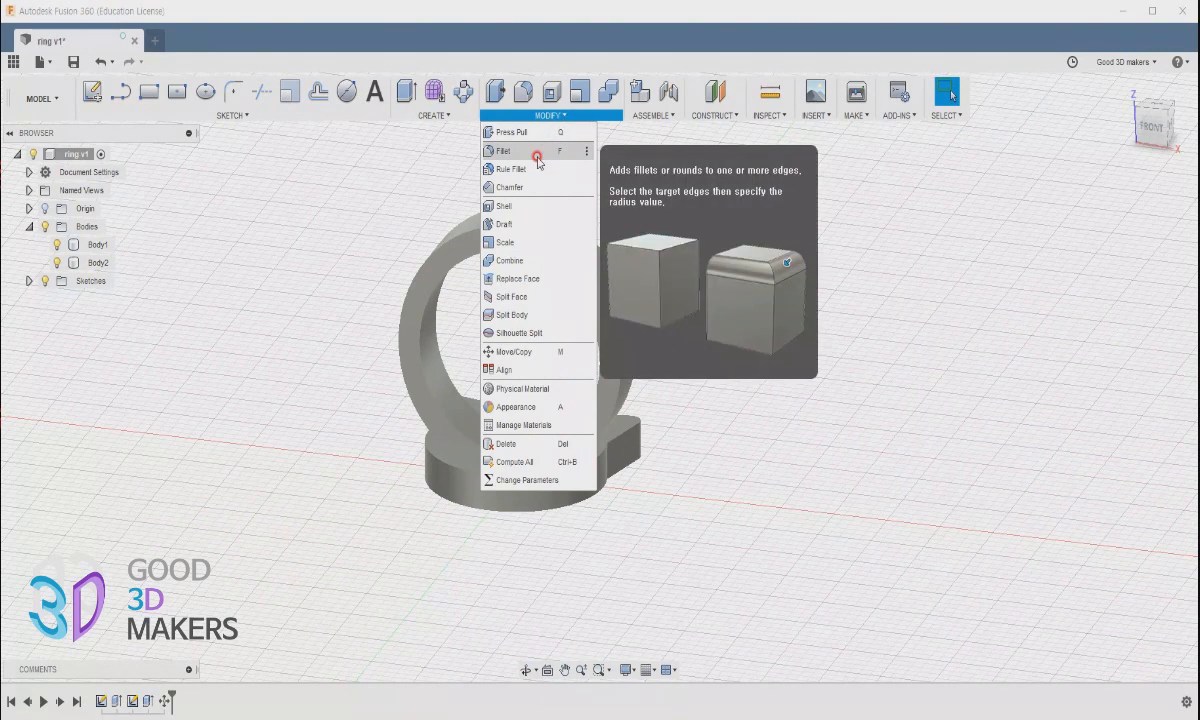
{"action": "left_click", "coordinate": [587, 151]}
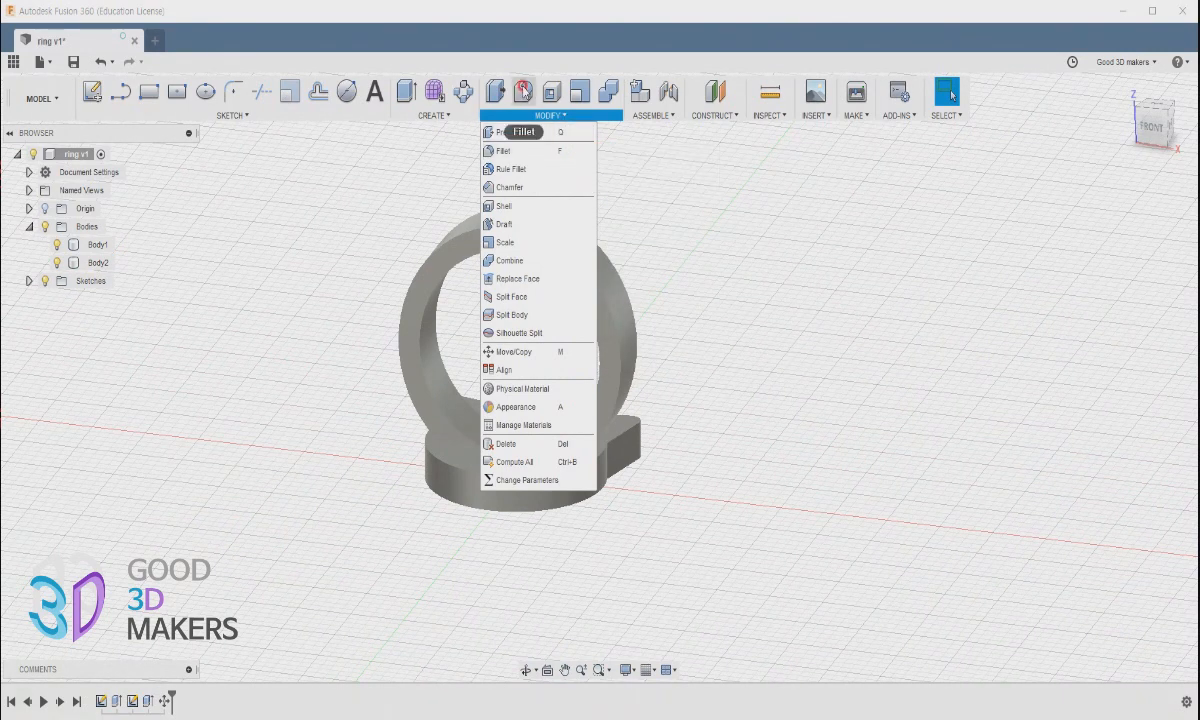
{"action": "left_click", "coordinate": [503, 150]}
{"action": "left_click", "coordinate": [516, 227]}
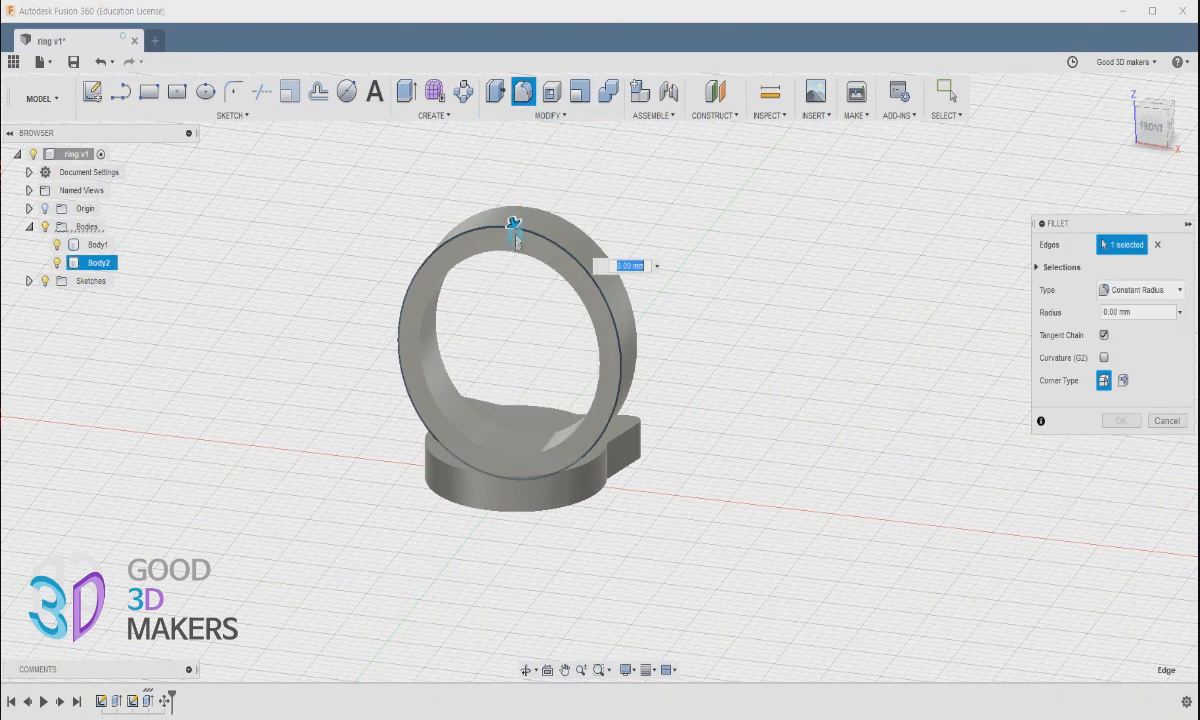
{"action": "mouse_move", "coordinate": [664, 408]}
{"action": "middle_mouse_down", "text": "shift"}
{"action": "mouse_move", "coordinate": [605, 415]}
{"action": "mouse_move", "coordinate": [652, 404]}
{"action": "middle_mouse_up", "text": "shift"}
{"action": "left_click_drag", "start_coordinate": [624, 292], "coordinate": [555, 297]}
{"action": "middle_click_drag", "start_coordinate": [741, 375], "coordinate": [691, 367], "text": "shift"}
{"action": "key", "text": "Return"}
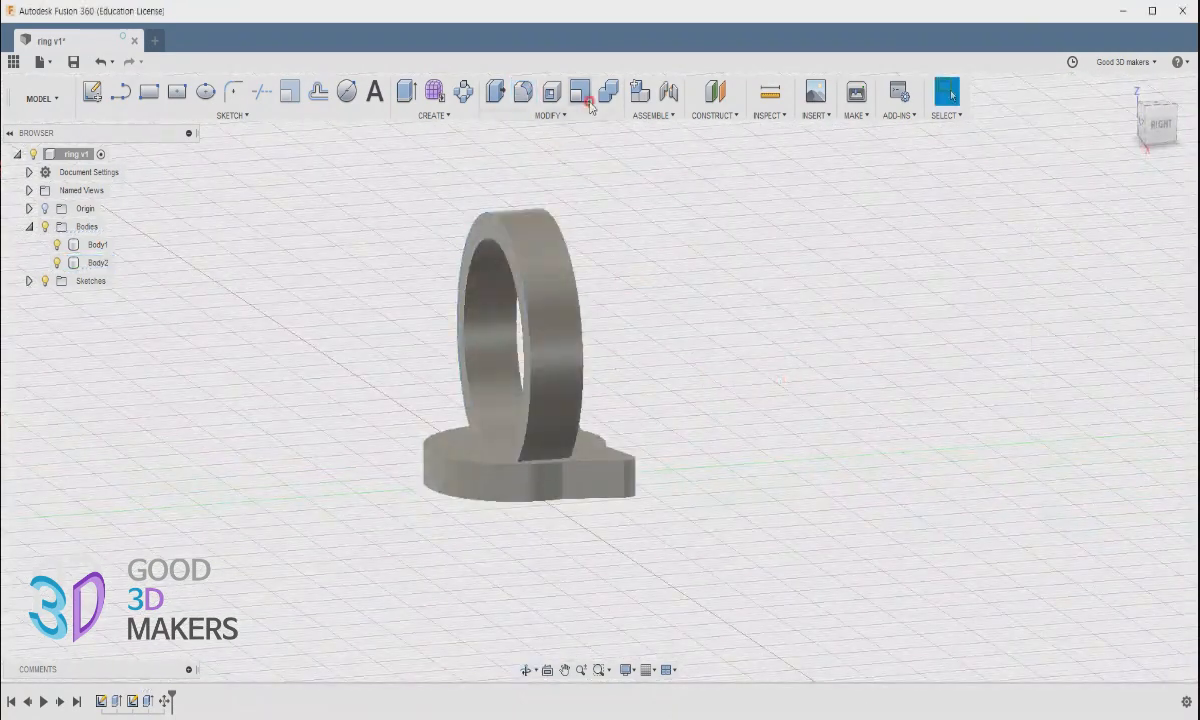
Step: Try a constant-radius 0.5 mm fillet on the four circular edges of the ring body
{"action": "left_click", "coordinate": [523, 91]}
{"action": "left_click", "coordinate": [510, 235]}
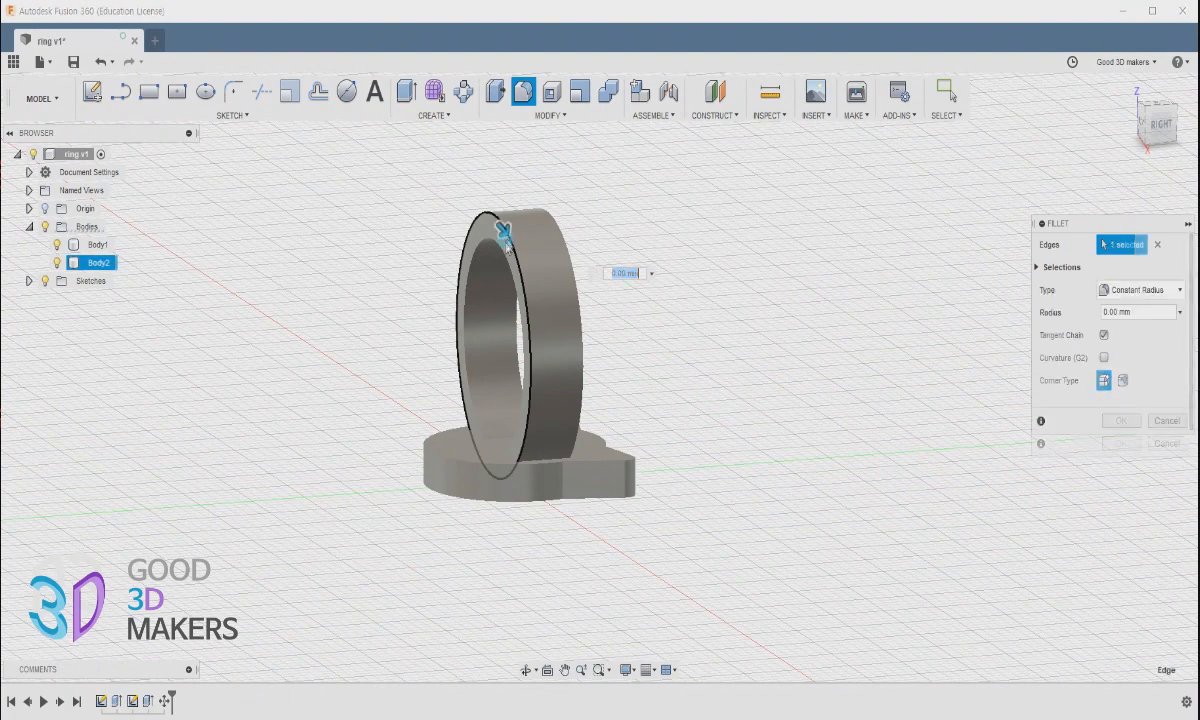
{"action": "left_click", "coordinate": [504, 248]}
{"action": "left_click", "coordinate": [560, 232]}
{"action": "middle_click_drag", "start_coordinate": [702, 219], "coordinate": [643, 228], "text": "shift"}
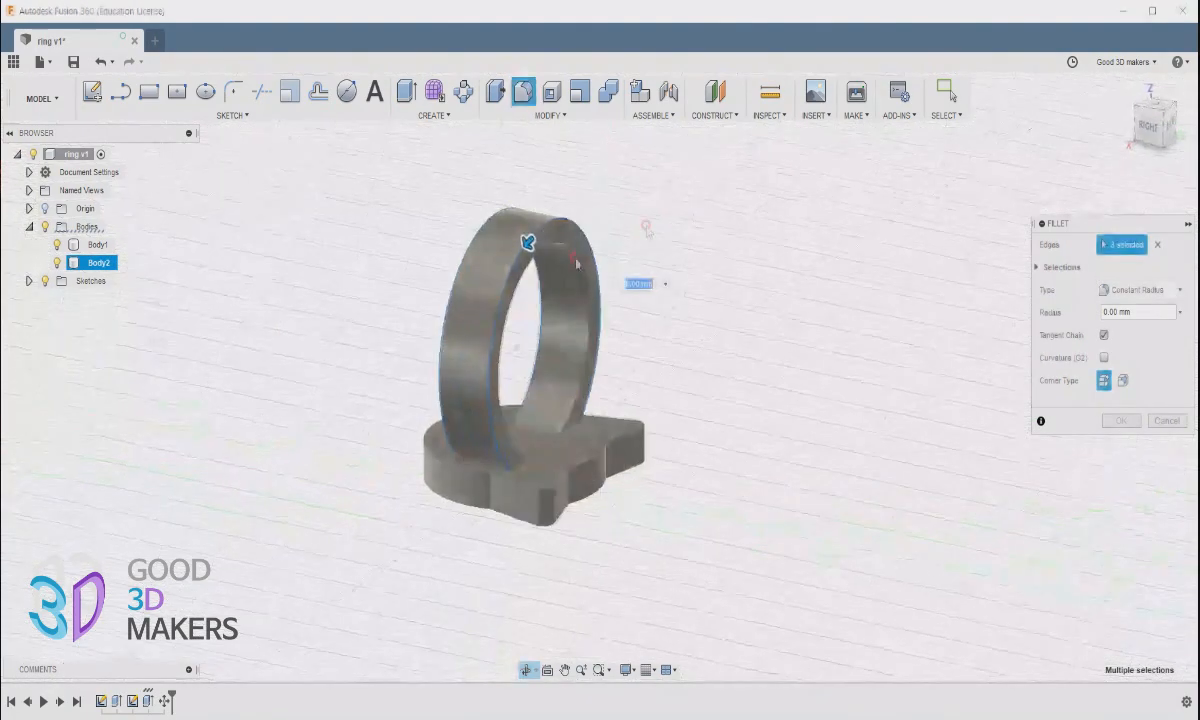
{"action": "left_click", "coordinate": [571, 253]}
{"action": "left_click_drag", "start_coordinate": [573, 257], "coordinate": [571, 259]}
{"action": "middle_click_drag", "start_coordinate": [545, 370], "coordinate": [754, 336], "text": "shift"}
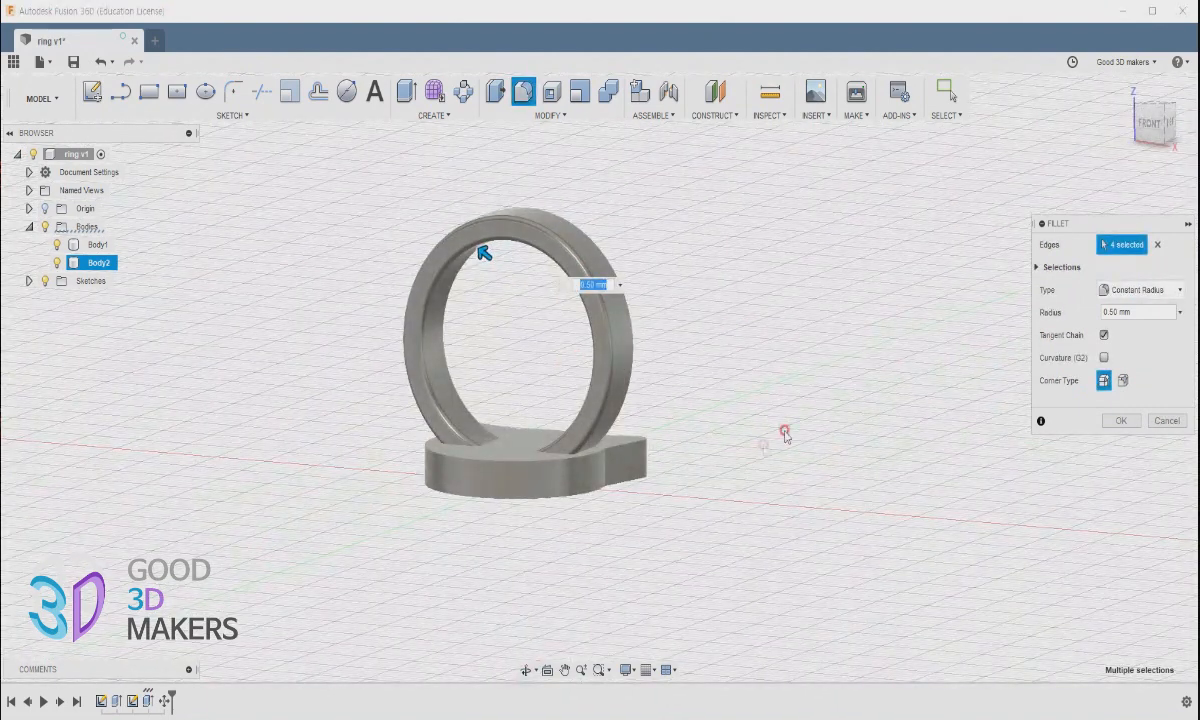
{"action": "left_click", "coordinate": [1168, 421]}
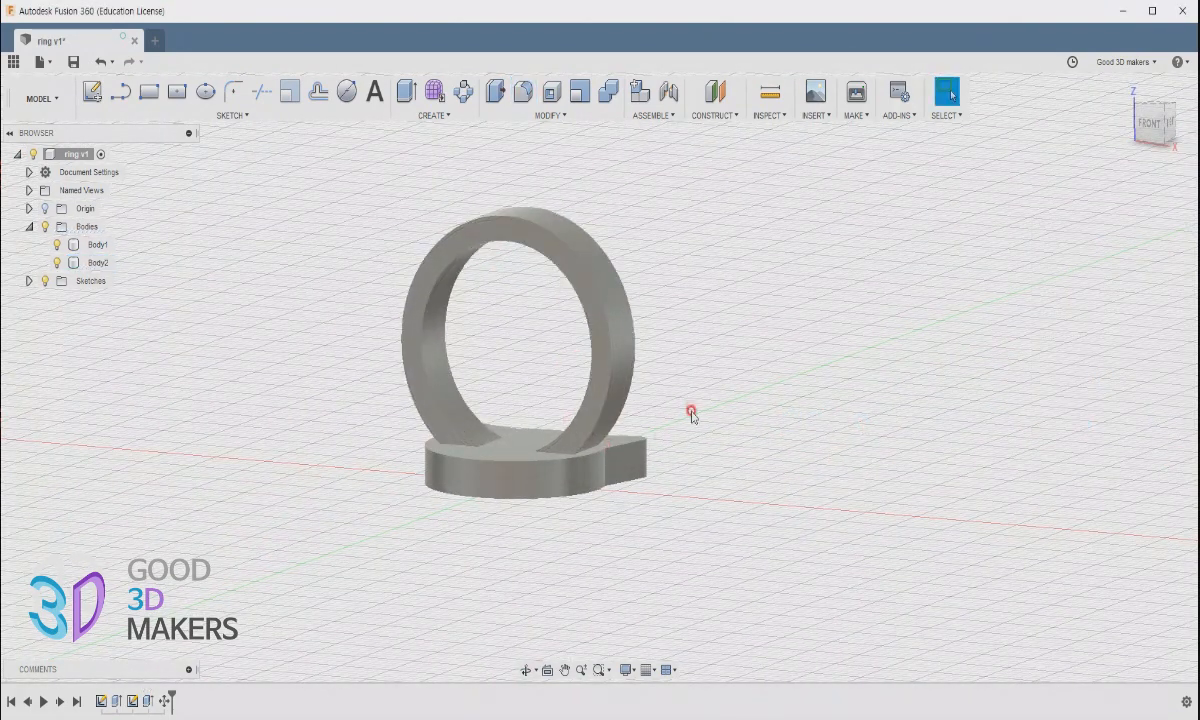
Step: Save the ring design as a new version with the description "User Saved"
{"action": "mouse_move", "coordinate": [691, 407]}
{"action": "middle_mouse_down", "text": "shift"}
{"action": "mouse_move", "coordinate": [790, 432]}
{"action": "mouse_move", "coordinate": [777, 455]}
{"action": "mouse_move", "coordinate": [734, 472]}
{"action": "mouse_move", "coordinate": [695, 440]}
{"action": "mouse_move", "coordinate": [515, 428]}
{"action": "mouse_move", "coordinate": [723, 410]}
{"action": "mouse_move", "coordinate": [678, 442]}
{"action": "mouse_move", "coordinate": [713, 455]}
{"action": "mouse_move", "coordinate": [531, 318]}
{"action": "middle_mouse_up", "text": "shift"}
{"action": "left_click", "coordinate": [74, 64]}
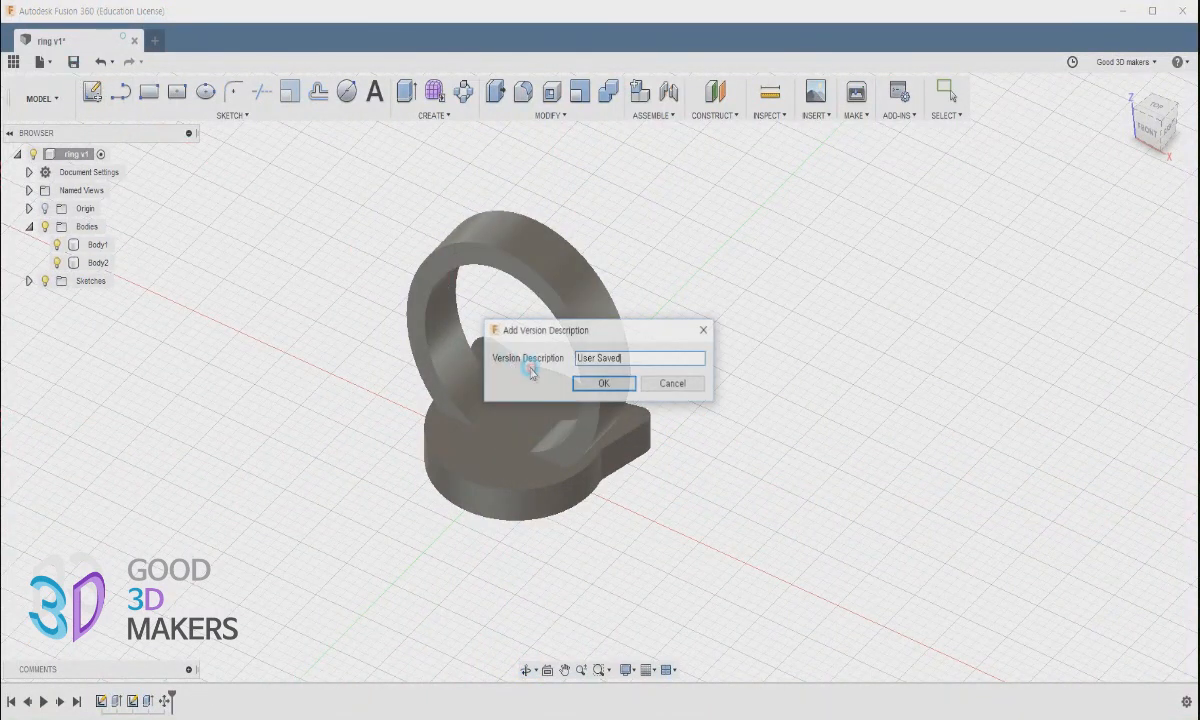
{"action": "left_click", "coordinate": [616, 386]}
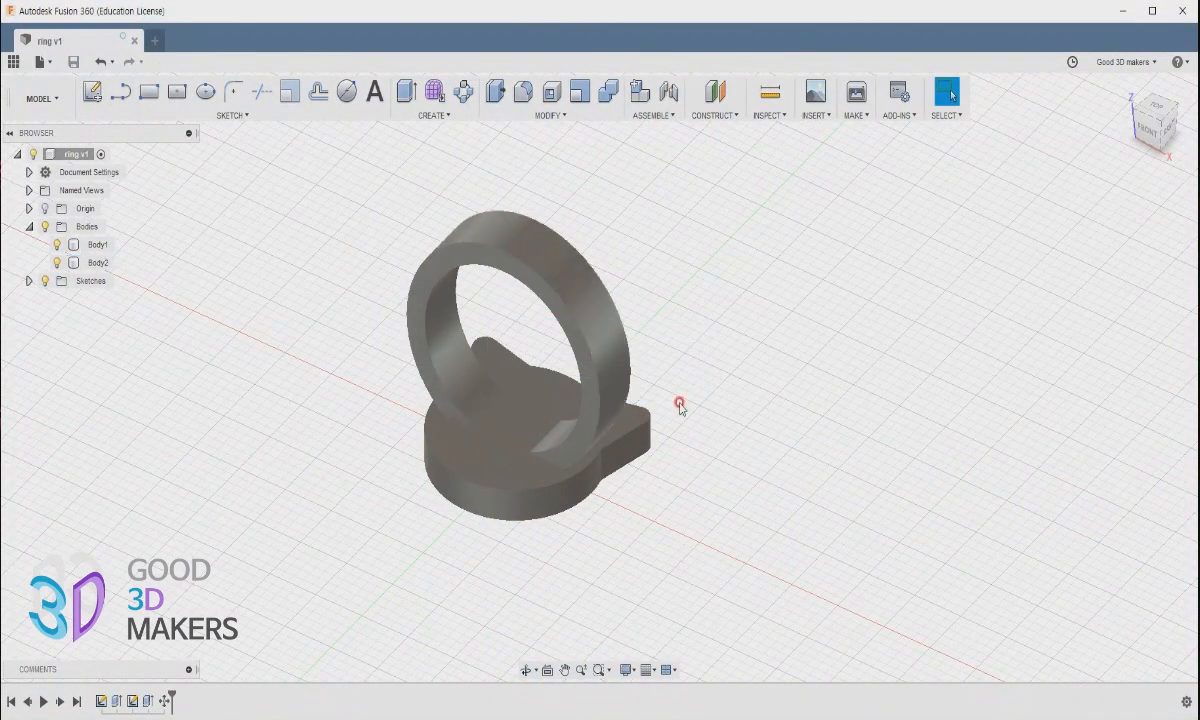
Step: Start a new design and sketch a 17 mm diameter circle on the horizontal plane, centred on the origin
{"action": "left_click", "coordinate": [157, 37]}
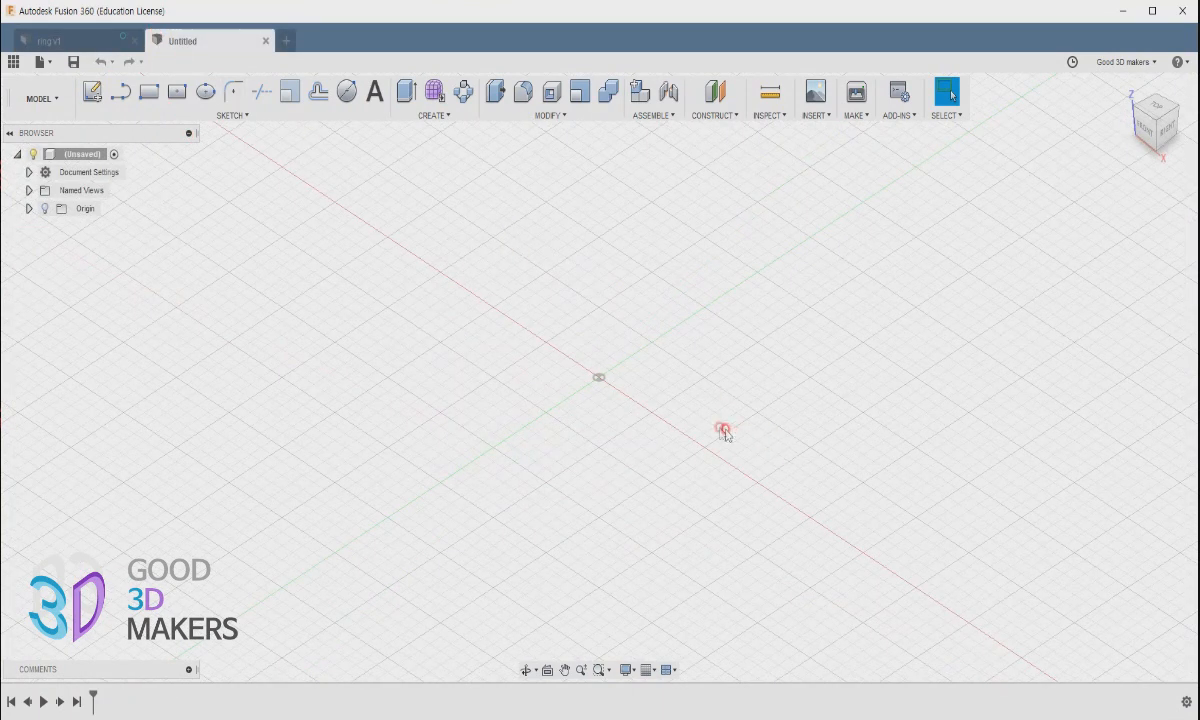
{"action": "left_click", "coordinate": [346, 91]}
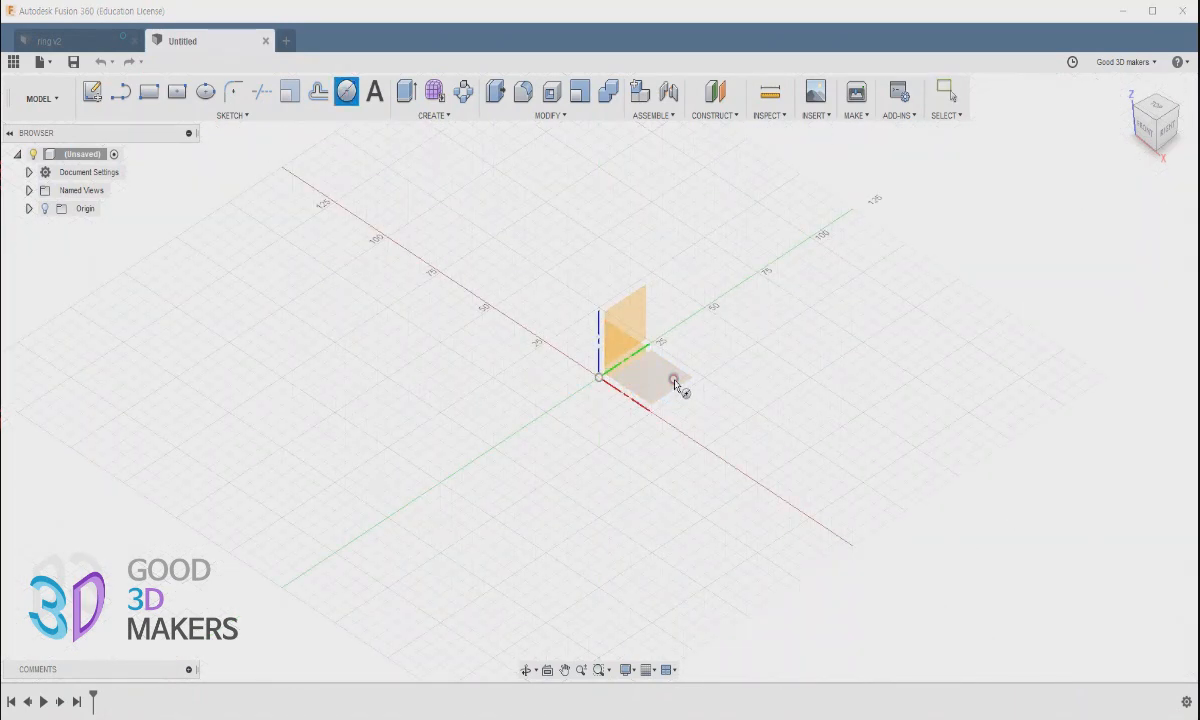
{"action": "left_click", "coordinate": [675, 383]}
{"action": "left_click", "coordinate": [542, 437]}
{"action": "type", "text": "17"}
{"action": "key", "text": "Return"}
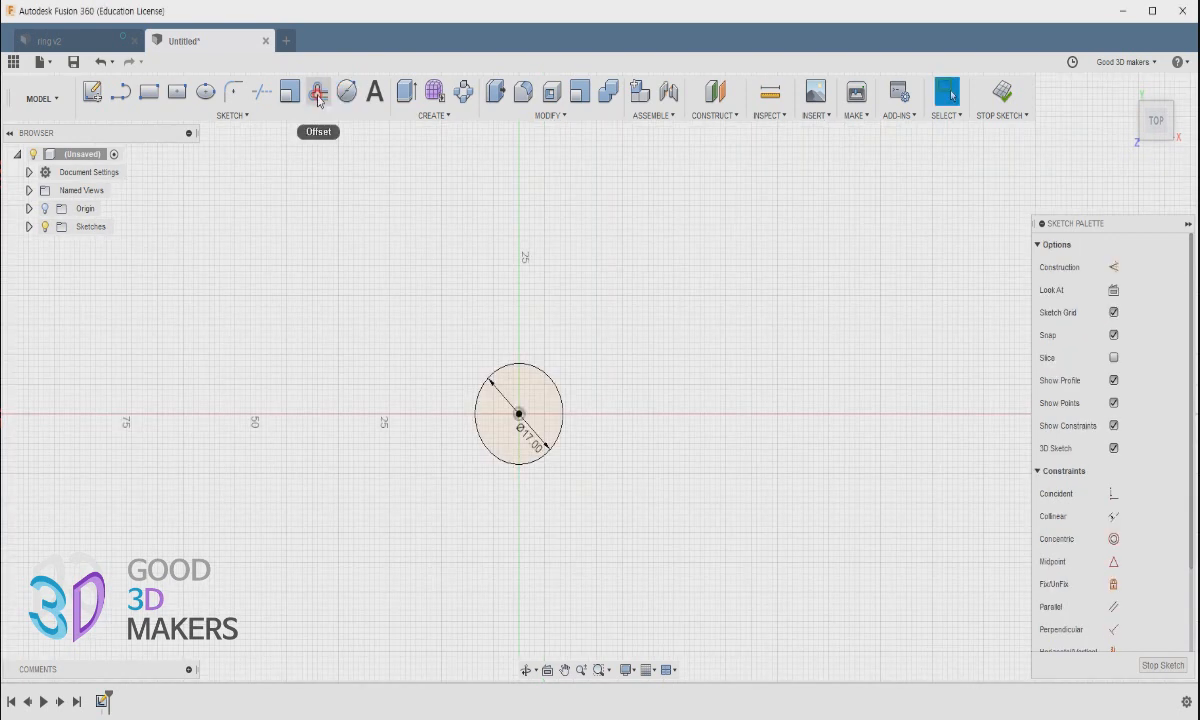
Step: Offset the 17 mm circle outward by 2 mm to form the ring wall profile, and finish the sketch
{"action": "left_click", "coordinate": [318, 92]}
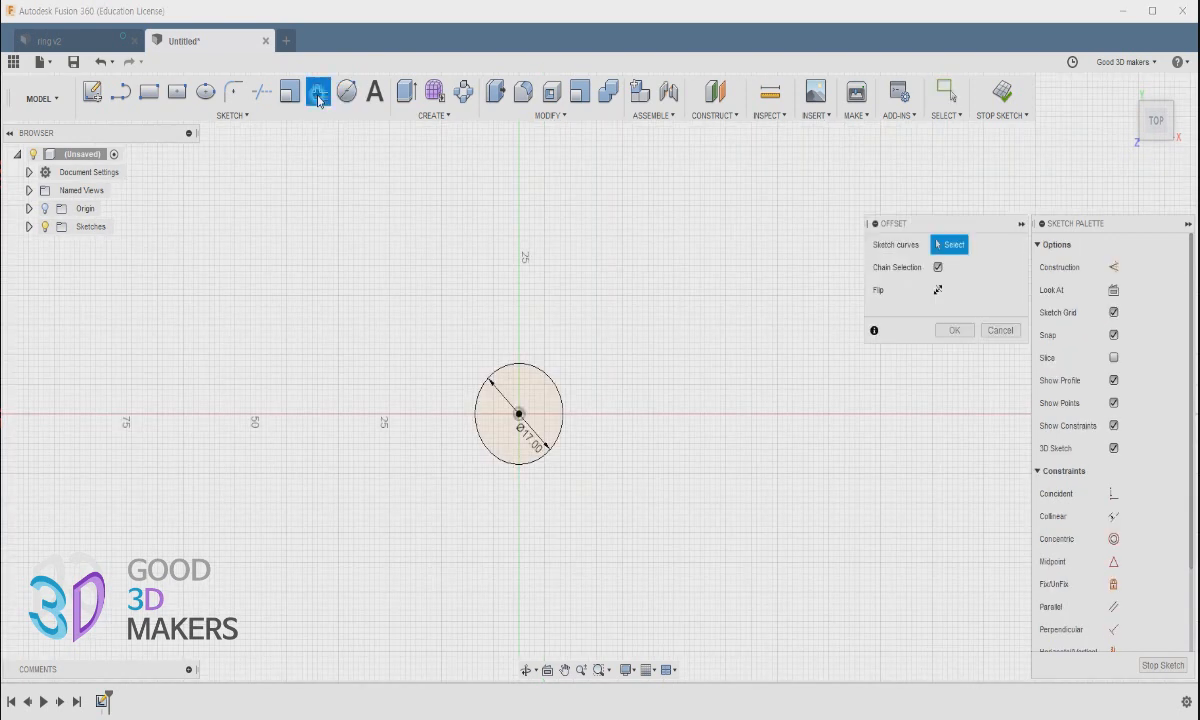
{"action": "left_click", "coordinate": [562, 430]}
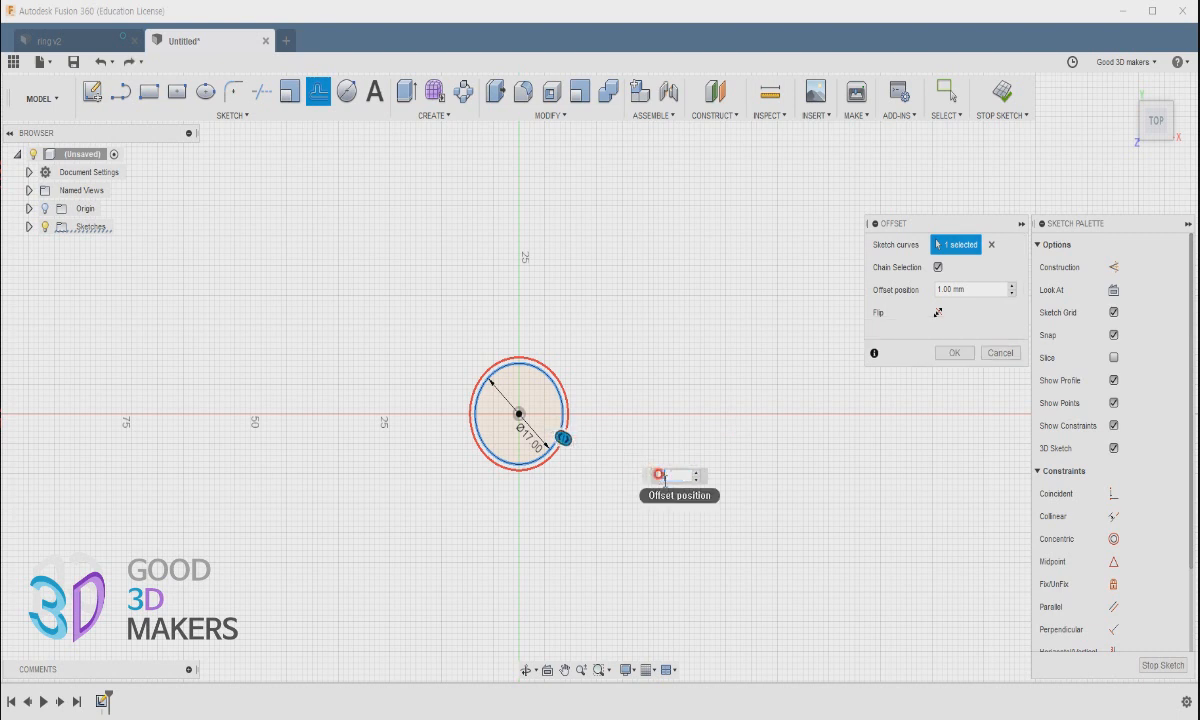
{"action": "key", "text": "Return"}
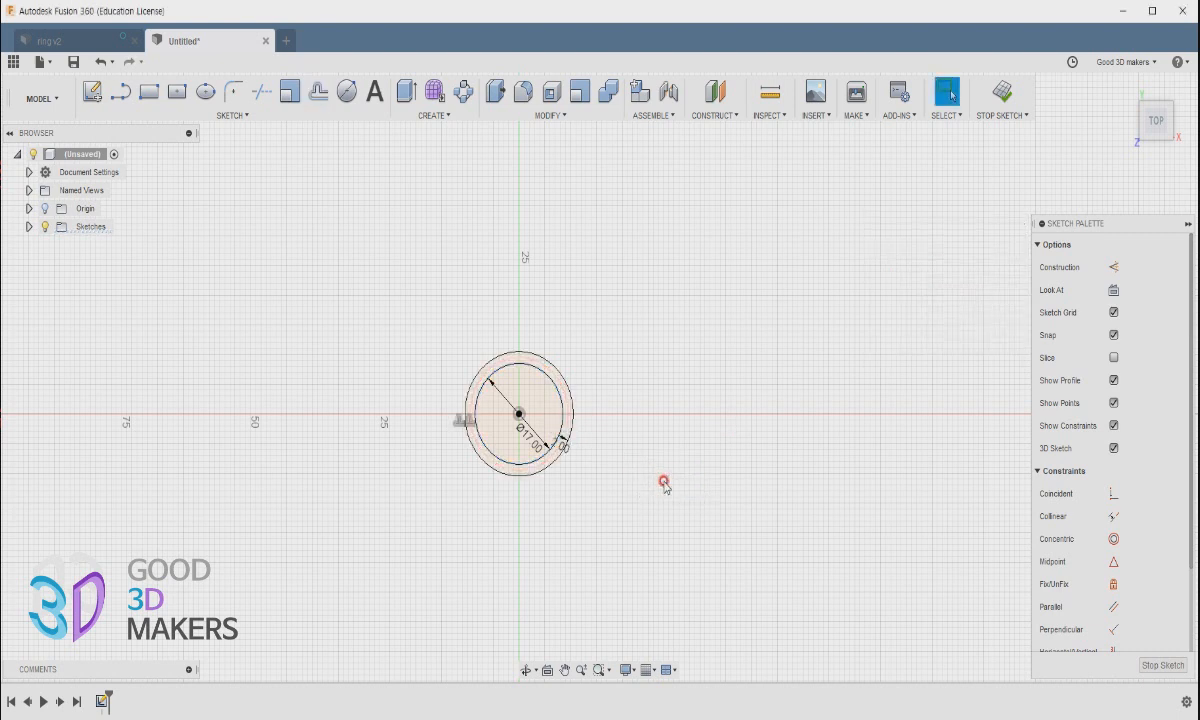
{"action": "left_click", "coordinate": [1004, 92]}
Step: Extrude the annular profile between the two circles upward about 5 mm as a new body
{"action": "middle_click_drag", "start_coordinate": [608, 479], "coordinate": [574, 410], "text": "shift"}
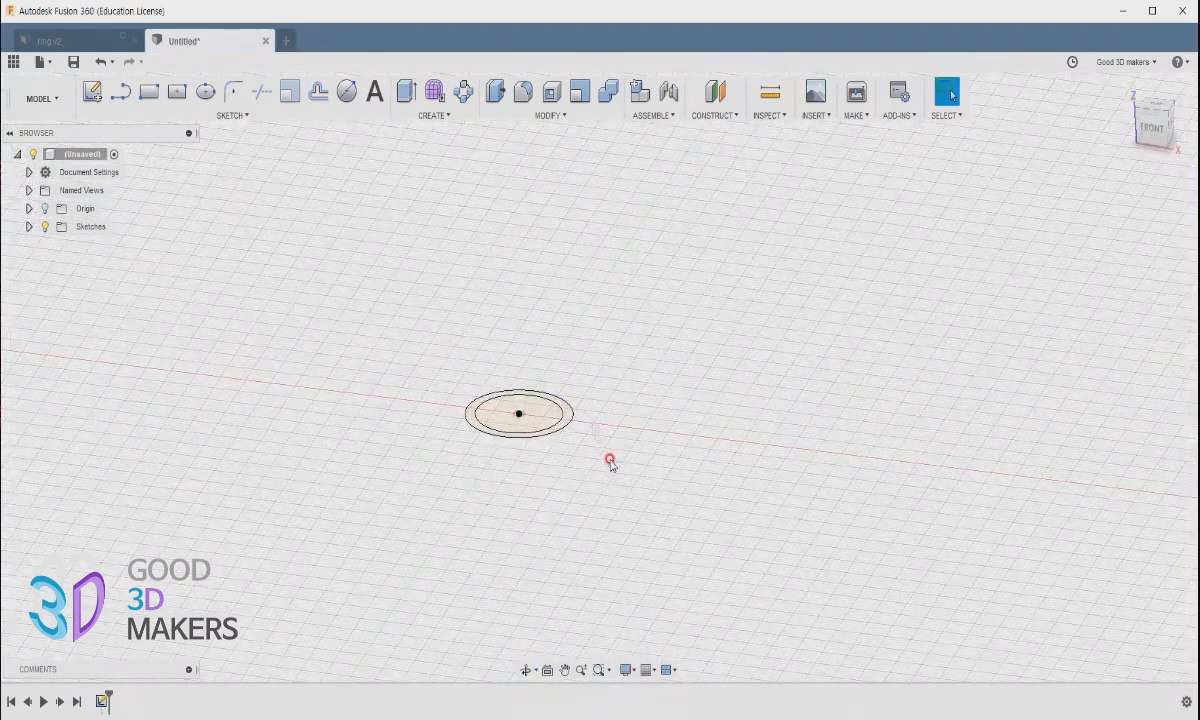
{"action": "left_click", "coordinate": [405, 92]}
{"action": "left_click", "coordinate": [556, 405]}
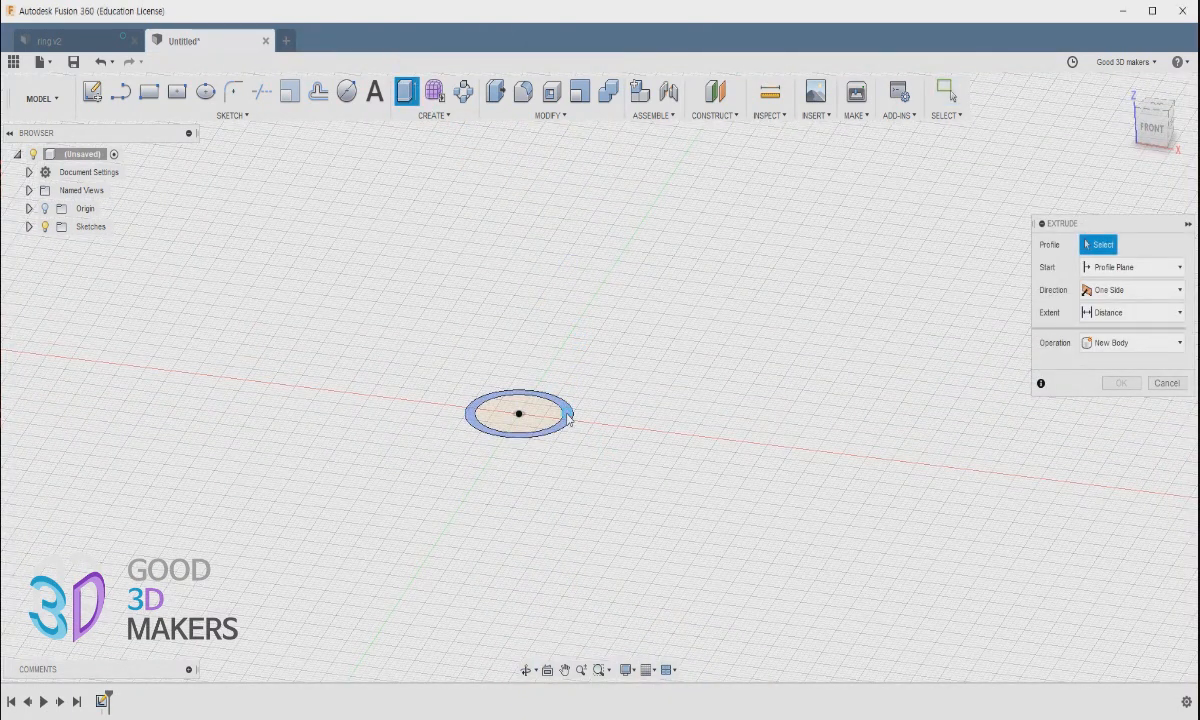
{"action": "left_click_drag", "start_coordinate": [556, 405], "coordinate": [558, 360]}
{"action": "key", "text": "Return"}
Step: Copy and paste the ring body, moving the copy up 5 mm in Z so it sits on the original
{"action": "middle_click_drag", "start_coordinate": [610, 490], "coordinate": [547, 489], "text": "shift"}
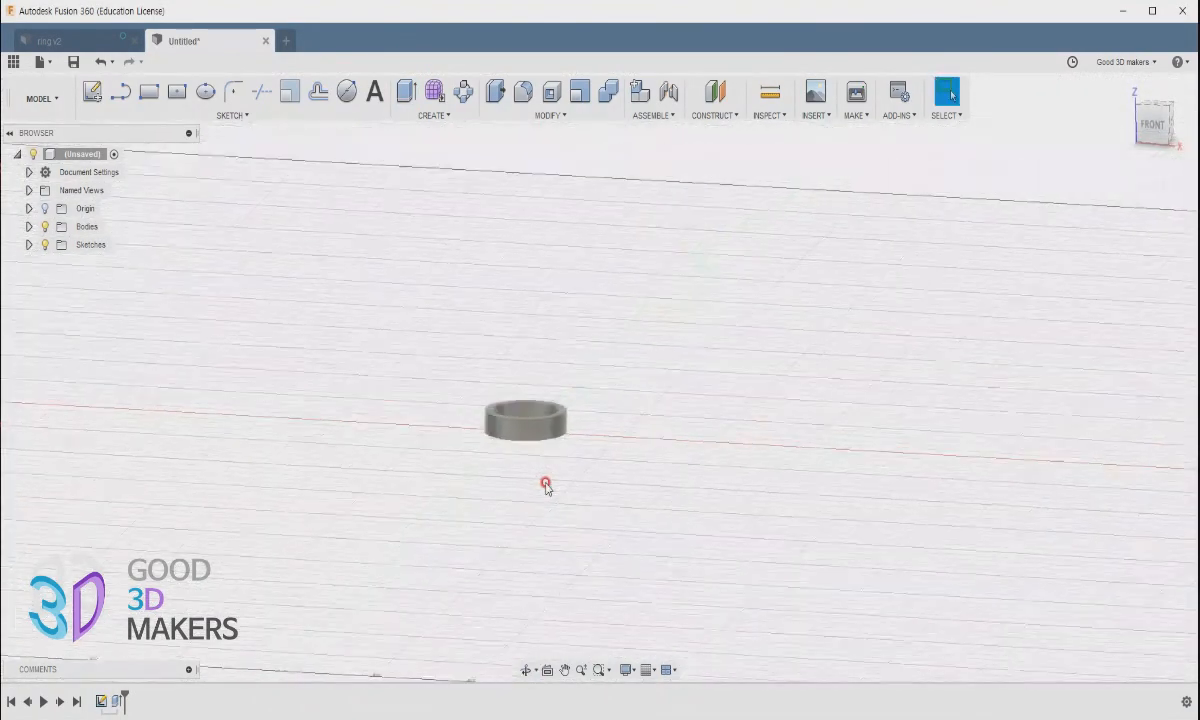
{"action": "scroll", "coordinate": [546, 487], "scroll_direction": "up", "scroll_amount": 2}
{"action": "left_click", "coordinate": [29, 227]}
{"action": "left_click", "coordinate": [95, 244]}
{"action": "right_click", "coordinate": [105, 247]}
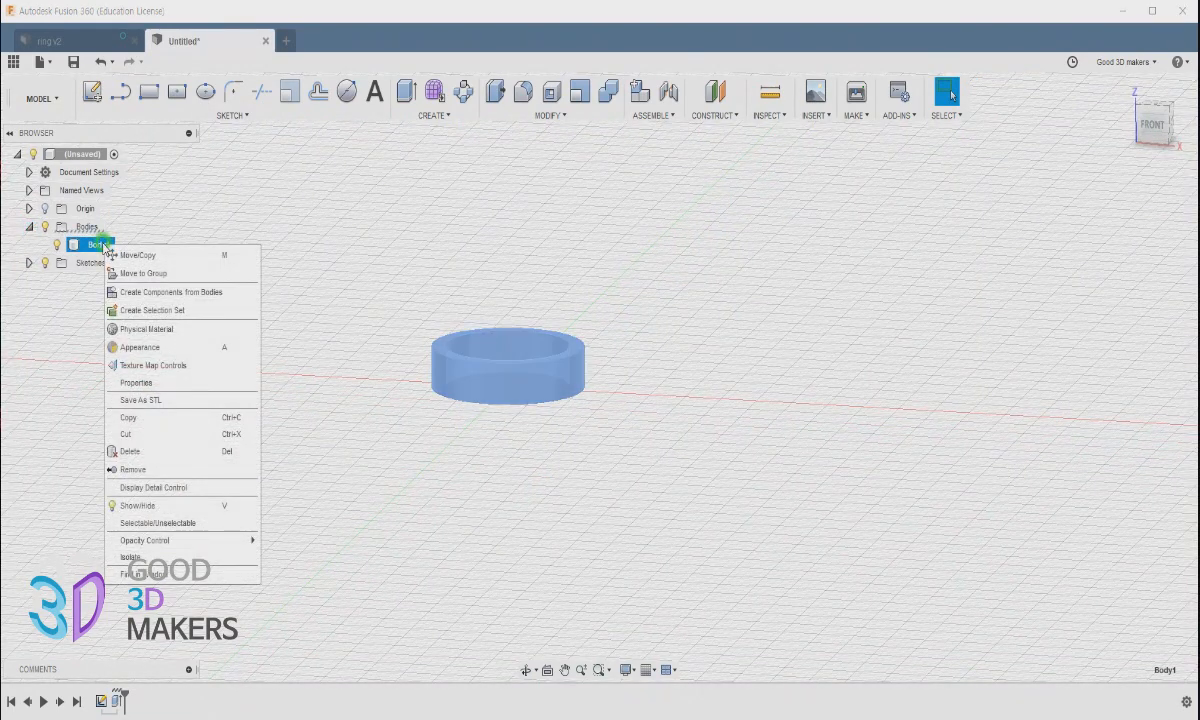
{"action": "left_click", "coordinate": [147, 418]}
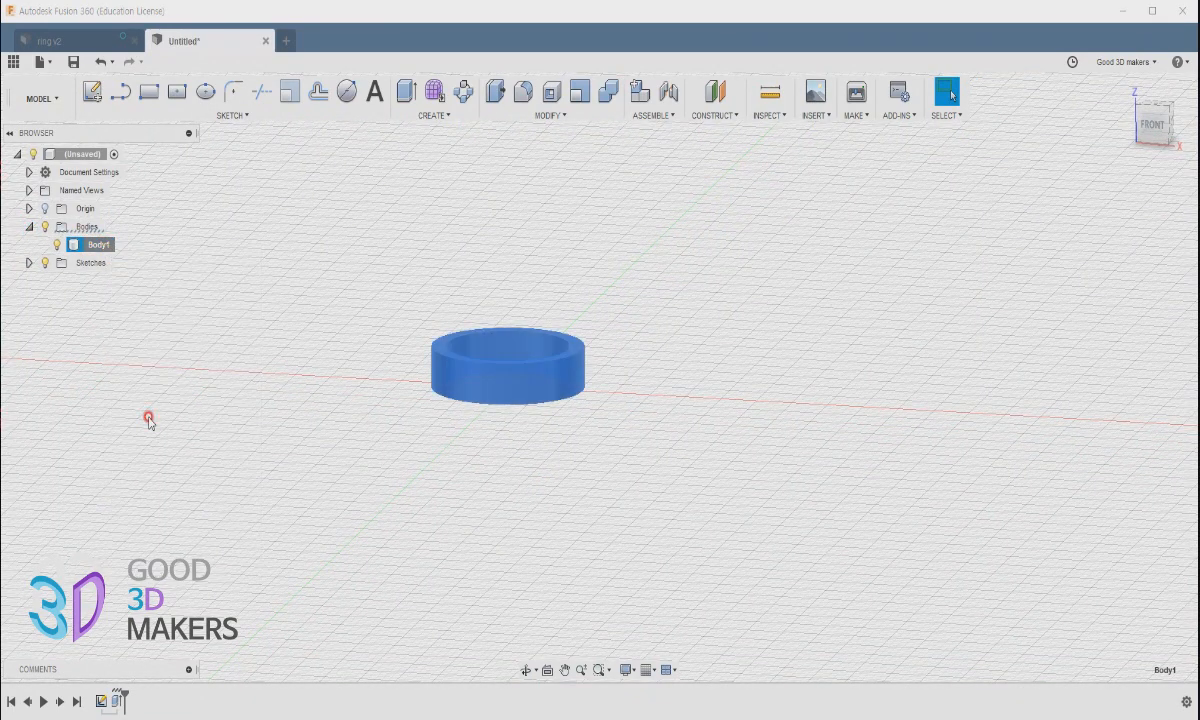
{"action": "right_click", "coordinate": [175, 267]}
{"action": "left_click", "coordinate": [155, 502]}
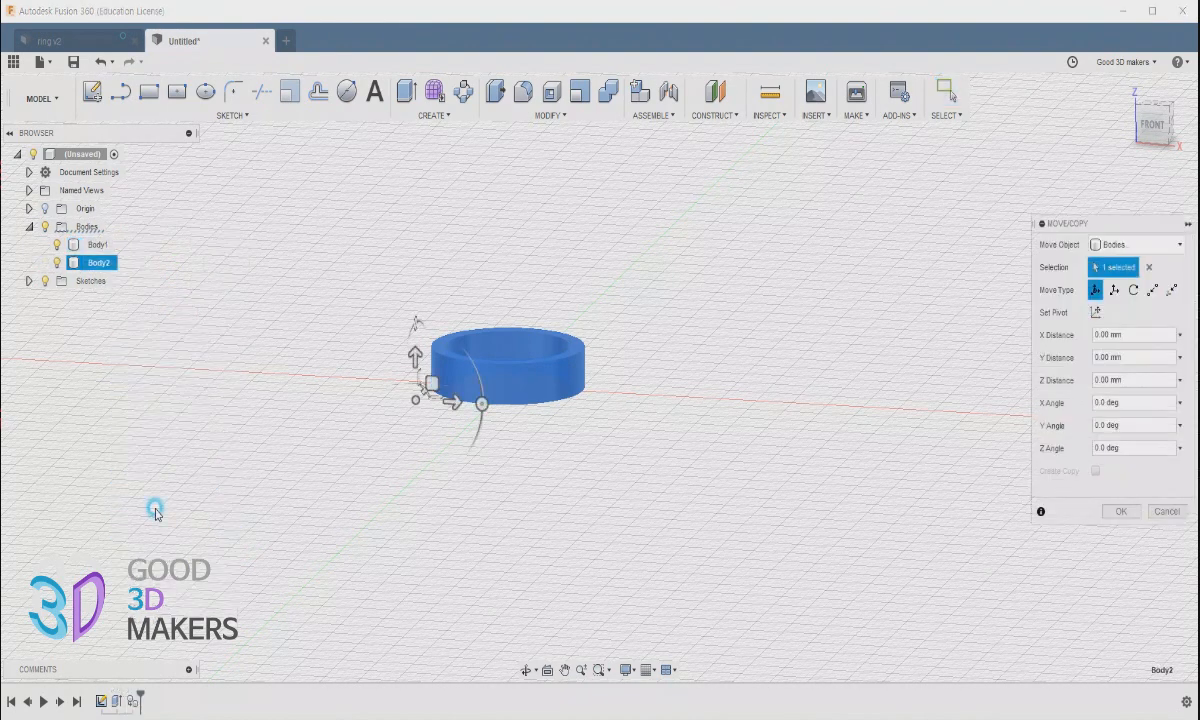
{"action": "left_click_drag", "start_coordinate": [415, 357], "coordinate": [415, 316]}
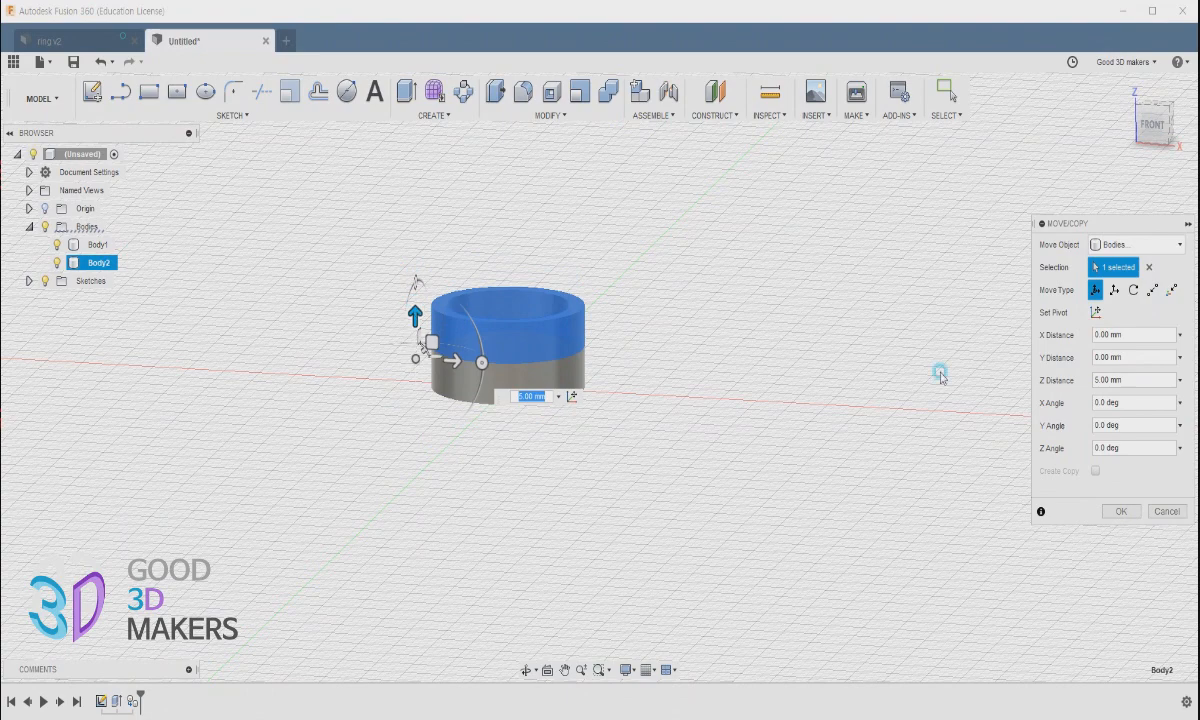
{"action": "left_click", "coordinate": [1121, 512]}
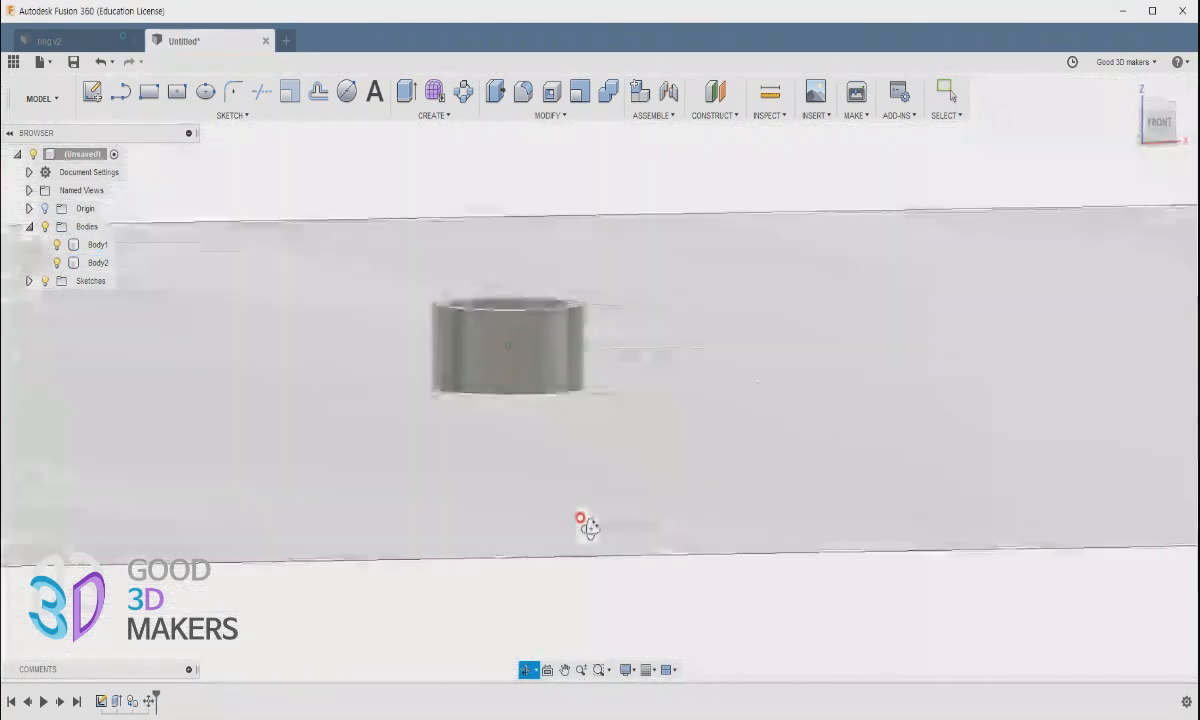
Step: Hide the original ring body and sketch a circle about 10 mm in diameter on the front plane, centred on the vertical axis above the origin
{"action": "left_click", "coordinate": [58, 245]}
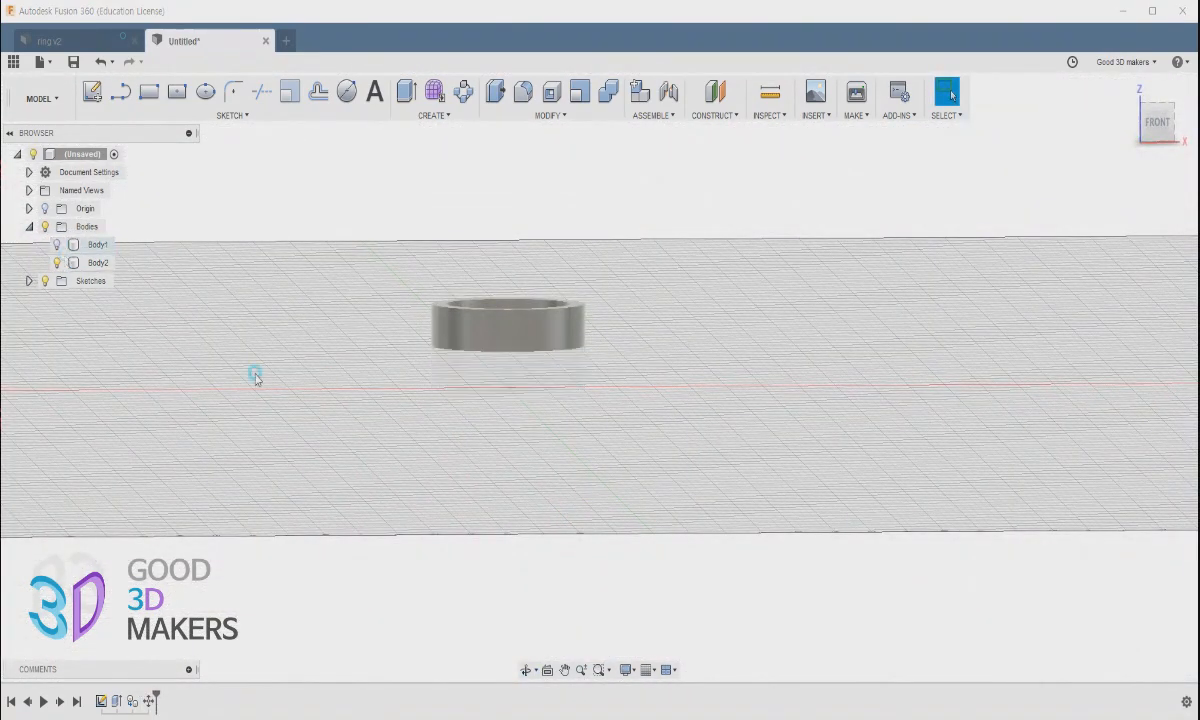
{"action": "middle_click_drag", "start_coordinate": [677, 488], "coordinate": [637, 460], "text": "shift"}
{"action": "left_click", "coordinate": [1153, 132]}
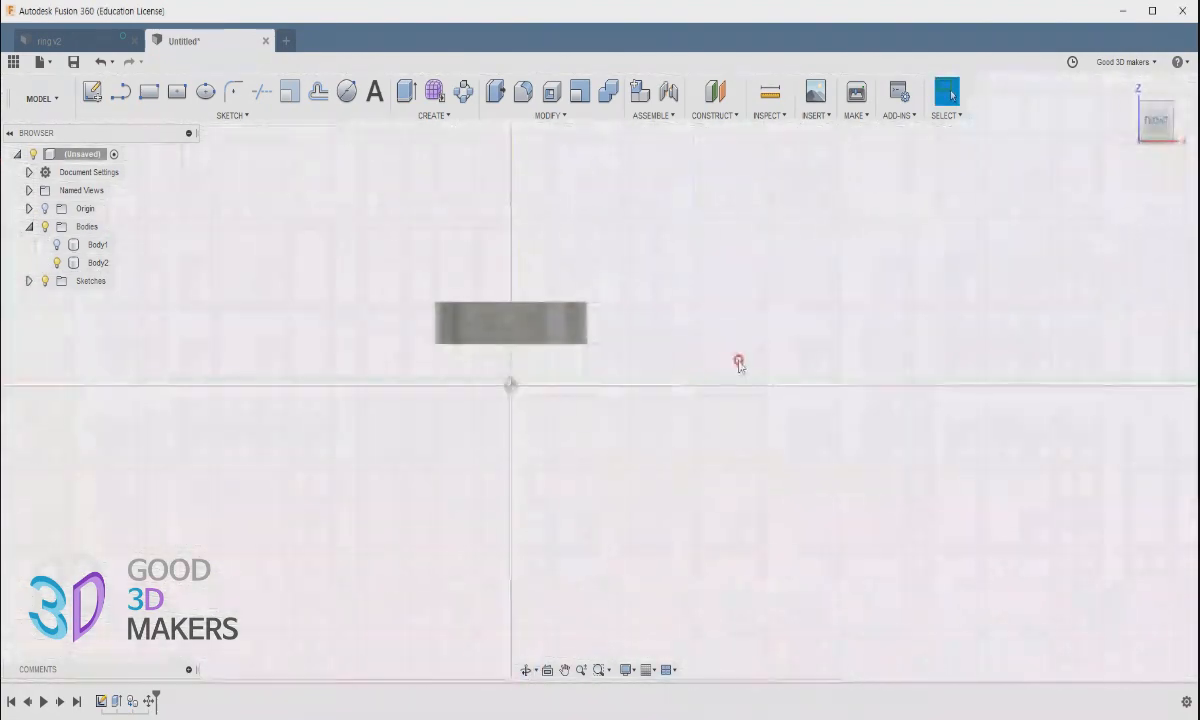
{"action": "scroll", "coordinate": [528, 370], "scroll_direction": "up", "scroll_amount": 3}
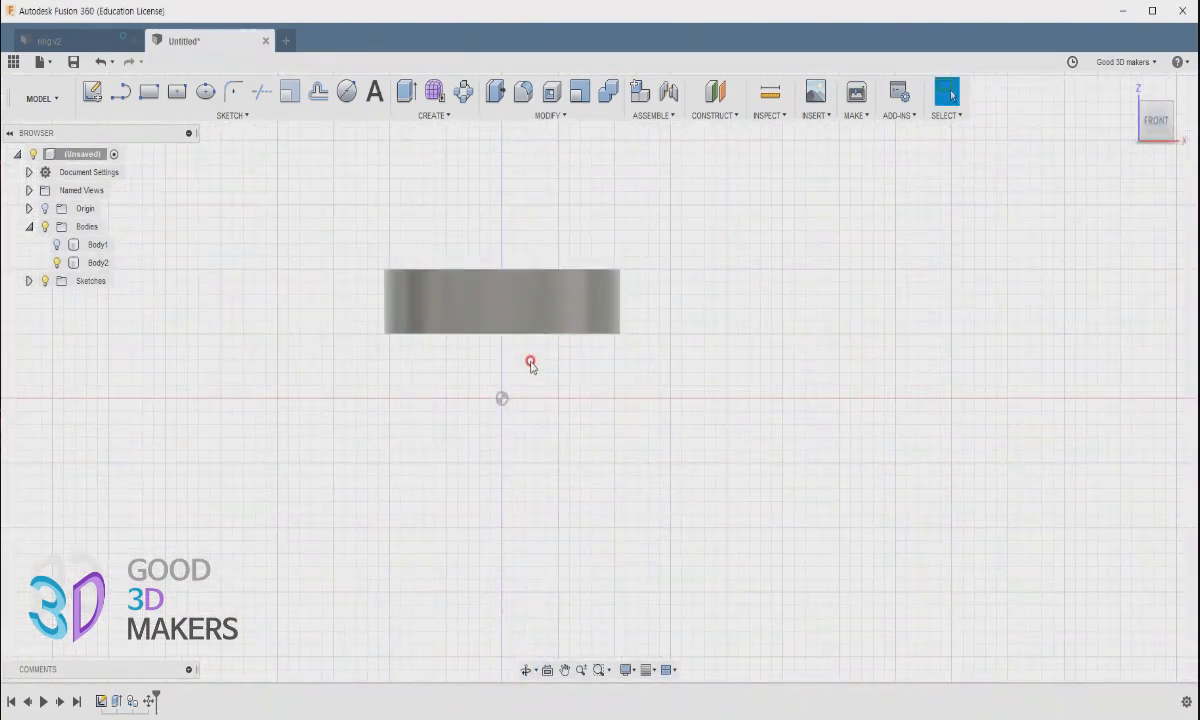
{"action": "middle_click_drag", "start_coordinate": [530, 365], "coordinate": [559, 439]}
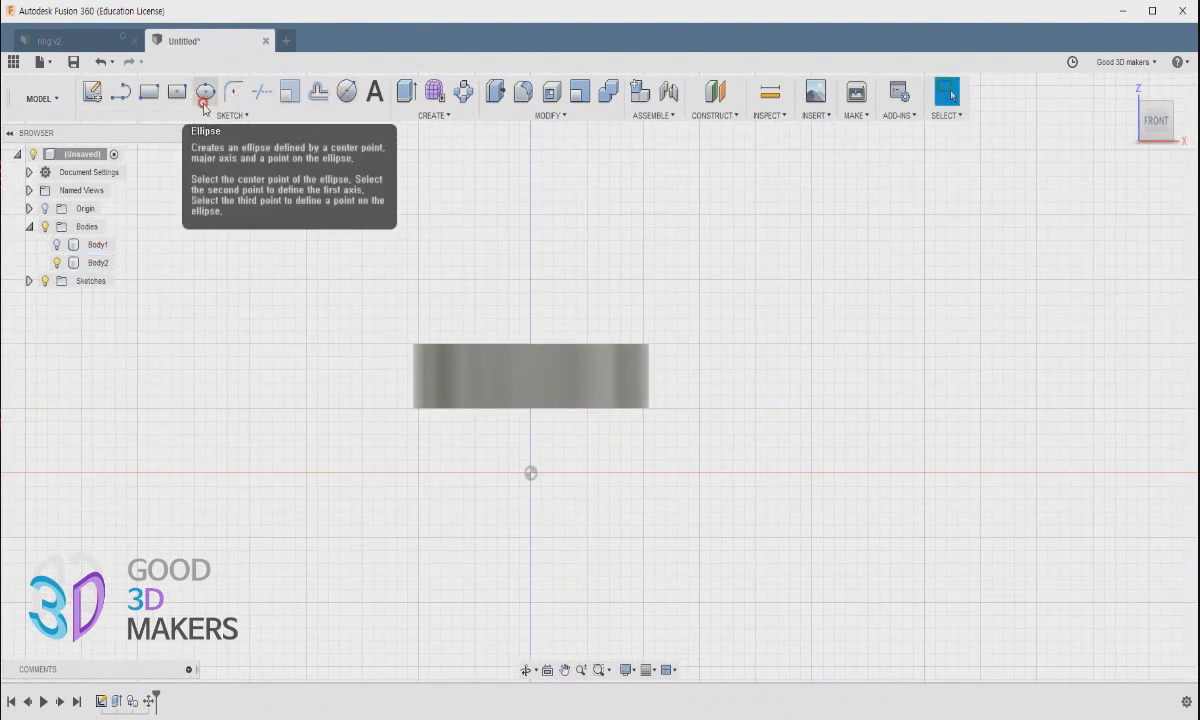
{"action": "left_click", "coordinate": [346, 92]}
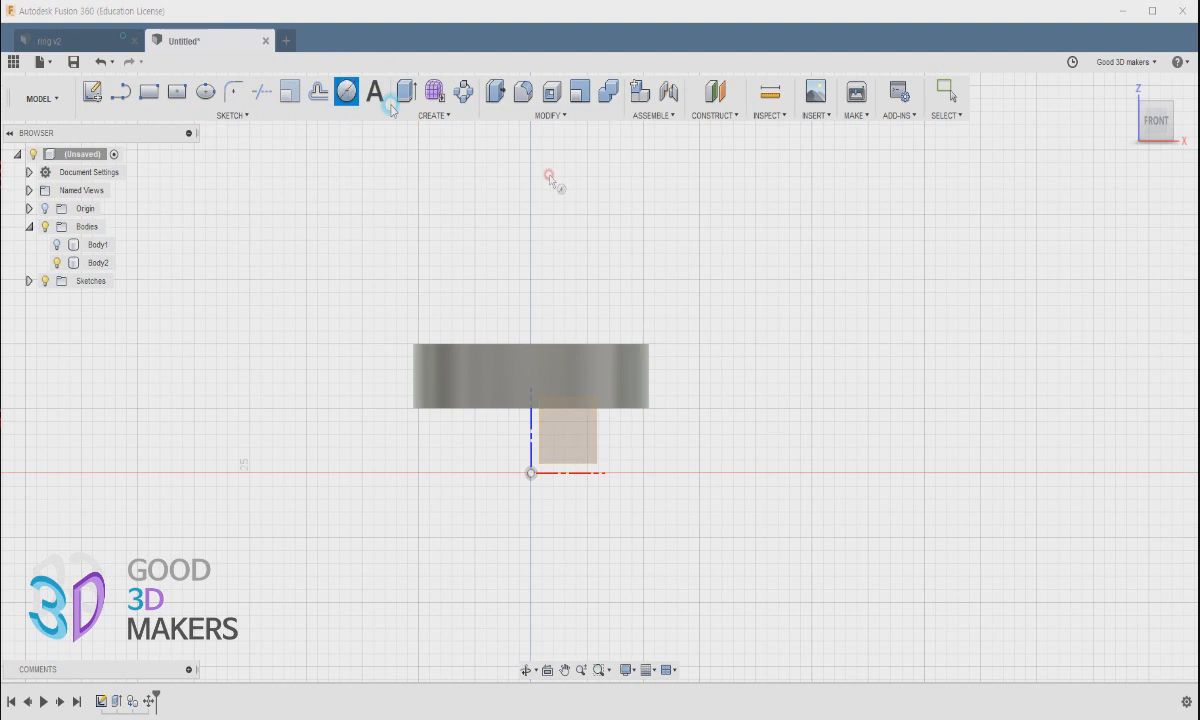
{"action": "left_click", "coordinate": [588, 440]}
{"action": "left_click", "coordinate": [550, 262]}
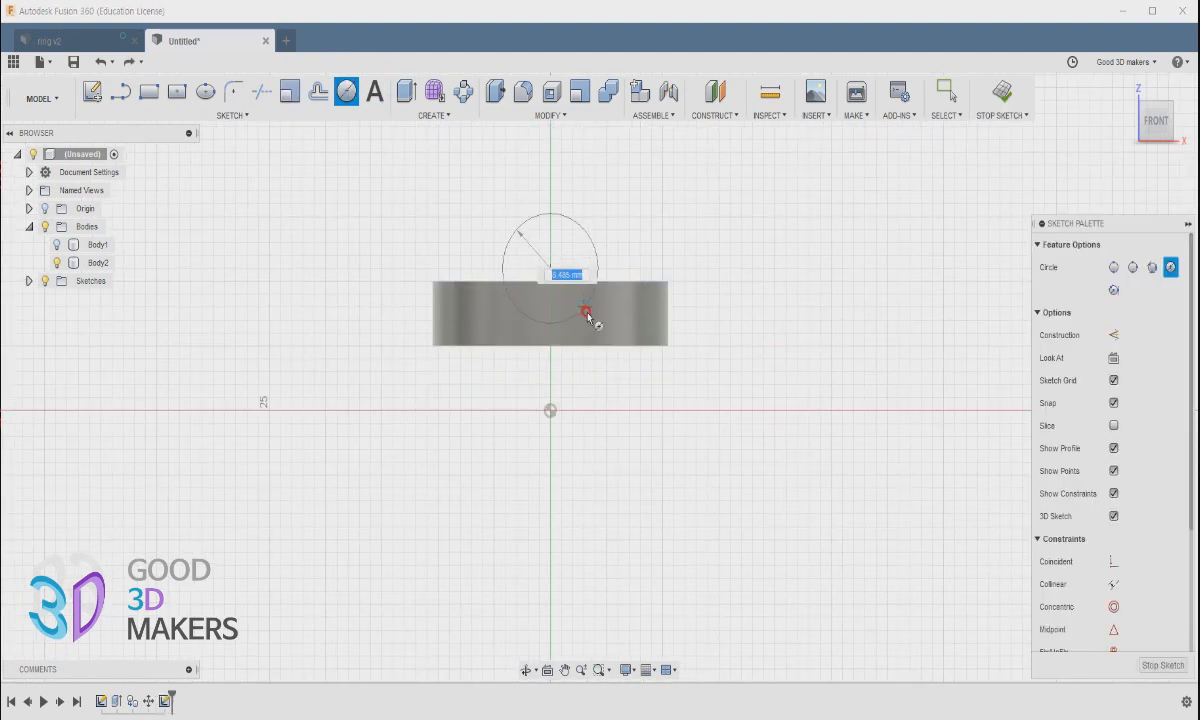
{"action": "left_click", "coordinate": [590, 318]}
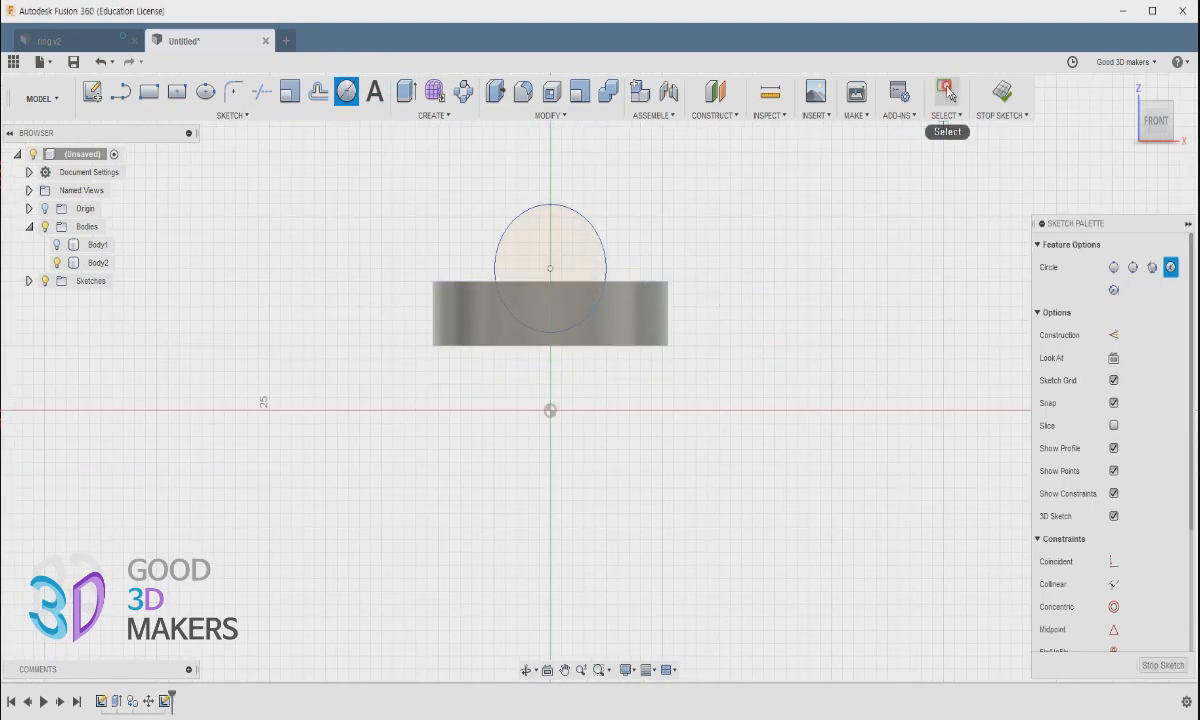
Step: Move the sketched circle straight down until its centre lies on the lower edge of the raised ring copy
{"action": "left_click", "coordinate": [946, 91]}
{"action": "left_click", "coordinate": [607, 265]}
{"action": "right_click", "coordinate": [620, 236]}
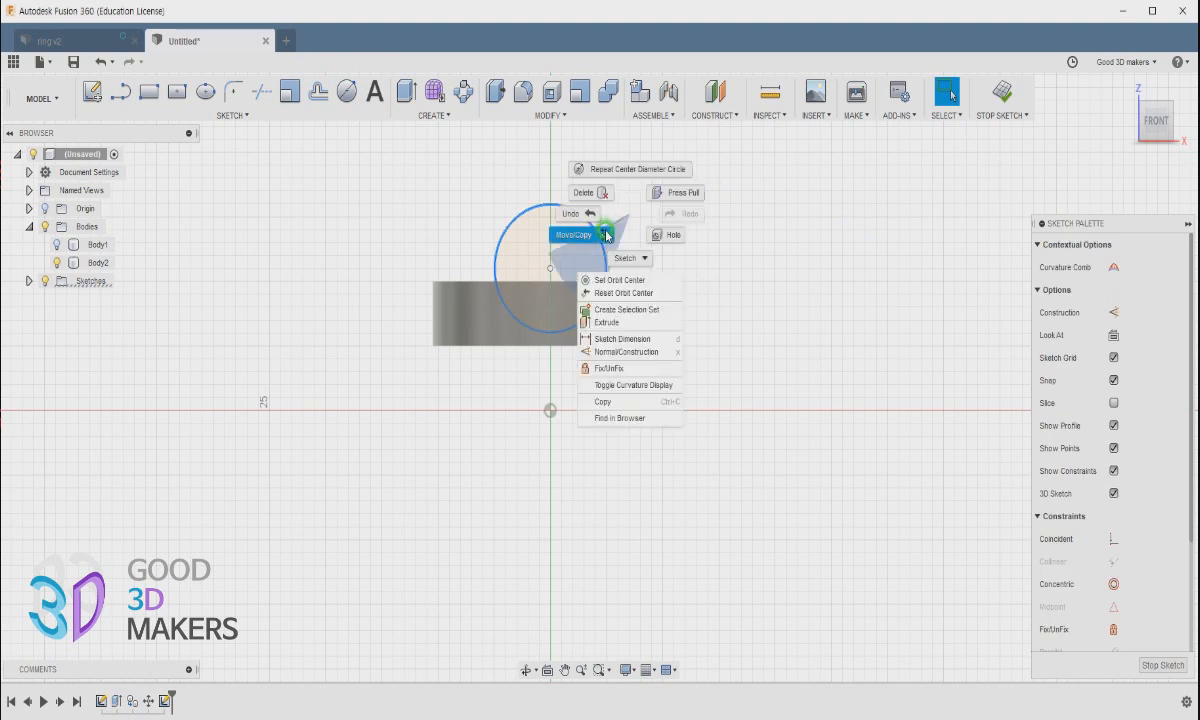
{"action": "left_click", "coordinate": [548, 241]}
{"action": "left_click_drag", "start_coordinate": [550, 311], "coordinate": [551, 392]}
{"action": "left_click", "coordinate": [955, 511]}
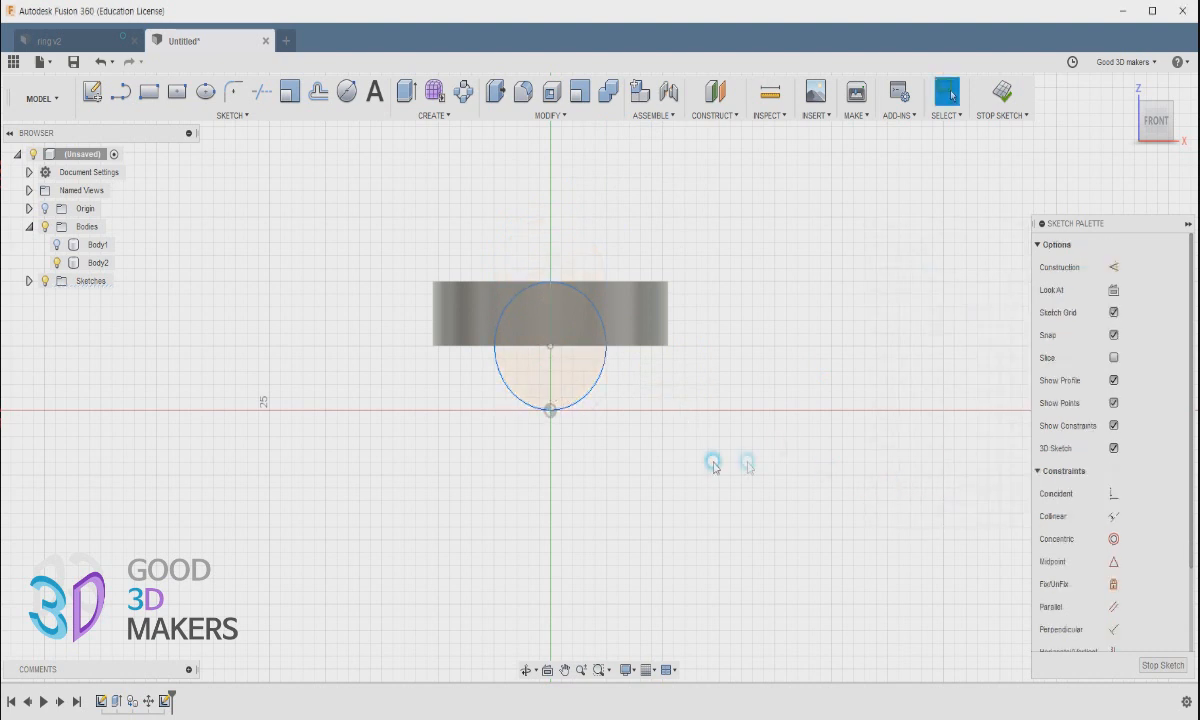
Step: Extrude the circle by -34 mm through the front of the raised ring with the Intersect operation, keeping only a petal-shaped piece
{"action": "middle_click_drag", "start_coordinate": [716, 447], "coordinate": [545, 345], "text": "shift"}
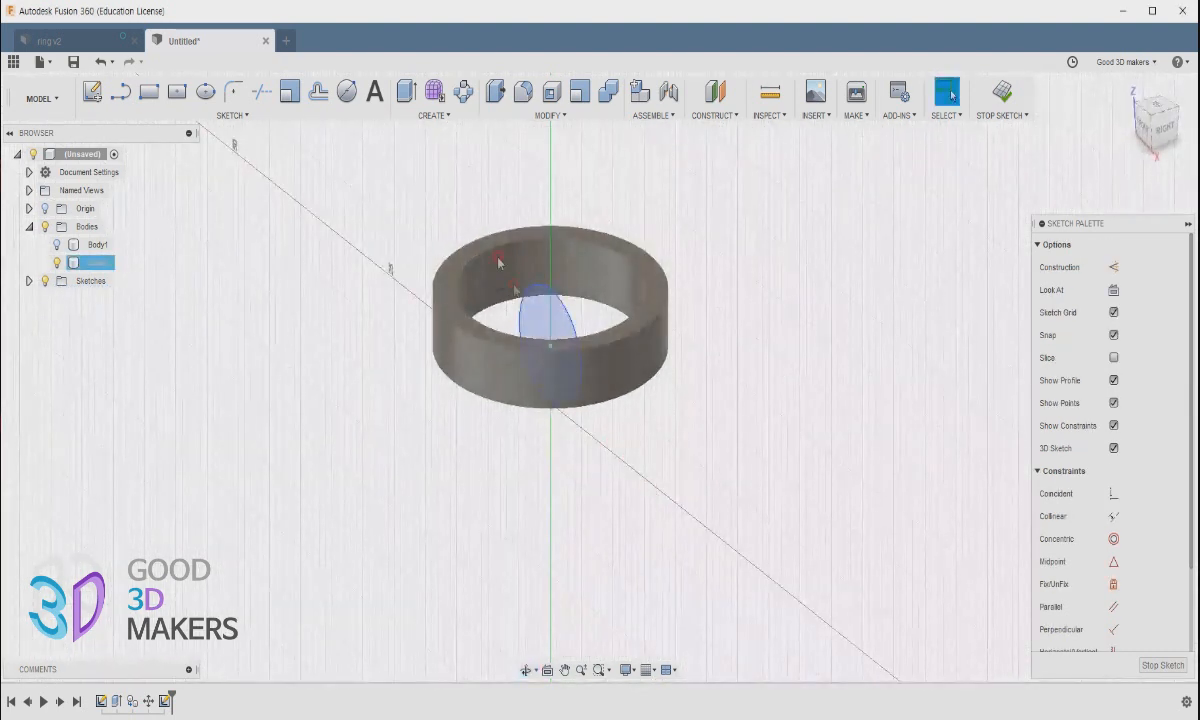
{"action": "left_click", "coordinate": [497, 93]}
{"action": "left_click", "coordinate": [549, 320]}
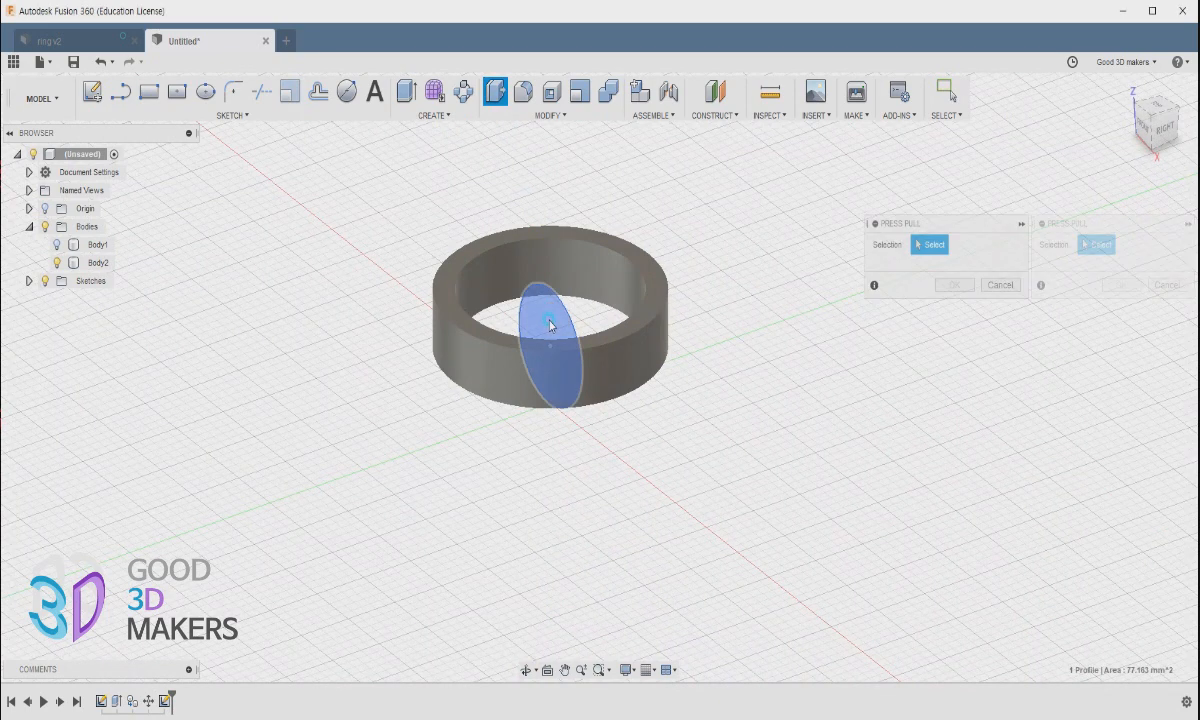
{"action": "left_click_drag", "start_coordinate": [563, 345], "coordinate": [494, 528]}
{"action": "middle_click_drag", "start_coordinate": [541, 467], "coordinate": [594, 334], "text": "shift"}
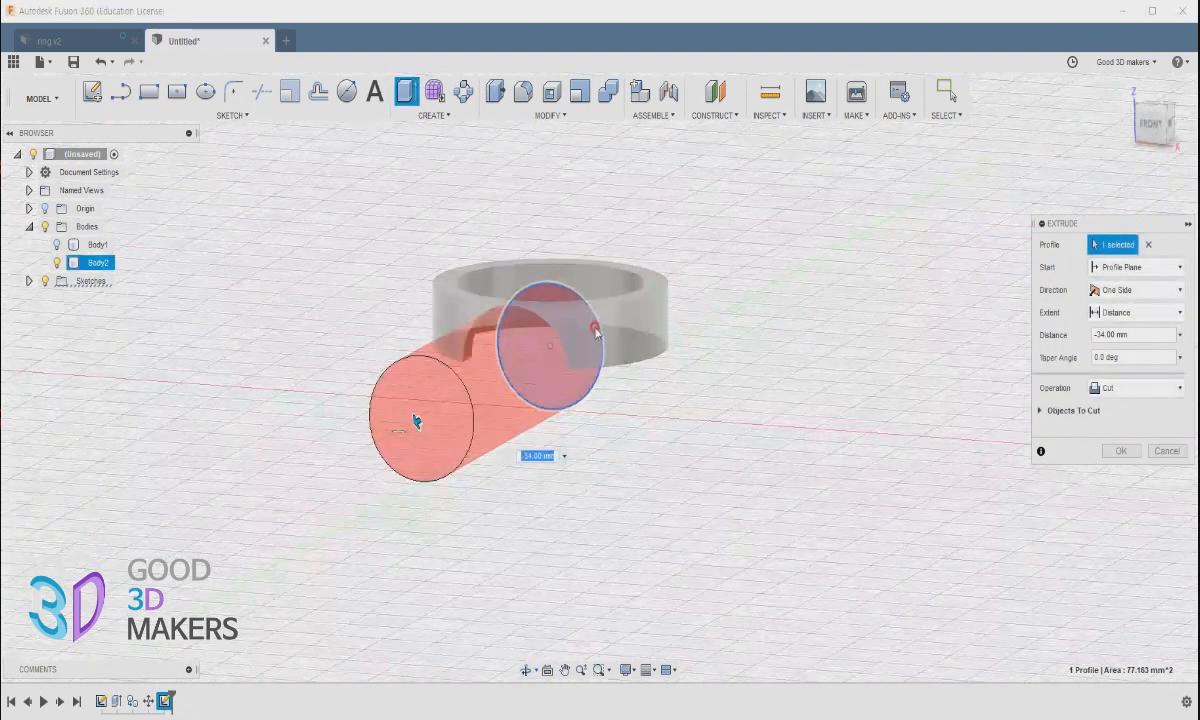
{"action": "left_click", "coordinate": [1141, 390]}
{"action": "left_click", "coordinate": [1125, 445]}
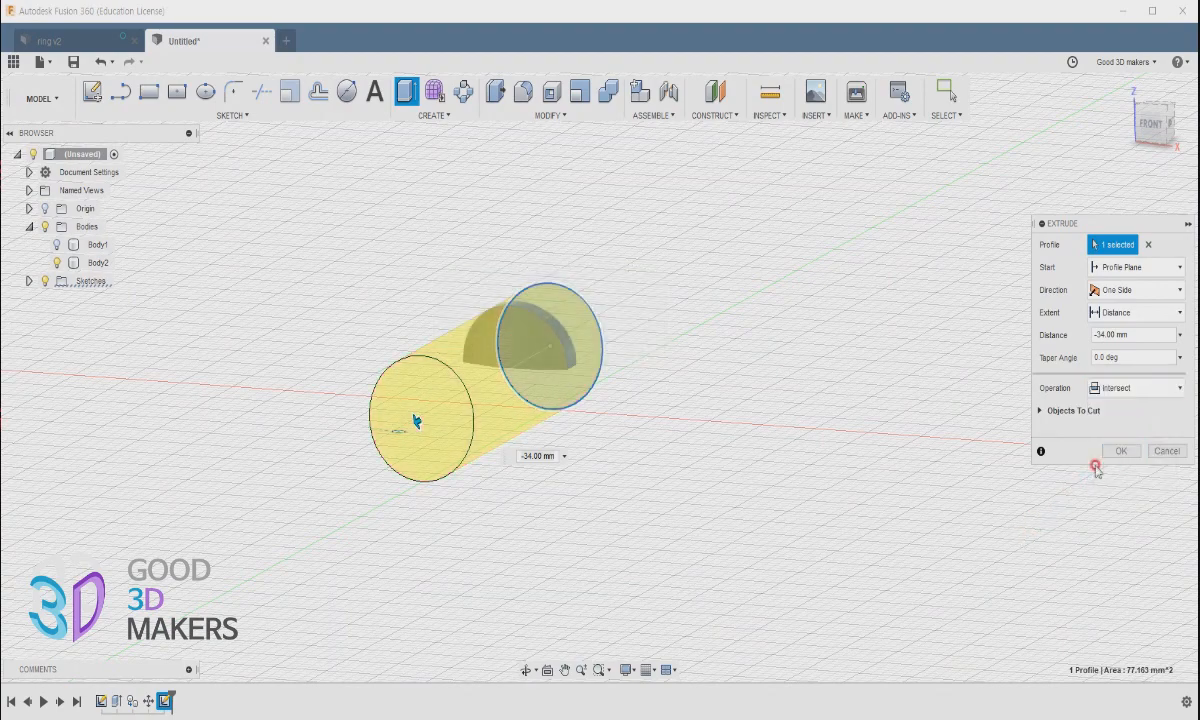
{"action": "left_click", "coordinate": [1122, 450]}
Step: Show the original ring body again beneath the petal-shaped body
{"action": "middle_click_drag", "start_coordinate": [553, 473], "coordinate": [454, 488], "text": "shift"}
{"action": "left_click", "coordinate": [55, 244]}
{"action": "middle_click_drag", "start_coordinate": [375, 589], "coordinate": [641, 560], "text": "shift"}
{"action": "left_click", "coordinate": [507, 340]}
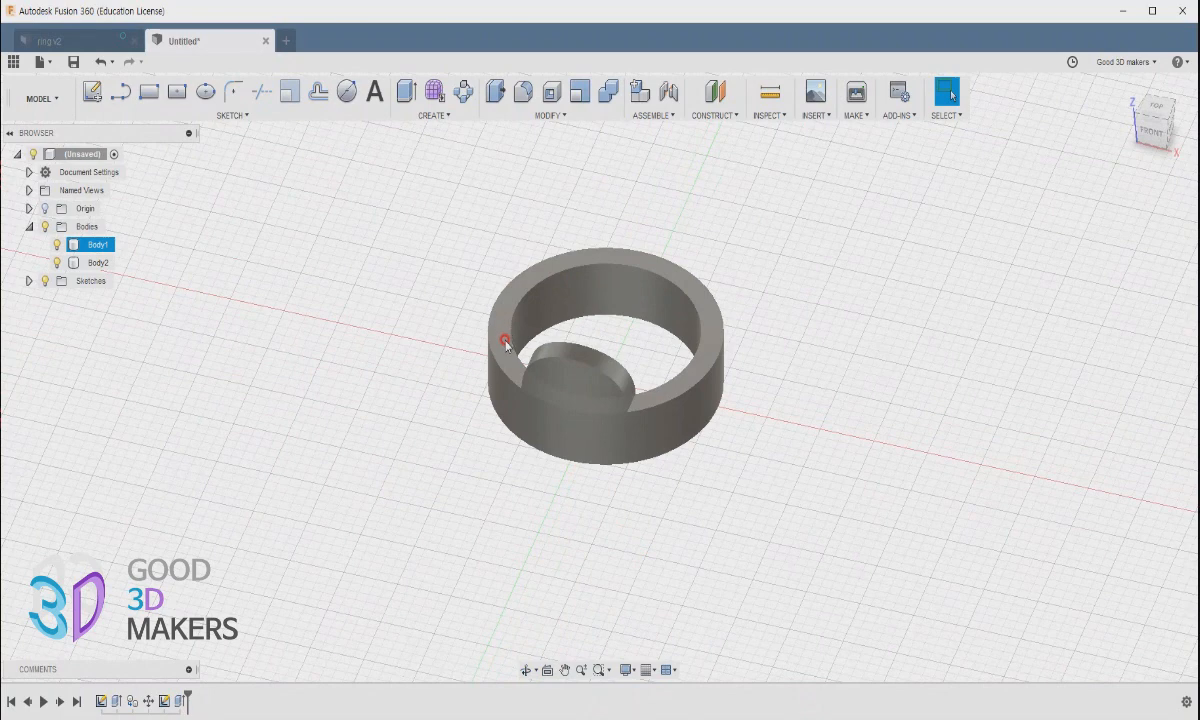
{"action": "left_click", "coordinate": [486, 199]}
Step: Create a circular pattern of the petal-shaped body around the vertical Z axis with a quantity of 6
{"action": "left_click", "coordinate": [441, 118]}
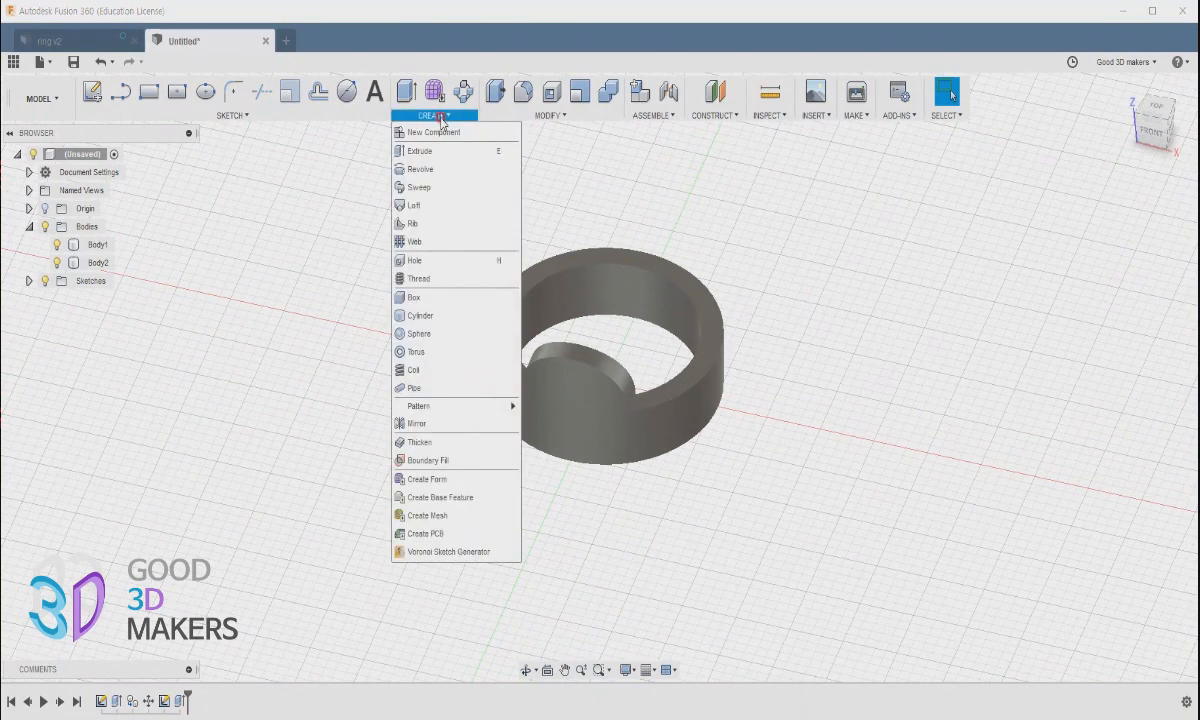
{"action": "left_click", "coordinate": [416, 263]}
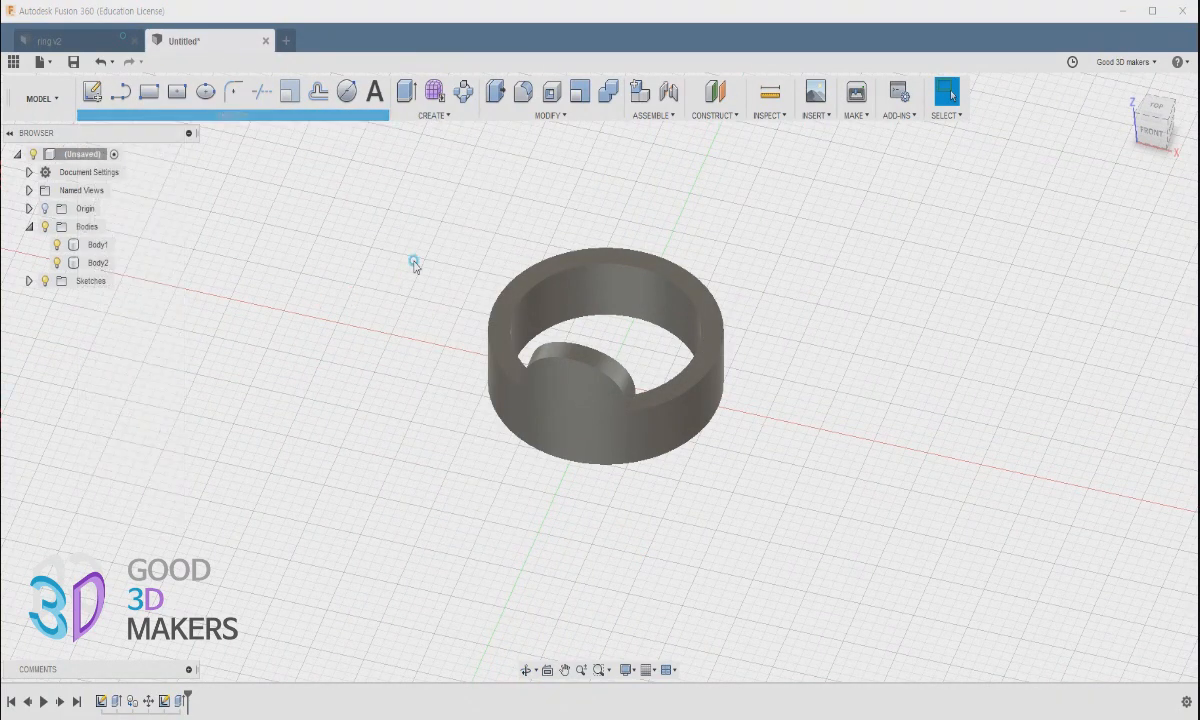
{"action": "left_click", "coordinate": [97, 262]}
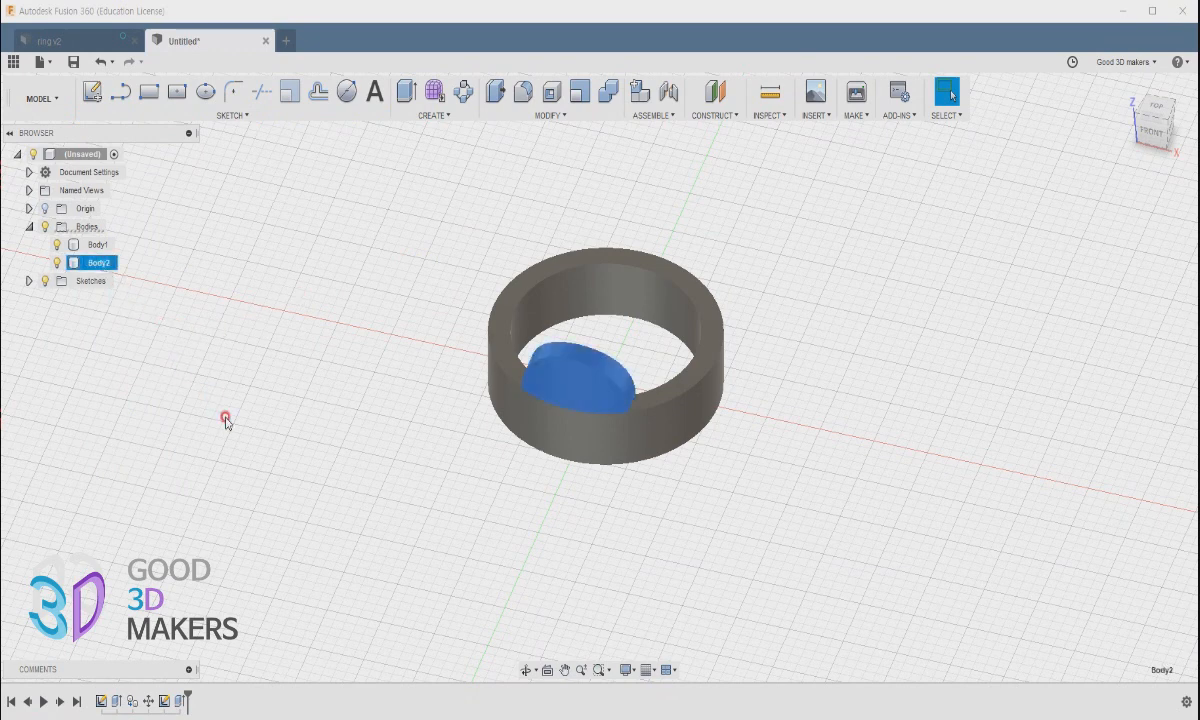
{"action": "left_click", "coordinate": [437, 117]}
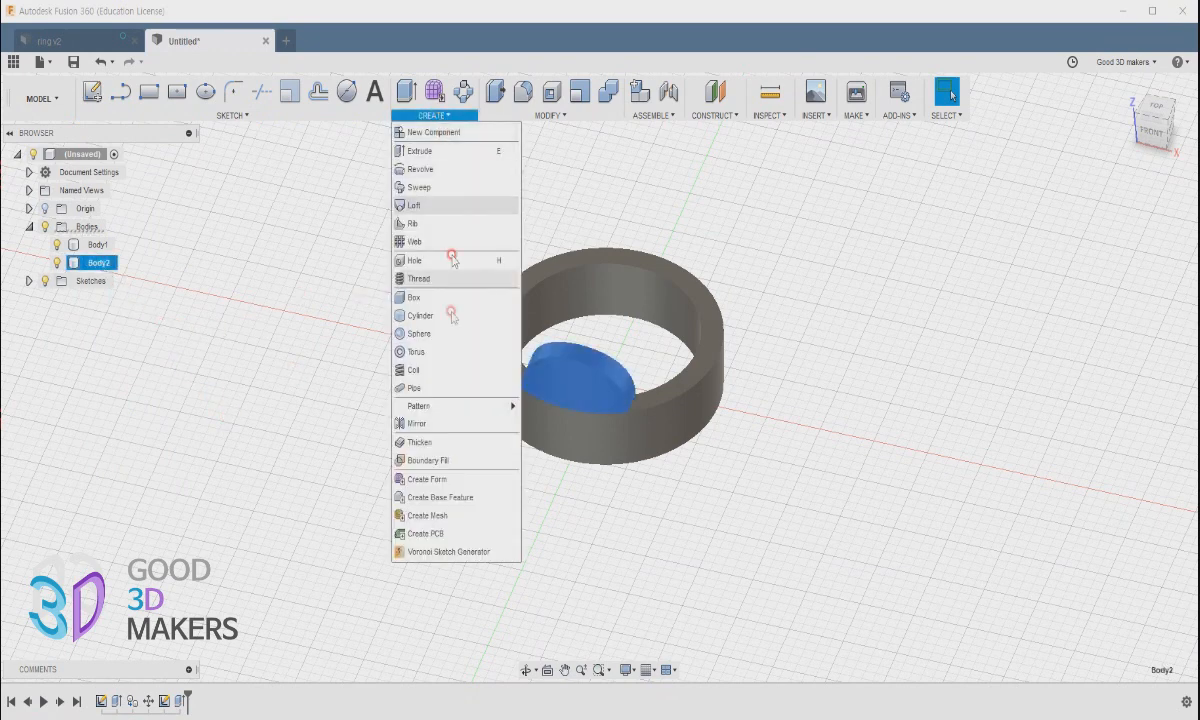
{"action": "mouse_move", "coordinate": [452, 408]}
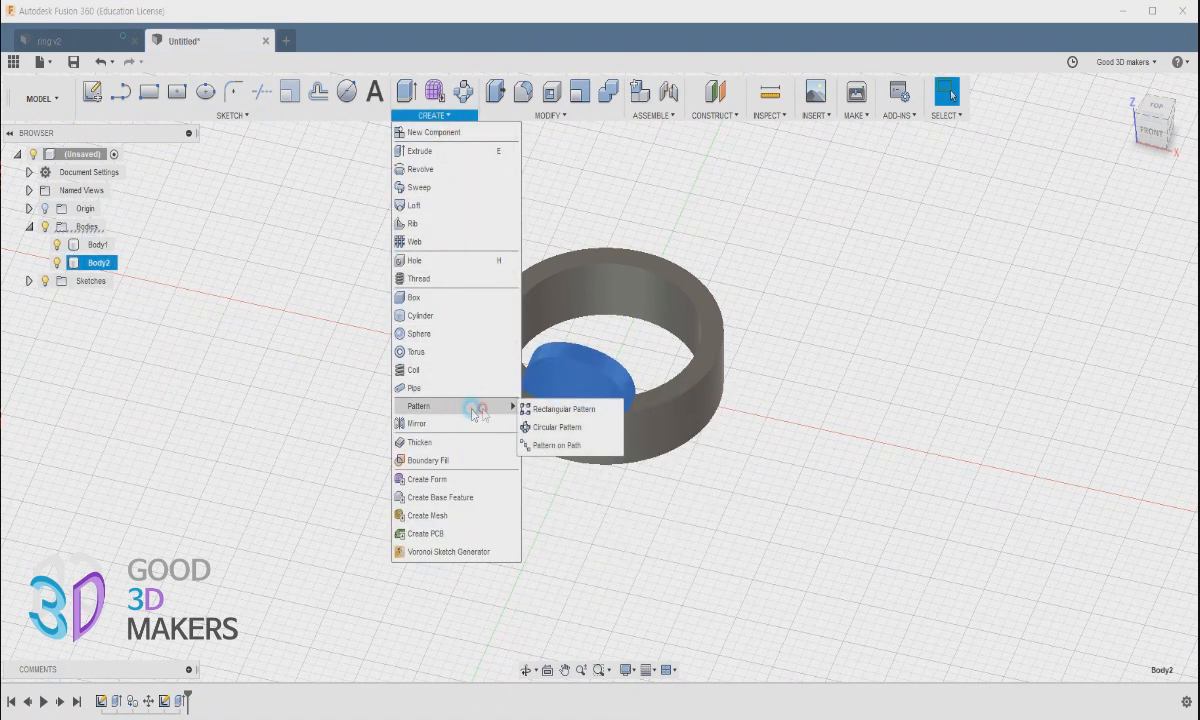
{"action": "left_click", "coordinate": [545, 424]}
{"action": "middle_click_drag", "start_coordinate": [845, 432], "coordinate": [565, 383], "text": "shift"}
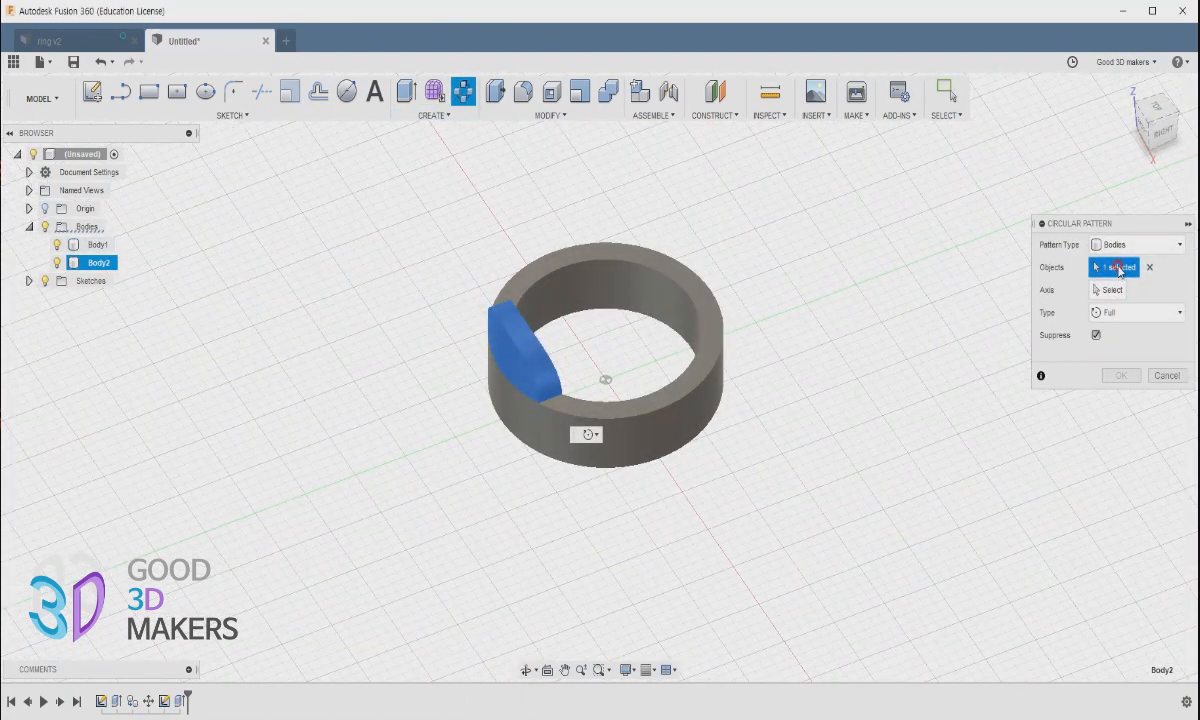
{"action": "left_click", "coordinate": [1111, 291]}
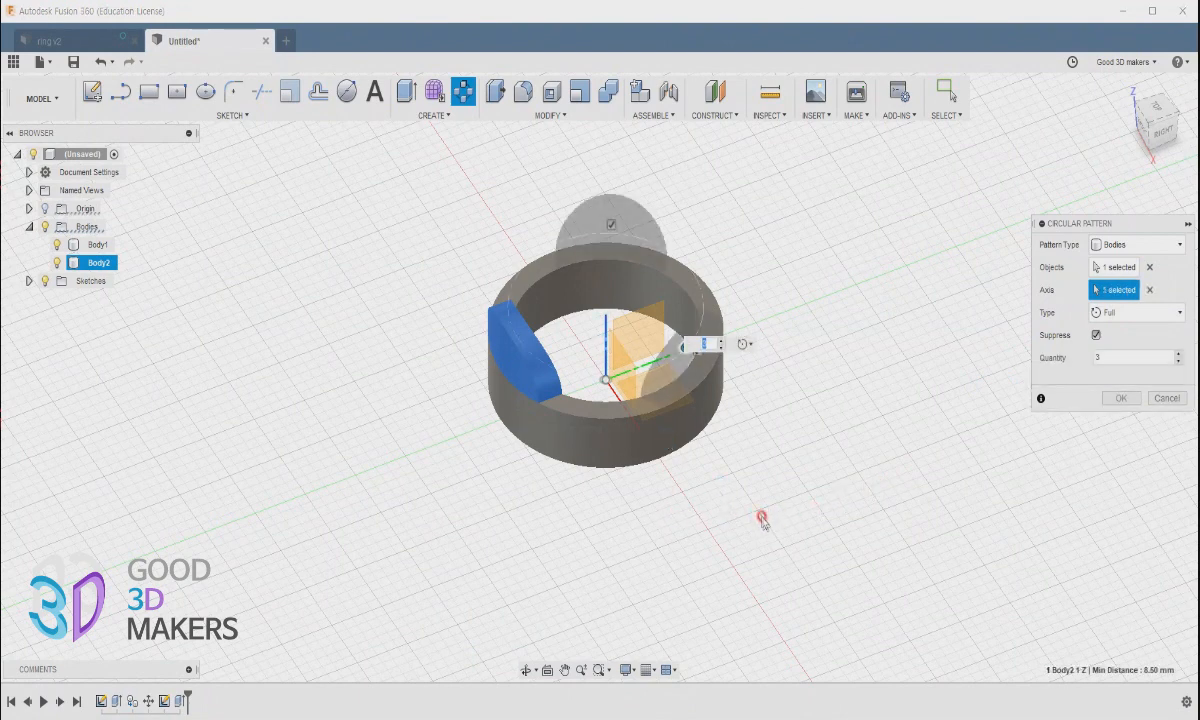
{"action": "middle_click_drag", "start_coordinate": [762, 521], "coordinate": [709, 454], "text": "shift"}
{"action": "left_click", "coordinate": [1098, 357]}
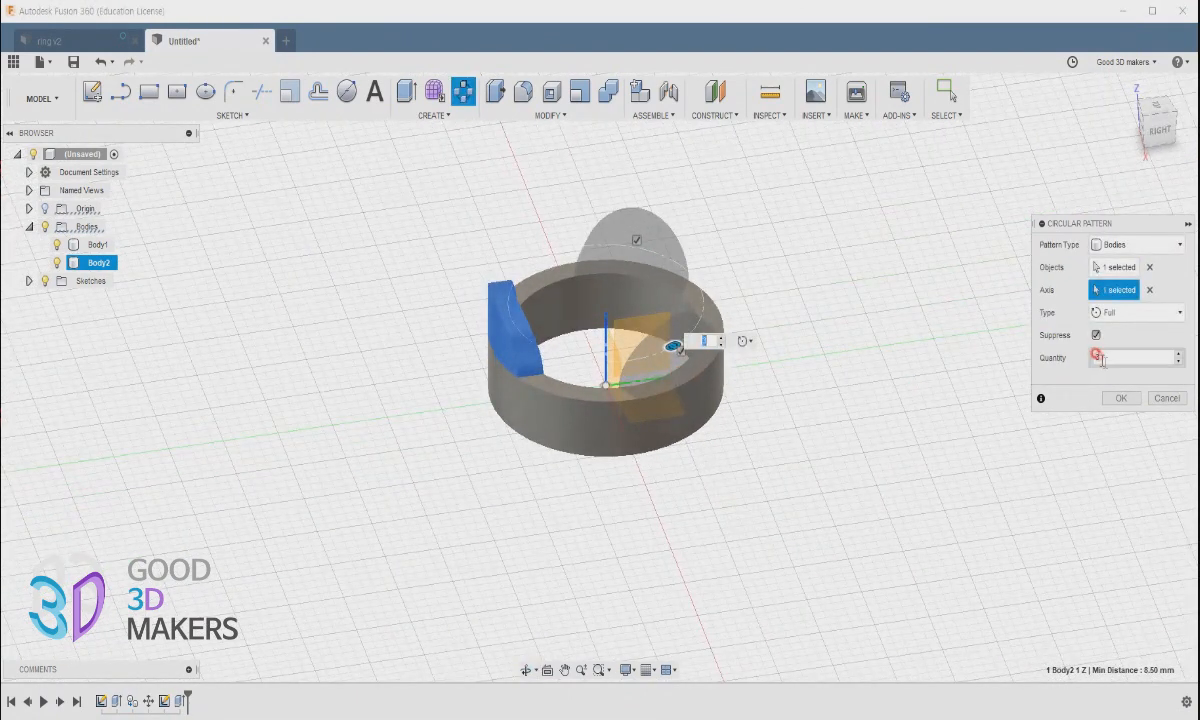
{"action": "left_click", "coordinate": [1177, 353]}
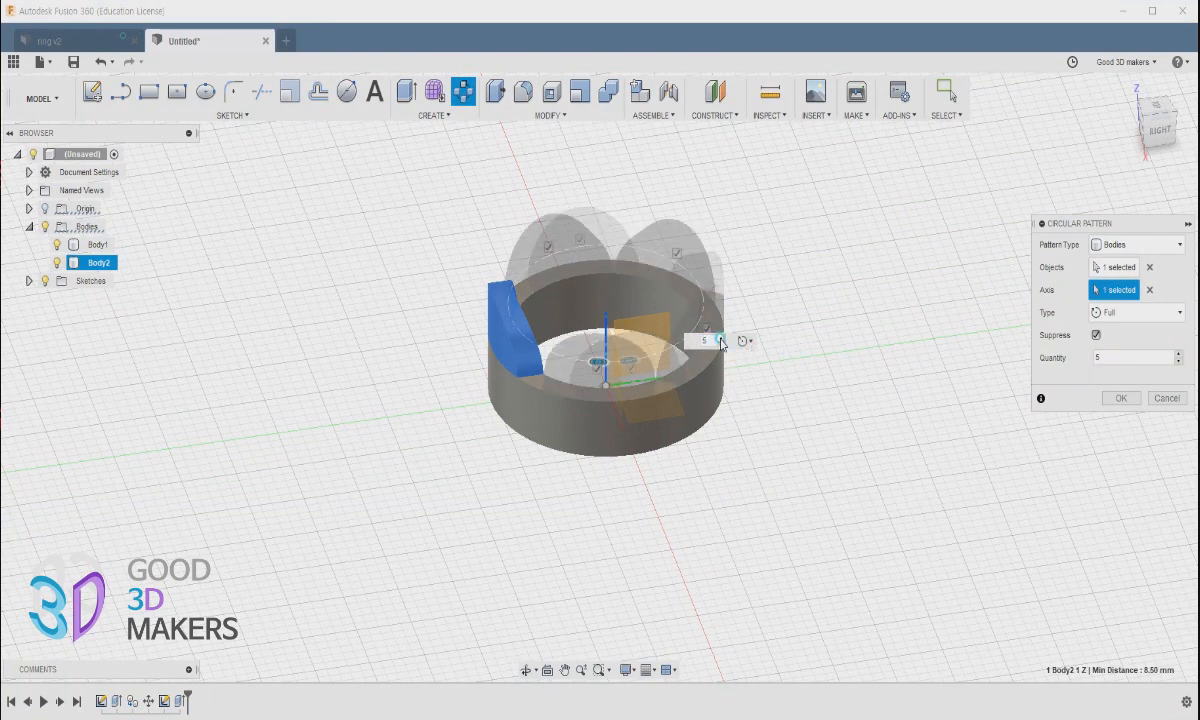
{"action": "left_click", "coordinate": [721, 341]}
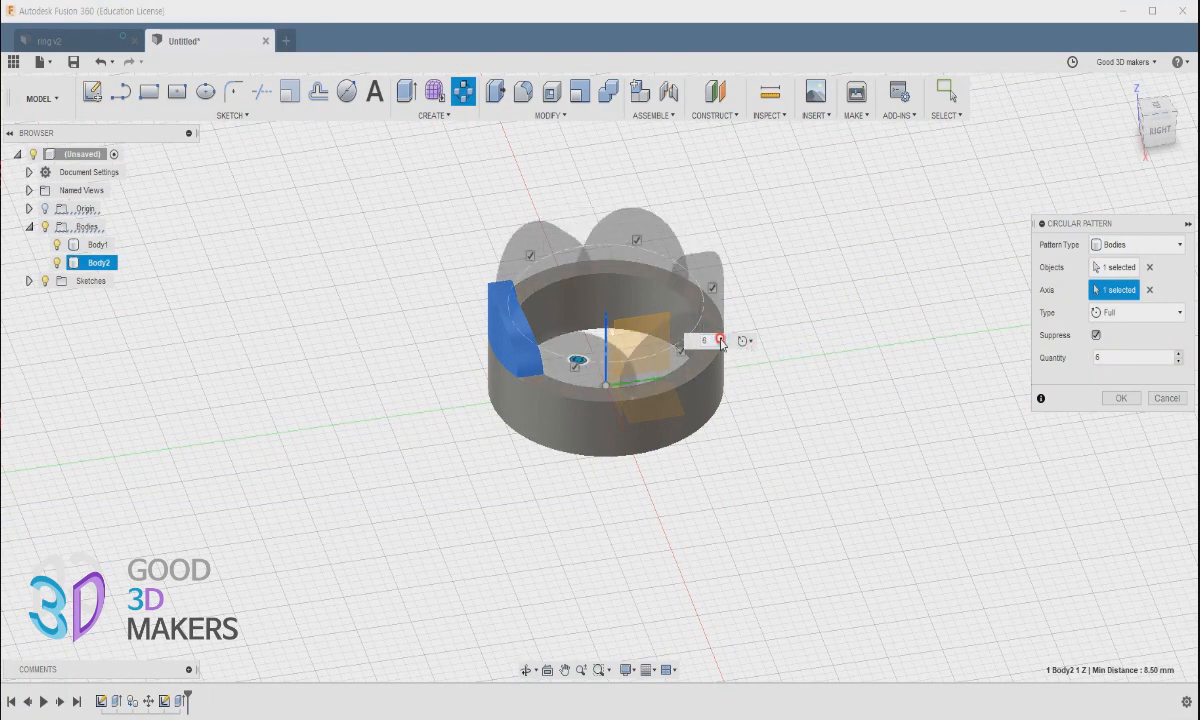
{"action": "middle_click_drag", "start_coordinate": [681, 503], "coordinate": [976, 437], "text": "shift"}
{"action": "left_click", "coordinate": [1120, 397]}
Step: Edit the circular pattern of petals to a quantity of 7
{"action": "middle_click_drag", "start_coordinate": [879, 488], "coordinate": [500, 638], "text": "shift"}
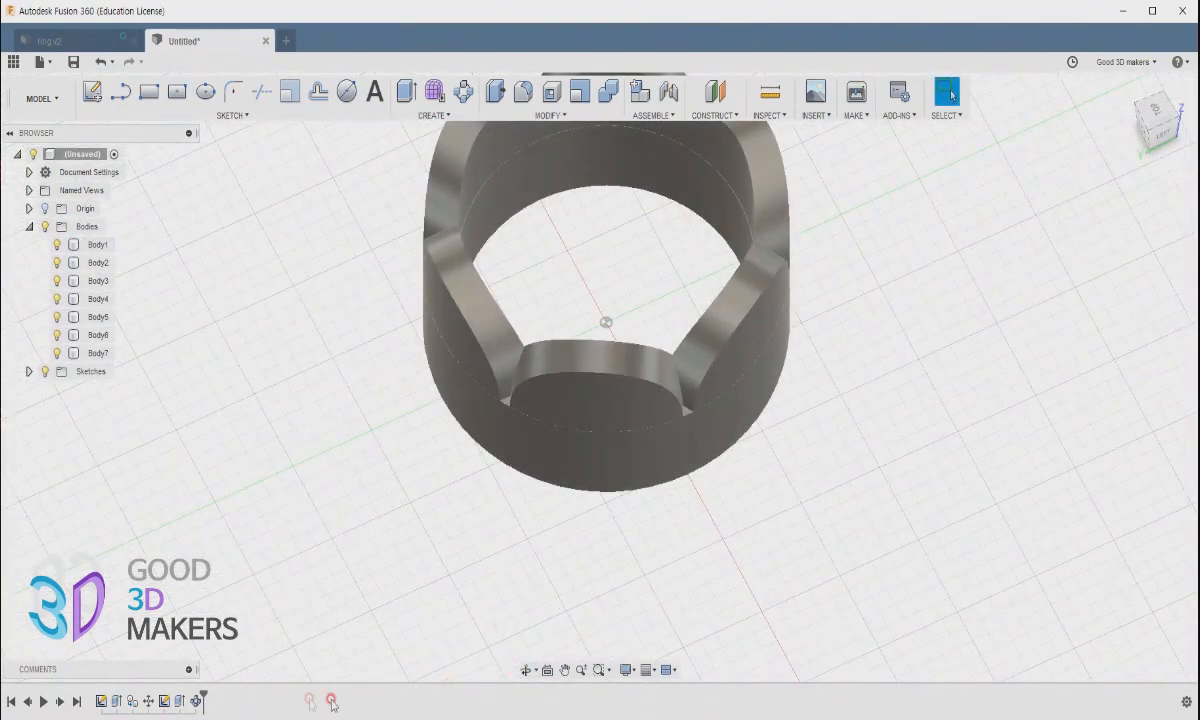
{"action": "double_click", "coordinate": [199, 701]}
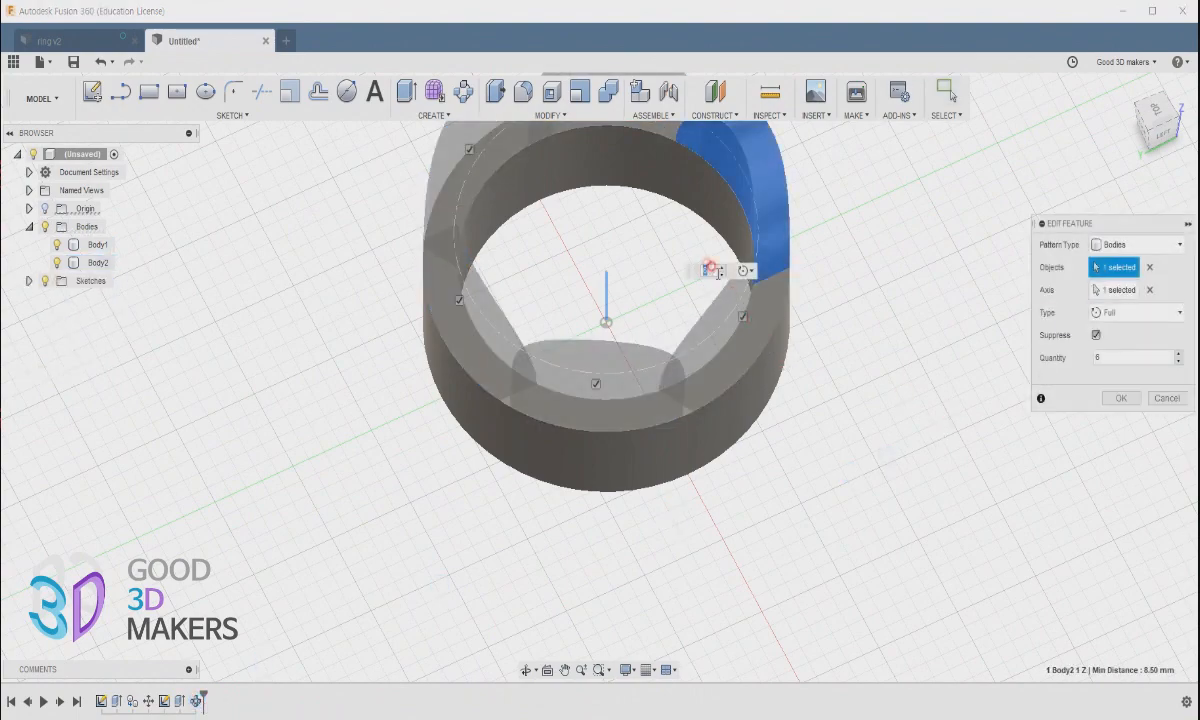
{"action": "left_click", "coordinate": [719, 266]}
{"action": "left_click", "coordinate": [1089, 398]}
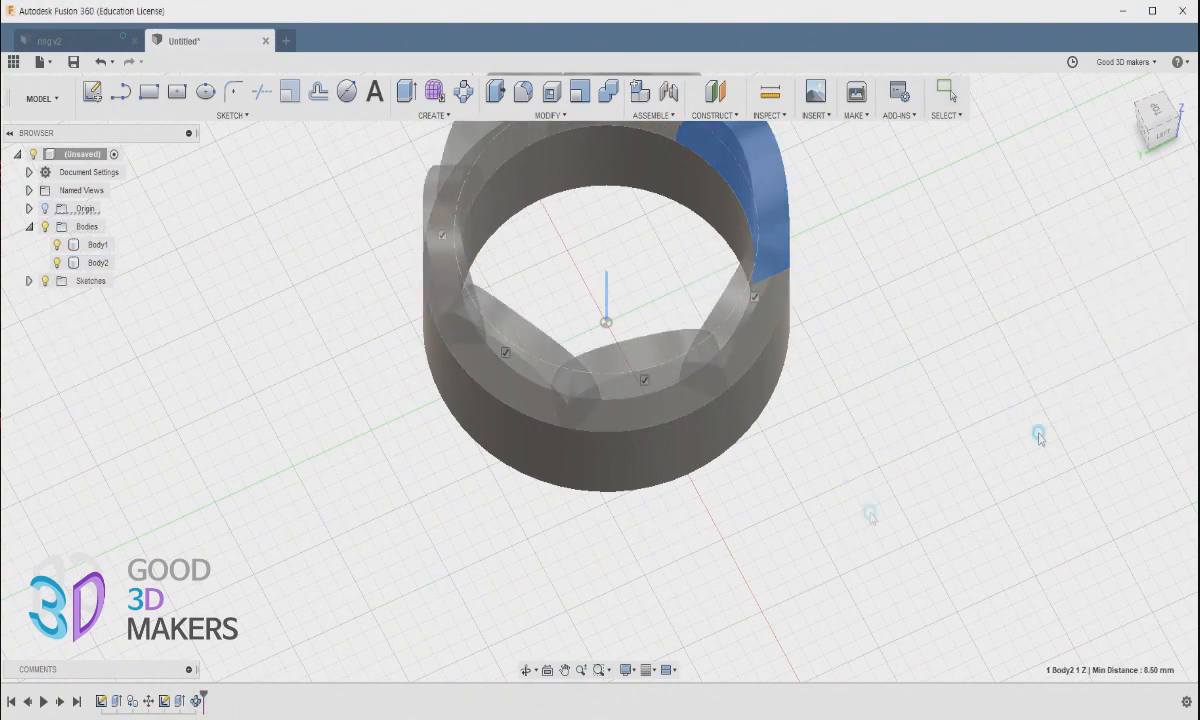
{"action": "middle_click_drag", "start_coordinate": [790, 482], "coordinate": [686, 491], "text": "shift"}
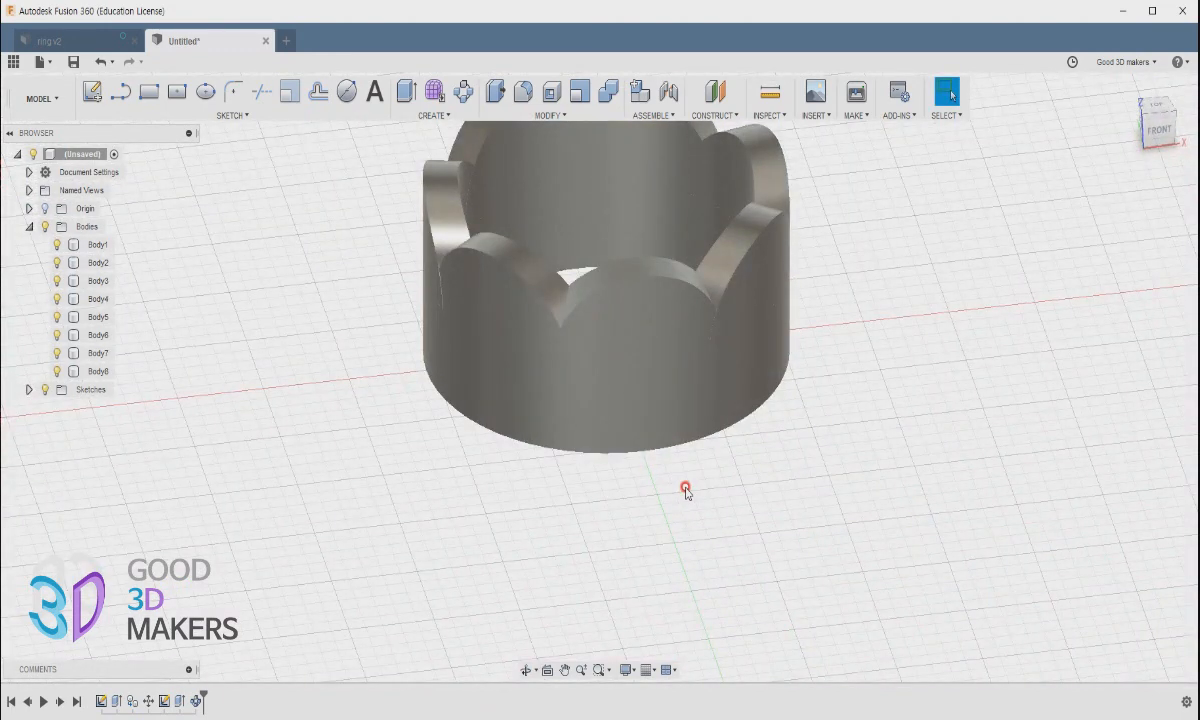
{"action": "middle_click_drag", "start_coordinate": [686, 491], "coordinate": [651, 420], "text": "shift"}
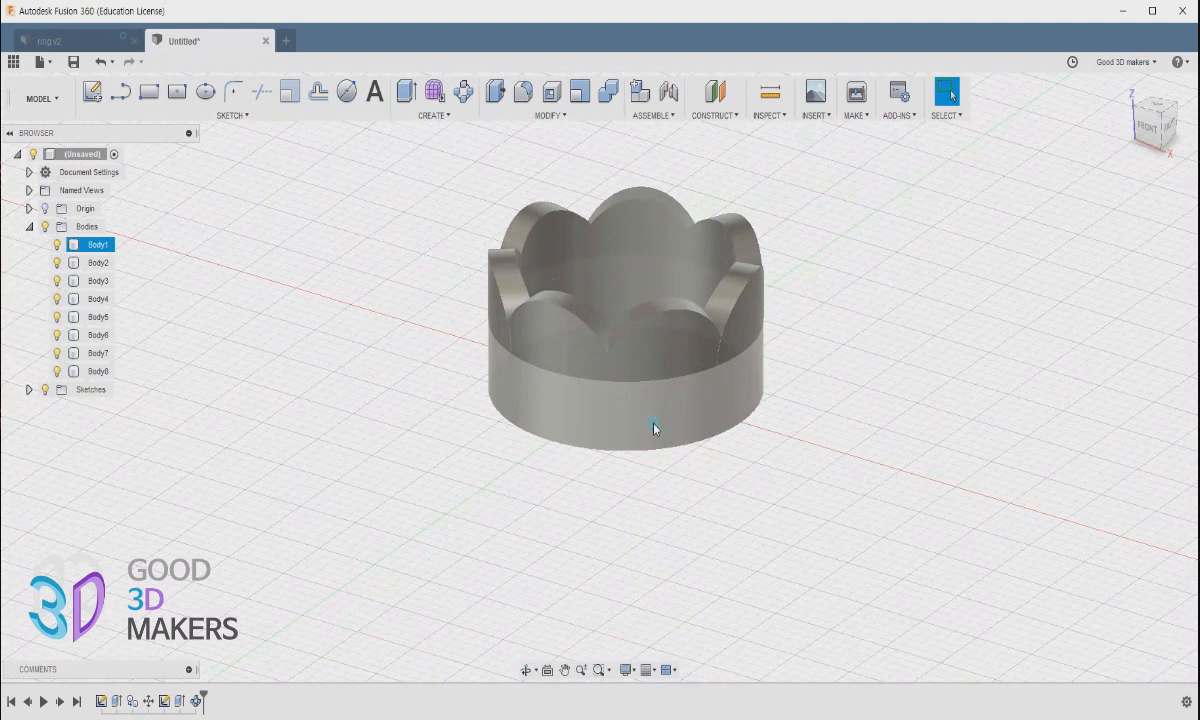
Step: Combine the ring and all seven petal bodies into a single body with the Join operation
{"action": "left_click", "coordinate": [670, 357]}
{"action": "left_click", "coordinate": [670, 357]}
{"action": "left_click", "coordinate": [535, 342]}
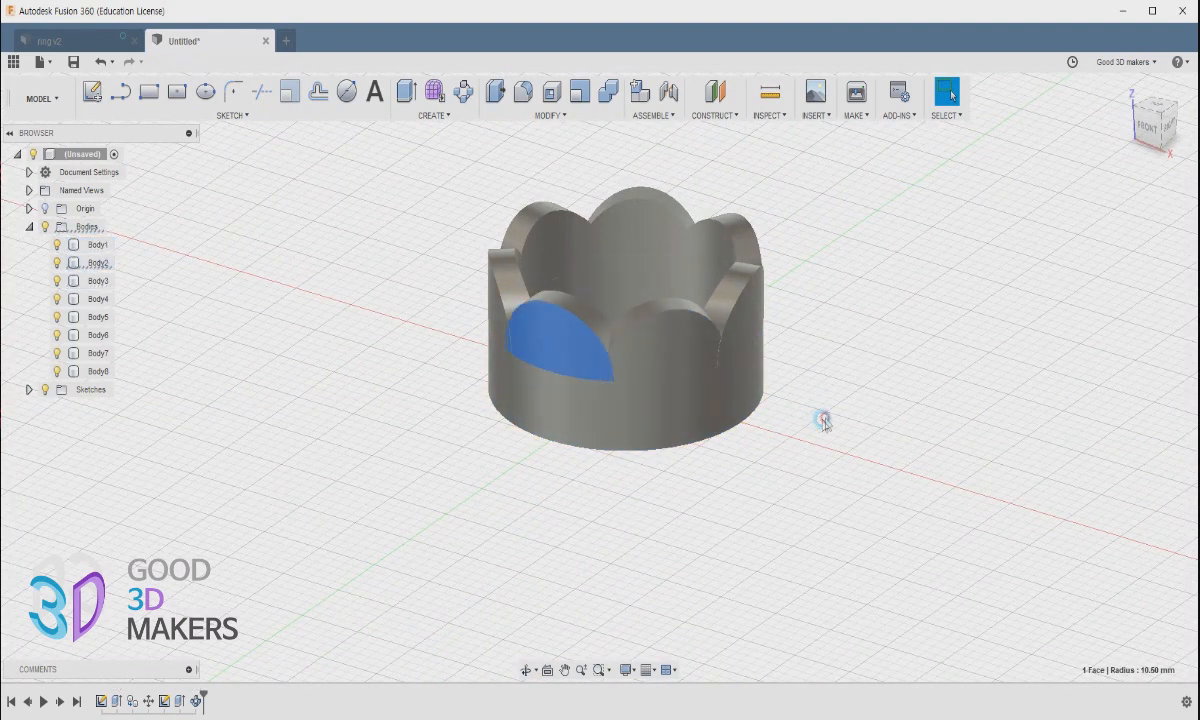
{"action": "middle_click_drag", "start_coordinate": [780, 400], "coordinate": [787, 487], "text": "shift"}
{"action": "left_click", "coordinate": [870, 600]}
{"action": "left_click_drag", "start_coordinate": [896, 619], "coordinate": [270, 120]}
{"action": "left_click", "coordinate": [553, 116]}
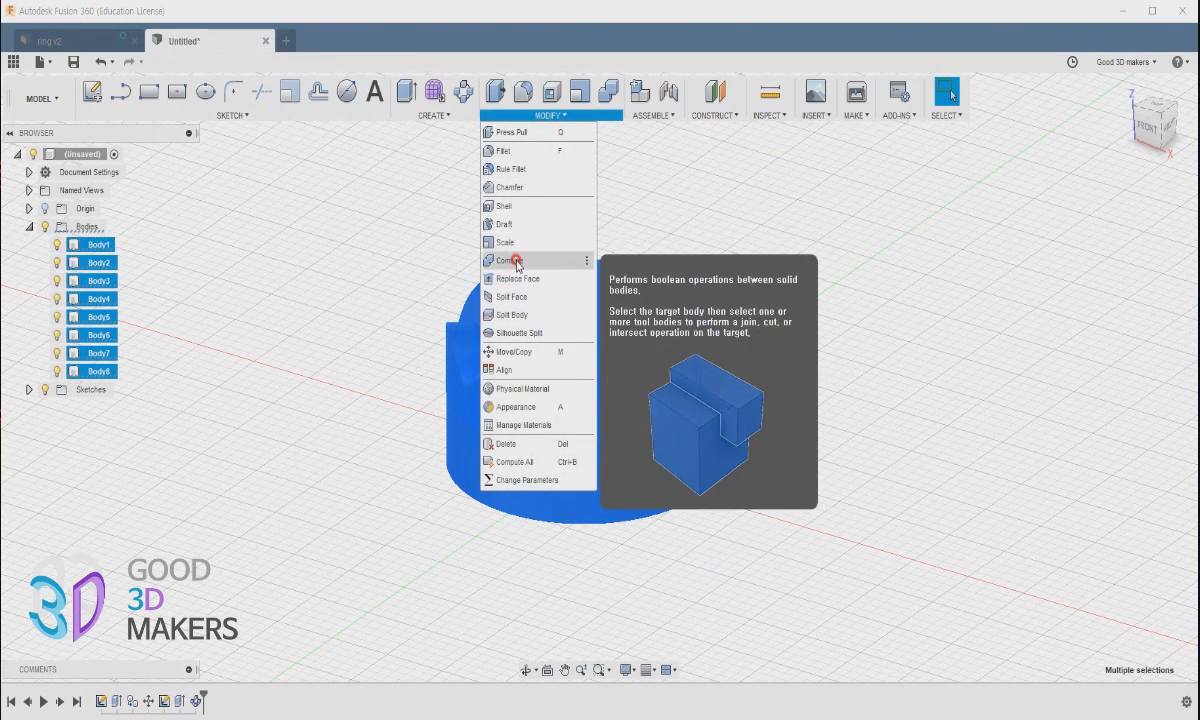
{"action": "left_click", "coordinate": [588, 262]}
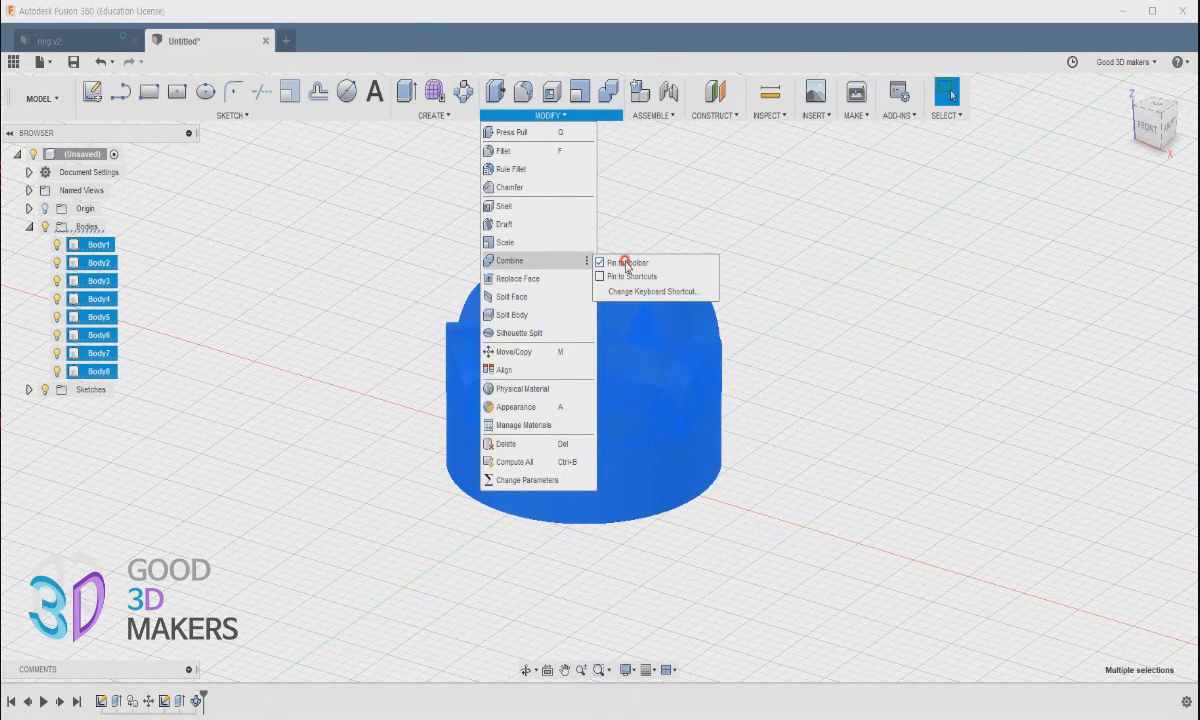
{"action": "left_click", "coordinate": [610, 93]}
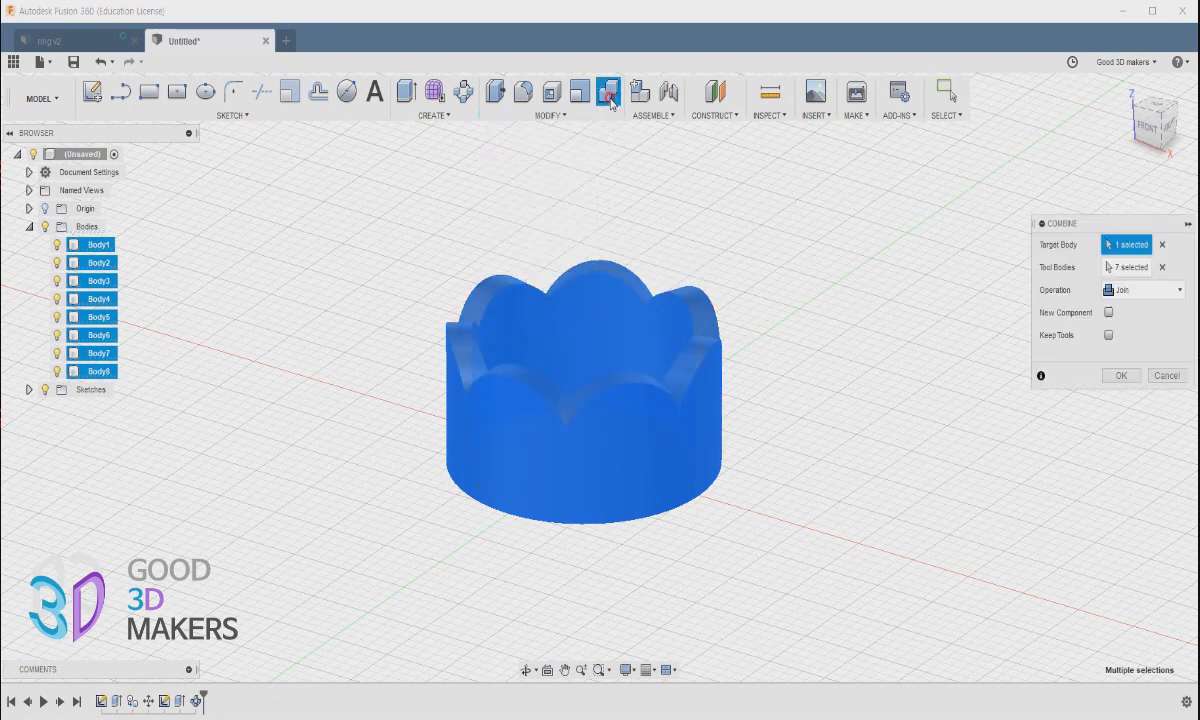
{"action": "left_click", "coordinate": [1115, 378]}
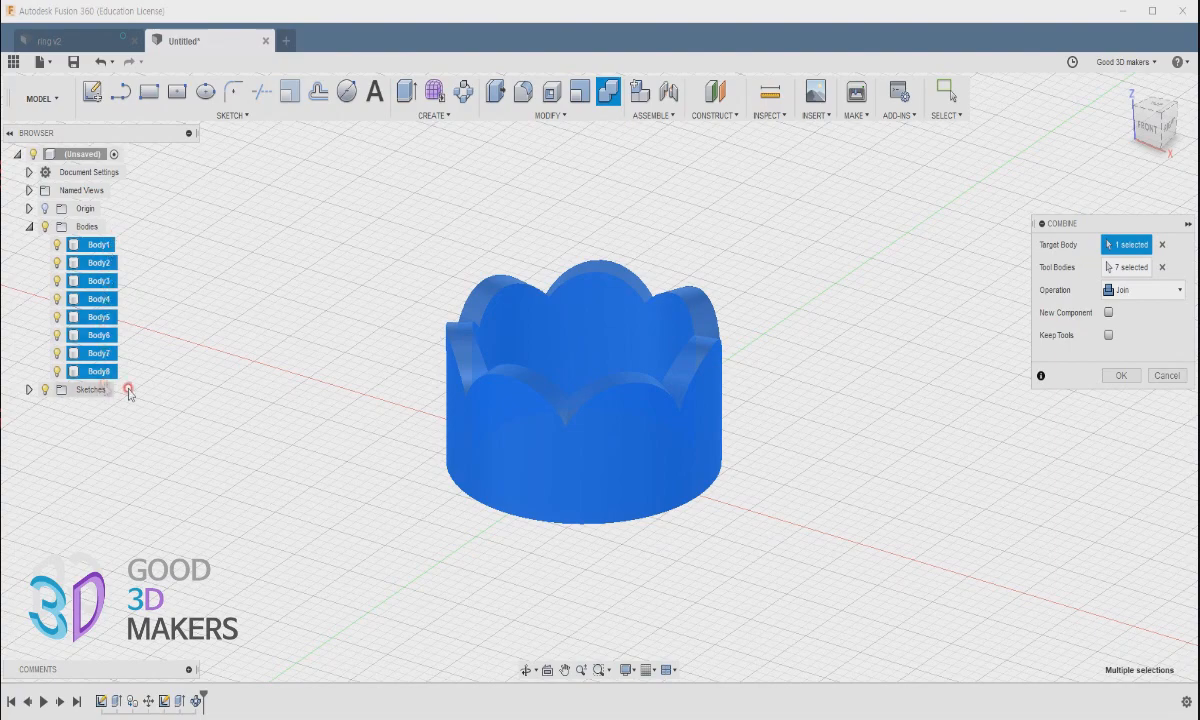
{"action": "left_click", "coordinate": [1118, 375]}
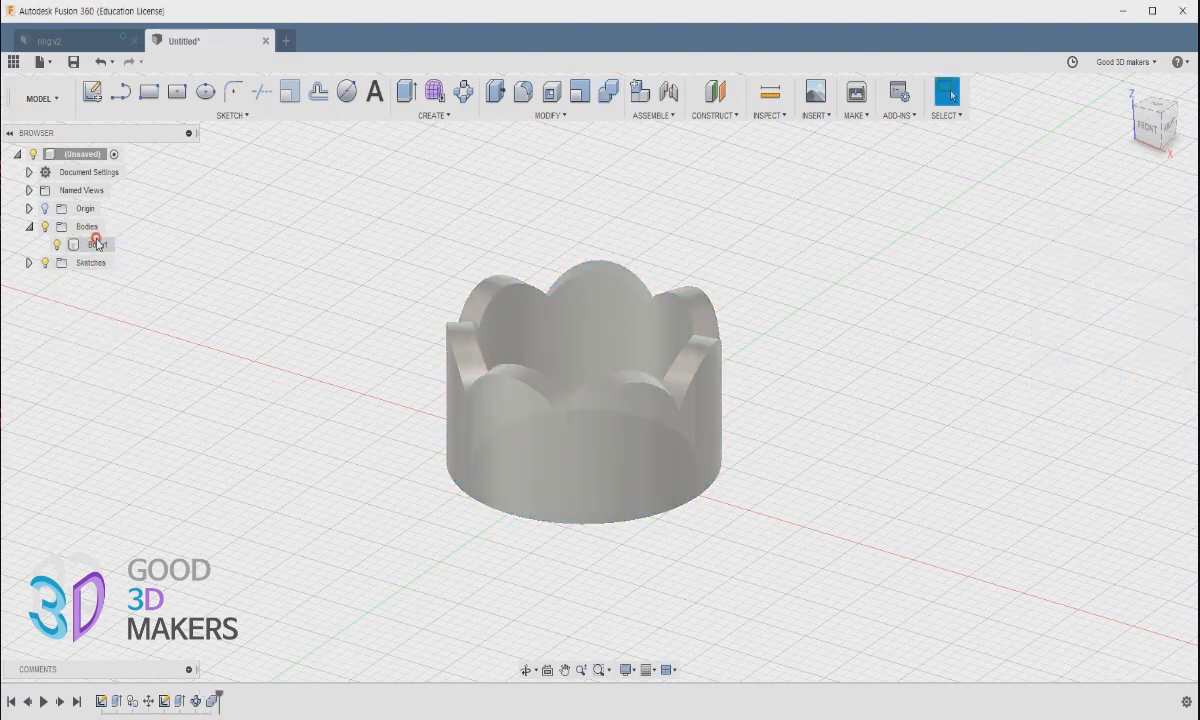
Step: Save the petal-rimmed ring design as ring_01 in the Class > master location
{"action": "middle_click_drag", "start_coordinate": [817, 560], "coordinate": [516, 706], "text": "shift"}
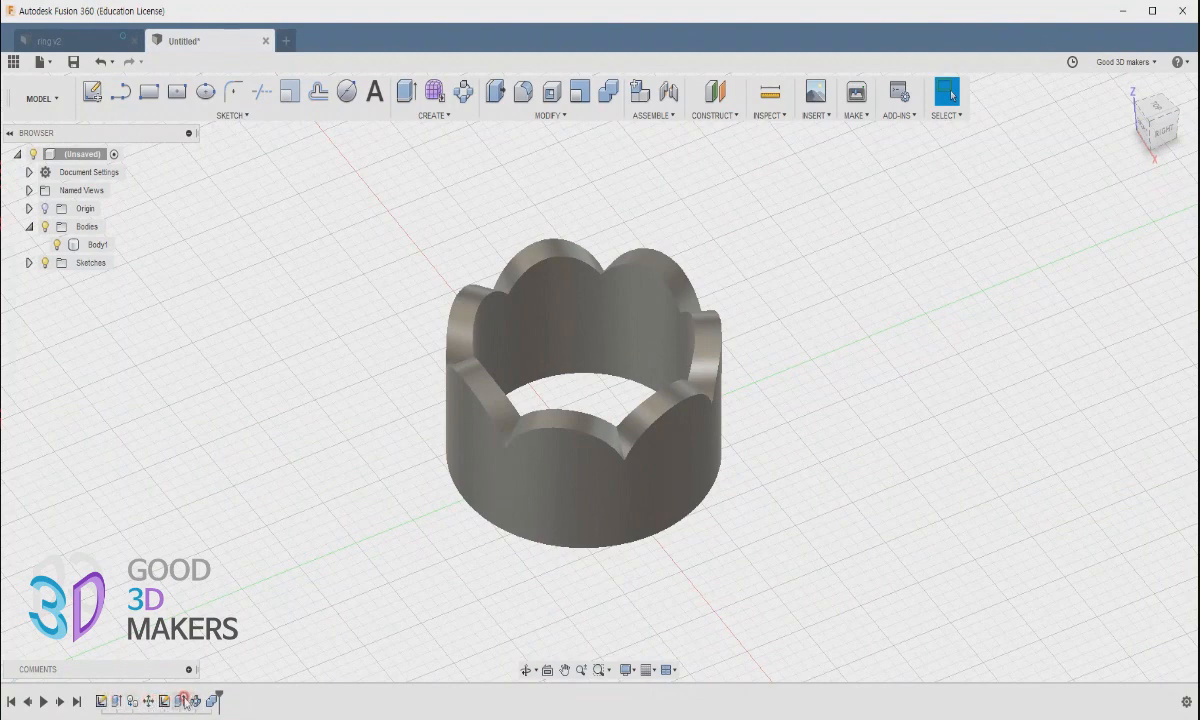
{"action": "middle_click_drag", "start_coordinate": [573, 566], "coordinate": [553, 551], "text": "shift"}
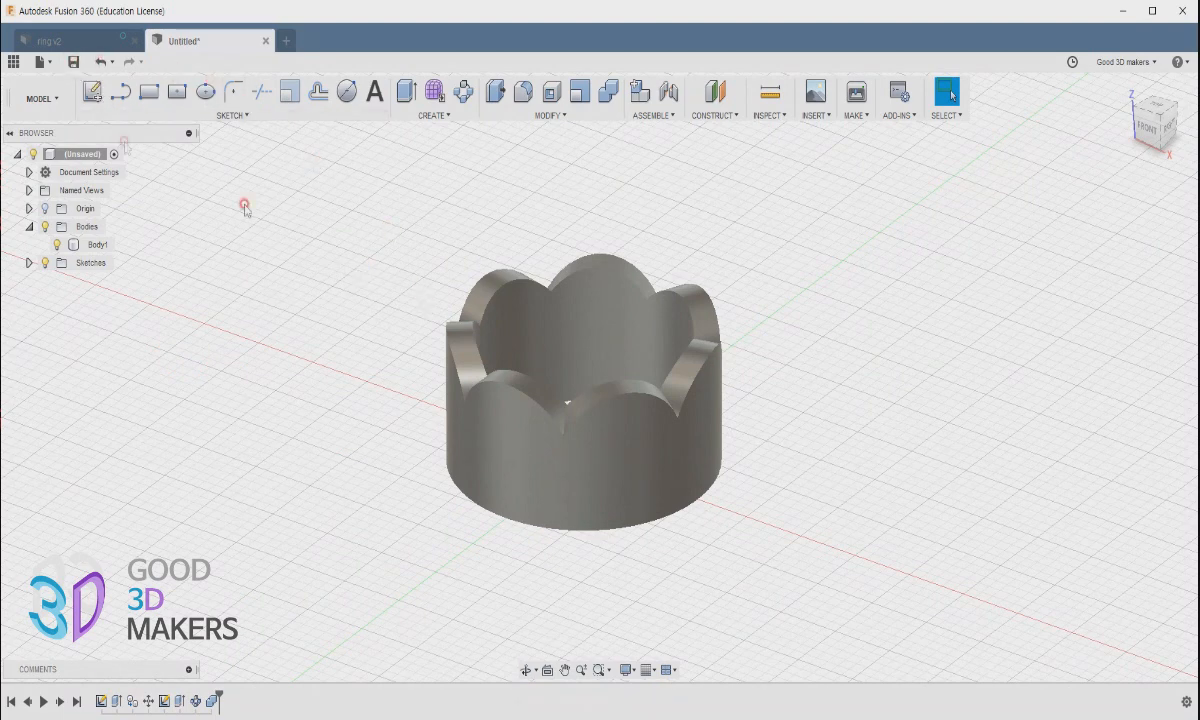
{"action": "left_click", "coordinate": [73, 61]}
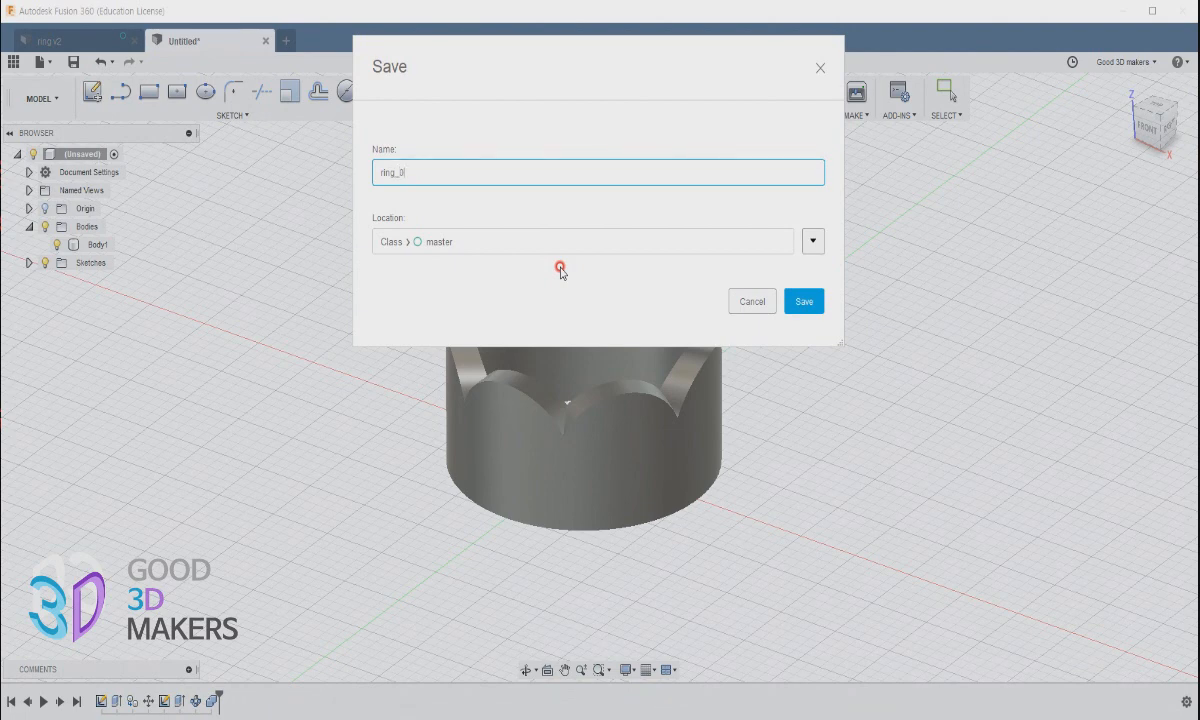
{"action": "key", "text": "Return"}
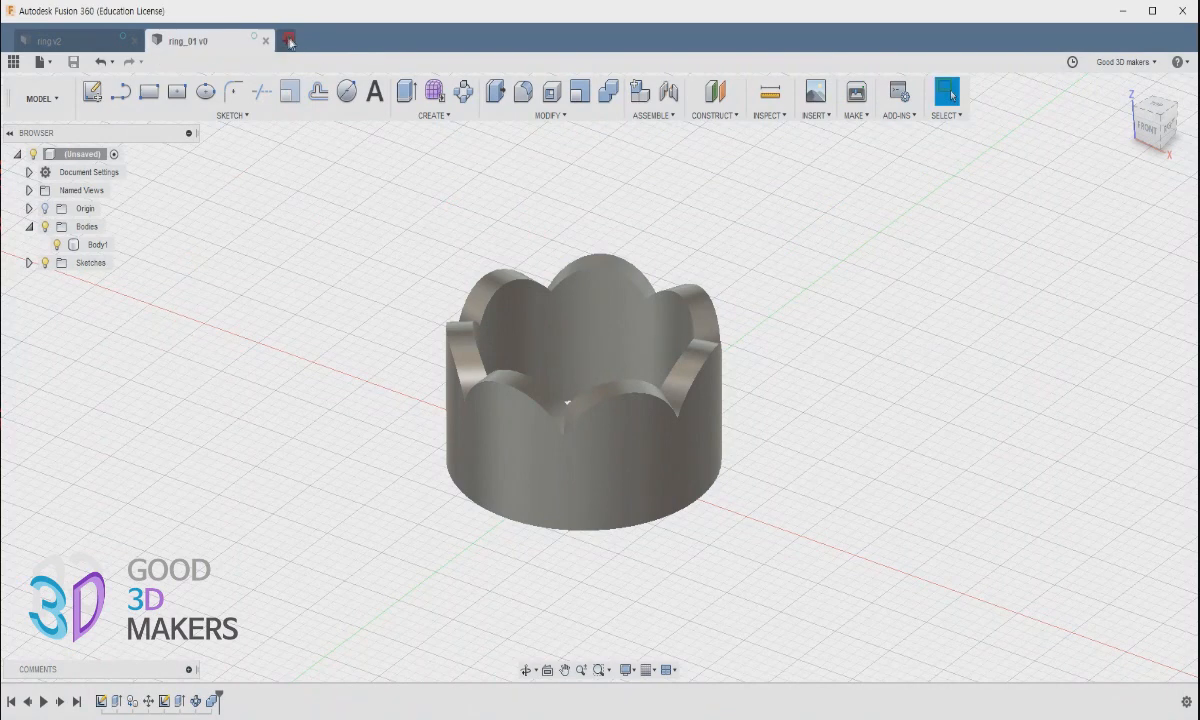
Step: Start a new design and sketch a 17 mm diameter circle centred on the origin on the horizontal plane
{"action": "left_click", "coordinate": [290, 40]}
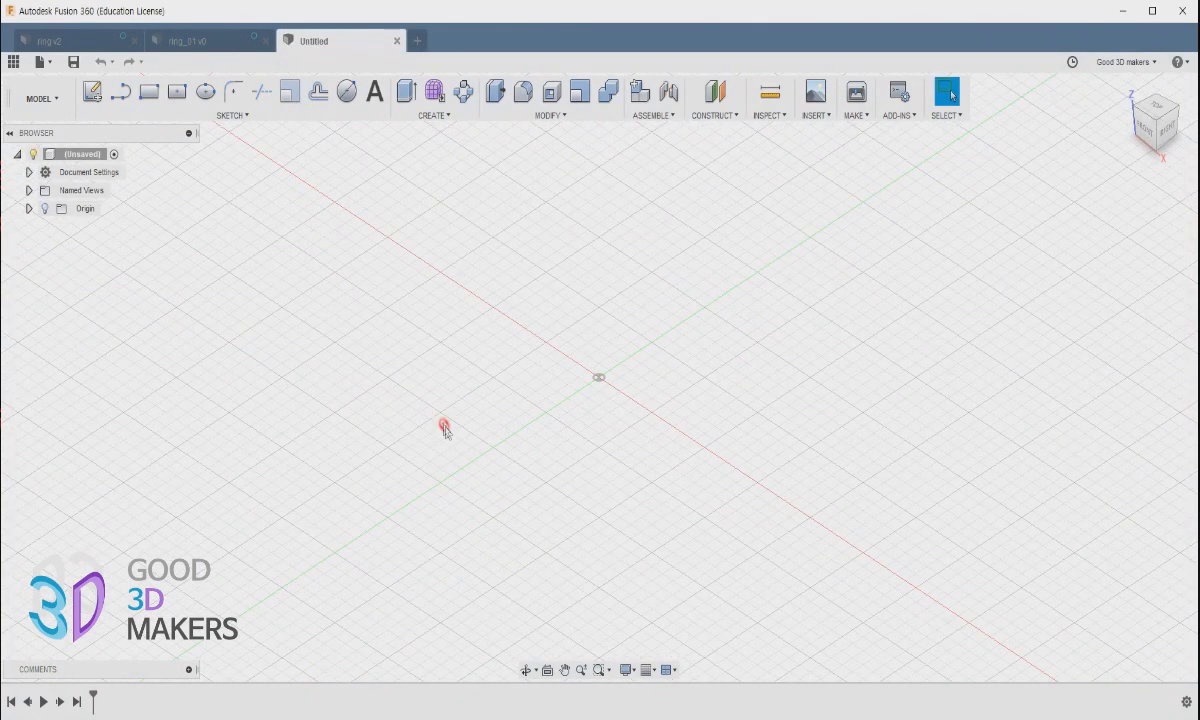
{"action": "left_click", "coordinate": [346, 91]}
{"action": "left_click", "coordinate": [677, 378]}
{"action": "left_click", "coordinate": [544, 431]}
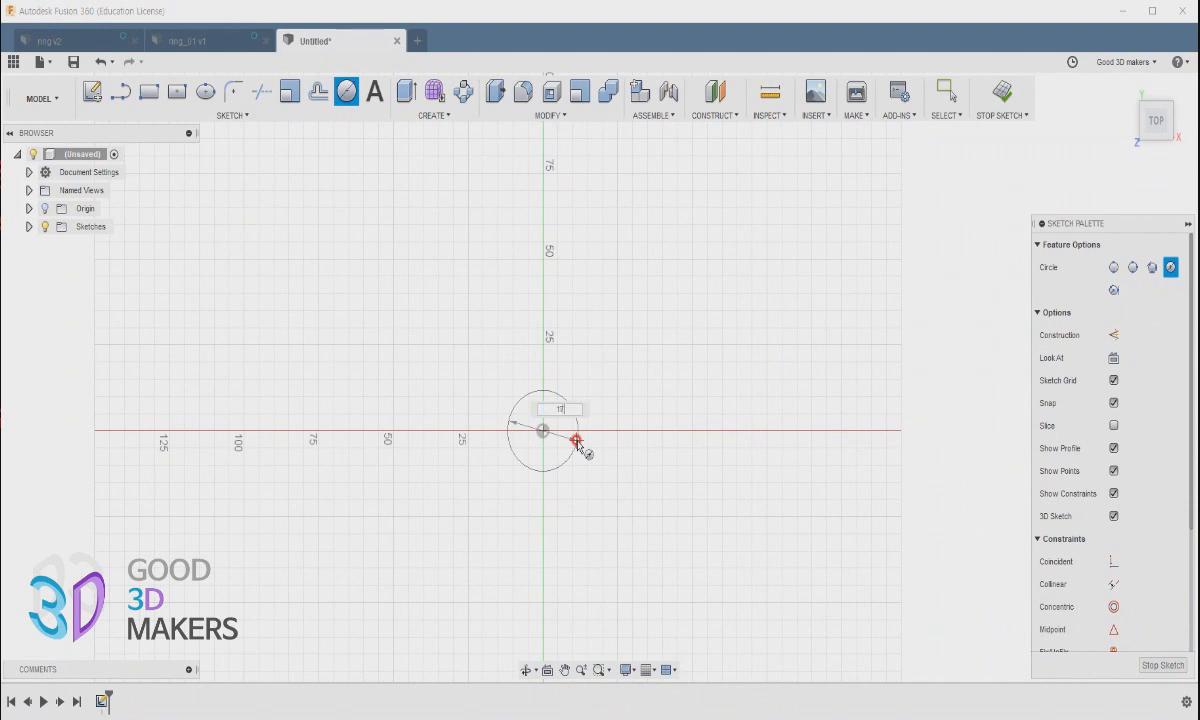
{"action": "type", "text": "17"}
{"action": "key", "text": "Return"}
{"action": "key", "text": "Escape"}
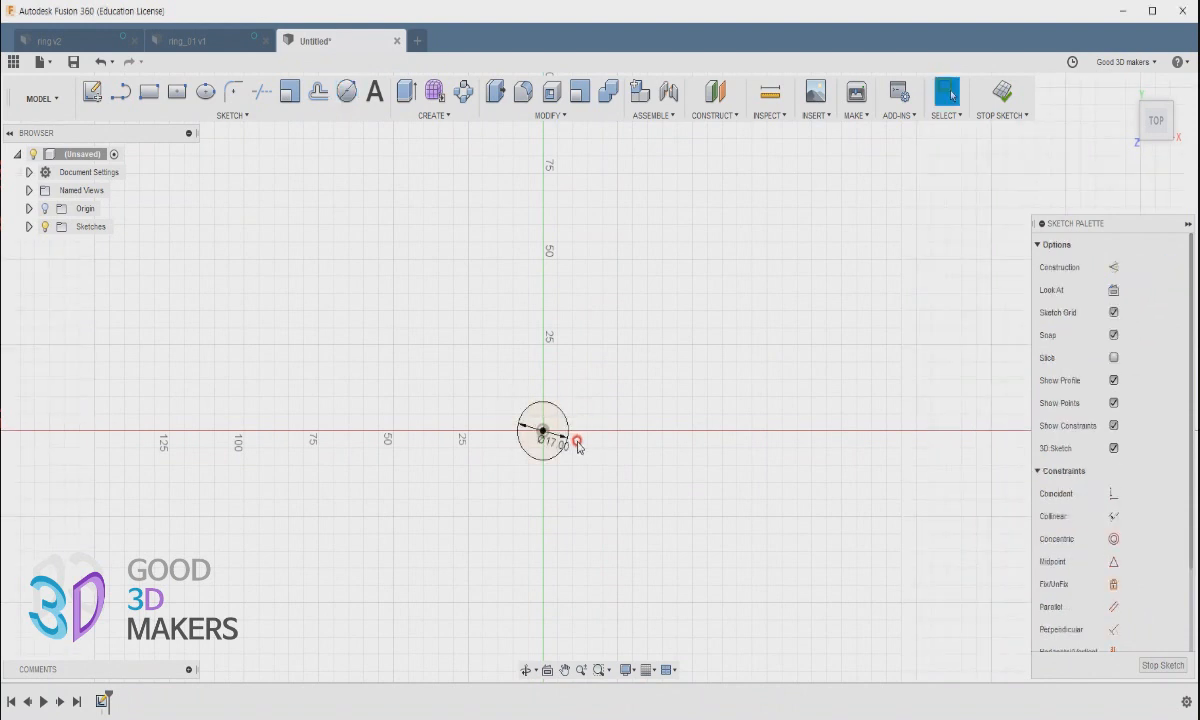
Step: Offset the 17 mm circle outward by 2 mm
{"action": "scroll", "coordinate": [556, 468], "scroll_direction": "down", "scroll_amount": 2}
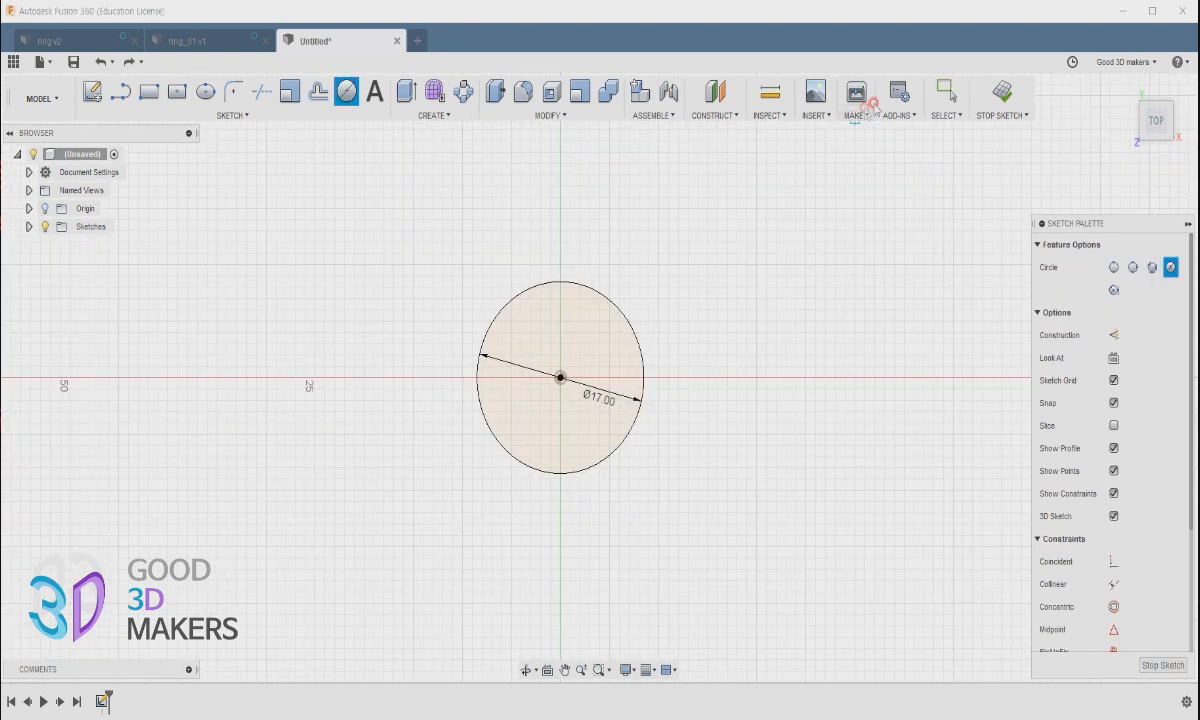
{"action": "left_click", "coordinate": [947, 92]}
{"action": "left_click", "coordinate": [318, 90]}
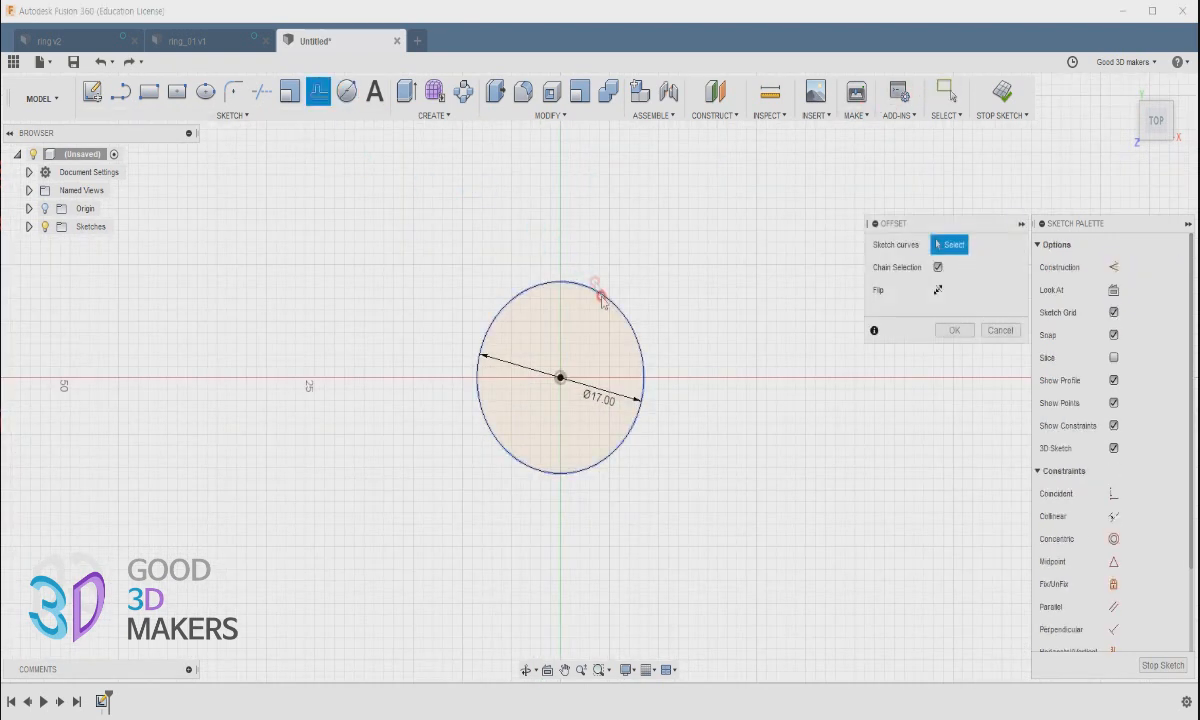
{"action": "left_click", "coordinate": [620, 298]}
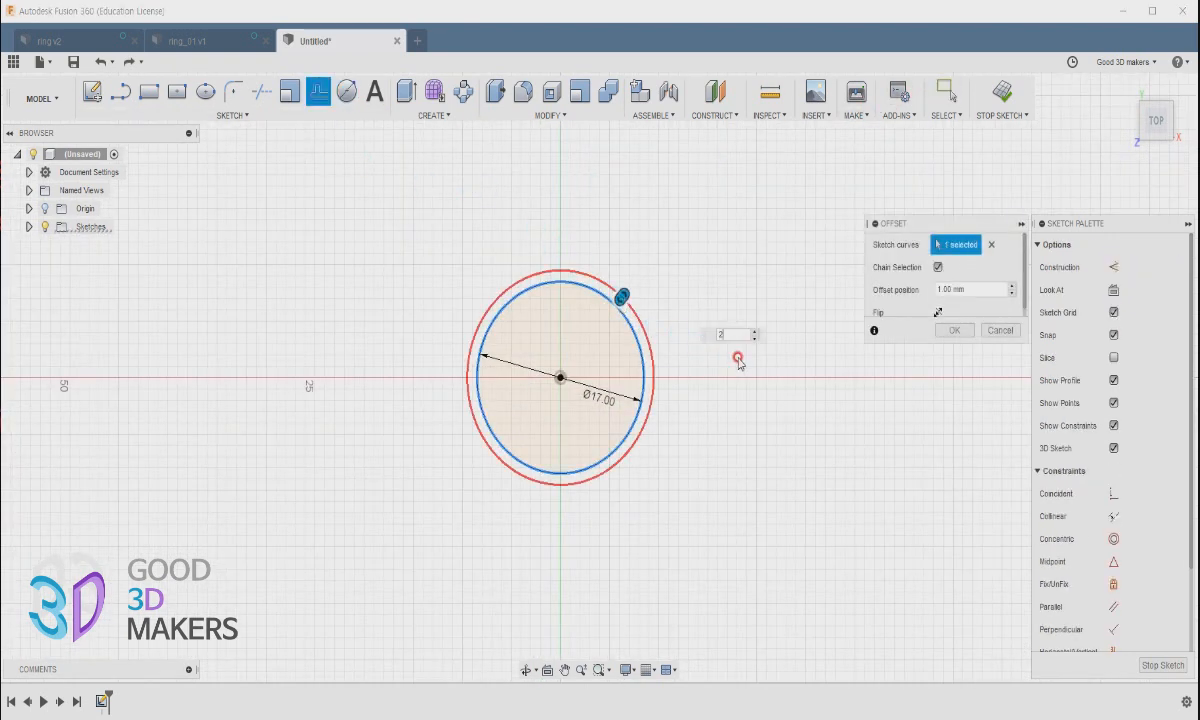
{"action": "key", "text": "Return"}
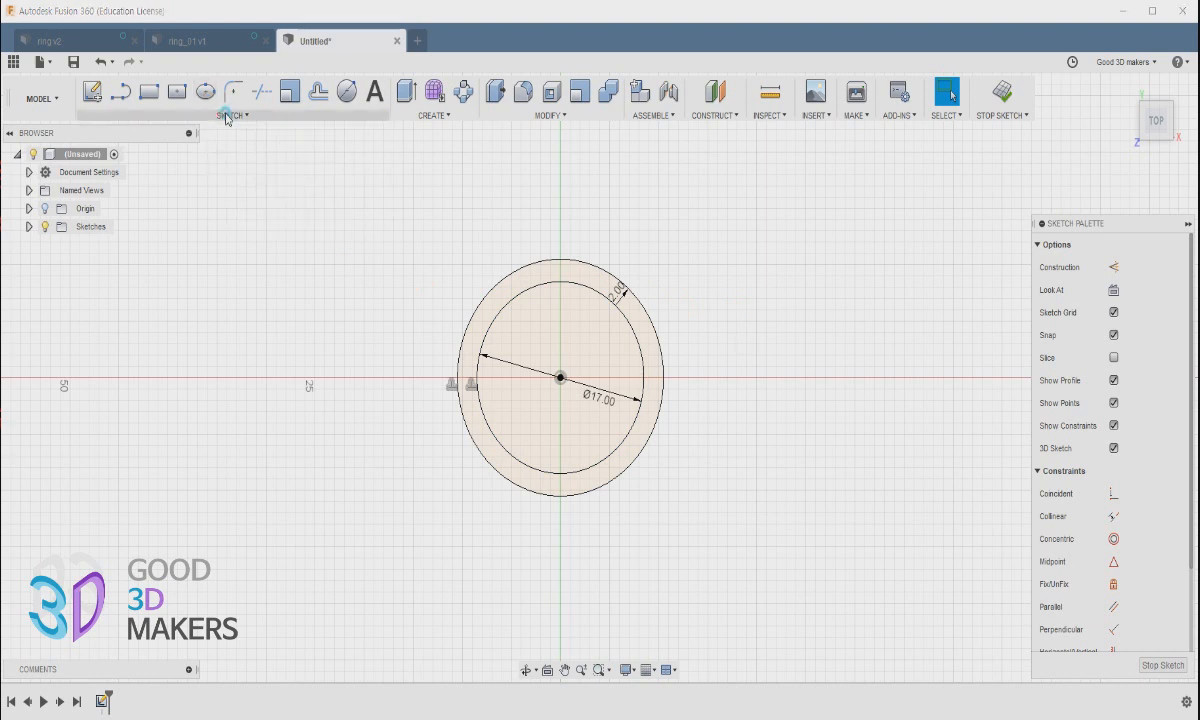
Step: Sketch an ellipse centred on the origin that meets the outer circle at the horizontal axis and extends slightly beyond it vertically
{"action": "left_click", "coordinate": [232, 115]}
{"action": "left_click", "coordinate": [123, 236]}
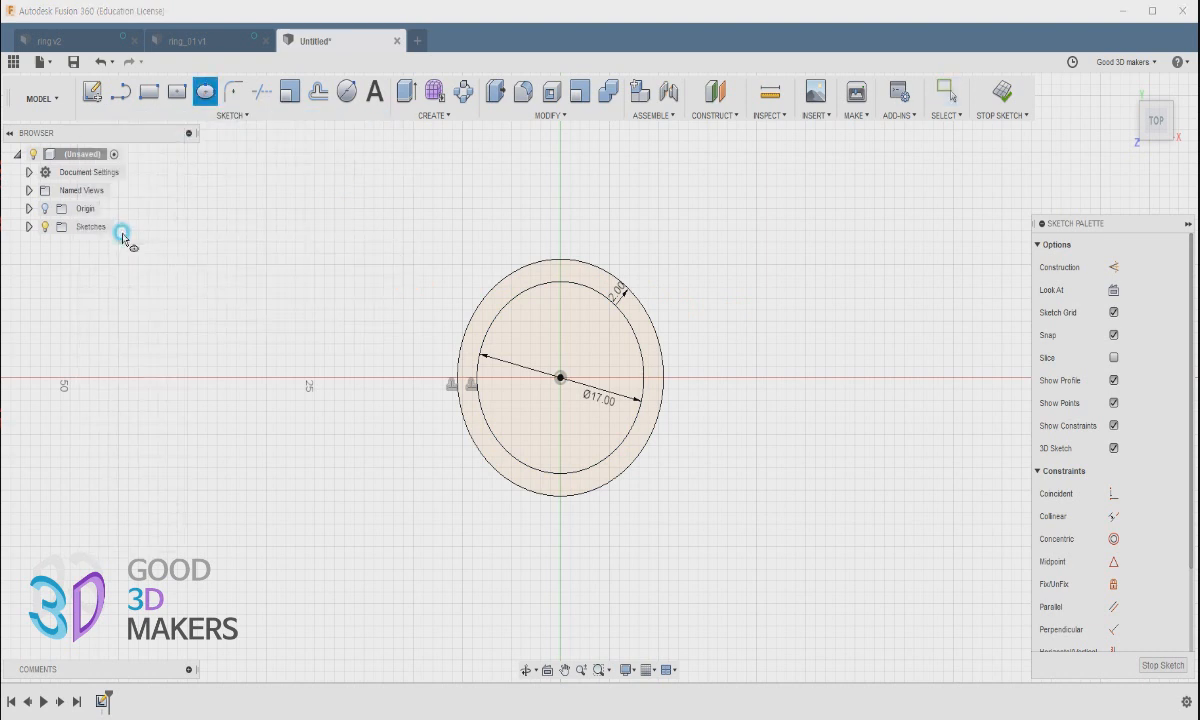
{"action": "left_click", "coordinate": [560, 378]}
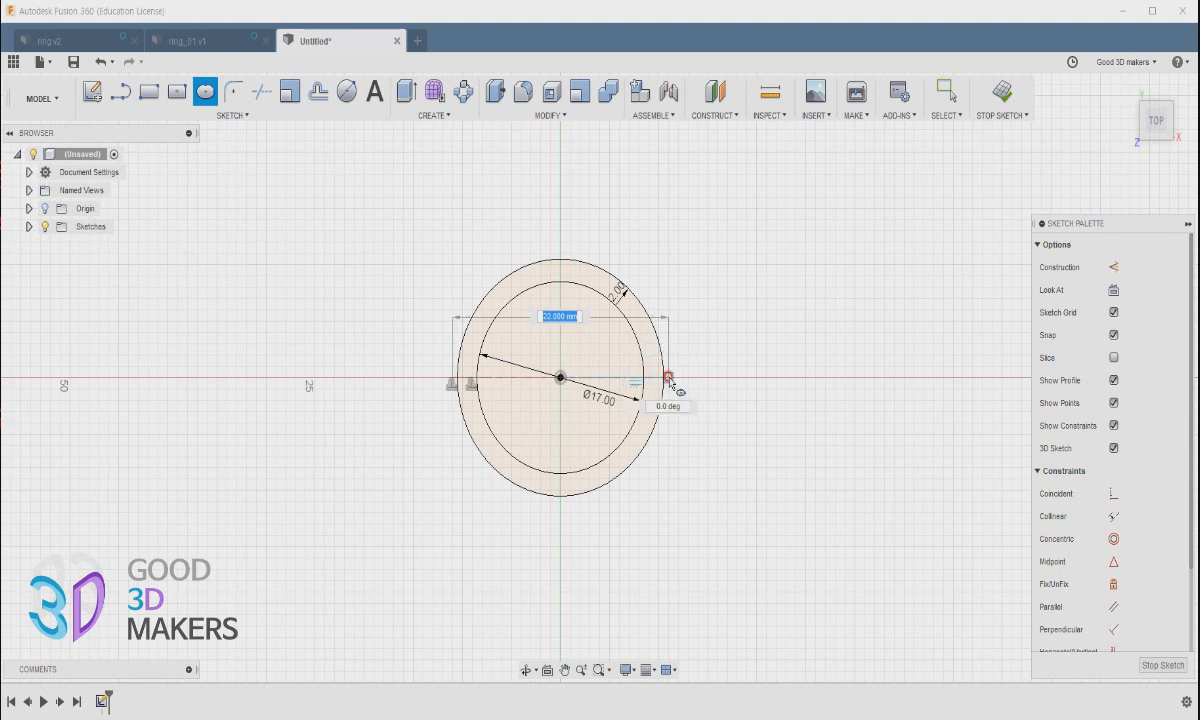
{"action": "scroll", "coordinate": [670, 383], "scroll_direction": "up", "scroll_amount": 3}
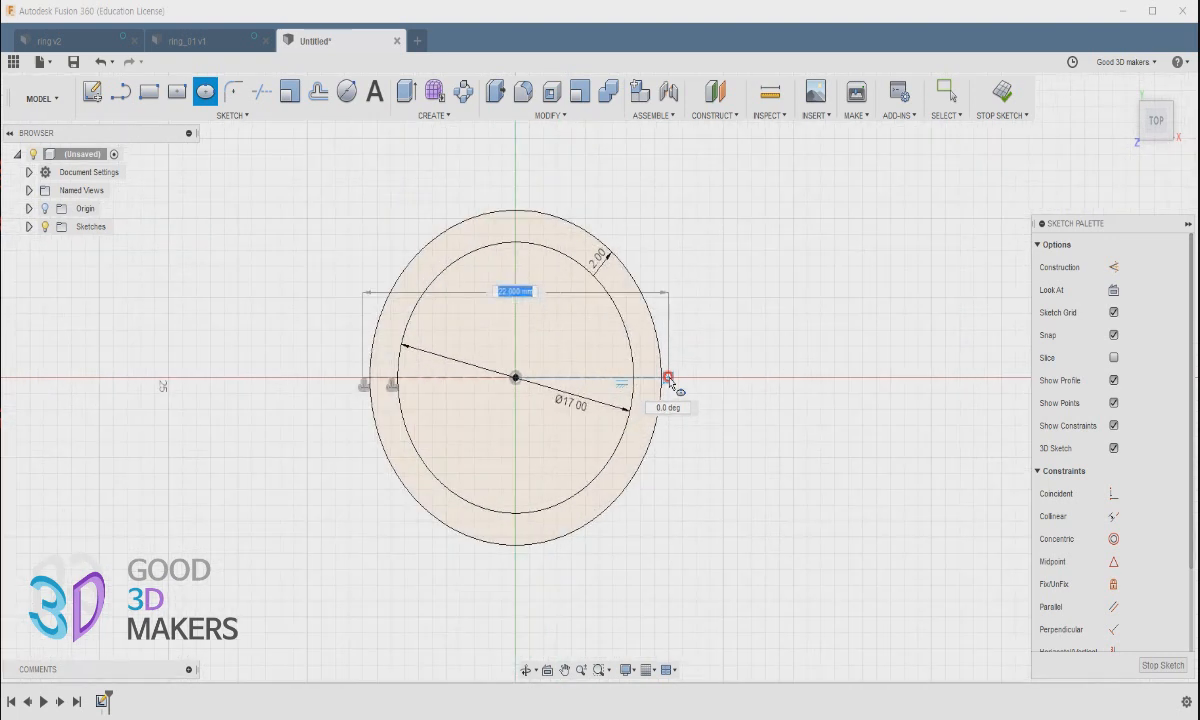
{"action": "left_click", "coordinate": [663, 377]}
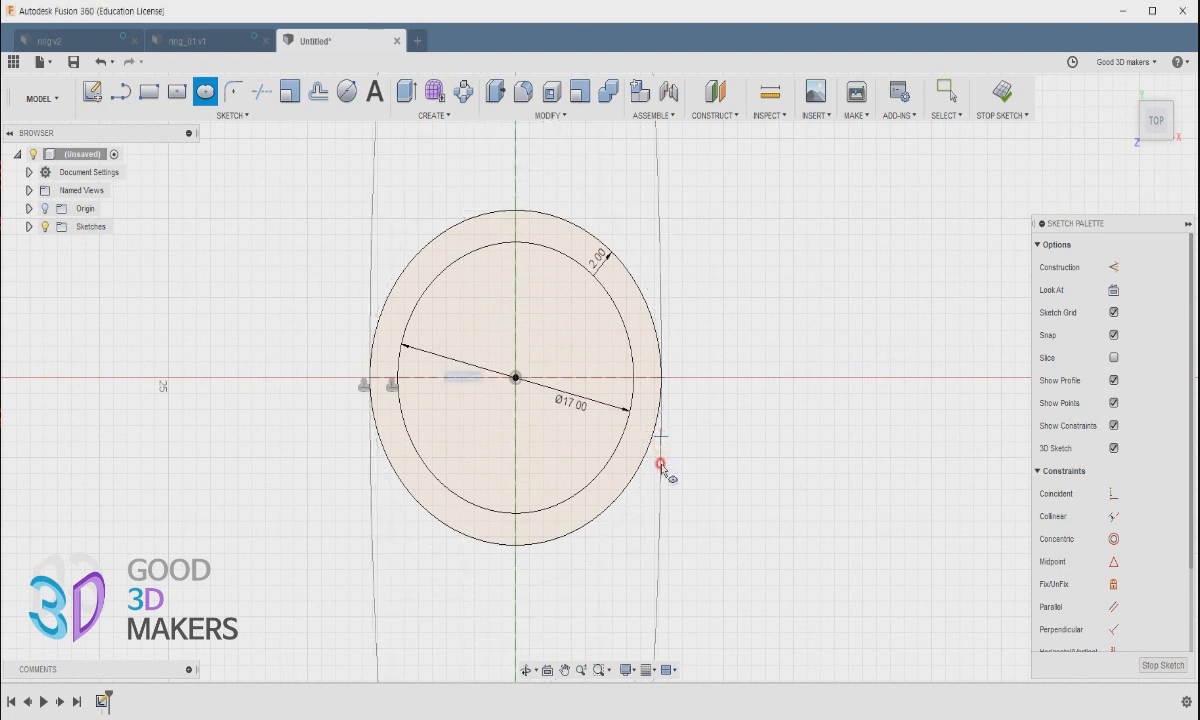
{"action": "scroll", "coordinate": [688, 364], "scroll_direction": "up", "scroll_amount": 1}
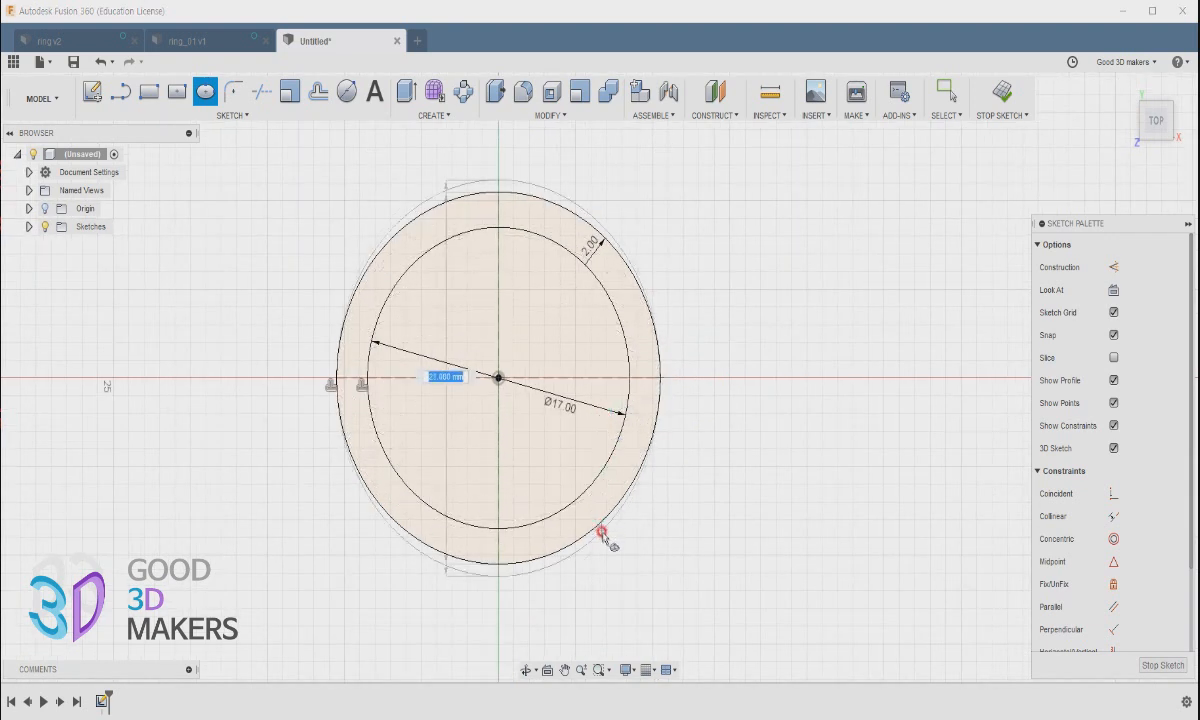
{"action": "left_click", "coordinate": [601, 533]}
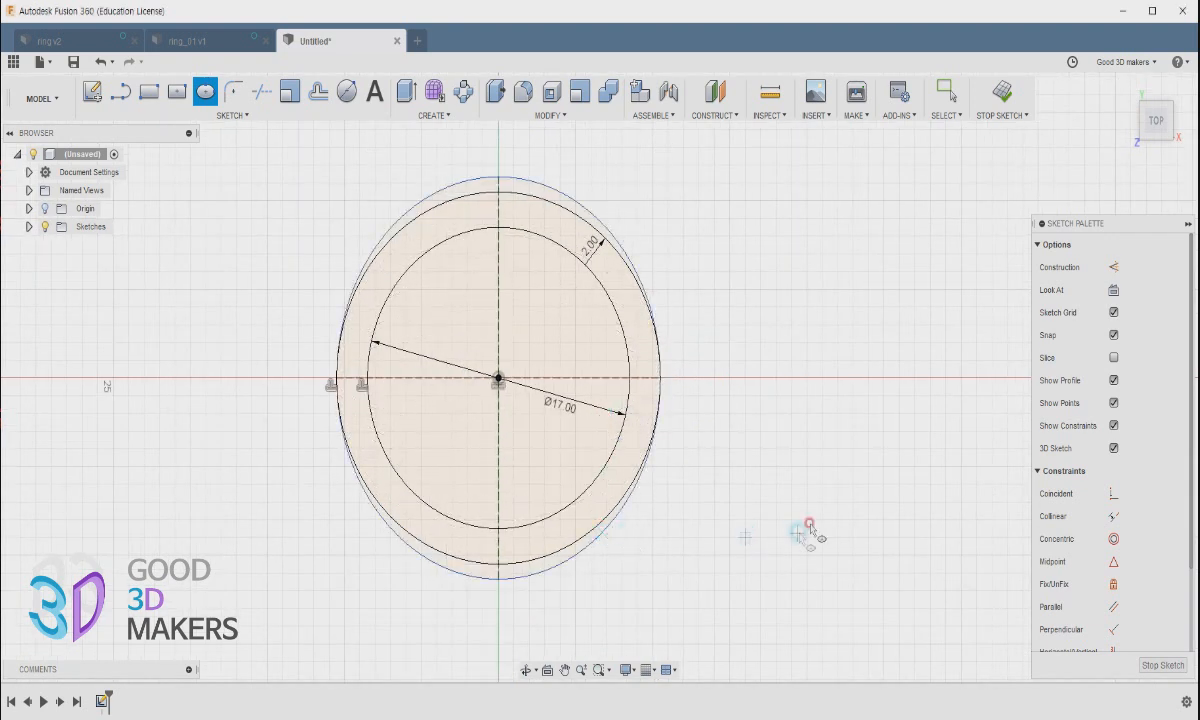
{"action": "scroll", "coordinate": [808, 488], "scroll_direction": "down", "scroll_amount": 1}
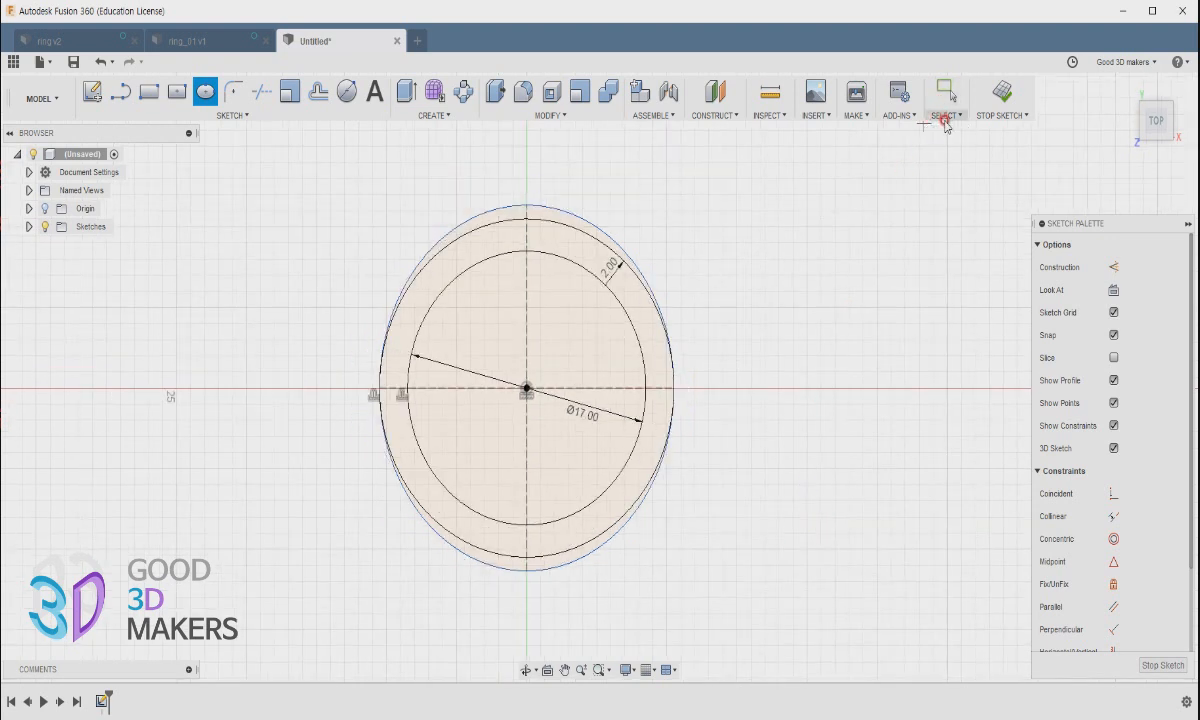
Step: Trim away the upper half of the ellipse and the lower arc of the offset circle to leave one outer contour
{"action": "mouse_move", "coordinate": [750, 445]}
{"action": "middle_mouse_down", "text": "shift"}
{"action": "mouse_move", "coordinate": [694, 470]}
{"action": "mouse_move", "coordinate": [670, 430]}
{"action": "mouse_move", "coordinate": [678, 461]}
{"action": "mouse_move", "coordinate": [745, 490]}
{"action": "middle_mouse_up", "text": "shift"}
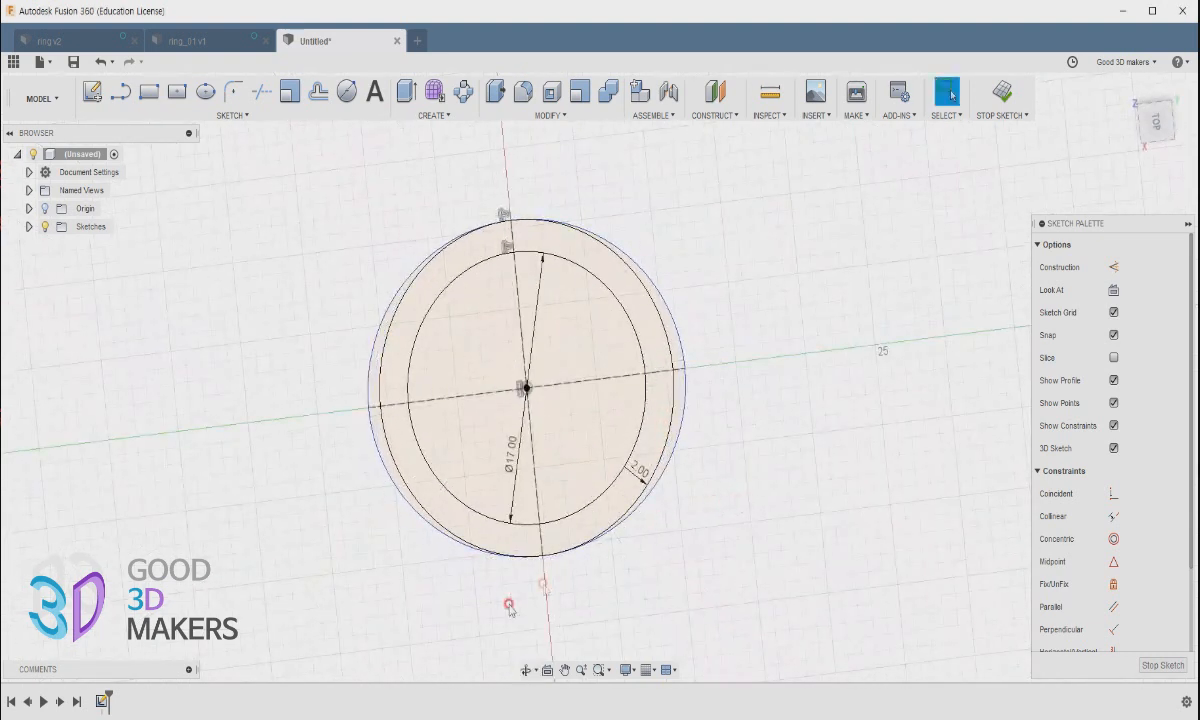
{"action": "mouse_move", "coordinate": [497, 626]}
{"action": "middle_mouse_down", "text": "shift"}
{"action": "mouse_move", "coordinate": [520, 544]}
{"action": "mouse_move", "coordinate": [662, 549]}
{"action": "mouse_move", "coordinate": [665, 571]}
{"action": "mouse_move", "coordinate": [650, 572]}
{"action": "middle_mouse_up", "text": "shift"}
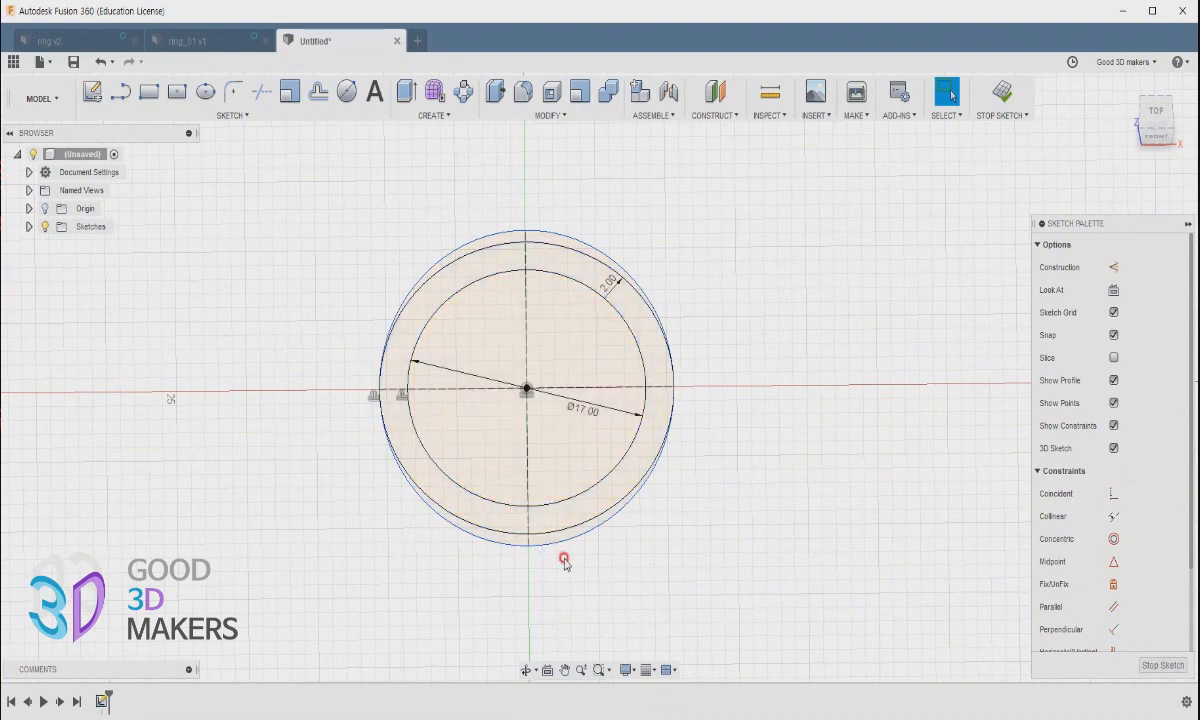
{"action": "left_click", "coordinate": [231, 115]}
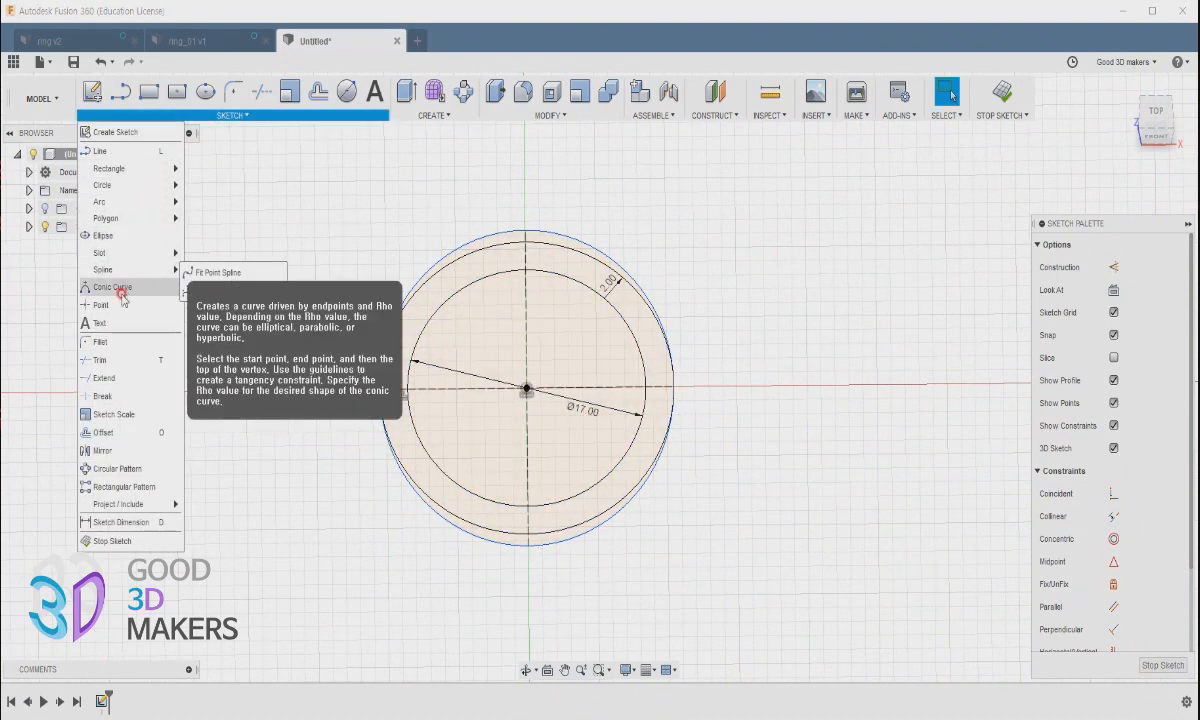
{"action": "left_click", "coordinate": [112, 359]}
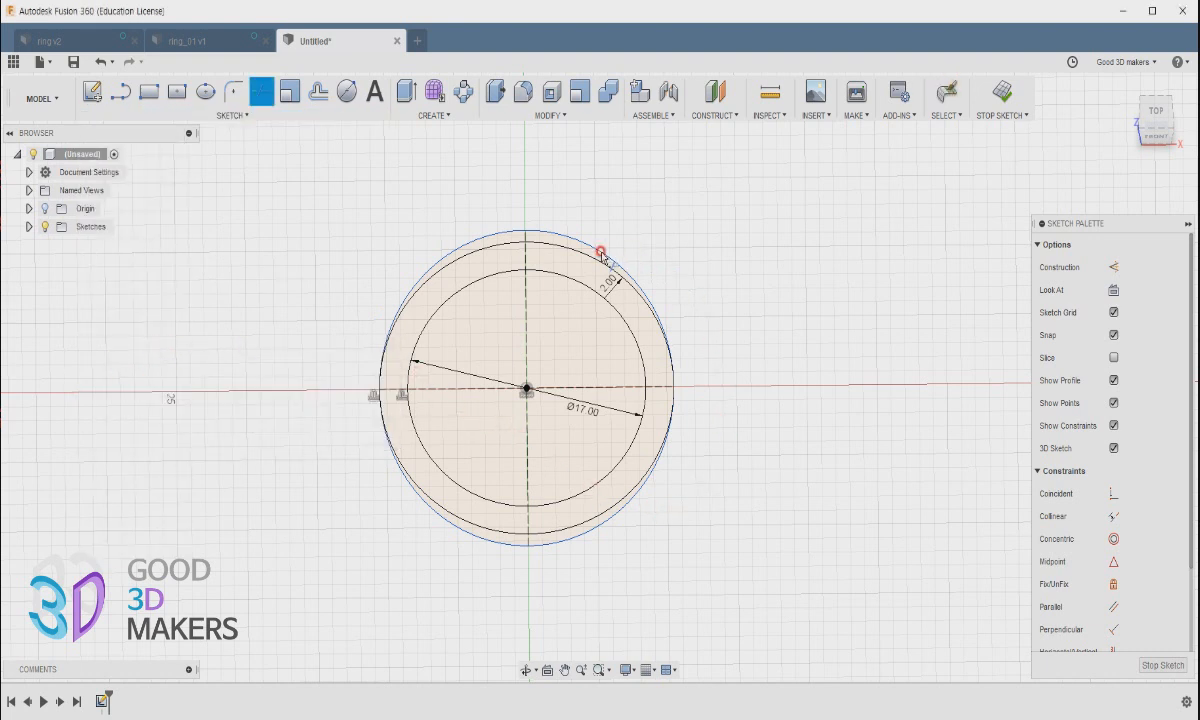
{"action": "left_click", "coordinate": [642, 292]}
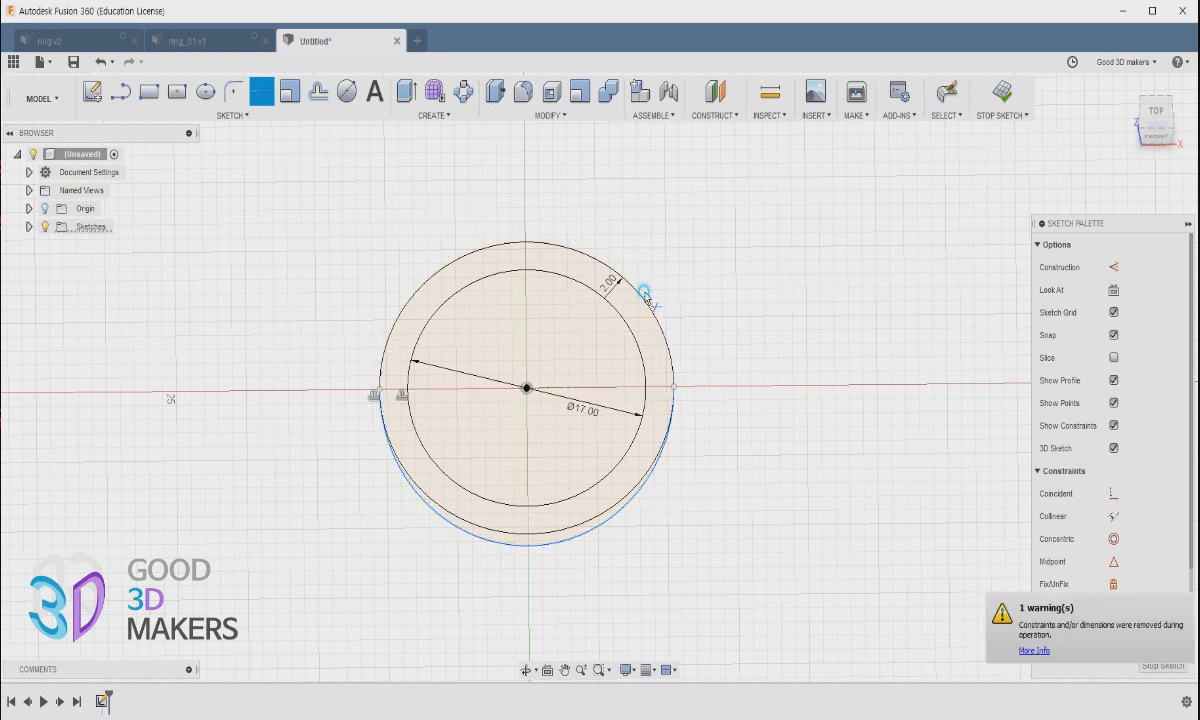
{"action": "middle_click_drag", "start_coordinate": [814, 434], "coordinate": [778, 469], "text": "shift"}
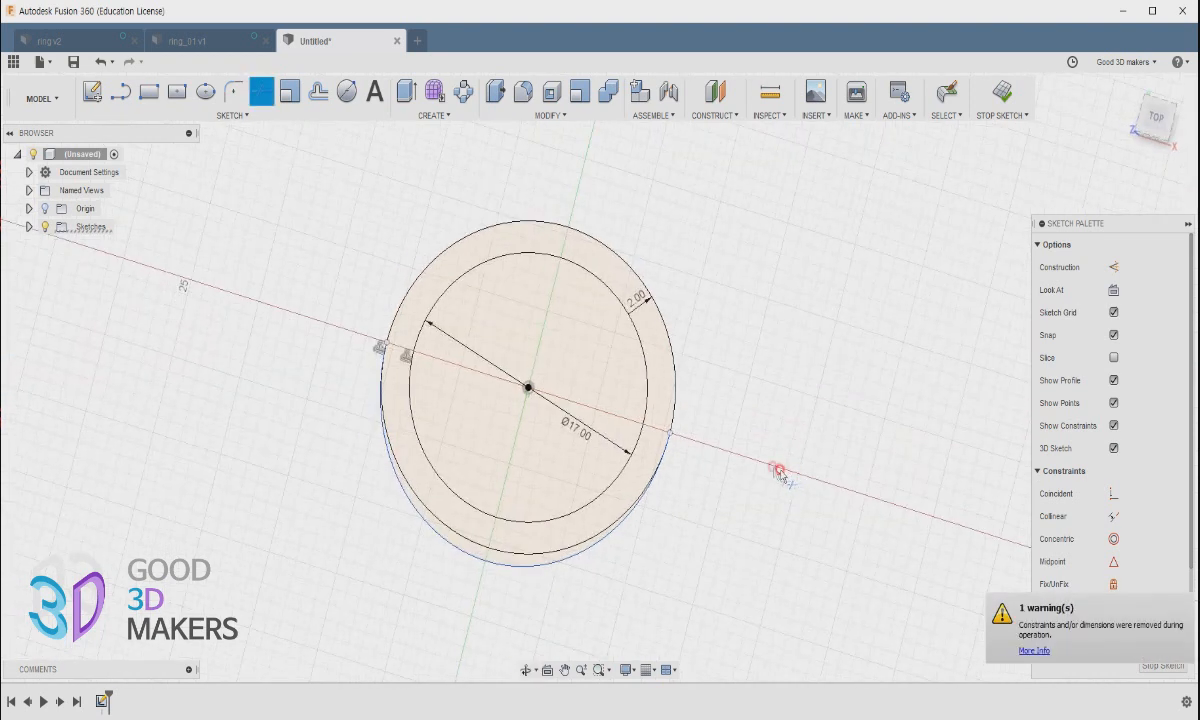
{"action": "left_click", "coordinate": [538, 553]}
{"action": "middle_click_drag", "start_coordinate": [850, 540], "coordinate": [780, 565], "text": "shift"}
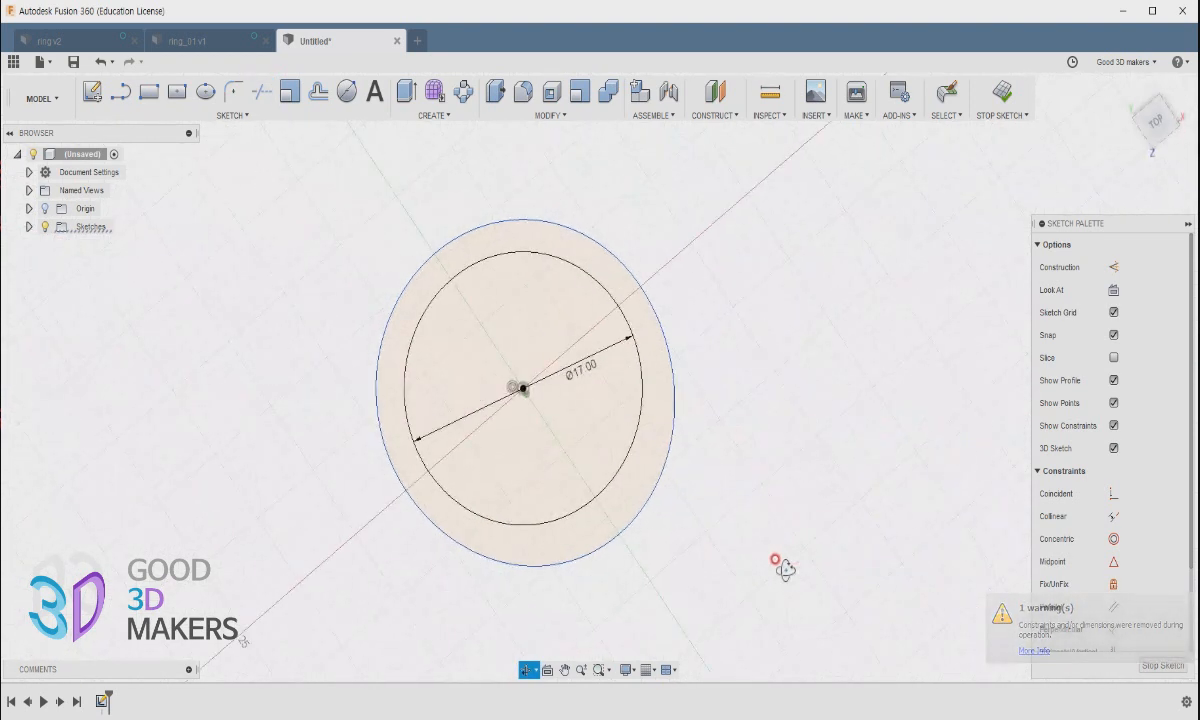
{"action": "left_click", "coordinate": [1155, 121]}
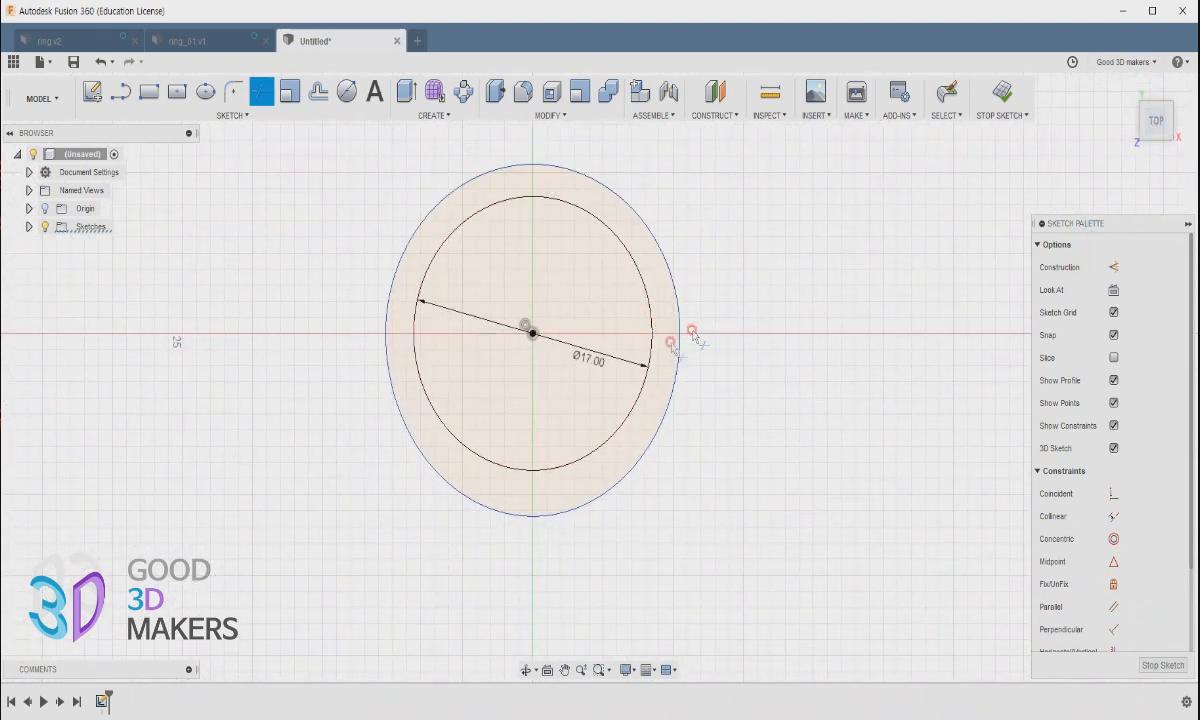
Step: Finish the sketch and extrude the band between the inner circle and the outer contour upward about 5 mm as a new body
{"action": "left_click", "coordinate": [1163, 664]}
{"action": "mouse_move", "coordinate": [911, 608]}
{"action": "middle_mouse_down", "text": "shift"}
{"action": "mouse_move", "coordinate": [852, 568]}
{"action": "mouse_move", "coordinate": [815, 556]}
{"action": "mouse_move", "coordinate": [811, 567]}
{"action": "middle_mouse_up", "text": "shift"}
{"action": "left_click", "coordinate": [406, 91]}
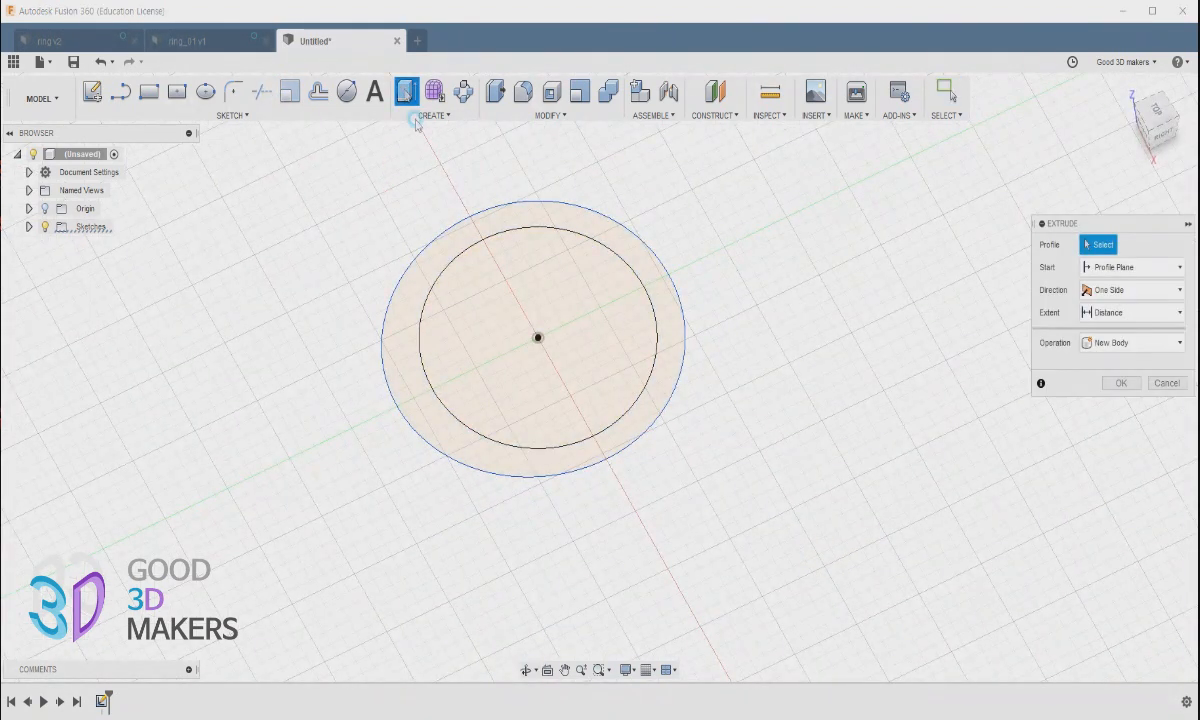
{"action": "left_click", "coordinate": [451, 247]}
{"action": "left_click_drag", "start_coordinate": [427, 377], "coordinate": [425, 325]}
{"action": "middle_click_drag", "start_coordinate": [568, 350], "coordinate": [634, 243], "text": "shift"}
{"action": "left_click", "coordinate": [1116, 429]}
{"action": "middle_click_drag", "start_coordinate": [656, 442], "coordinate": [685, 545], "text": "shift"}
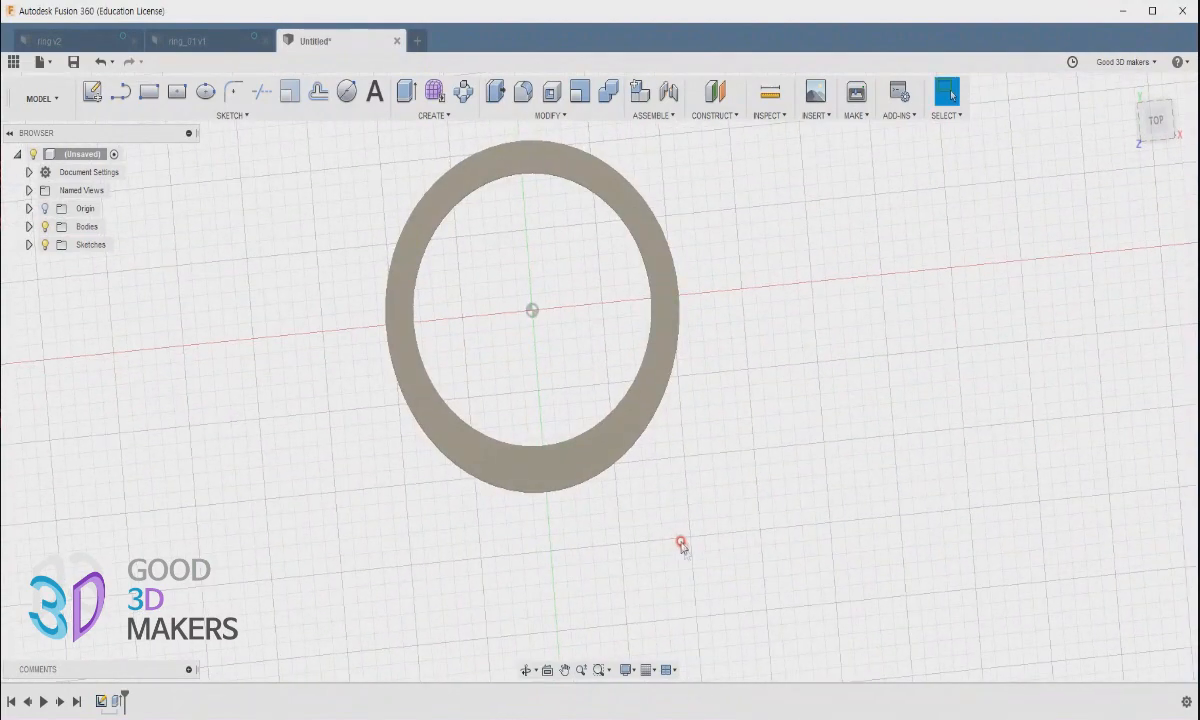
{"action": "middle_click_drag", "start_coordinate": [592, 492], "coordinate": [607, 412], "text": "shift"}
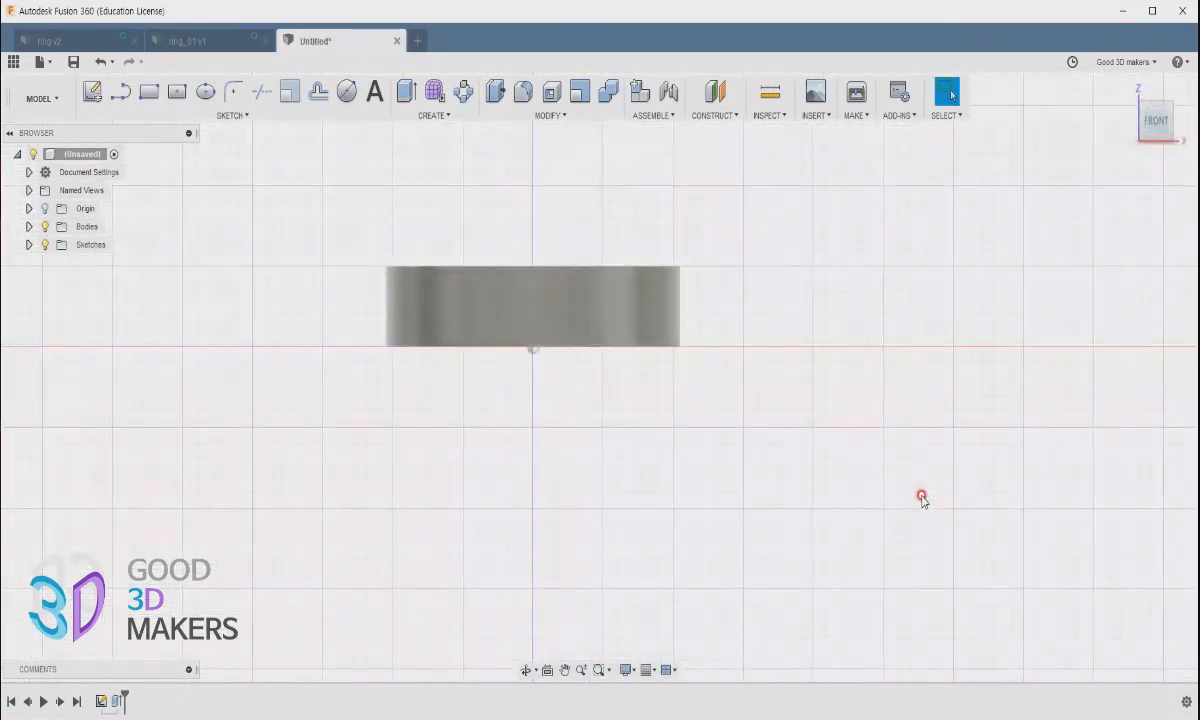
{"action": "middle_click_drag", "start_coordinate": [921, 497], "coordinate": [830, 533], "text": "shift"}
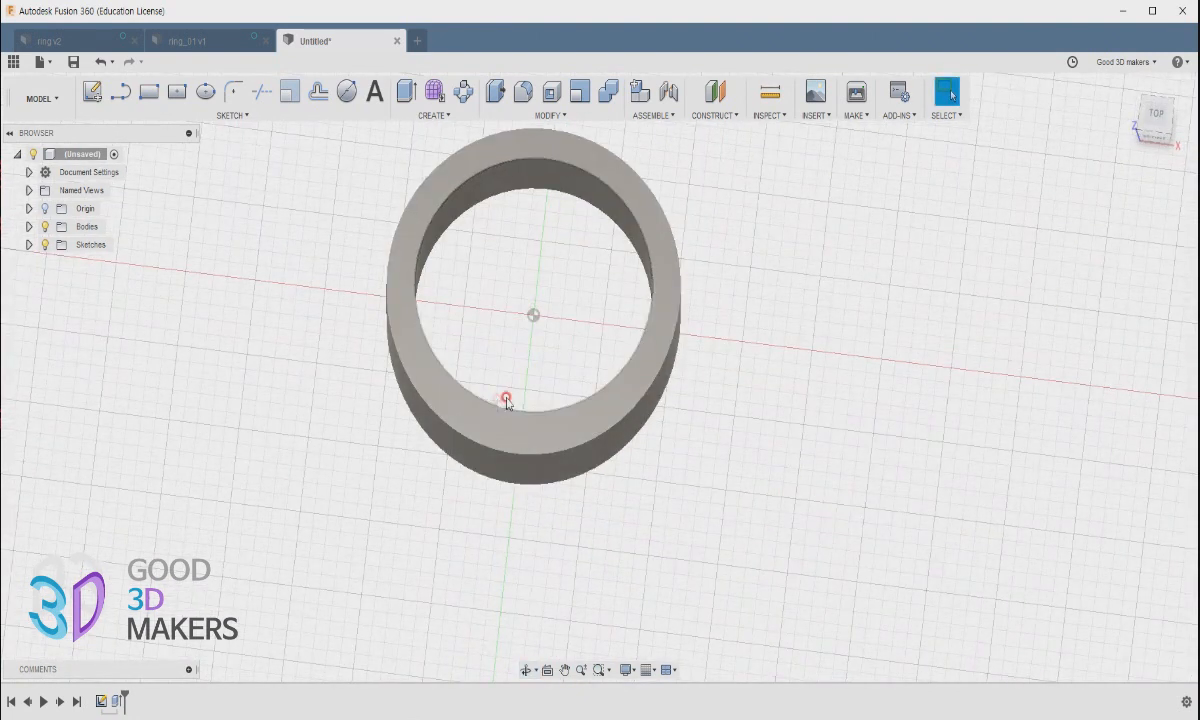
{"action": "middle_click_drag", "start_coordinate": [530, 425], "coordinate": [617, 385], "text": "shift"}
{"action": "middle_click_drag", "start_coordinate": [268, 421], "coordinate": [410, 495], "text": "shift"}
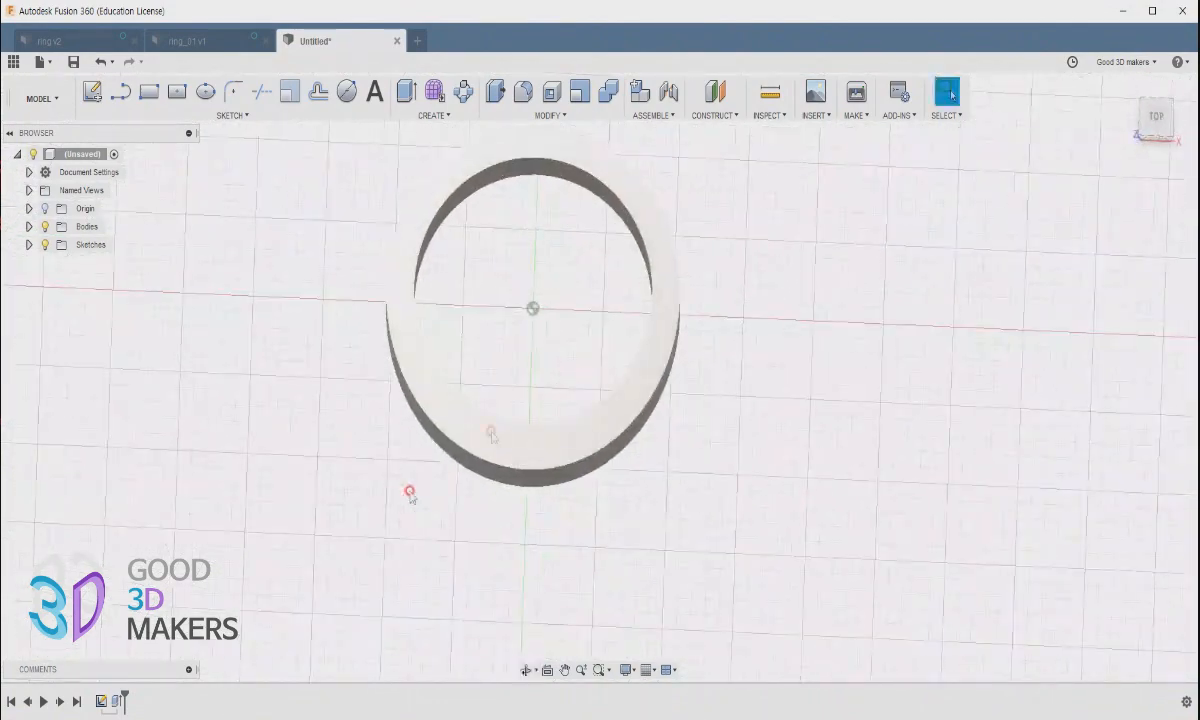
Step: Sketch a tall, narrow ellipse on the front plane, left of the vertical axis, with its lower end overlapping the ring's upper edge
{"action": "middle_click_drag", "start_coordinate": [1174, 207], "coordinate": [1175, 175], "text": "shift"}
{"action": "left_click", "coordinate": [1156, 140]}
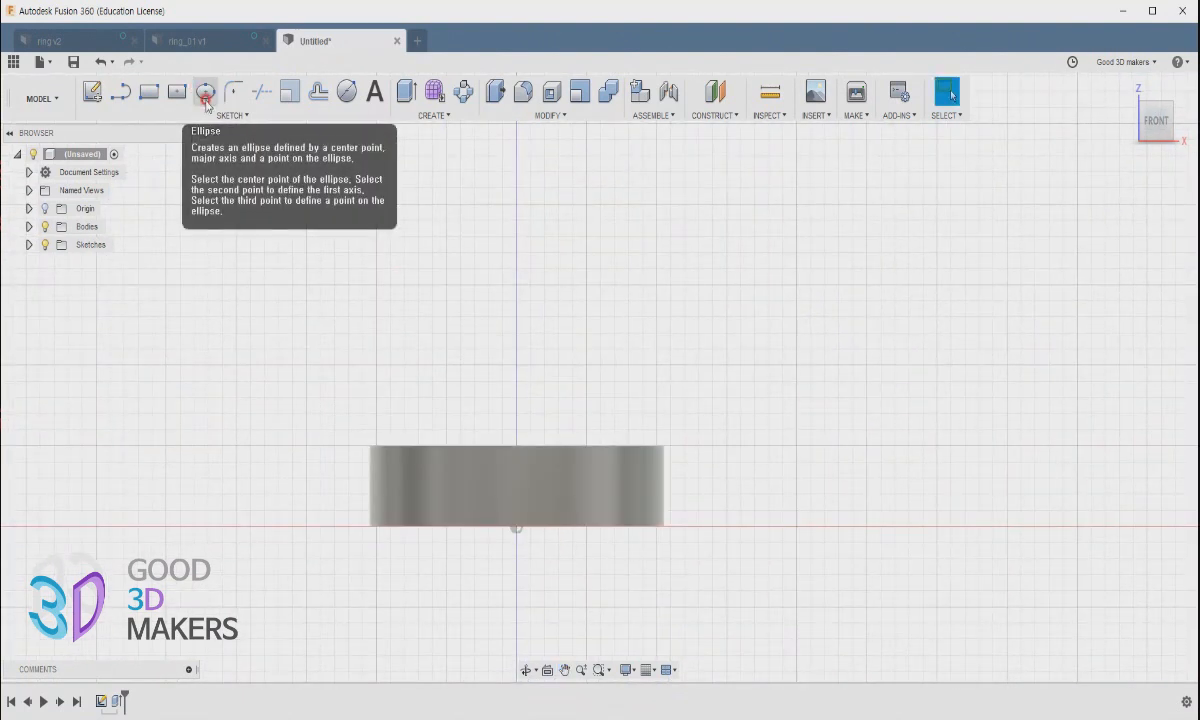
{"action": "left_click", "coordinate": [206, 92]}
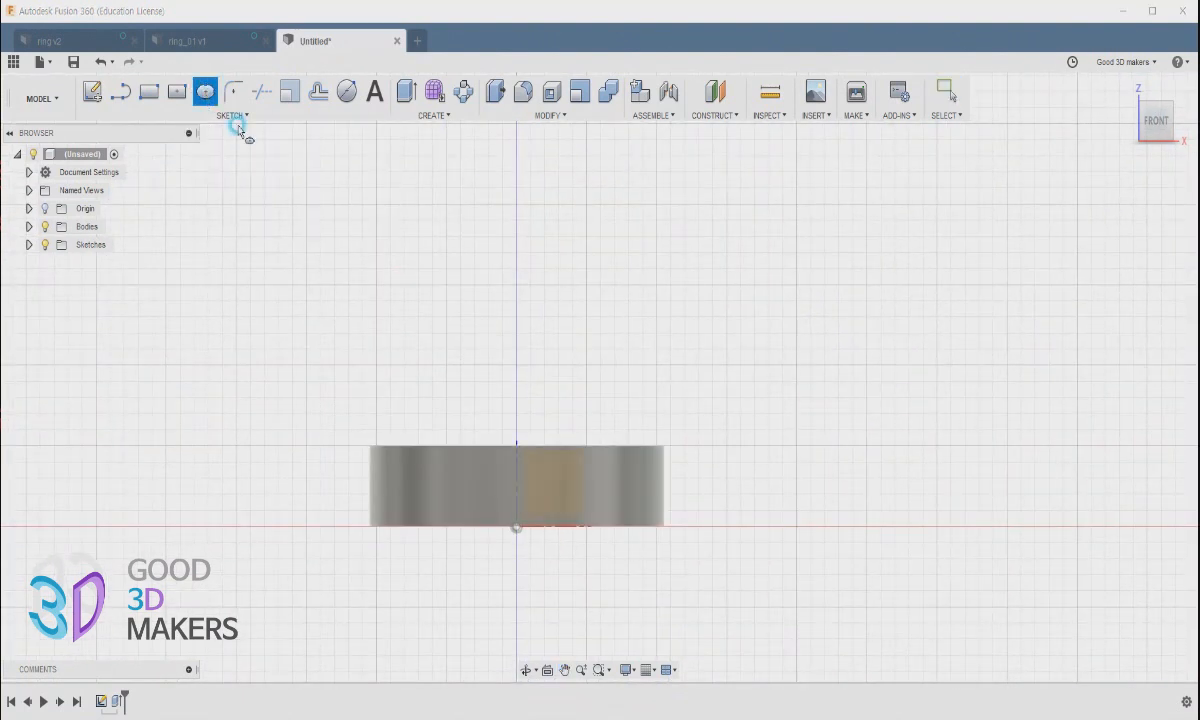
{"action": "left_click", "coordinate": [546, 485]}
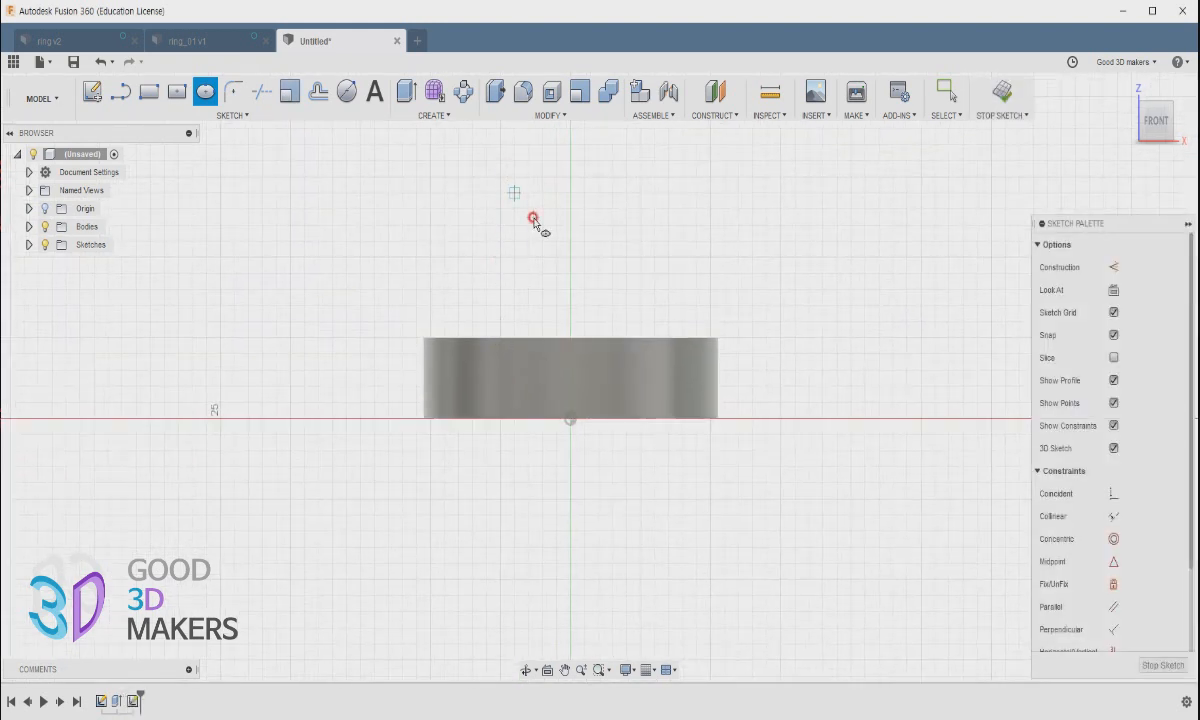
{"action": "middle_click_drag", "start_coordinate": [533, 218], "coordinate": [509, 348]}
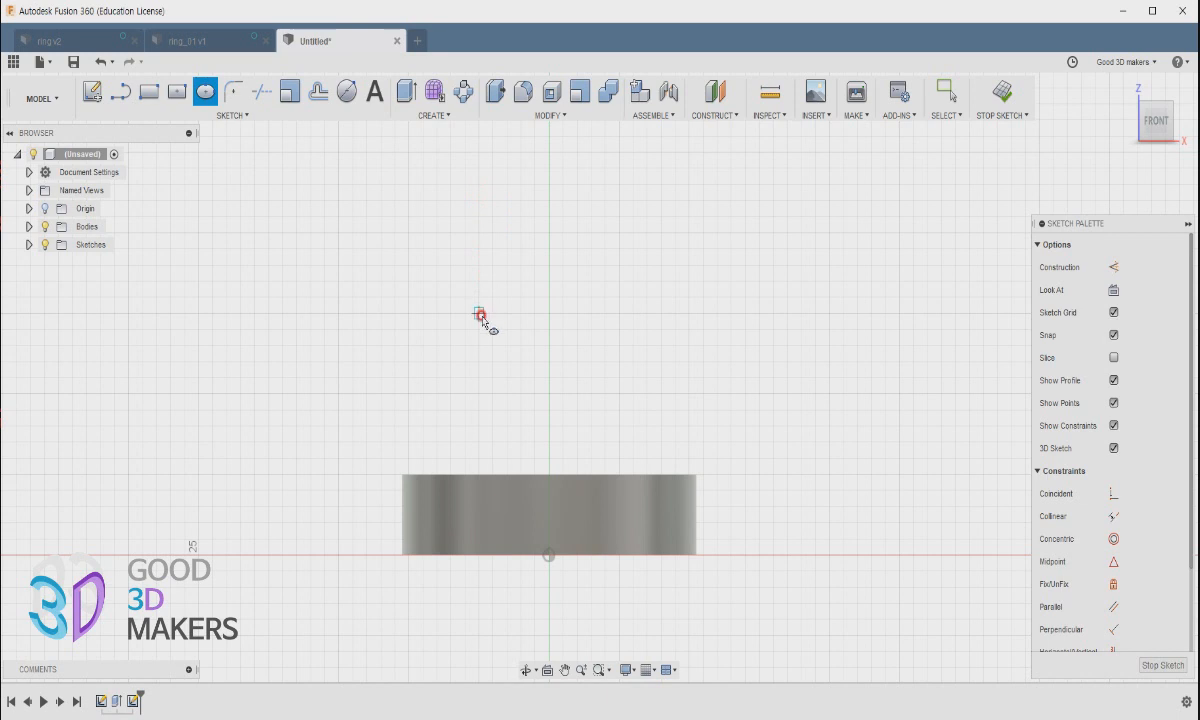
{"action": "left_click", "coordinate": [465, 314]}
{"action": "left_click", "coordinate": [520, 313]}
{"action": "left_click", "coordinate": [515, 381]}
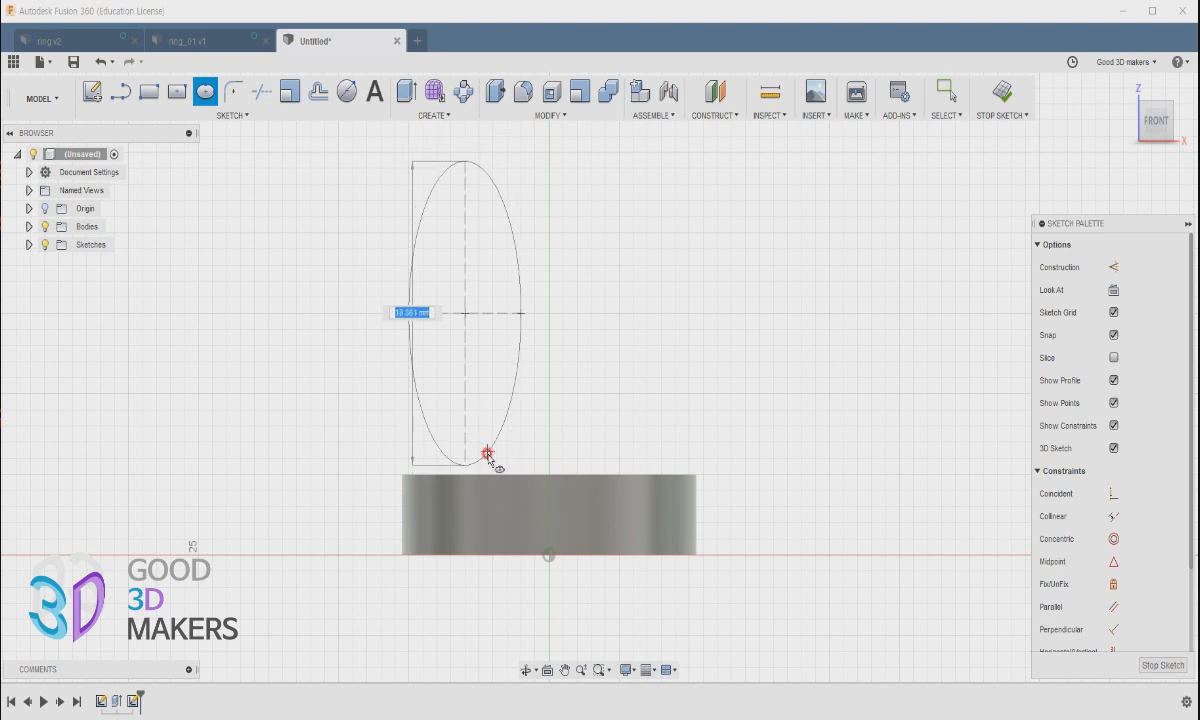
{"action": "left_click", "coordinate": [494, 470]}
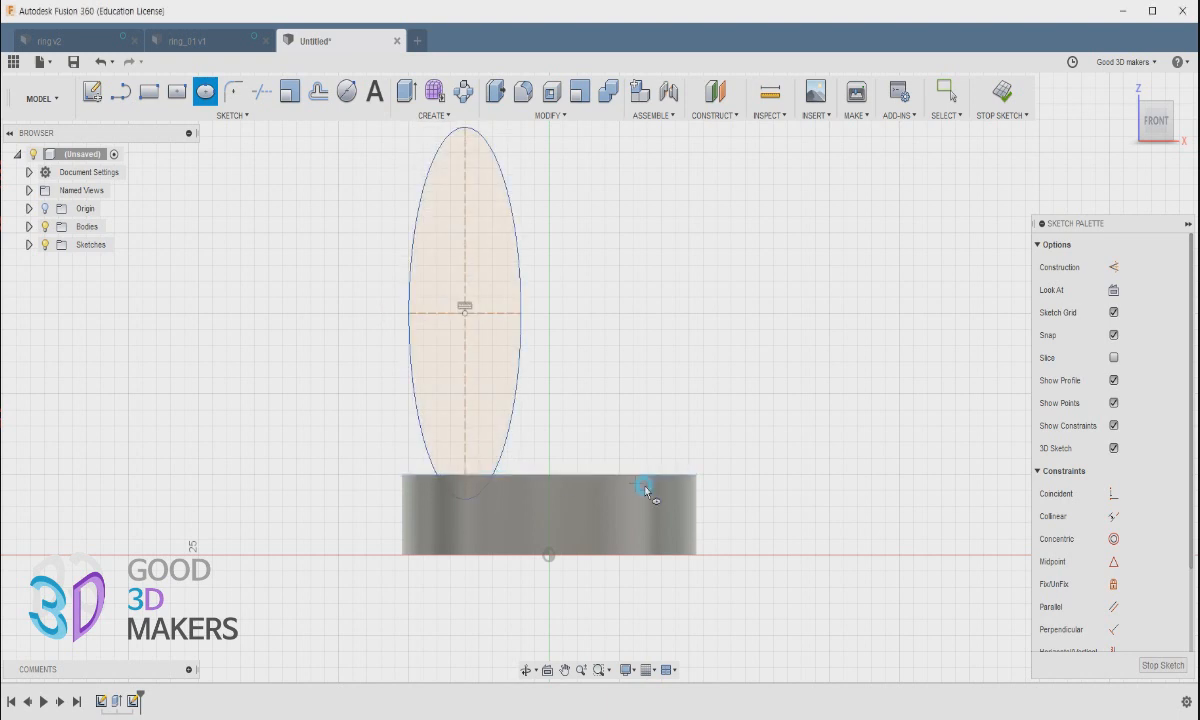
Step: Reshape the ellipse to make it narrower and lower it slightly towards the ring
{"action": "left_click", "coordinate": [946, 92]}
{"action": "mouse_move", "coordinate": [546, 372]}
{"action": "left_mouse_down"}
{"action": "mouse_move", "coordinate": [496, 348]}
{"action": "mouse_move", "coordinate": [501, 364]}
{"action": "left_mouse_up"}
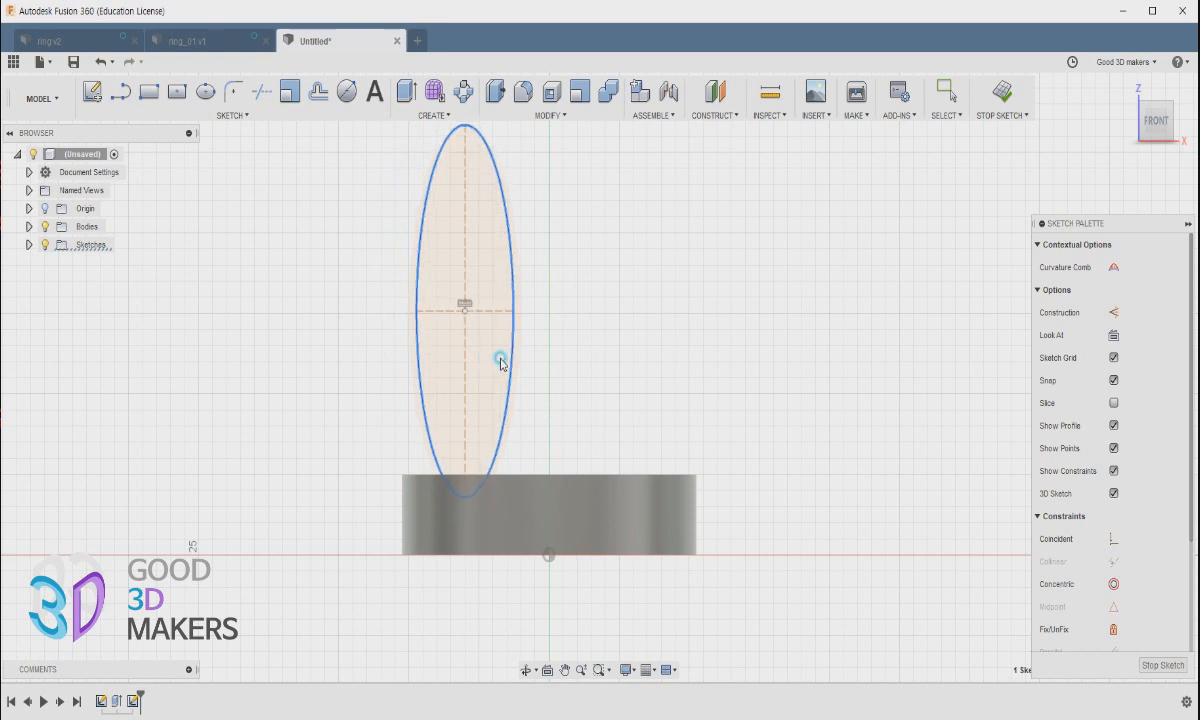
{"action": "left_click", "coordinate": [626, 312]}
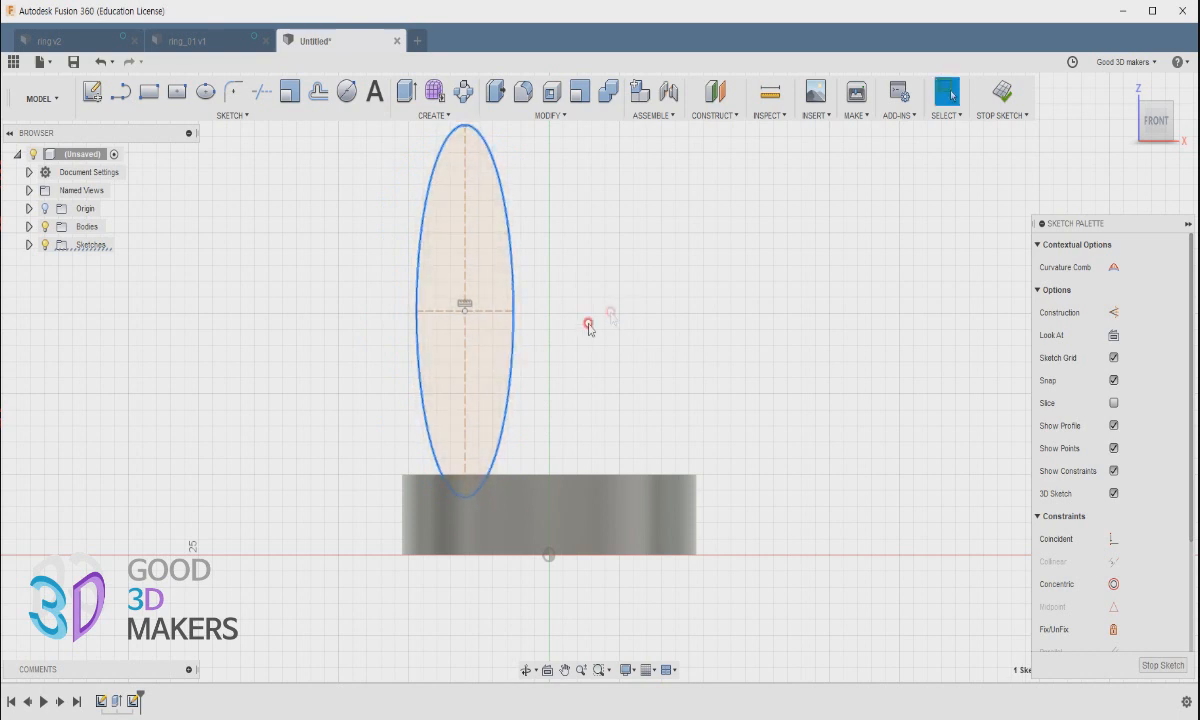
{"action": "mouse_move", "coordinate": [516, 346]}
{"action": "left_mouse_down"}
{"action": "mouse_move", "coordinate": [508, 373]}
{"action": "mouse_move", "coordinate": [547, 373]}
{"action": "mouse_move", "coordinate": [511, 368]}
{"action": "left_mouse_up"}
Step: Move the ellipse about 1.2 mm in X and 1.2 mm in Y, and rotate it -5 degrees about Z
{"action": "right_click", "coordinate": [557, 338]}
{"action": "left_click", "coordinate": [537, 354]}
{"action": "left_click_drag", "start_coordinate": [464, 335], "coordinate": [481, 357]}
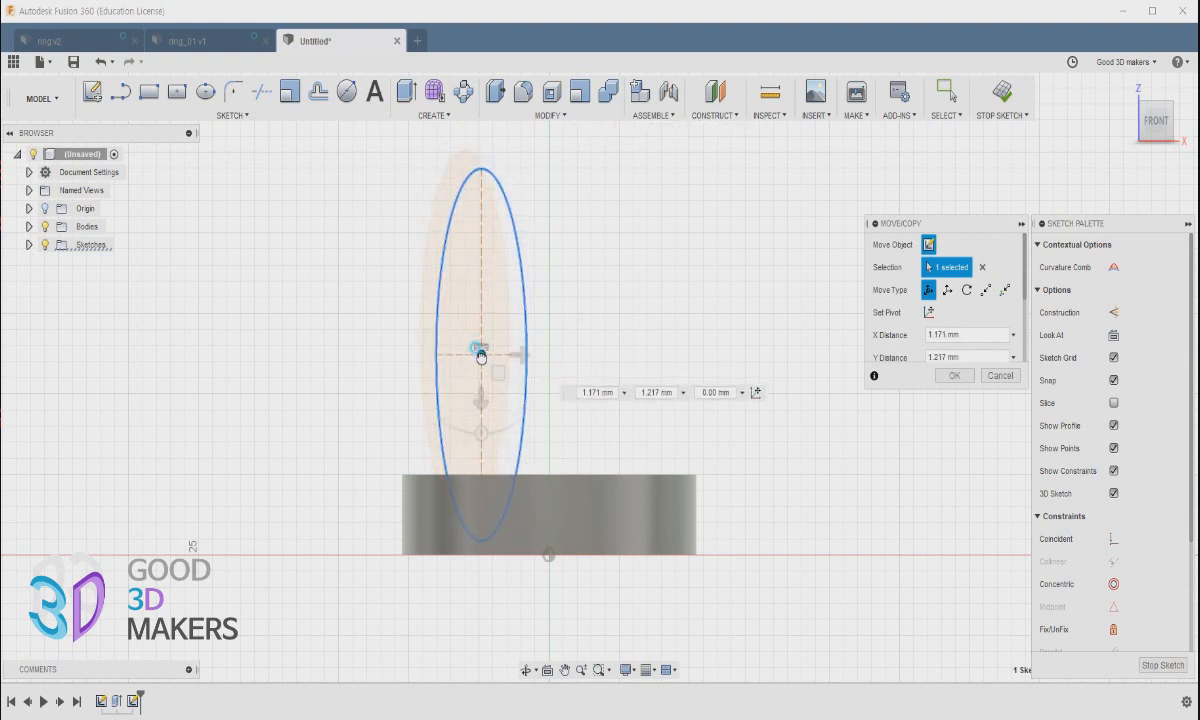
{"action": "left_click_drag", "start_coordinate": [481, 432], "coordinate": [513, 428]}
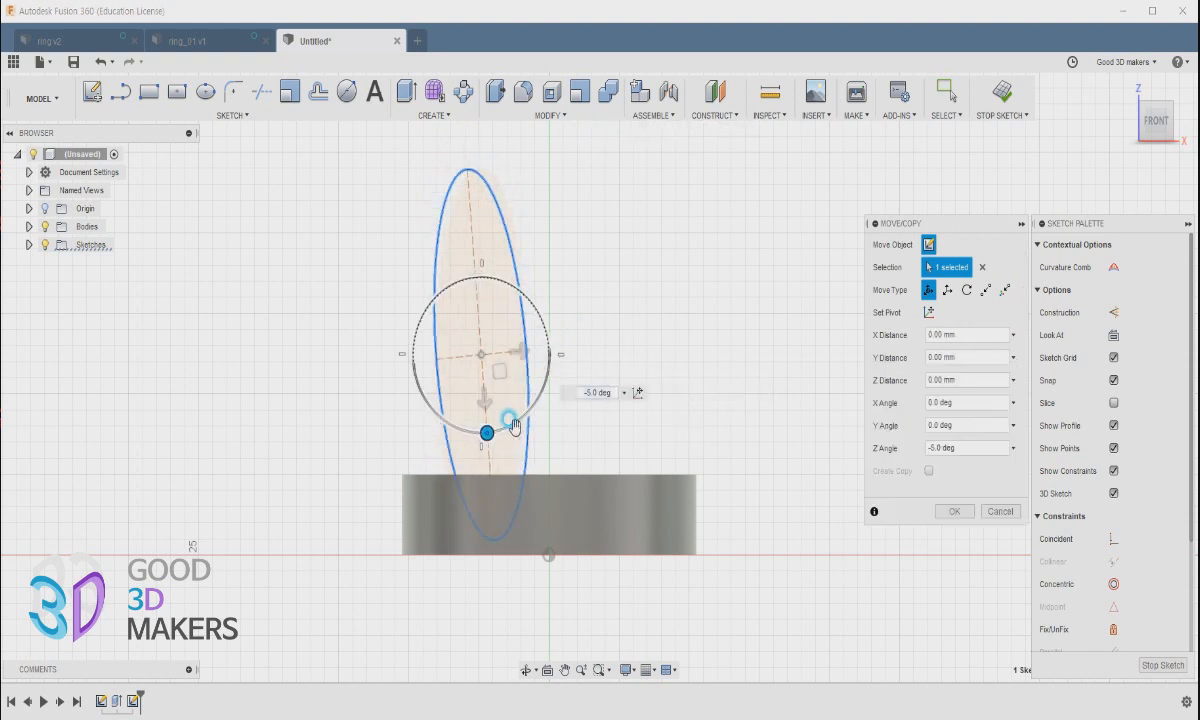
{"action": "left_click", "coordinate": [955, 511]}
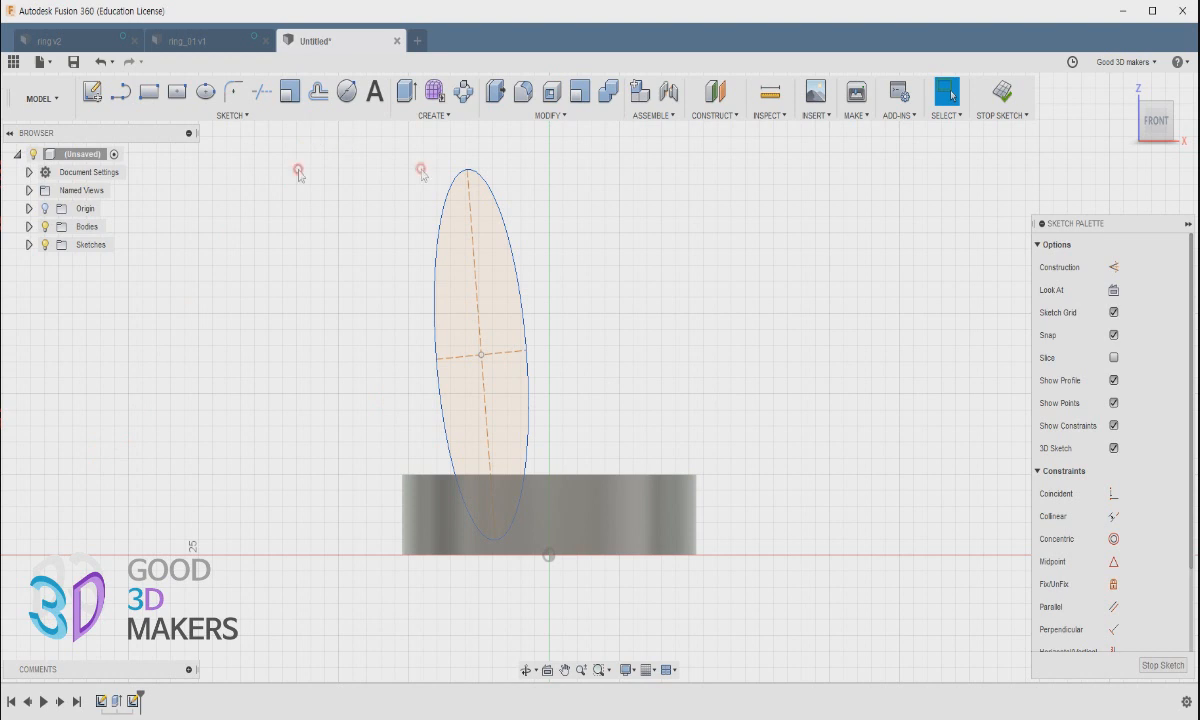
Step: Pin the sketch Mirror command to the toolbar and sketch a short vertical line on the vertical axis beside the ellipse
{"action": "left_click", "coordinate": [443, 197]}
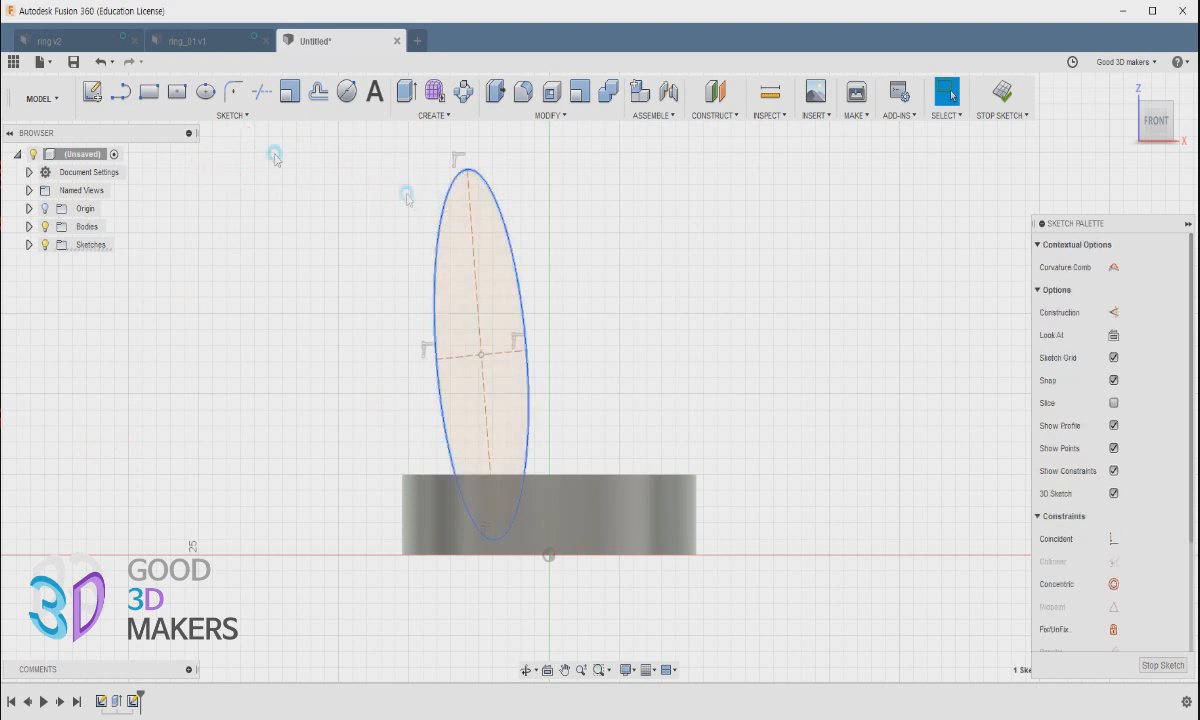
{"action": "left_click", "coordinate": [222, 437]}
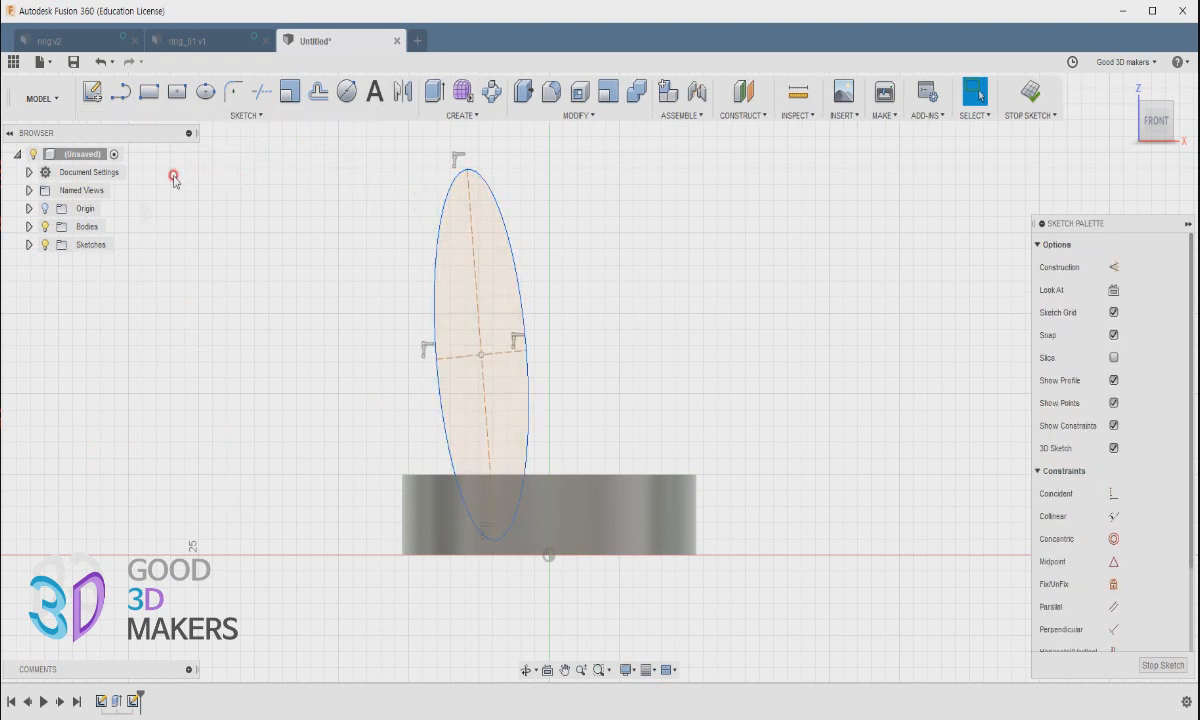
{"action": "left_click", "coordinate": [126, 98]}
{"action": "left_click", "coordinate": [549, 233]}
{"action": "left_click", "coordinate": [548, 266]}
{"action": "key", "text": "Escape"}
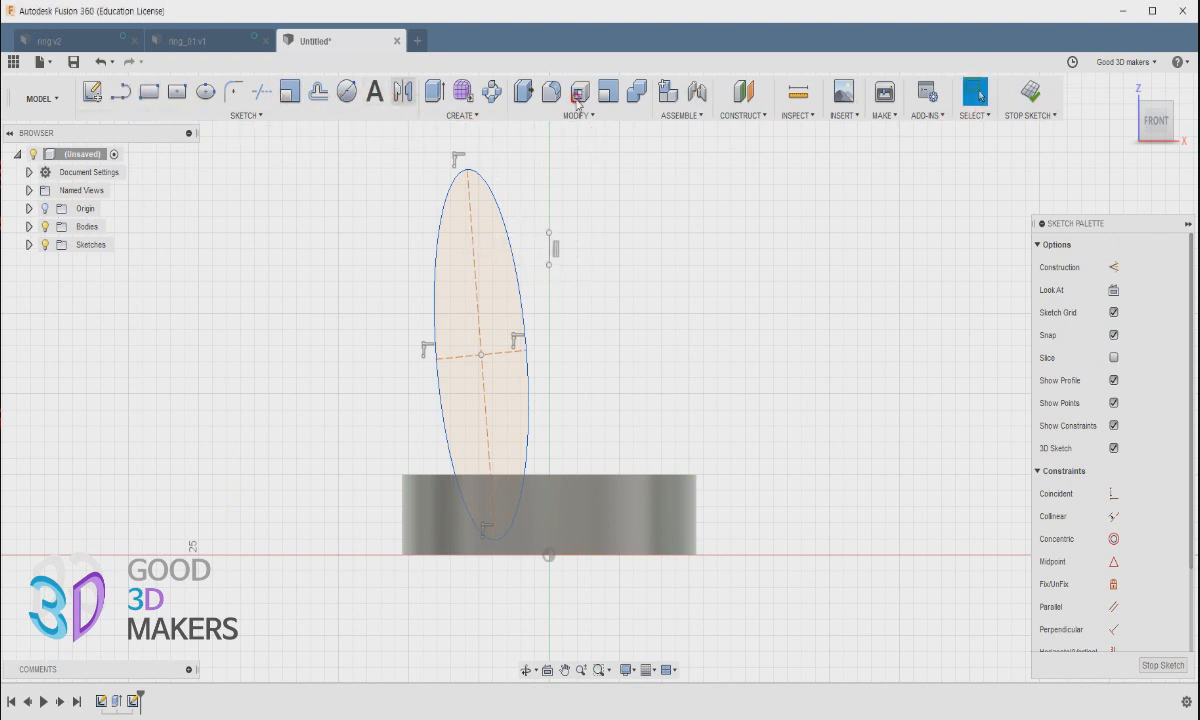
Step: Mirror the tilted ellipse across the short vertical line and finish the sketch
{"action": "left_click", "coordinate": [487, 191]}
{"action": "left_click", "coordinate": [403, 93]}
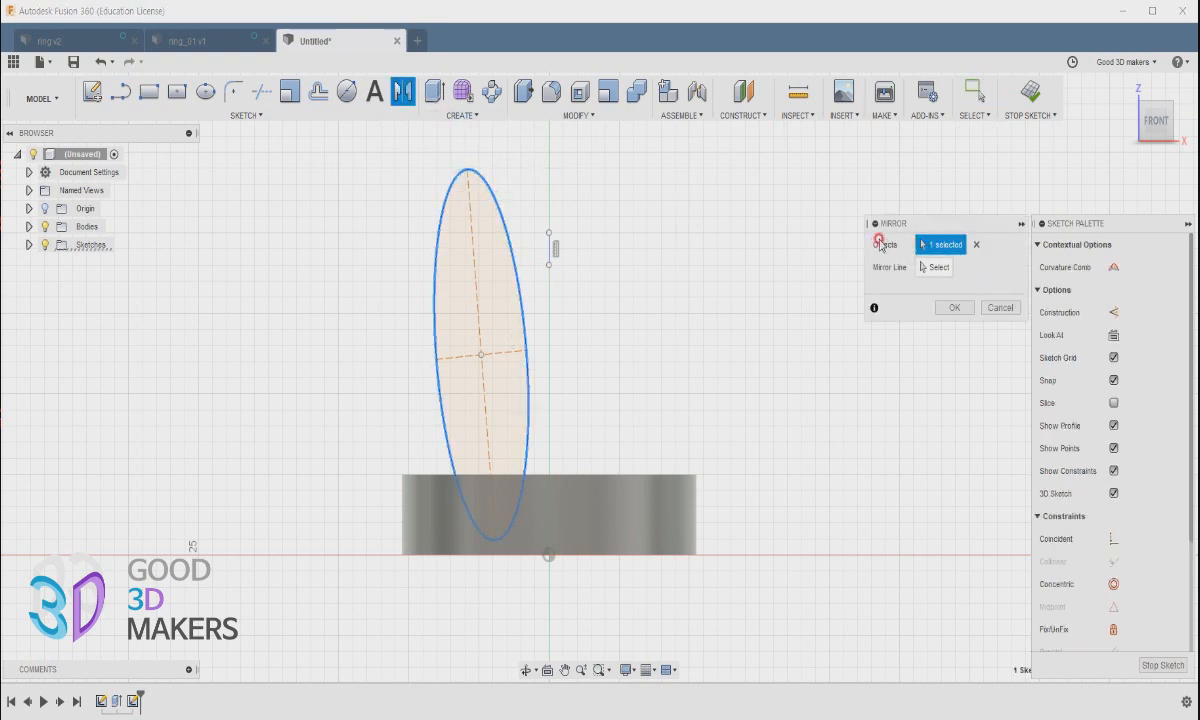
{"action": "left_click", "coordinate": [930, 267]}
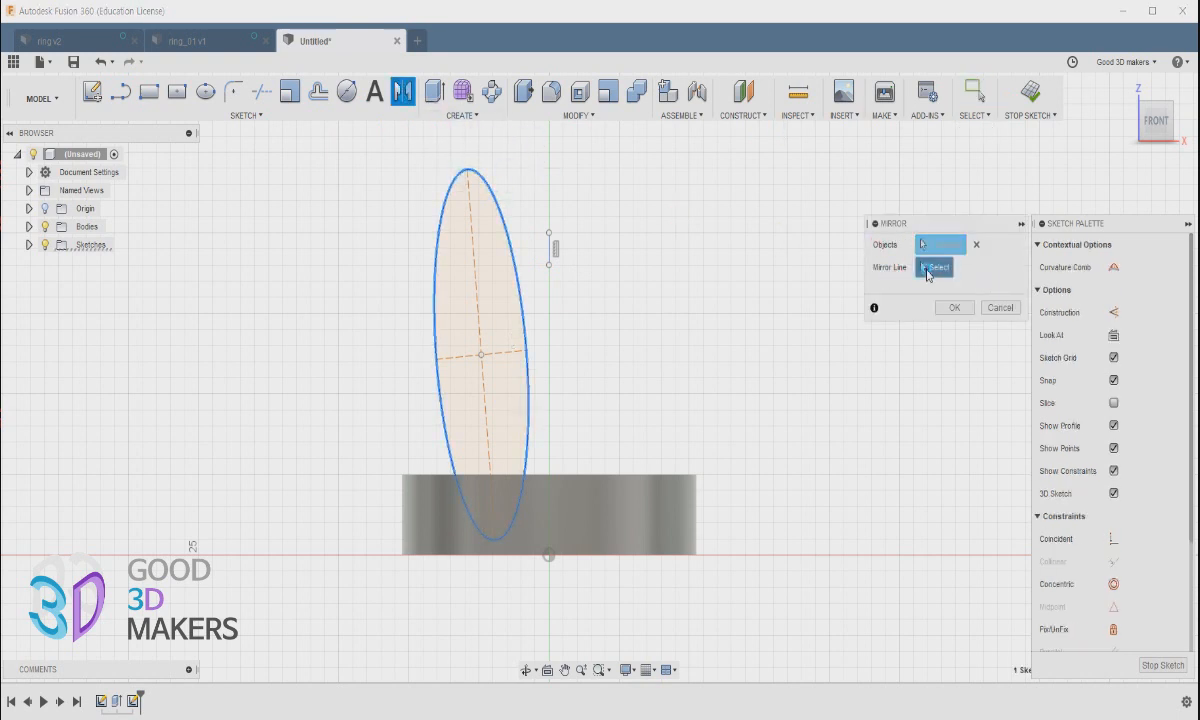
{"action": "left_click", "coordinate": [550, 247]}
{"action": "left_click", "coordinate": [954, 307]}
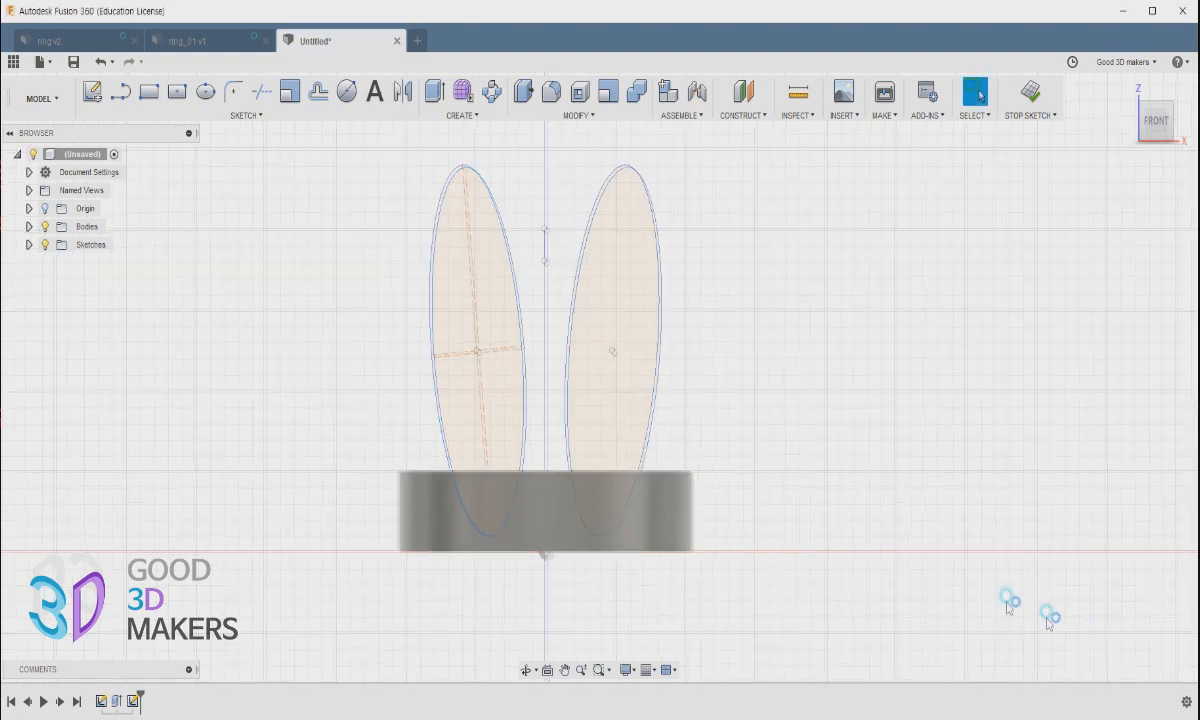
{"action": "mouse_move", "coordinate": [836, 500]}
{"action": "middle_mouse_down", "text": "shift"}
{"action": "mouse_move", "coordinate": [670, 528]}
{"action": "mouse_move", "coordinate": [680, 535]}
{"action": "middle_mouse_up", "text": "shift"}
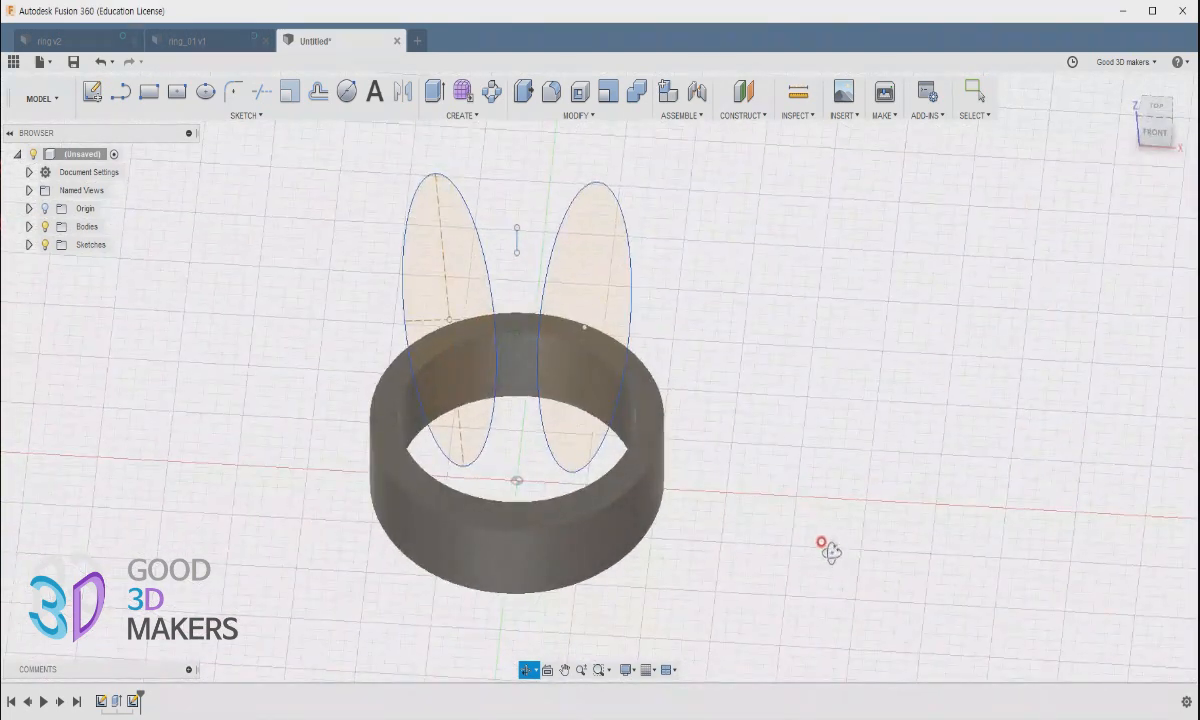
{"action": "left_click", "coordinate": [433, 91]}
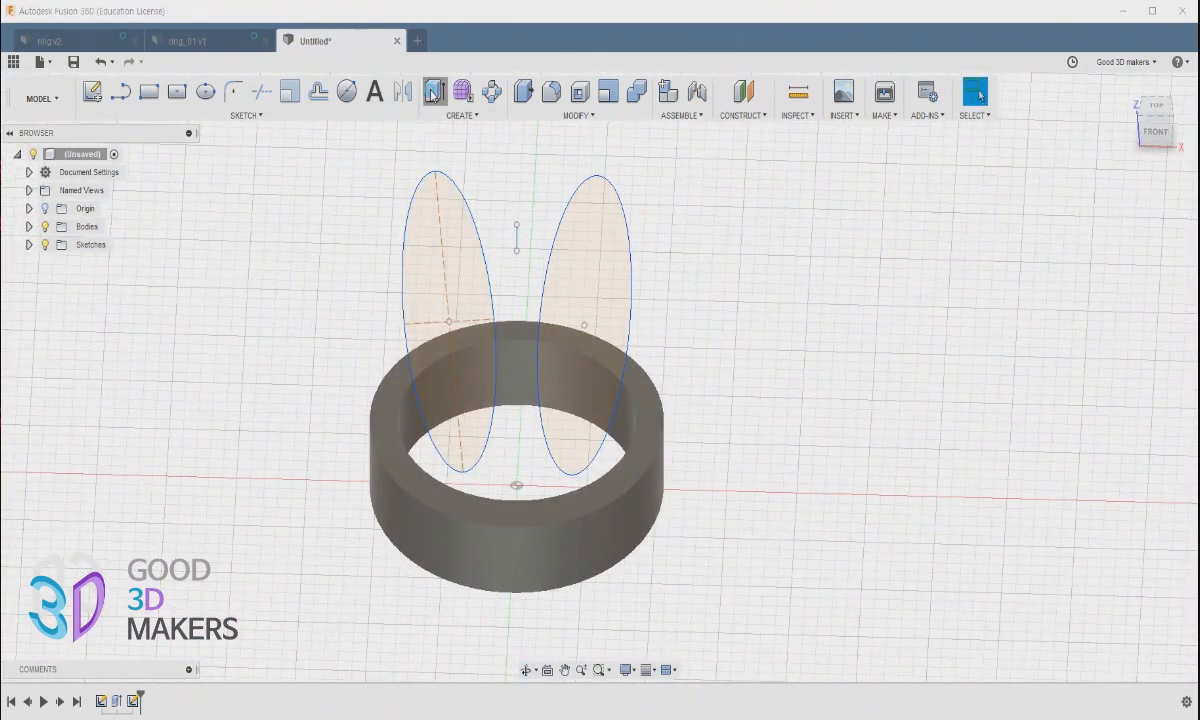
{"action": "left_click", "coordinate": [420, 278]}
{"action": "left_click", "coordinate": [597, 287]}
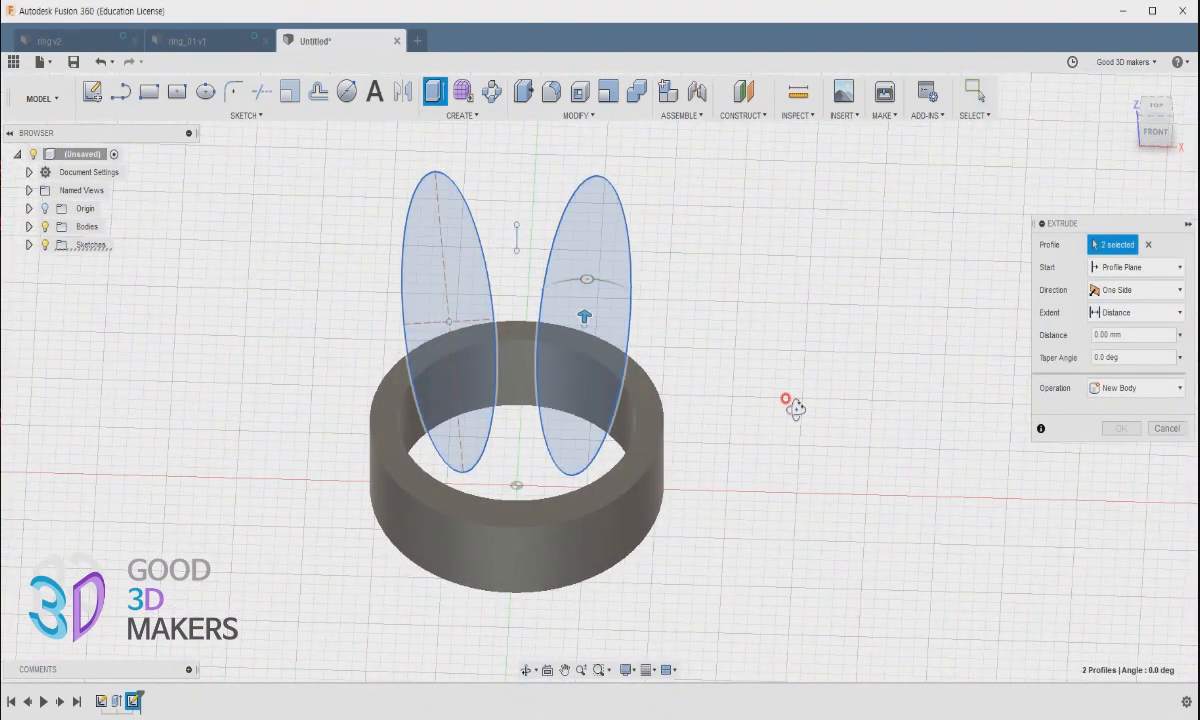
{"action": "middle_click_drag", "start_coordinate": [793, 402], "coordinate": [455, 316], "text": "shift"}
{"action": "left_click_drag", "start_coordinate": [540, 331], "coordinate": [775, 310]}
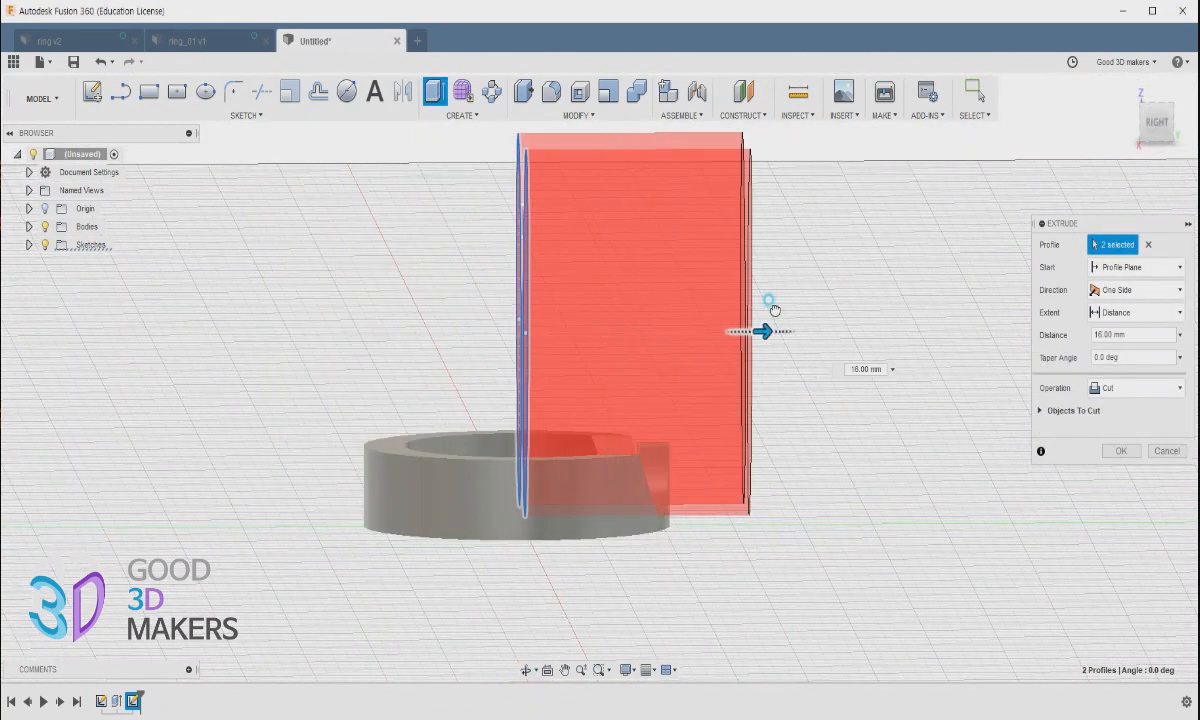
{"action": "left_click", "coordinate": [1168, 451]}
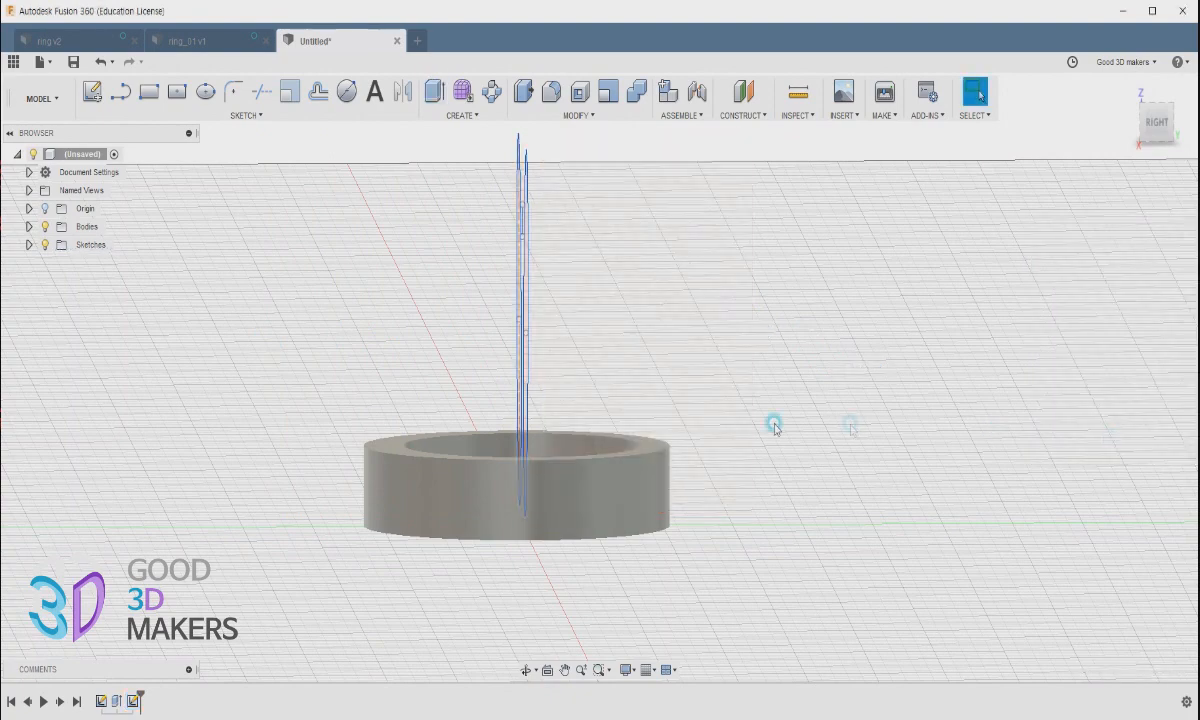
Step: Duplicate the ring body with copy and paste, and move the copy 5 mm along Z
{"action": "middle_click_drag", "start_coordinate": [520, 429], "coordinate": [608, 457], "text": "shift"}
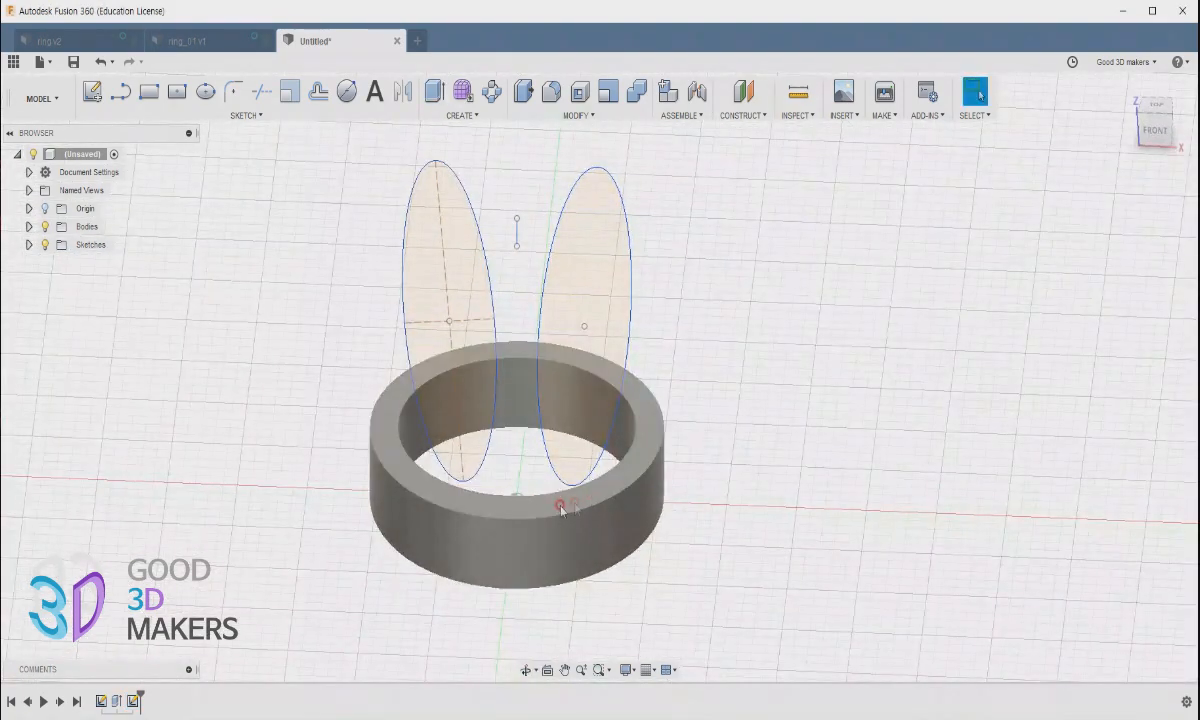
{"action": "left_click", "coordinate": [29, 227]}
{"action": "left_click", "coordinate": [97, 248]}
{"action": "right_click", "coordinate": [145, 230]}
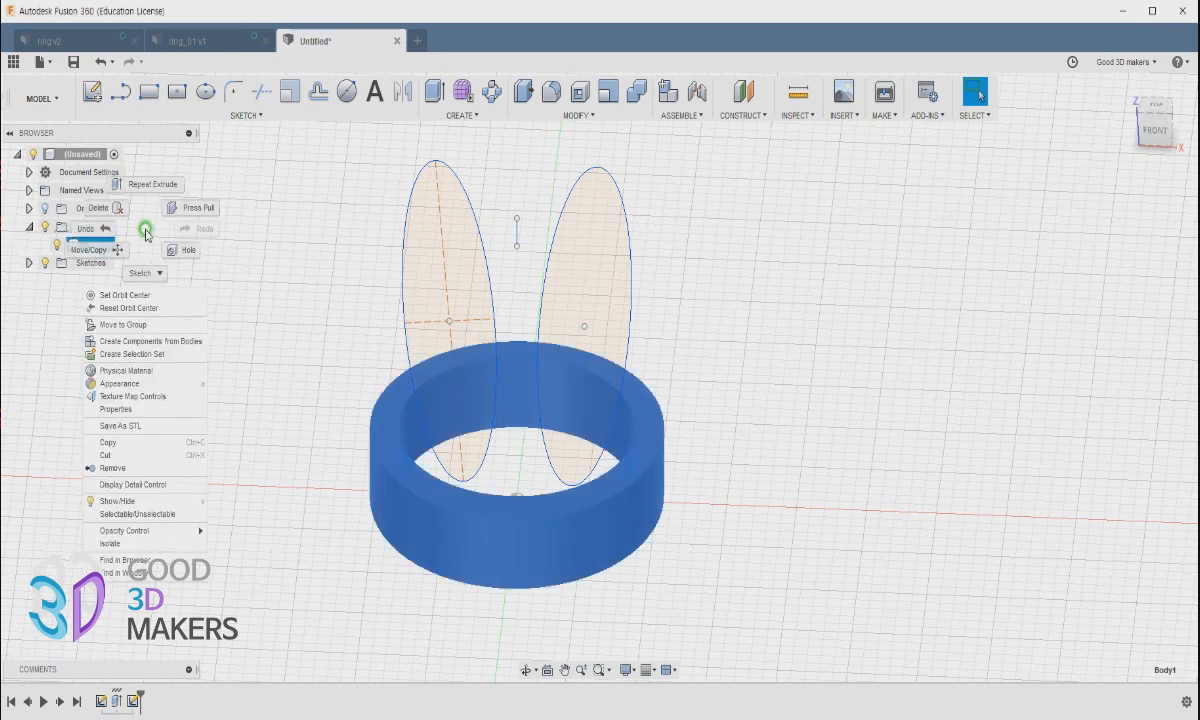
{"action": "left_click", "coordinate": [124, 446]}
{"action": "right_click", "coordinate": [178, 309]}
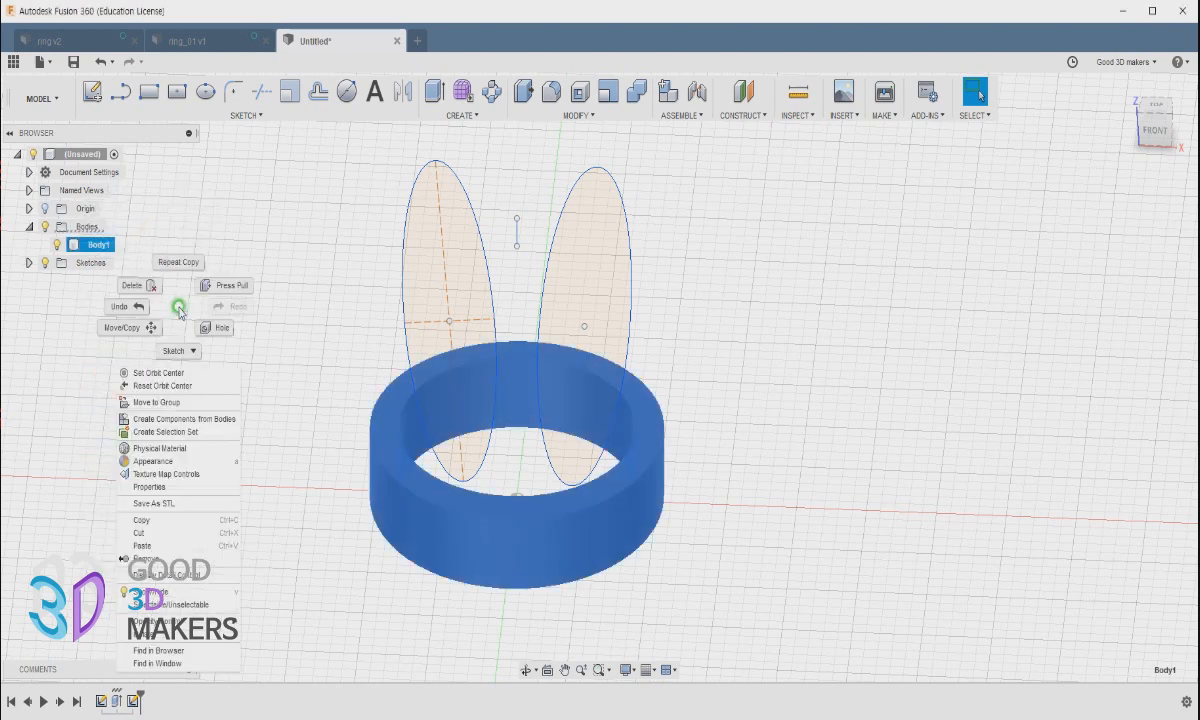
{"action": "left_click", "coordinate": [142, 546]}
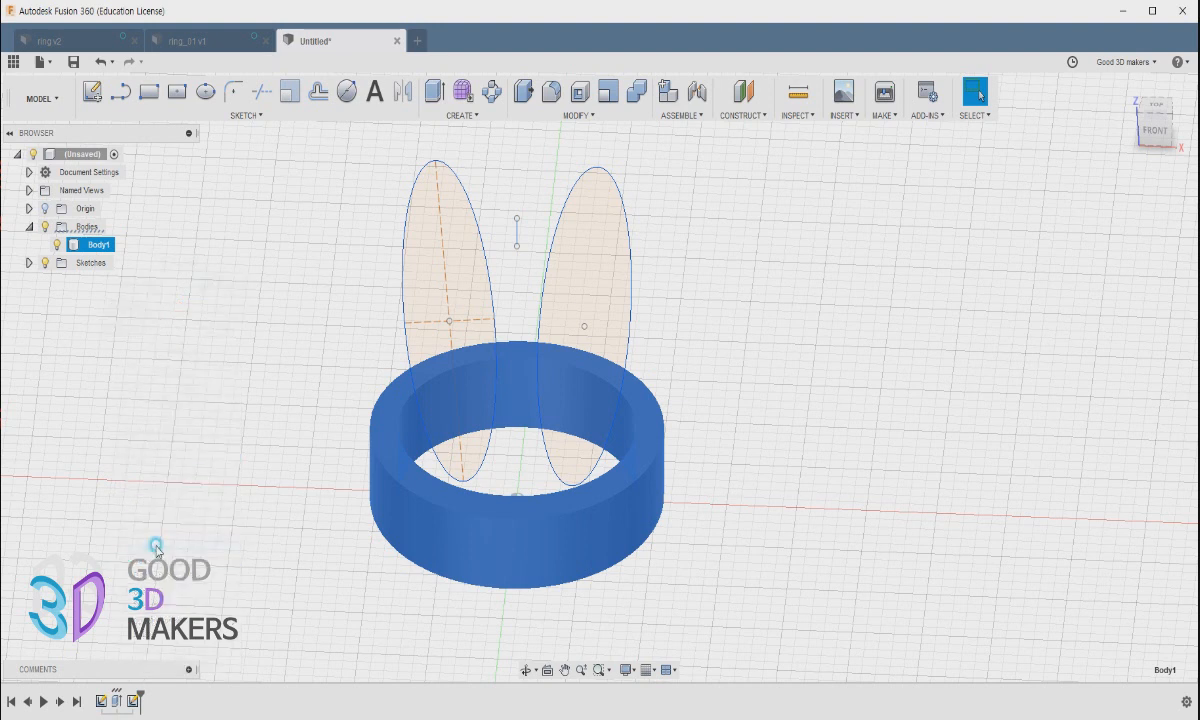
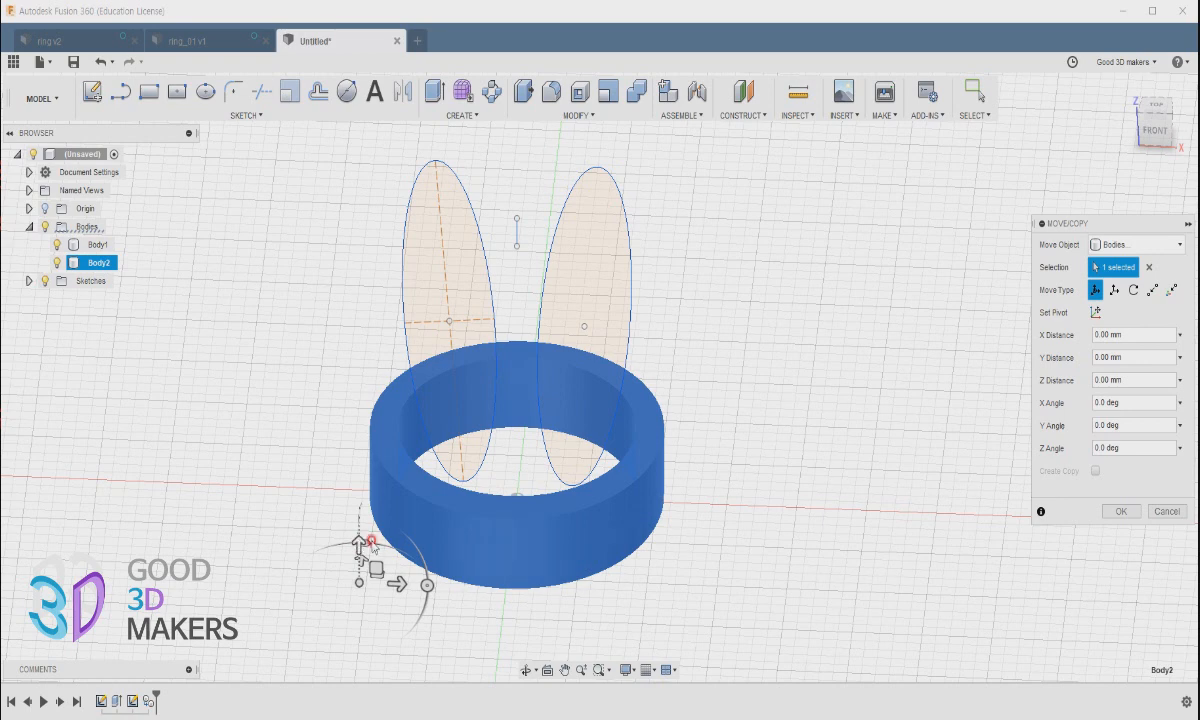
{"action": "middle_click_drag", "start_coordinate": [712, 495], "coordinate": [704, 458], "text": "shift"}
{"action": "left_click_drag", "start_coordinate": [348, 484], "coordinate": [351, 433]}
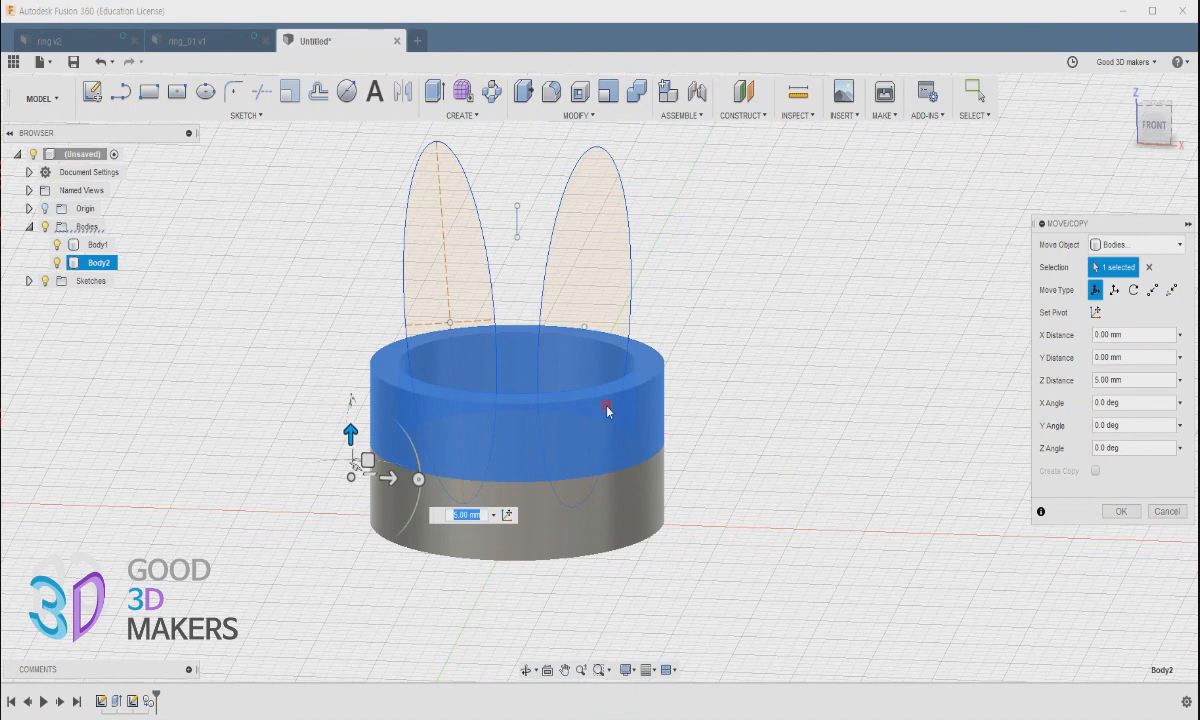
{"action": "left_click", "coordinate": [1121, 511]}
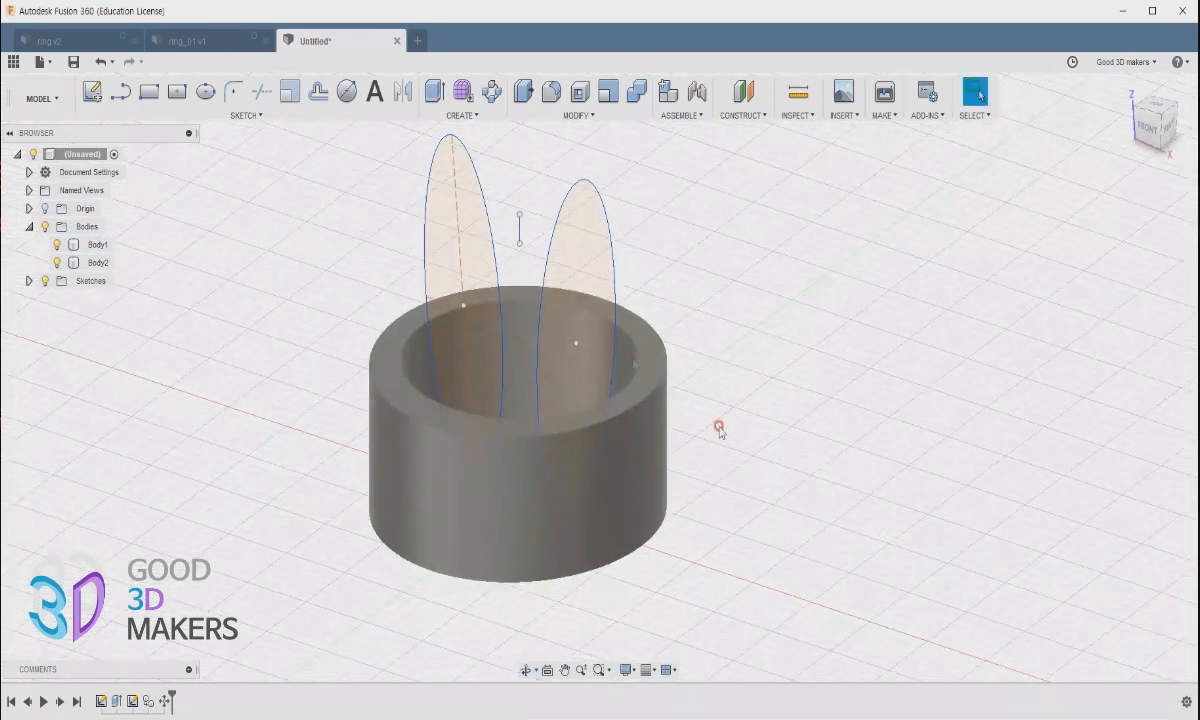
Step: Extrude the upper ring face of the raised copy upward 17 mm with the Join operation, making it taller than the ellipses
{"action": "left_click", "coordinate": [637, 396]}
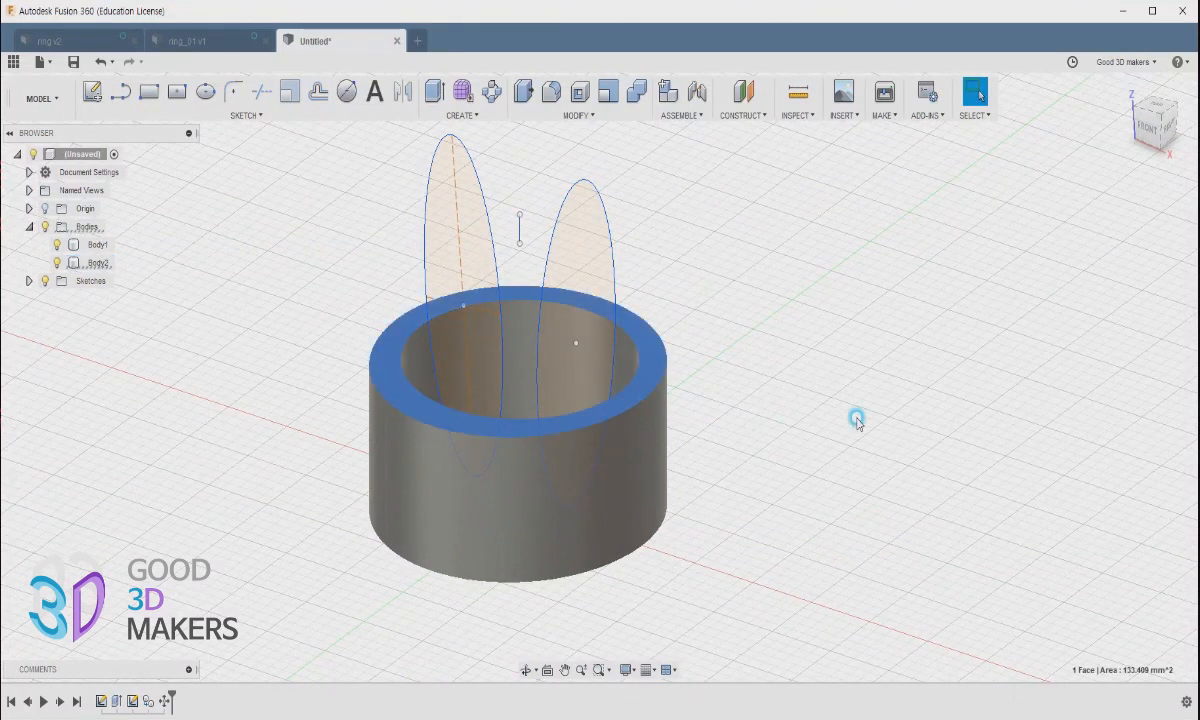
{"action": "left_click", "coordinate": [434, 91]}
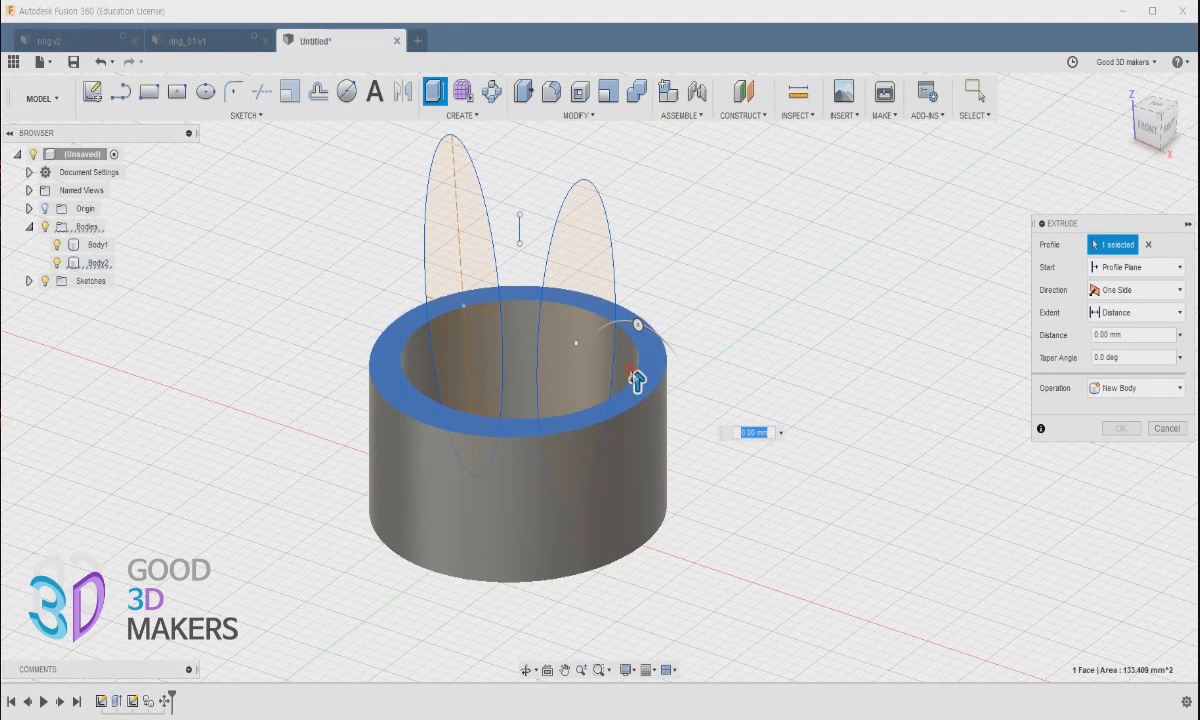
{"action": "left_click_drag", "start_coordinate": [637, 378], "coordinate": [636, 130]}
{"action": "middle_click_drag", "start_coordinate": [739, 434], "coordinate": [790, 509], "text": "shift"}
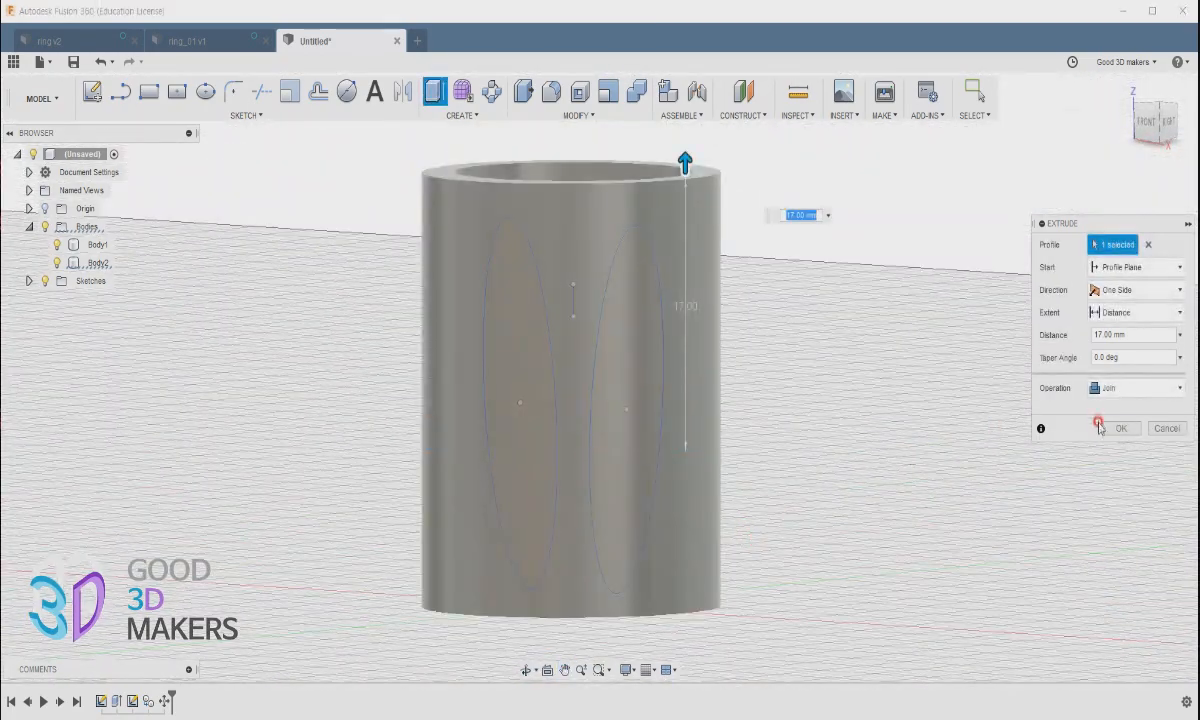
{"action": "left_click", "coordinate": [1119, 428]}
Step: Hide the original ring body and extrude both ellipse profiles -18 mm through the tall cylinder with the Intersect operation
{"action": "scroll", "coordinate": [747, 402], "scroll_direction": "down", "scroll_amount": 2}
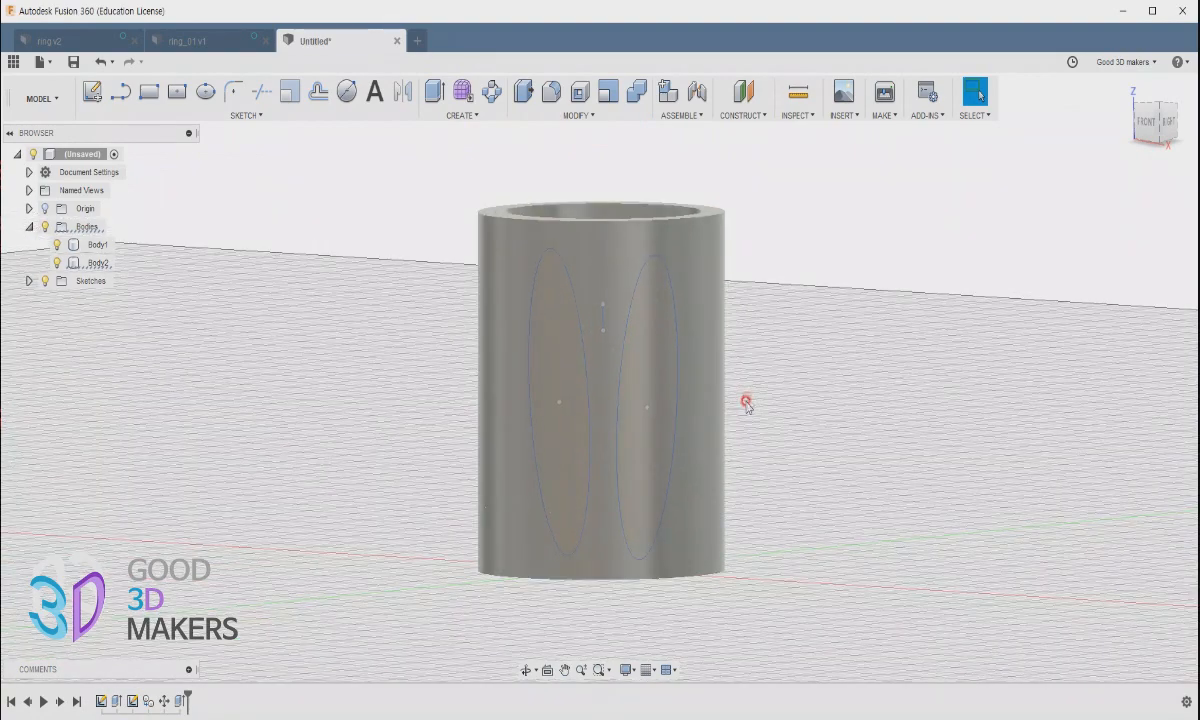
{"action": "middle_click_drag", "start_coordinate": [746, 402], "coordinate": [730, 437], "text": "shift"}
{"action": "left_click", "coordinate": [58, 245]}
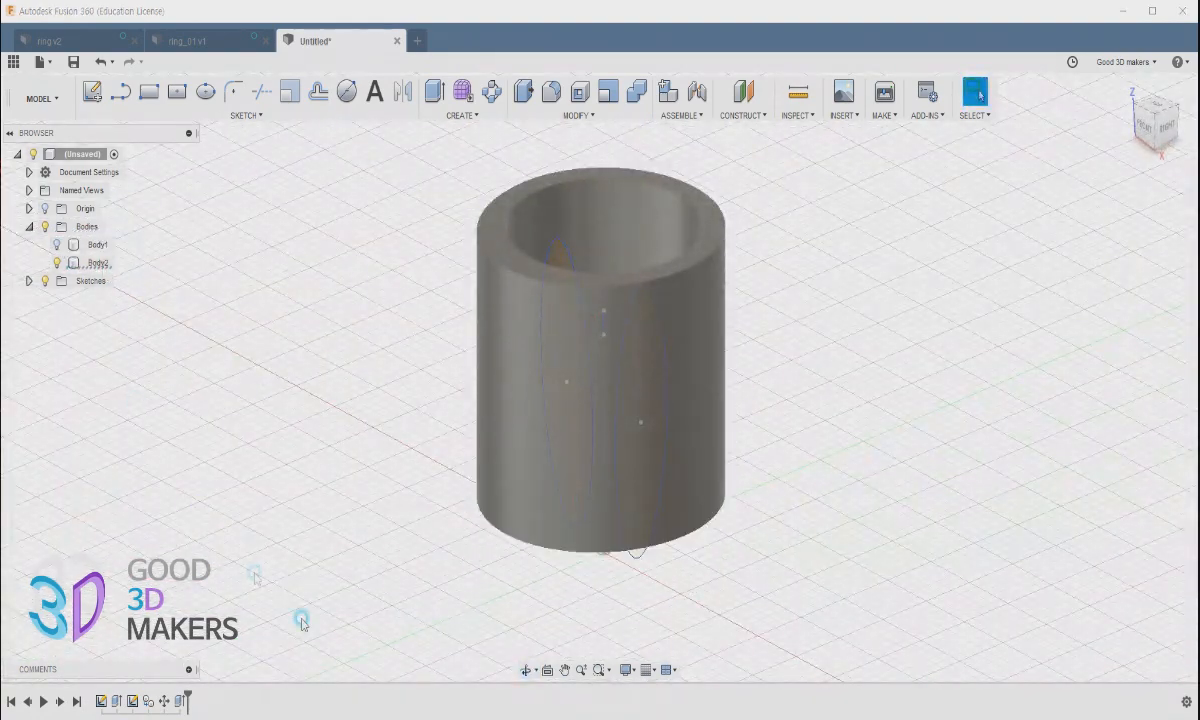
{"action": "left_click", "coordinate": [437, 97]}
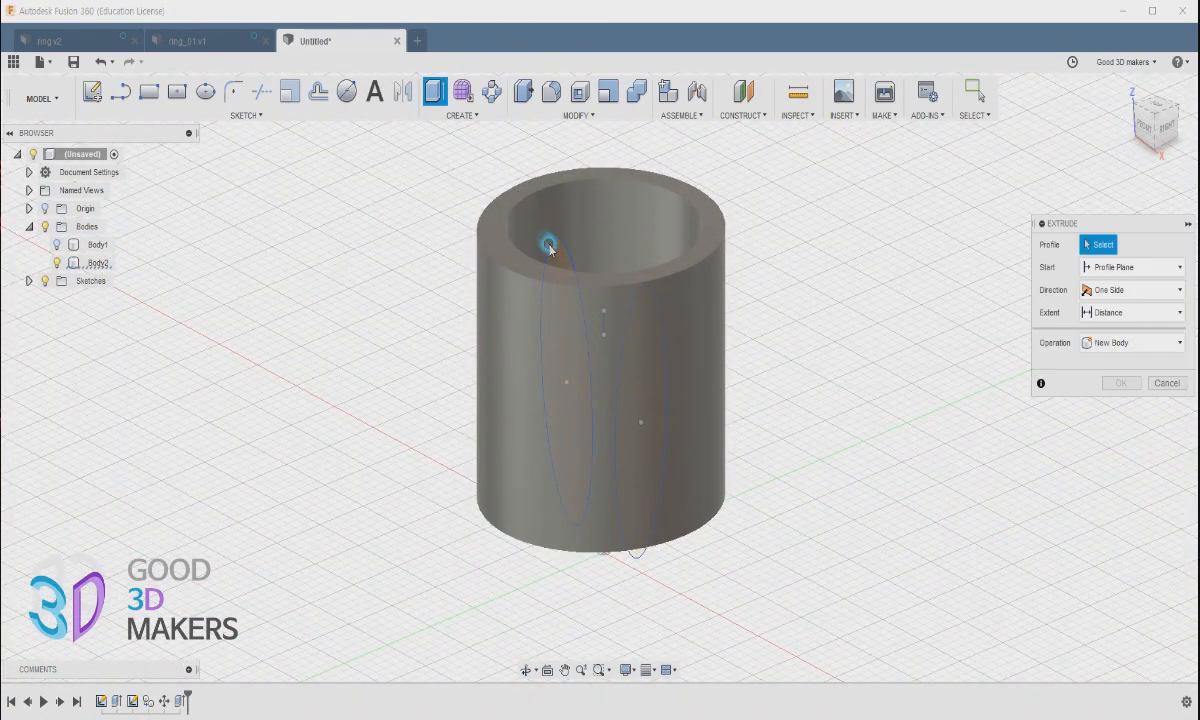
{"action": "left_click", "coordinate": [556, 253]}
{"action": "left_click", "coordinate": [650, 415]}
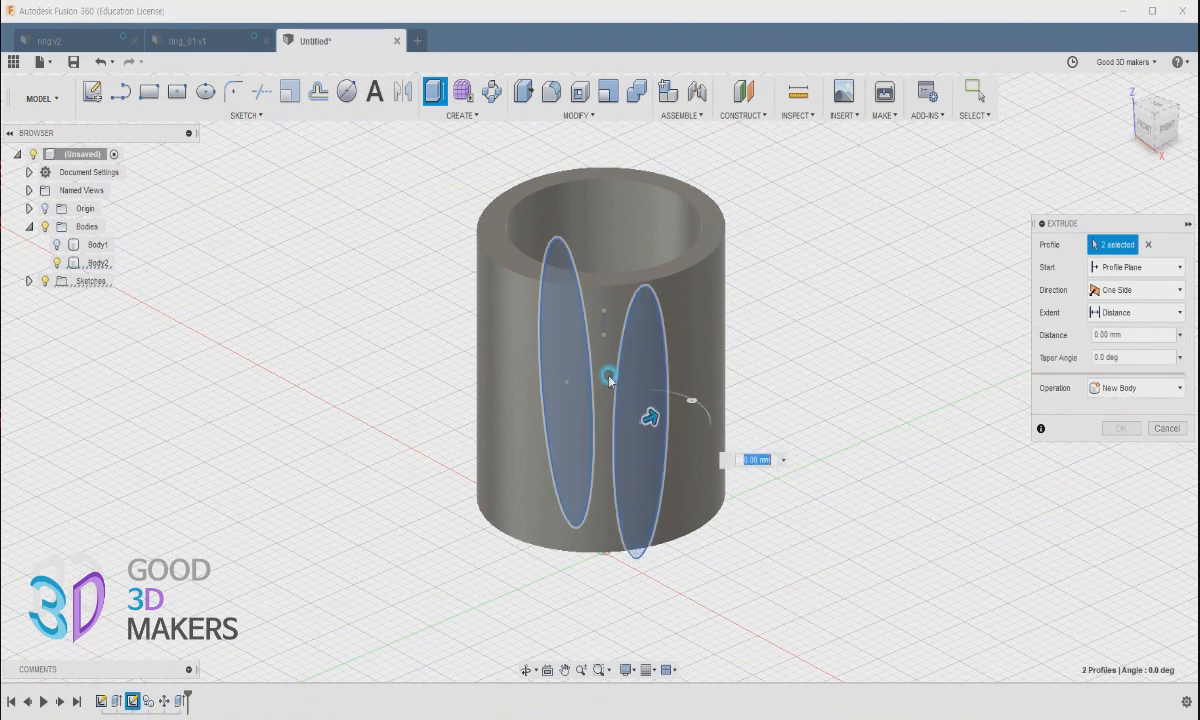
{"action": "left_click_drag", "start_coordinate": [650, 415], "coordinate": [475, 493]}
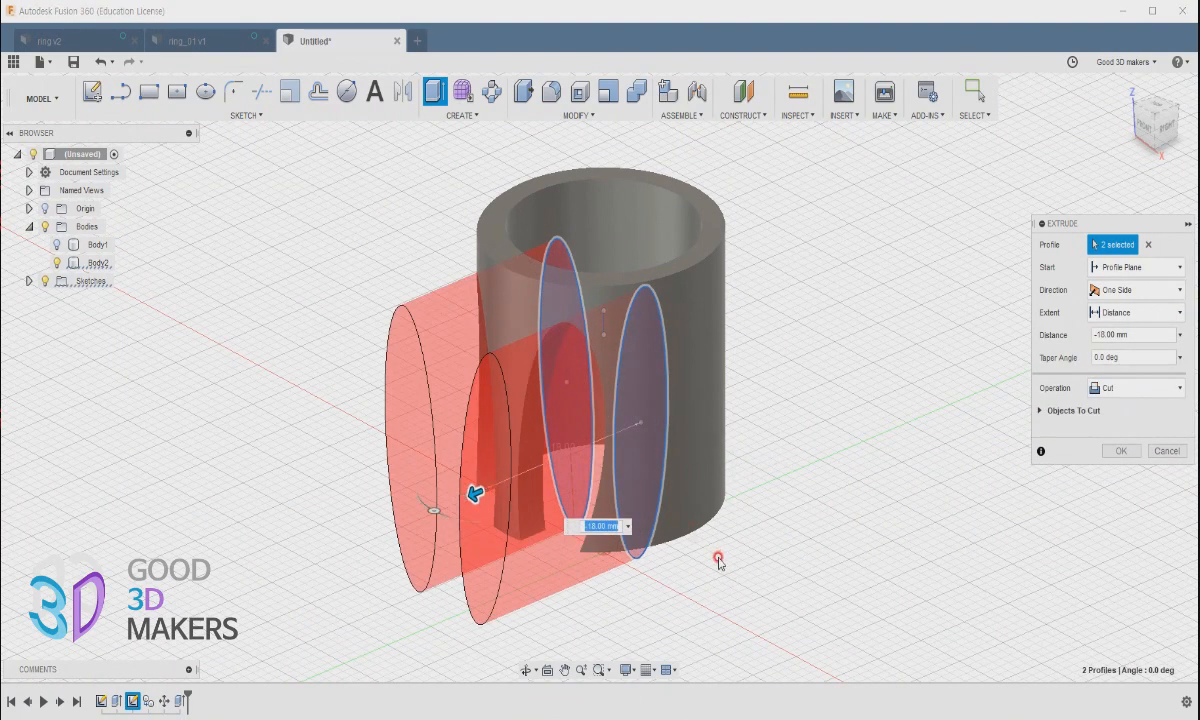
{"action": "left_click", "coordinate": [1110, 388]}
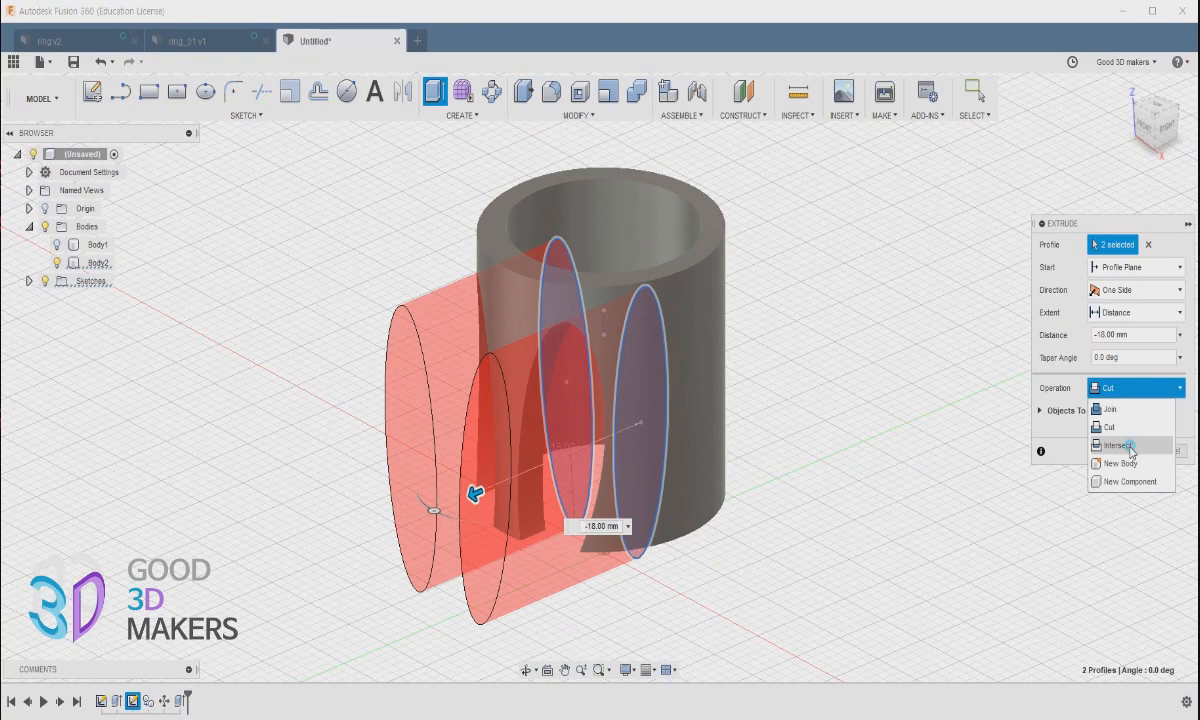
{"action": "left_click", "coordinate": [1119, 445]}
{"action": "left_click", "coordinate": [1130, 457]}
Step: Show the original ring body again together with the two ear-shaped bodies
{"action": "middle_click_drag", "start_coordinate": [798, 538], "coordinate": [895, 523], "text": "shift"}
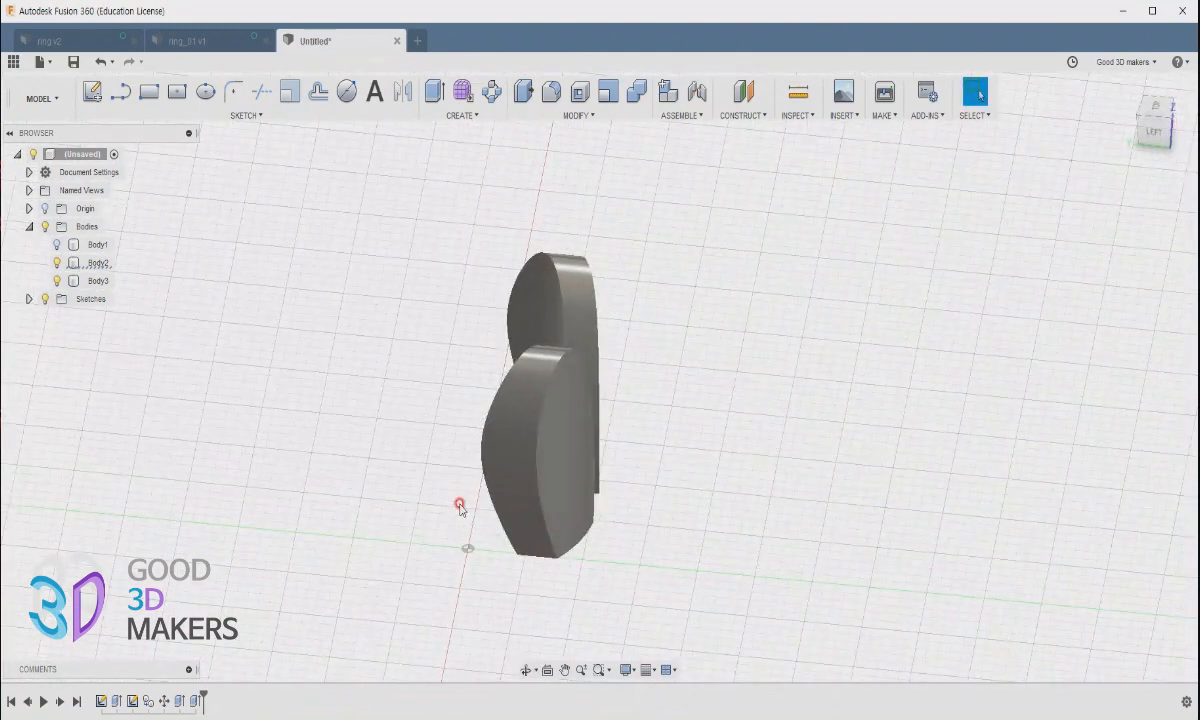
{"action": "left_click", "coordinate": [57, 246]}
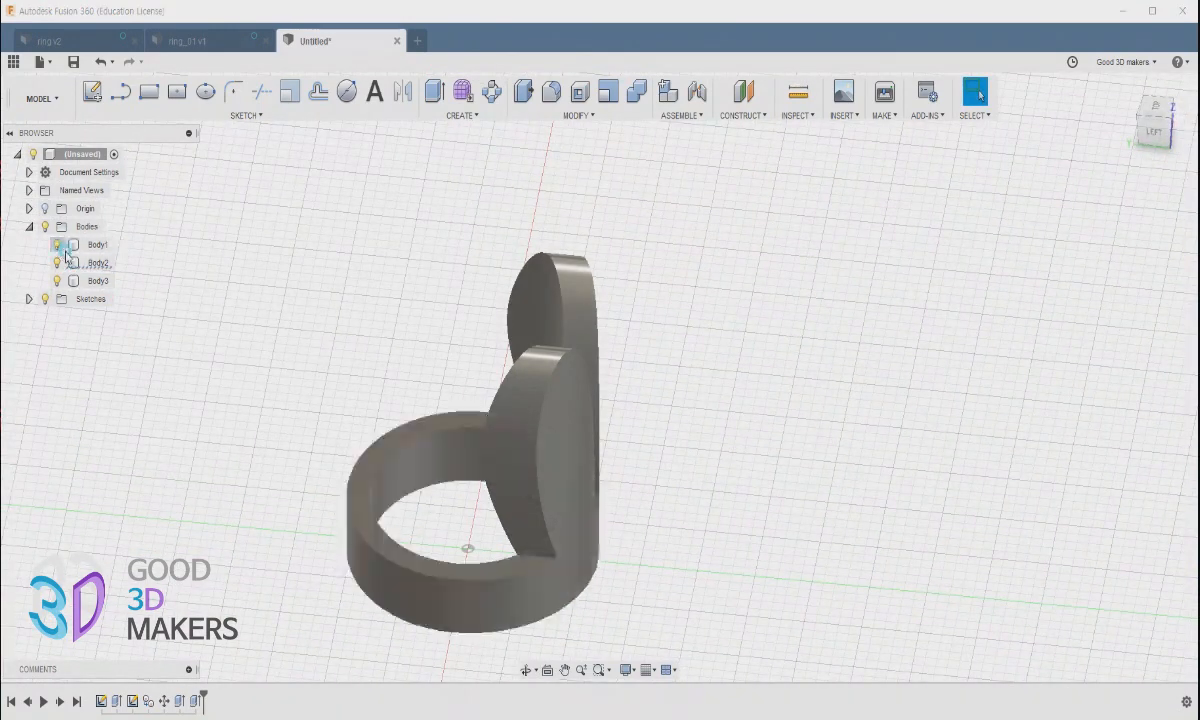
{"action": "middle_click_drag", "start_coordinate": [665, 480], "coordinate": [442, 531], "text": "shift"}
{"action": "middle_click_drag", "start_coordinate": [389, 470], "coordinate": [450, 495], "text": "shift"}
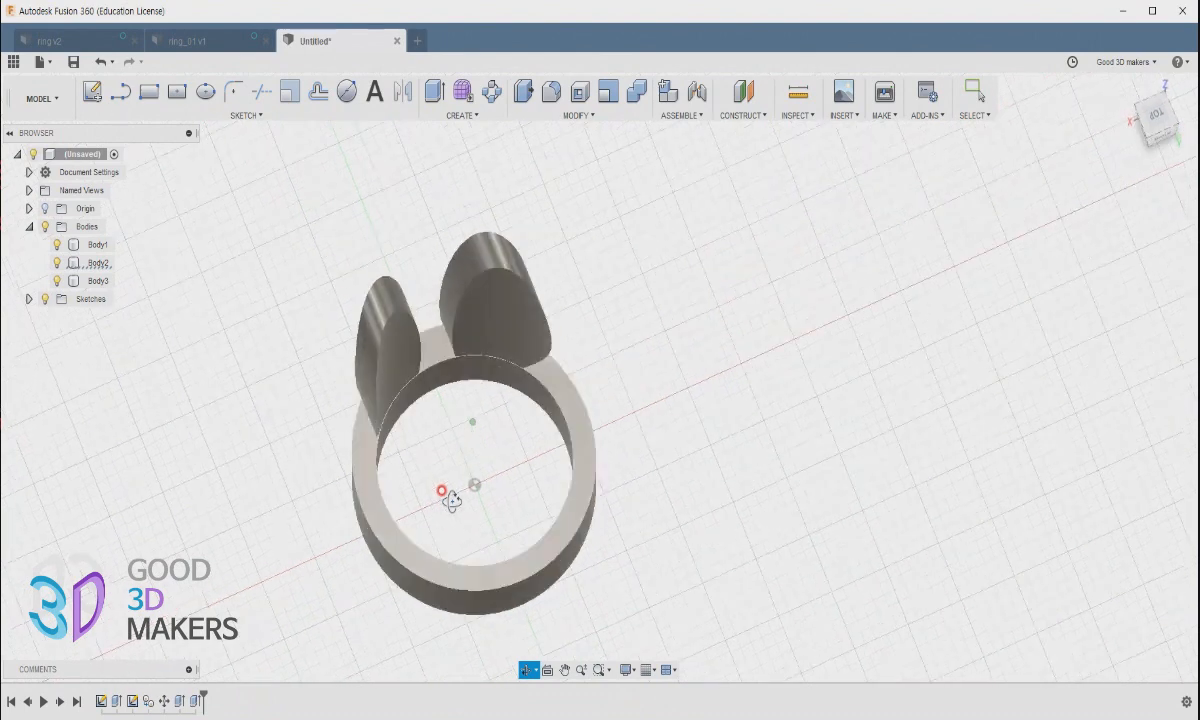
Step: Fillet the edges around the inner faces of both ear bodies with a small constant radius
{"action": "left_click", "coordinate": [551, 91]}
{"action": "left_click", "coordinate": [378, 380]}
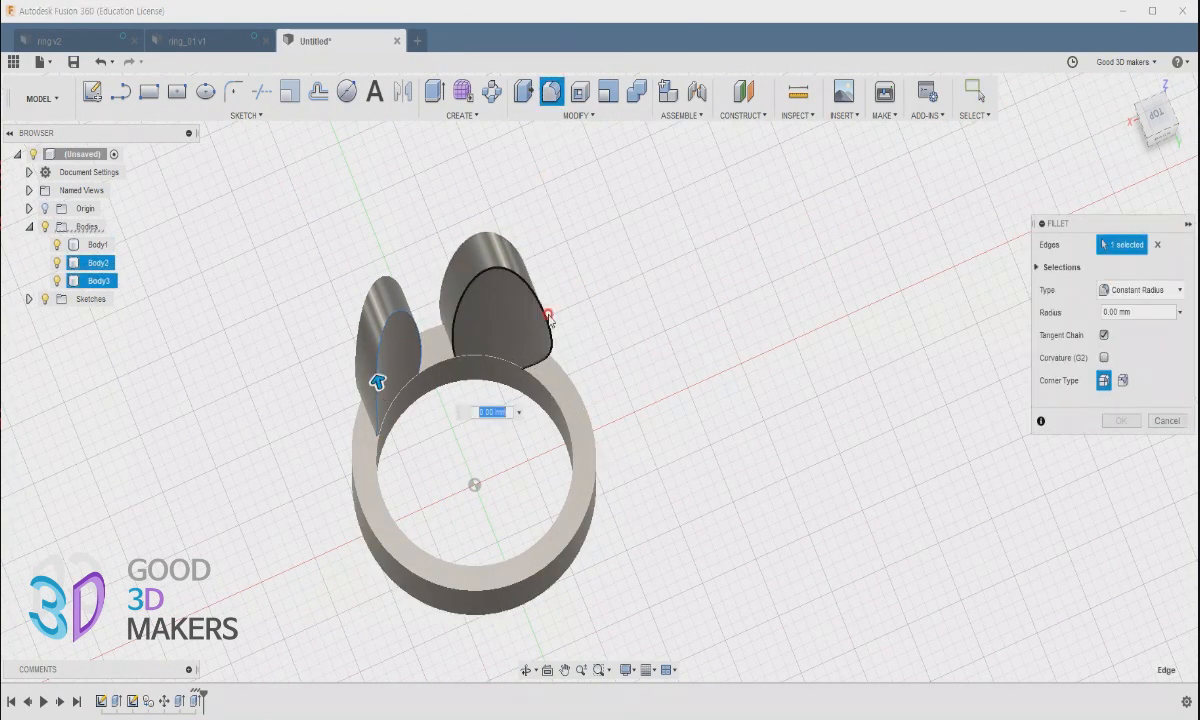
{"action": "left_click", "coordinate": [545, 318]}
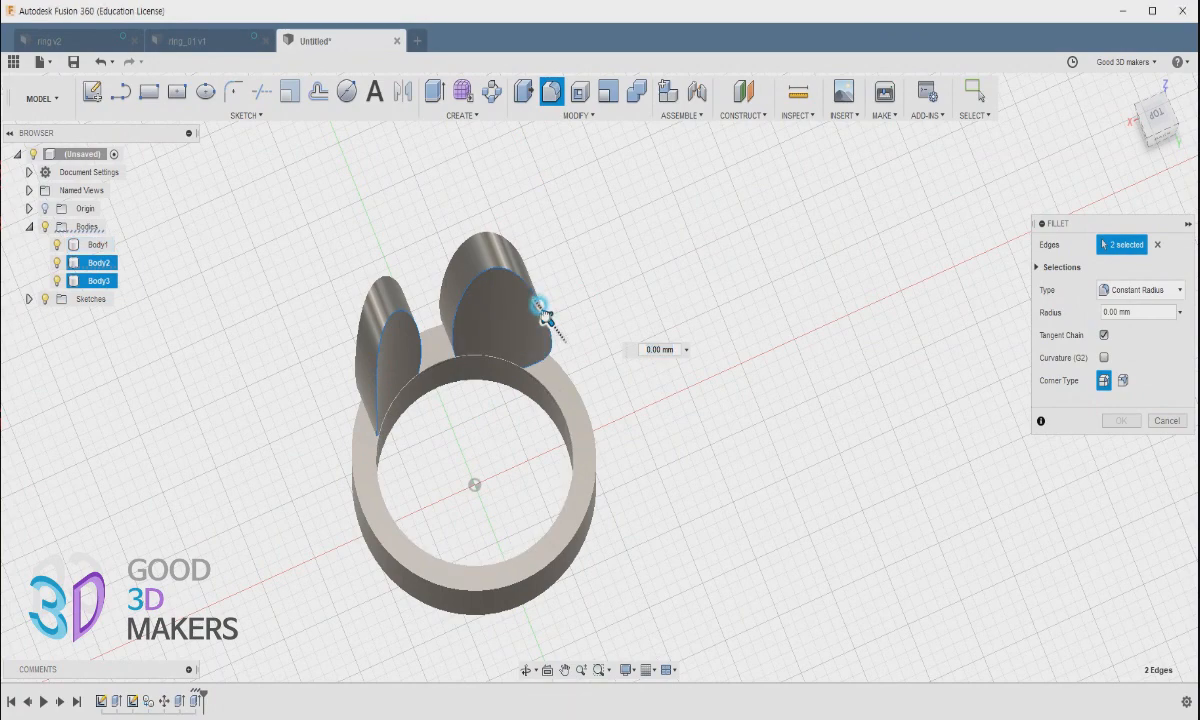
{"action": "left_click_drag", "start_coordinate": [537, 306], "coordinate": [526, 294]}
{"action": "middle_click_drag", "start_coordinate": [592, 401], "coordinate": [365, 415], "text": "shift"}
{"action": "key", "text": "Return"}
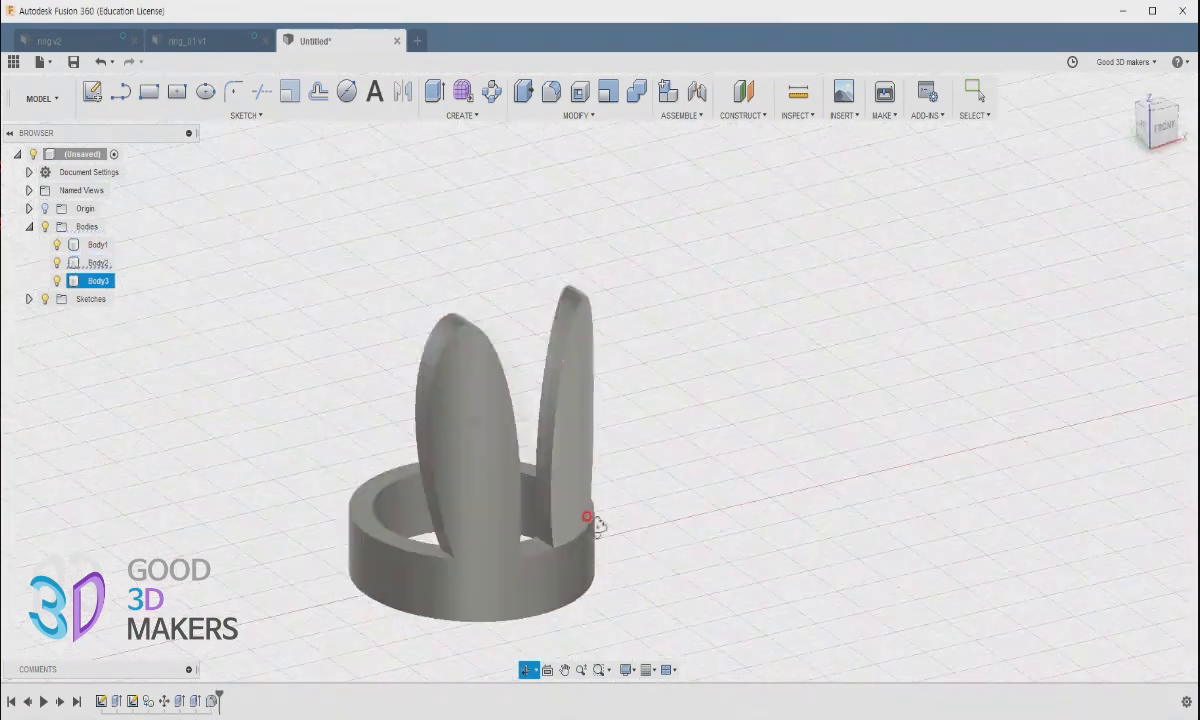
Step: Fillet the edges around the outer faces of both ear bodies with a 0.5 mm radius
{"action": "middle_click_drag", "start_coordinate": [595, 520], "coordinate": [645, 525], "text": "shift"}
{"action": "left_click", "coordinate": [552, 92]}
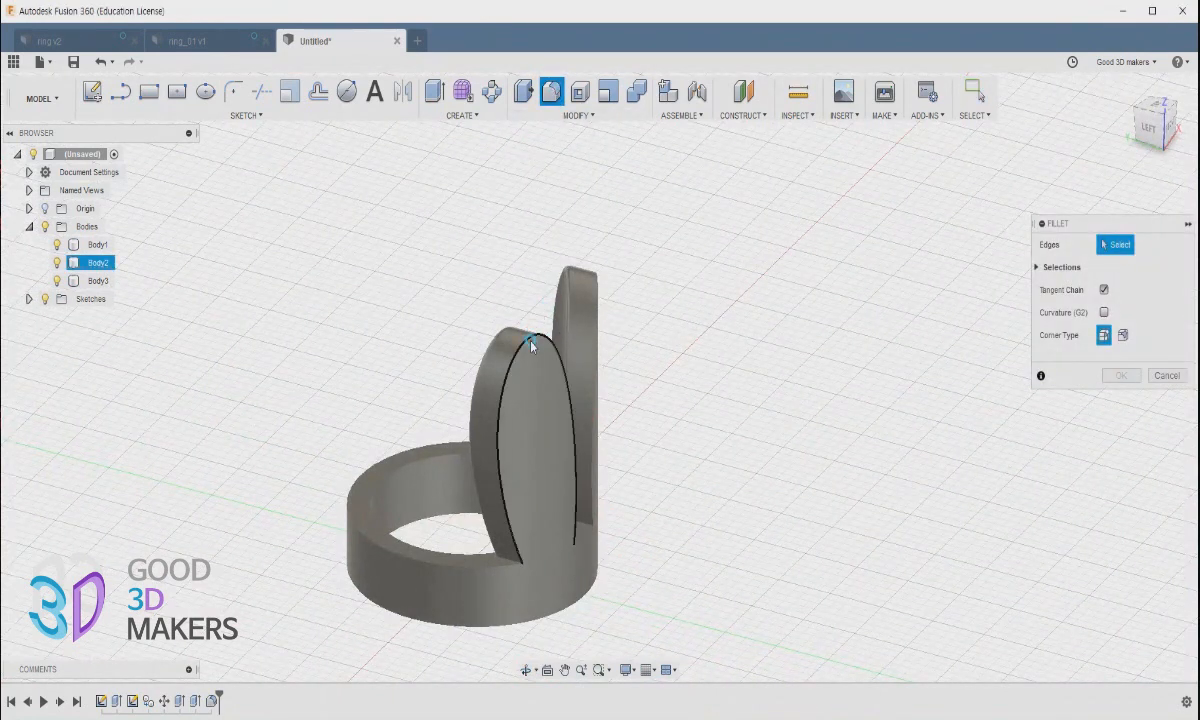
{"action": "left_click", "coordinate": [538, 346]}
{"action": "left_click", "coordinate": [596, 345]}
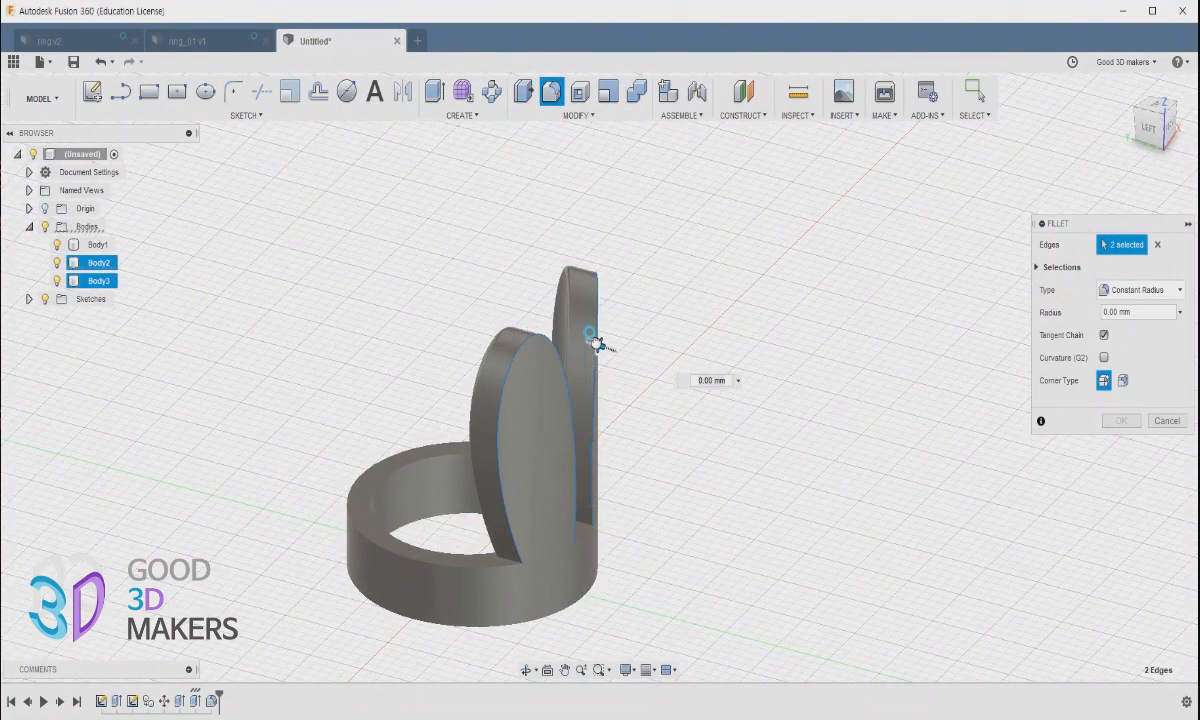
{"action": "left_click_drag", "start_coordinate": [595, 345], "coordinate": [599, 346]}
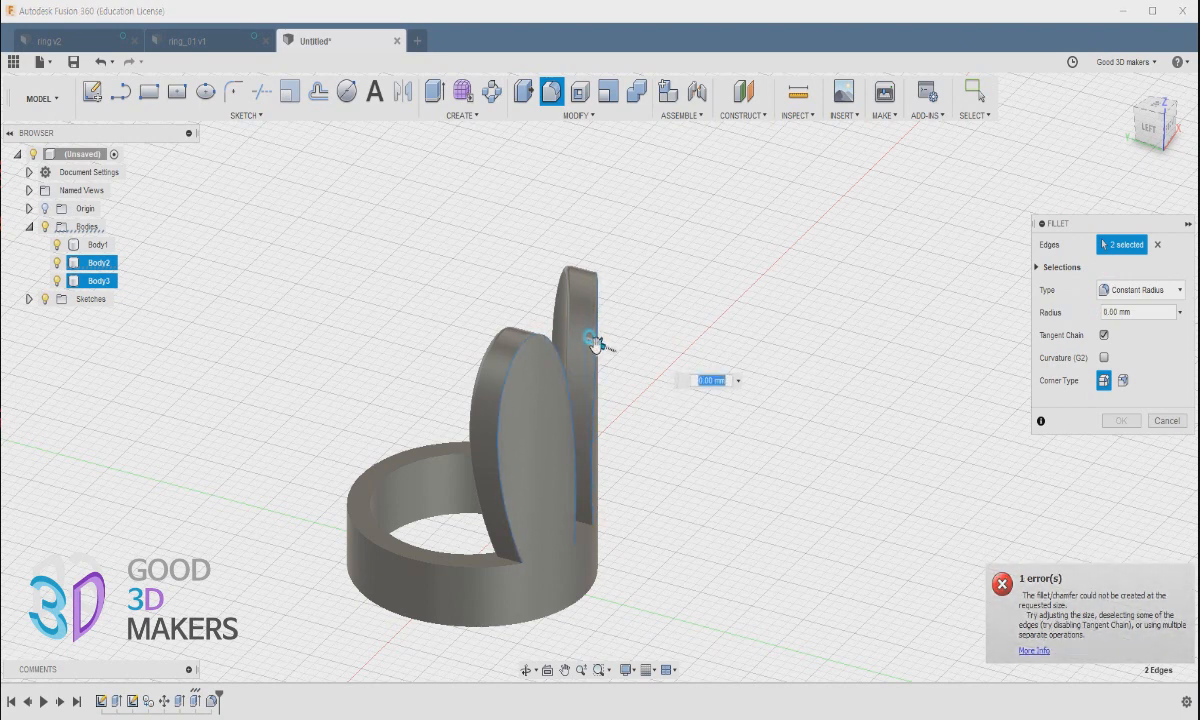
{"action": "type", "text": "0.5"}
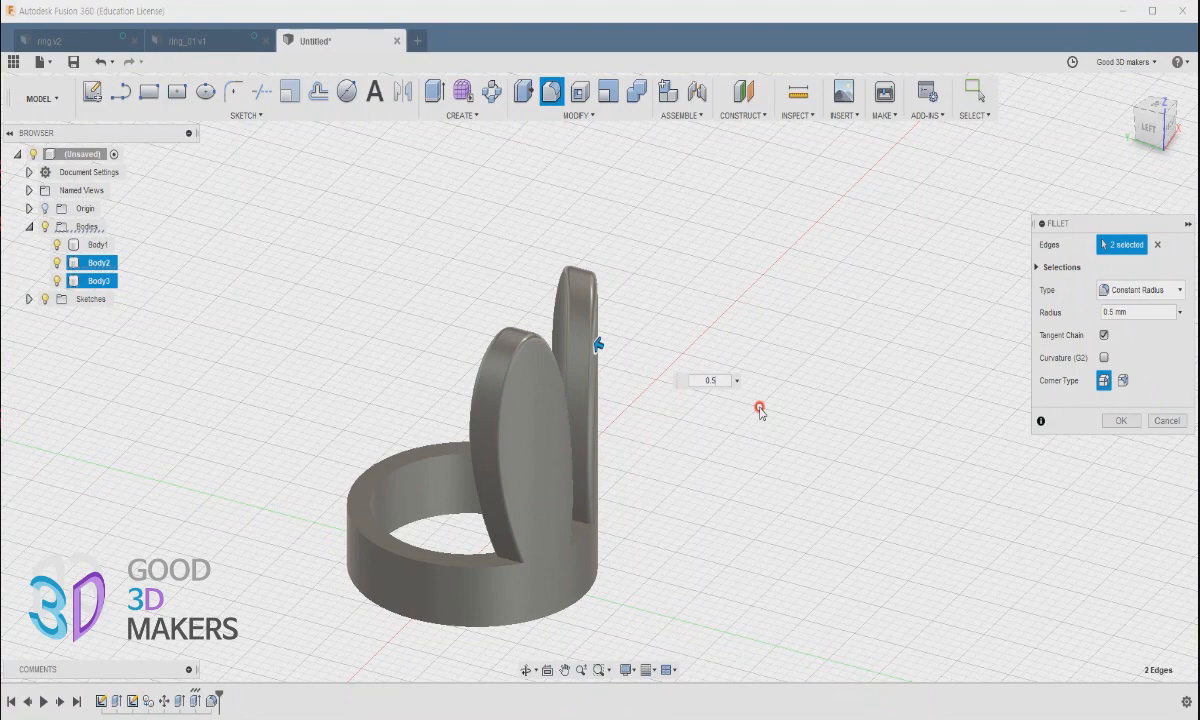
{"action": "key", "text": "Return"}
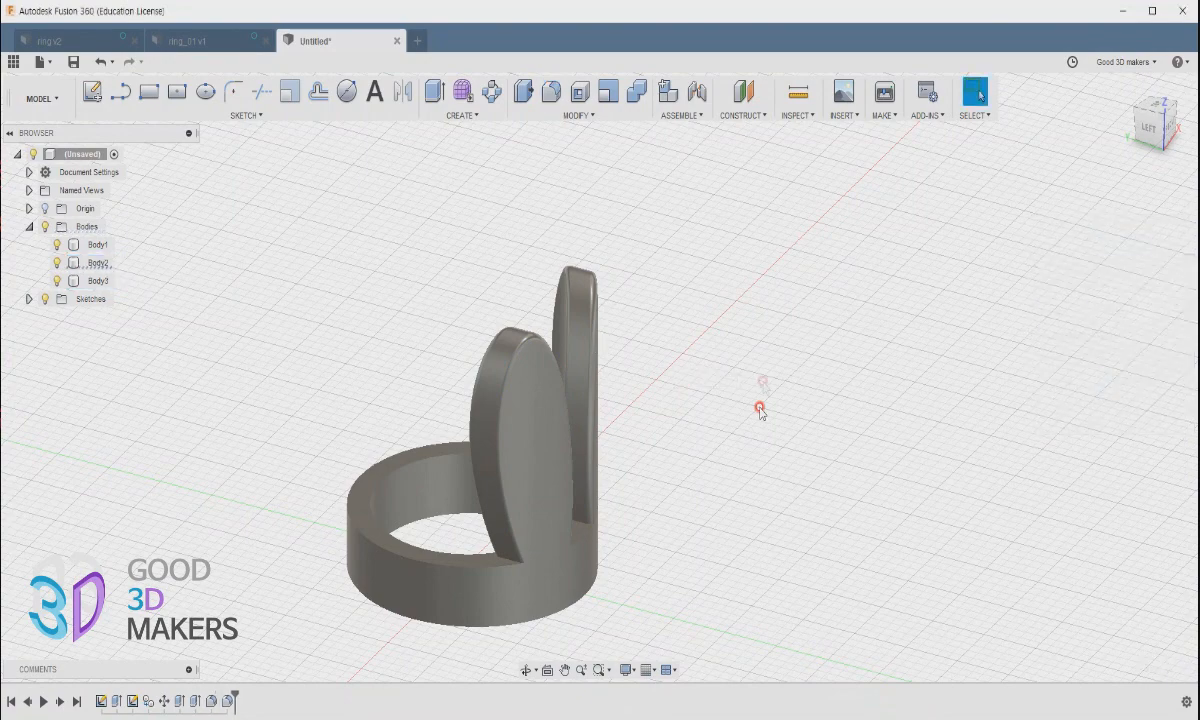
Step: Save the finished rabbit-ear ring design under the name ring_02
{"action": "middle_click_drag", "start_coordinate": [685, 498], "coordinate": [488, 534], "text": "shift"}
{"action": "middle_click_drag", "start_coordinate": [588, 585], "coordinate": [616, 533], "text": "shift"}
{"action": "middle_click_drag", "start_coordinate": [598, 477], "coordinate": [741, 455]}
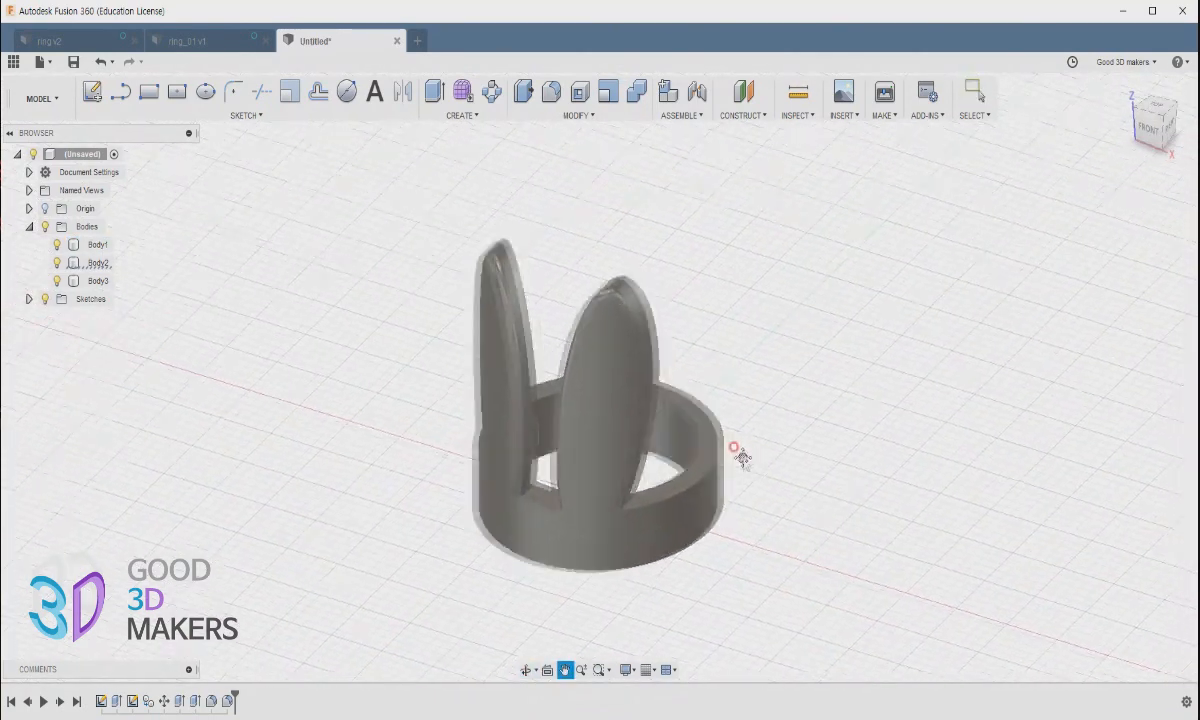
{"action": "scroll", "coordinate": [741, 455], "scroll_direction": "down", "scroll_amount": 5}
{"action": "middle_click_drag", "start_coordinate": [737, 487], "coordinate": [777, 442], "text": "shift"}
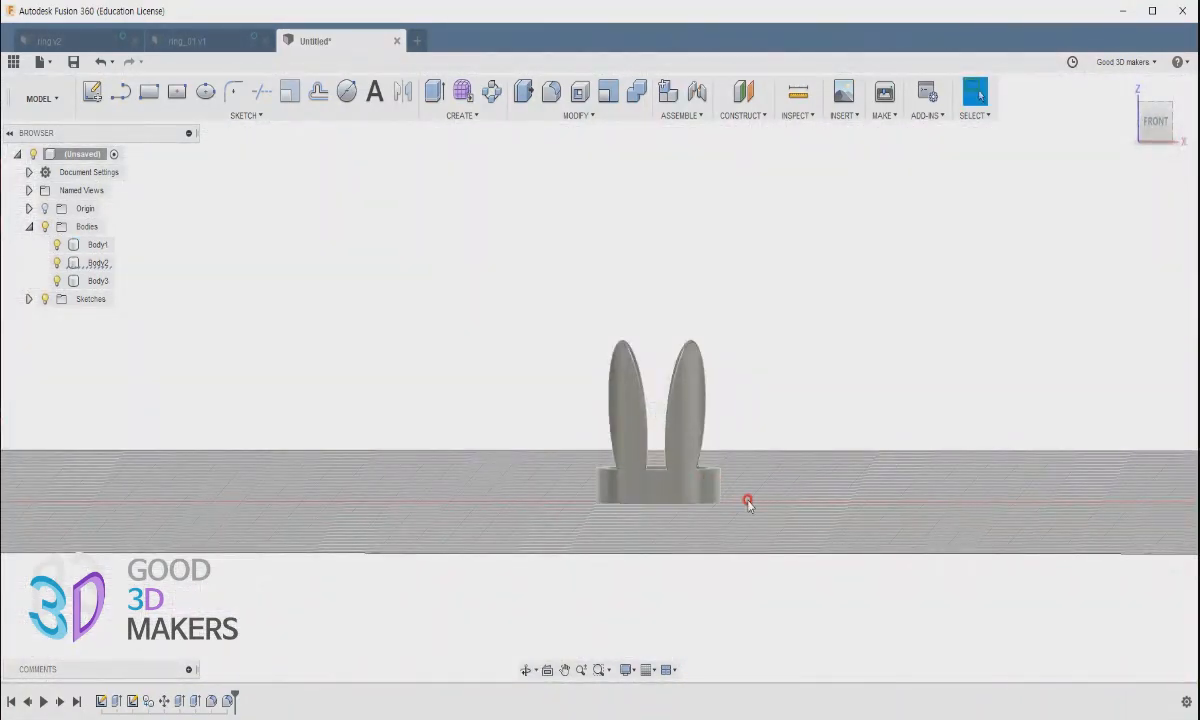
{"action": "scroll", "coordinate": [750, 502], "scroll_direction": "down", "scroll_amount": 1}
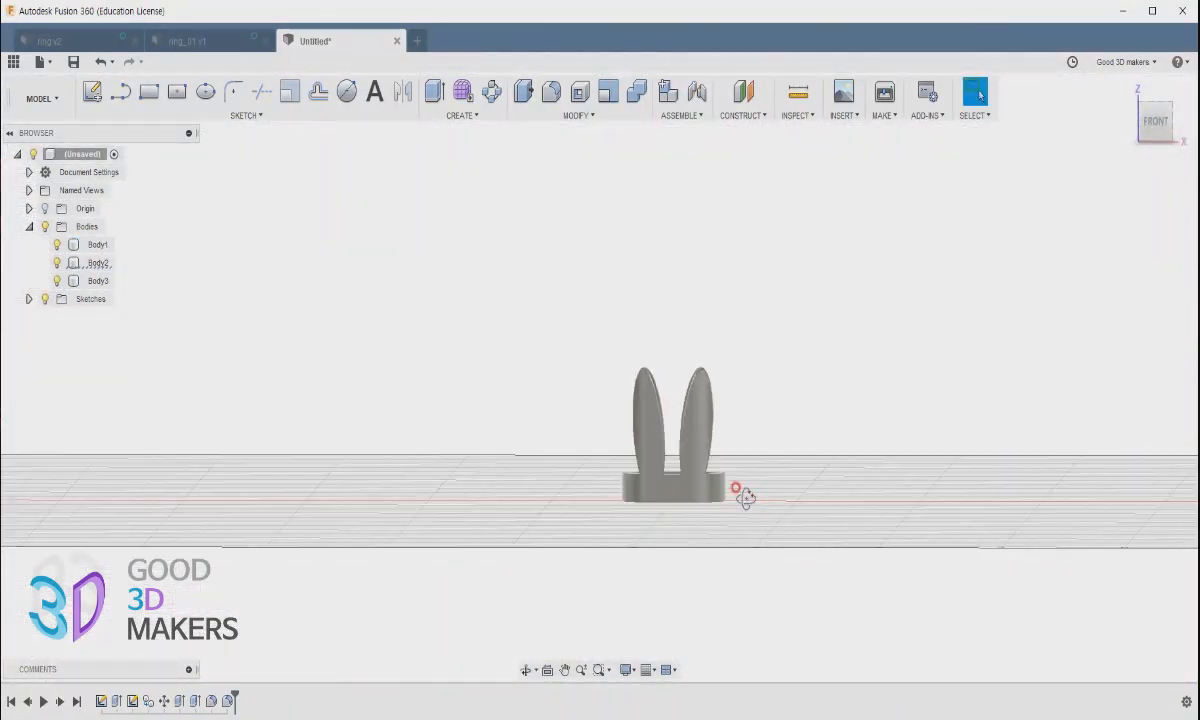
{"action": "key", "text": "ctrl+s"}
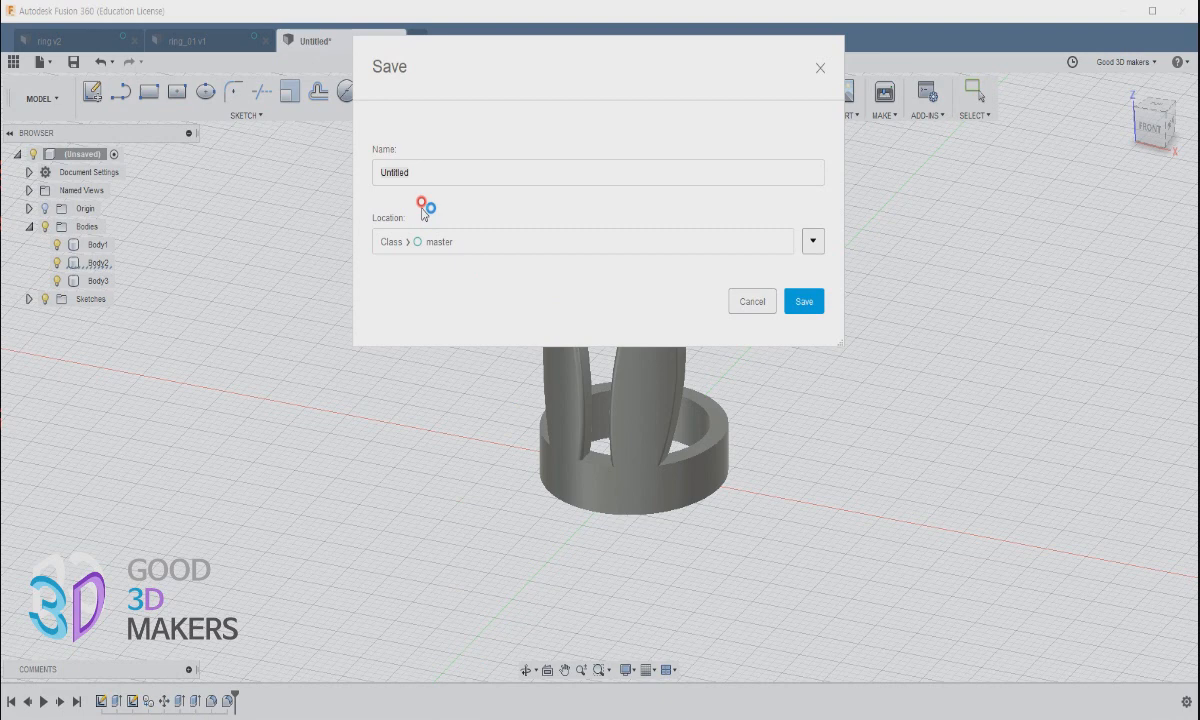
{"action": "left_click_drag", "start_coordinate": [410, 170], "coordinate": [147, 172]}
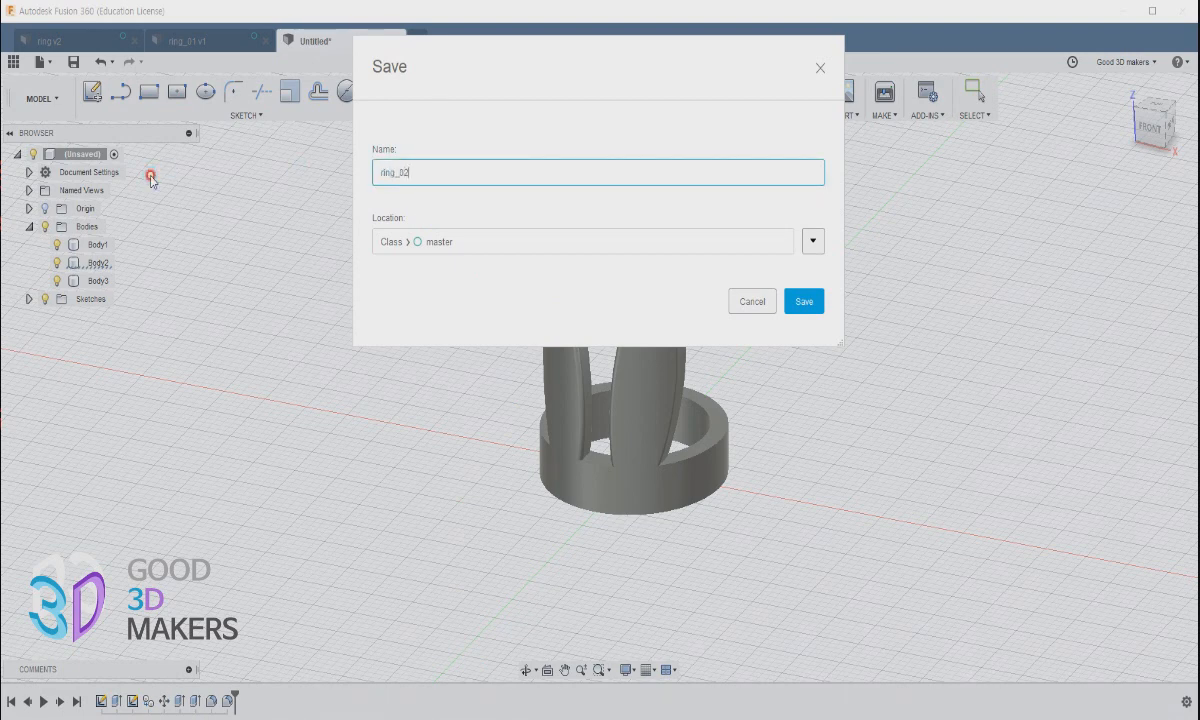
{"action": "key", "text": "Return"}
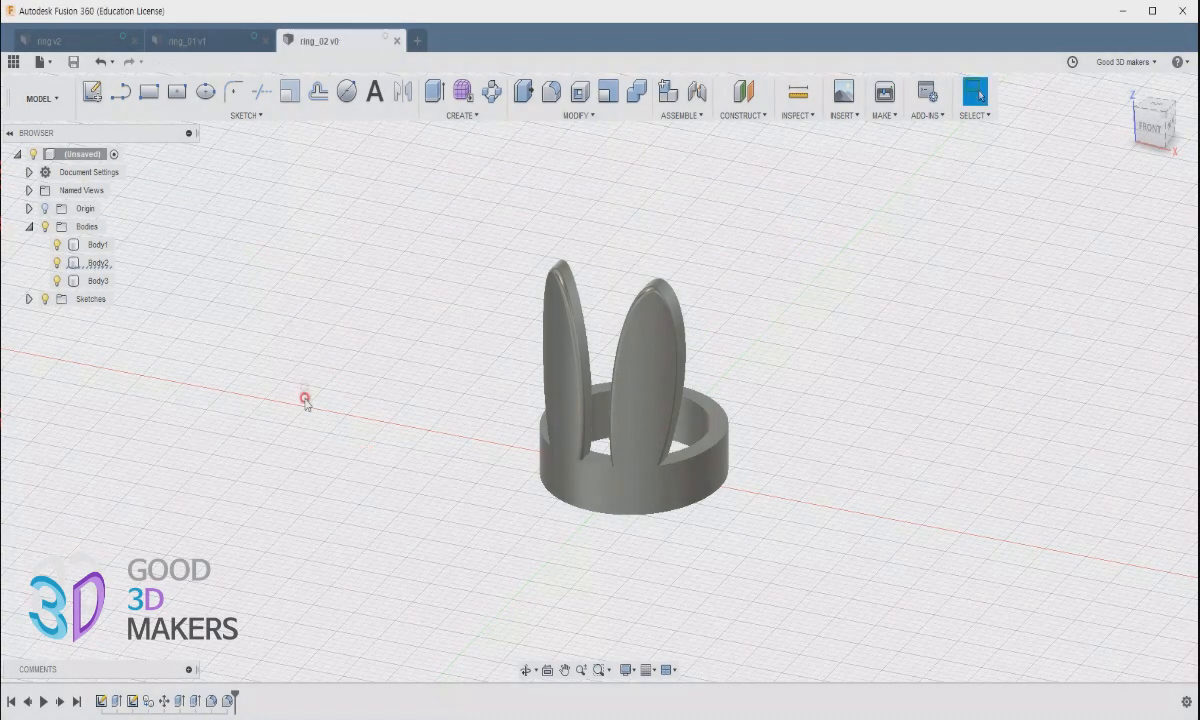
Step: Create a new design and sketch a 17 mm diameter circle centred on the origin of the horizontal plane
{"action": "left_click", "coordinate": [411, 40]}
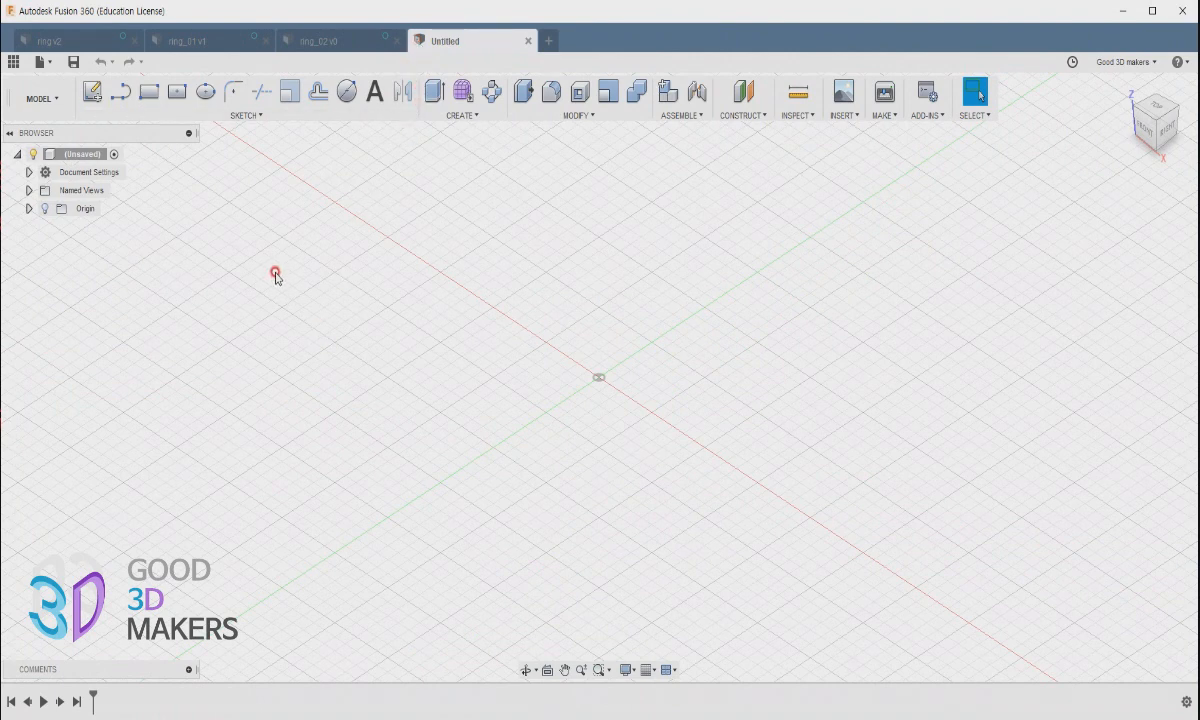
{"action": "left_click", "coordinate": [348, 93]}
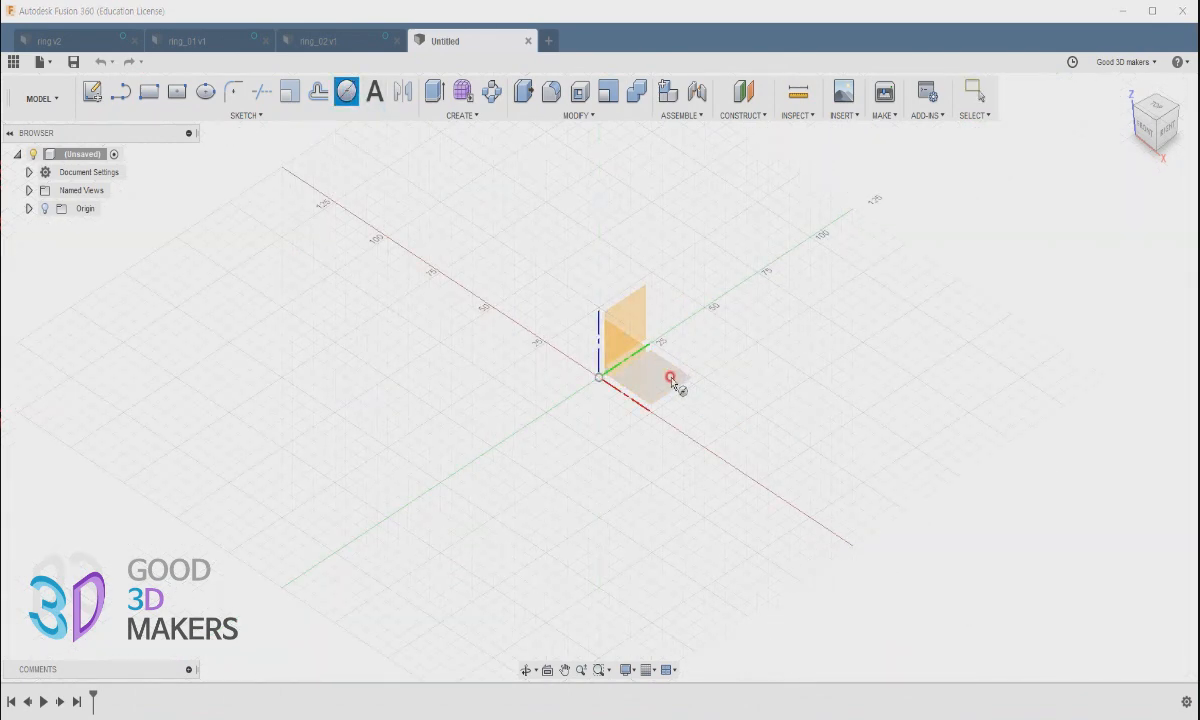
{"action": "left_click", "coordinate": [657, 378]}
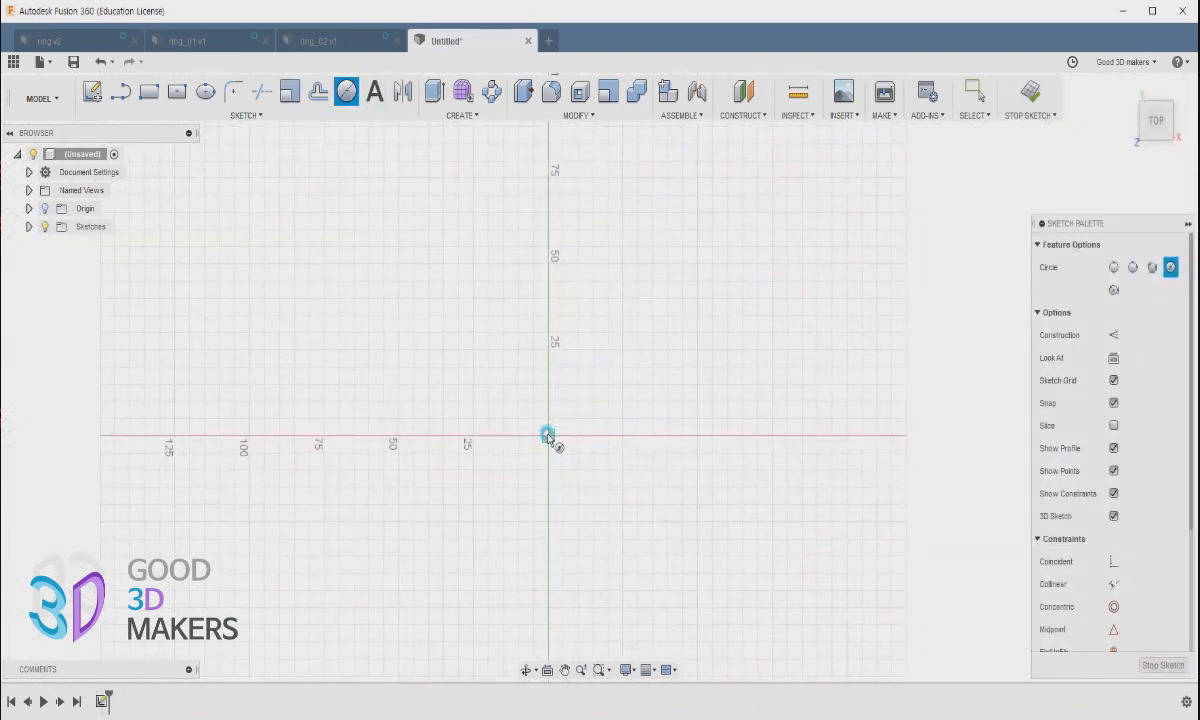
{"action": "left_click", "coordinate": [548, 436]}
{"action": "key", "text": "Return"}
{"action": "key", "text": "Escape"}
{"action": "scroll", "coordinate": [588, 471], "scroll_direction": "up", "scroll_amount": 3}
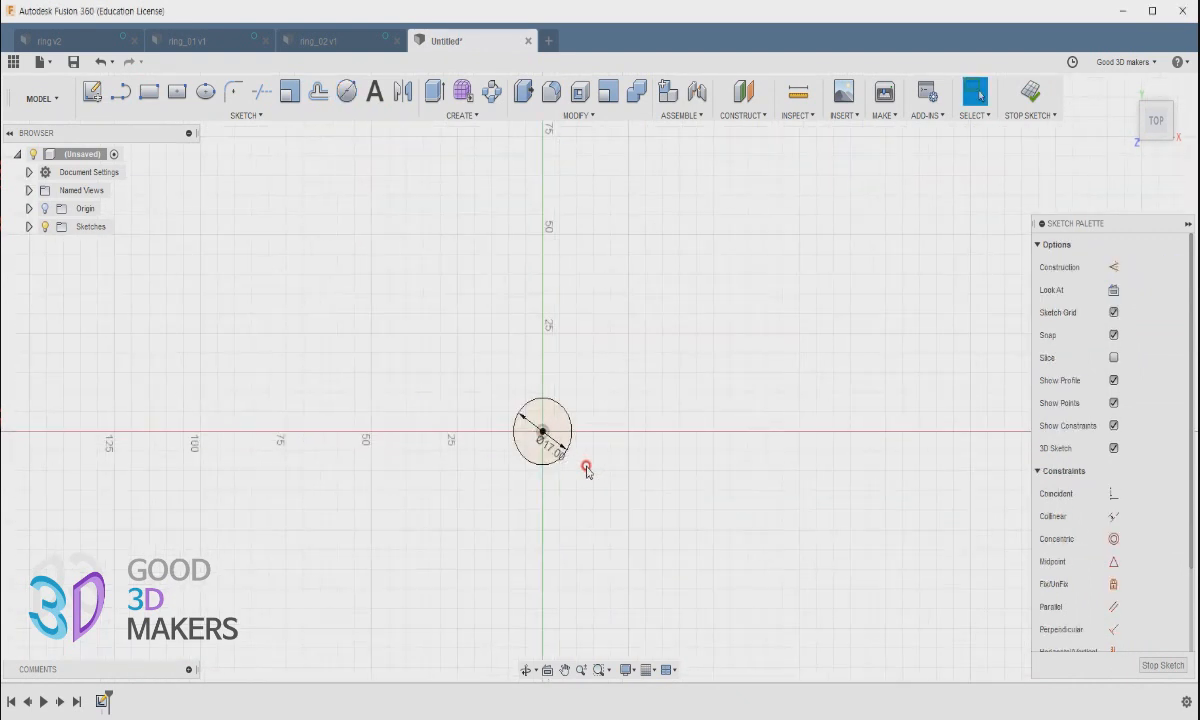
Step: Offset the circle outward by 3 mm and finish the sketch
{"action": "mouse_move", "coordinate": [691, 348]}
{"action": "middle_mouse_down", "text": "shift"}
{"action": "mouse_move", "coordinate": [632, 352]}
{"action": "mouse_move", "coordinate": [610, 294]}
{"action": "mouse_move", "coordinate": [618, 348]}
{"action": "mouse_move", "coordinate": [702, 316]}
{"action": "mouse_move", "coordinate": [611, 324]}
{"action": "middle_mouse_up", "text": "shift"}
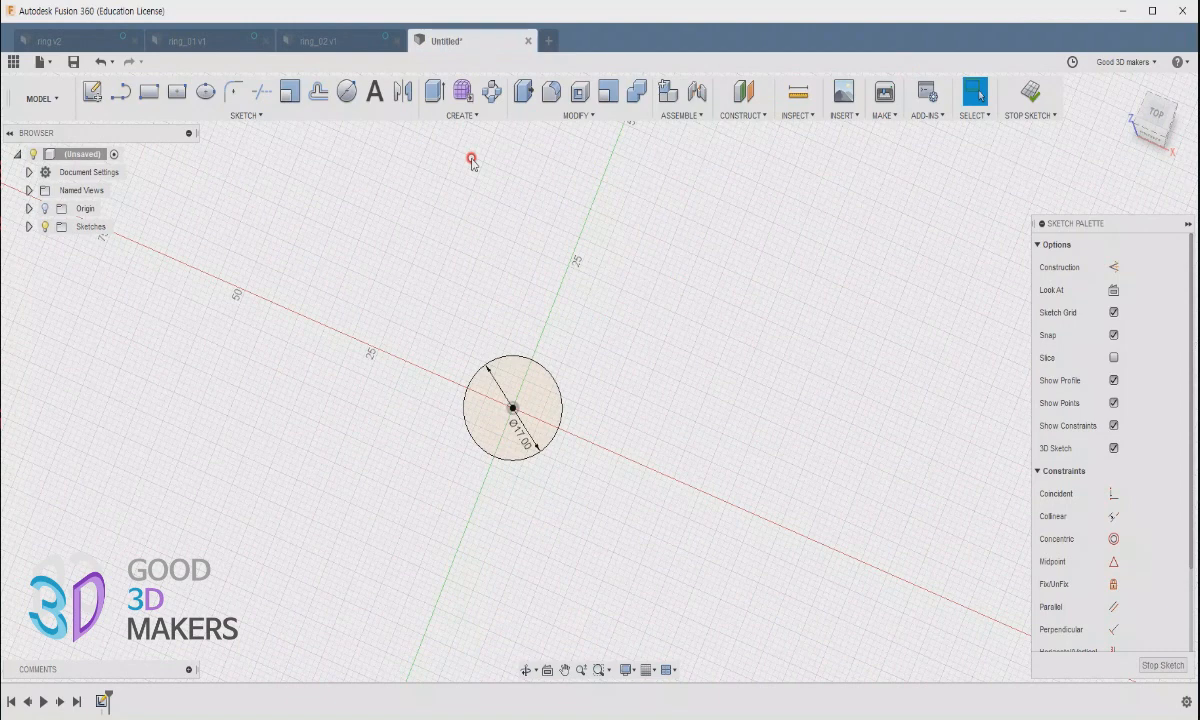
{"action": "left_click", "coordinate": [560, 428]}
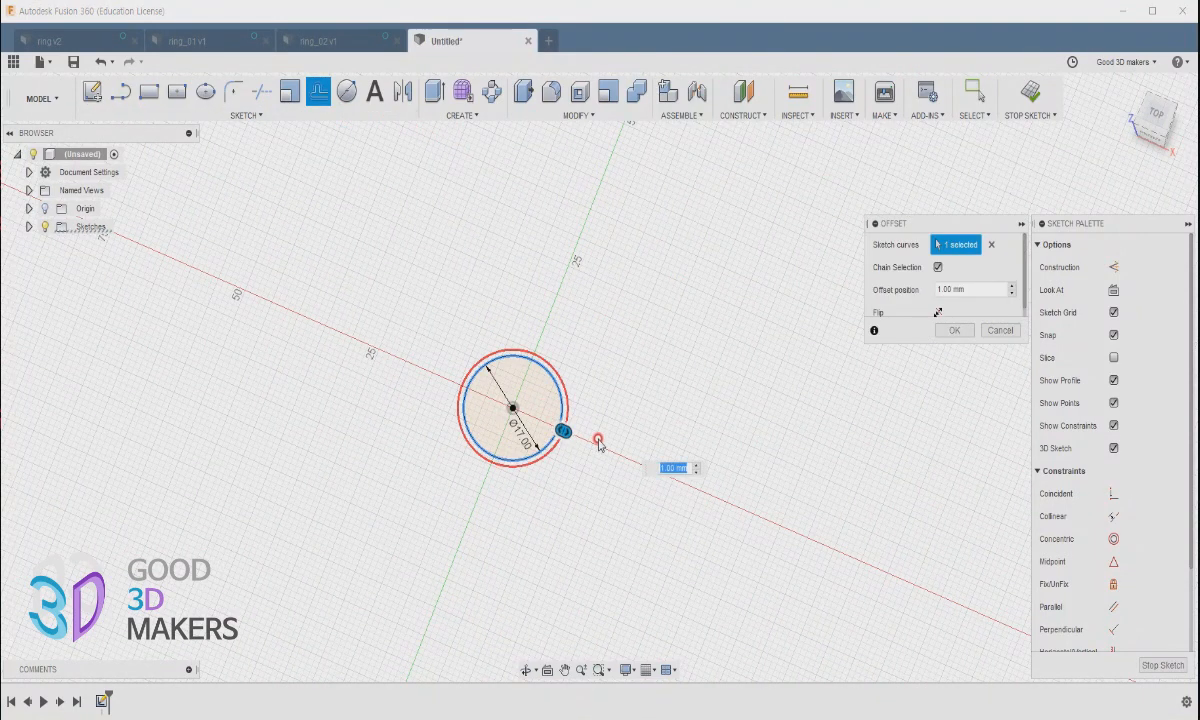
{"action": "key", "text": "Return"}
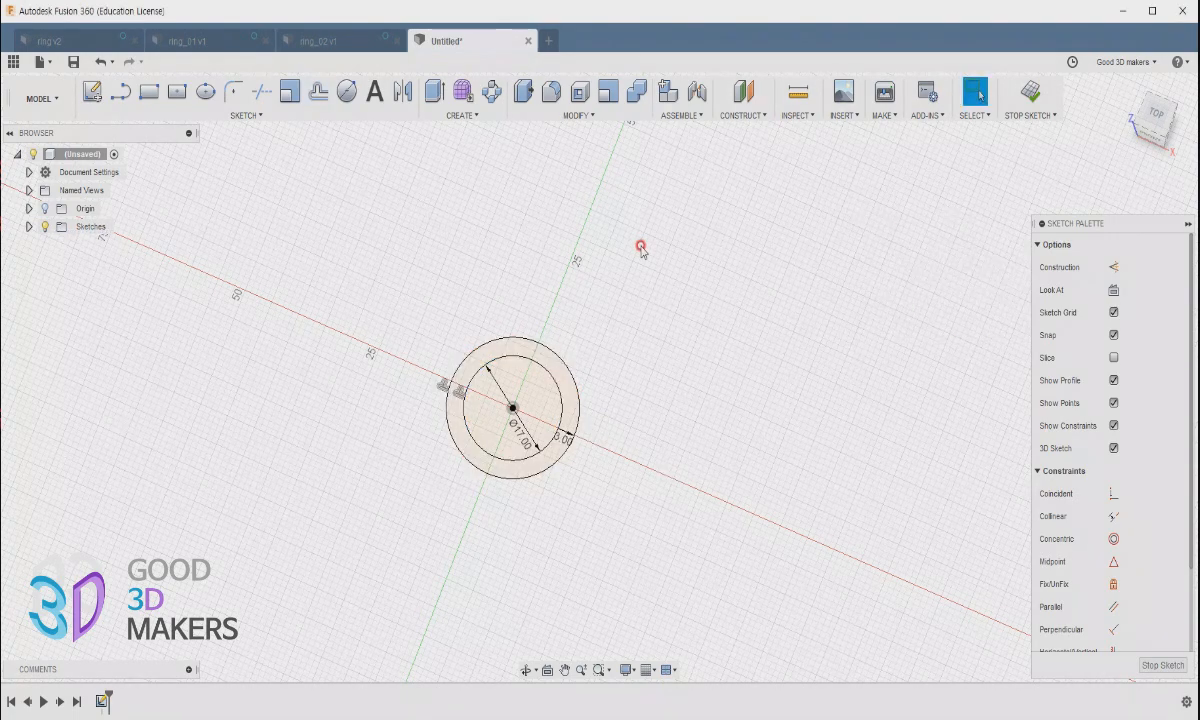
{"action": "left_click", "coordinate": [1030, 91]}
Step: Extrude the profile between the two circles upward as a new ring body
{"action": "left_click", "coordinate": [523, 92]}
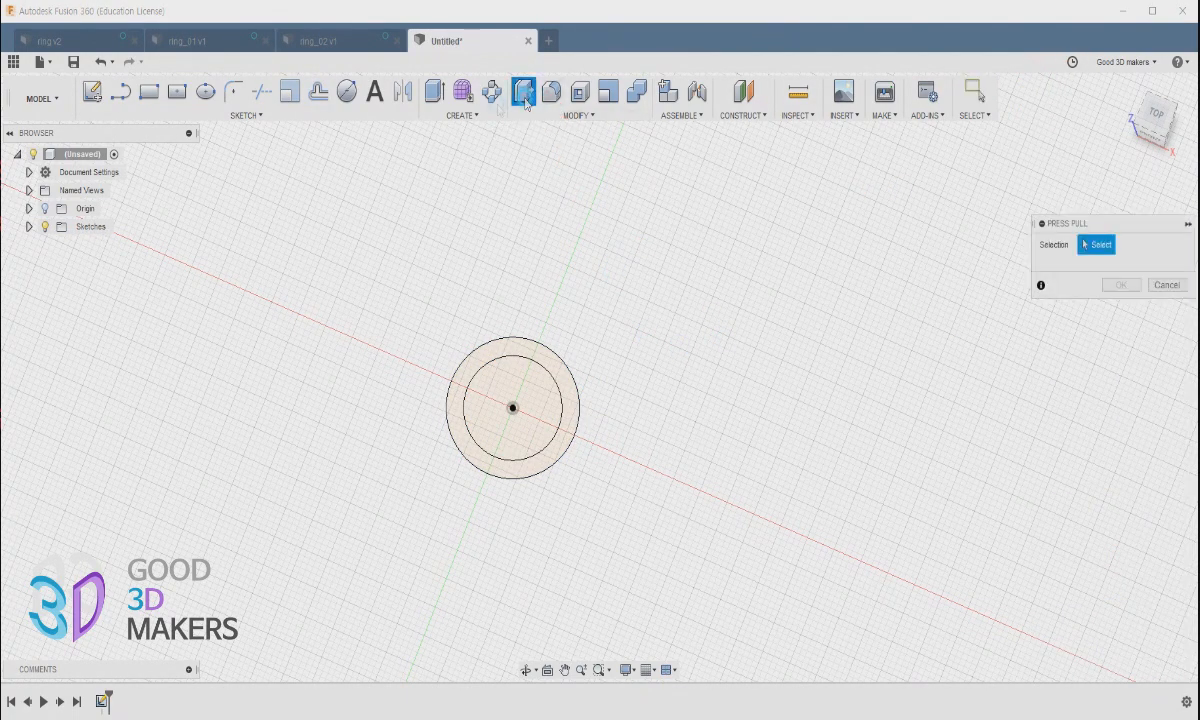
{"action": "left_click", "coordinate": [435, 93]}
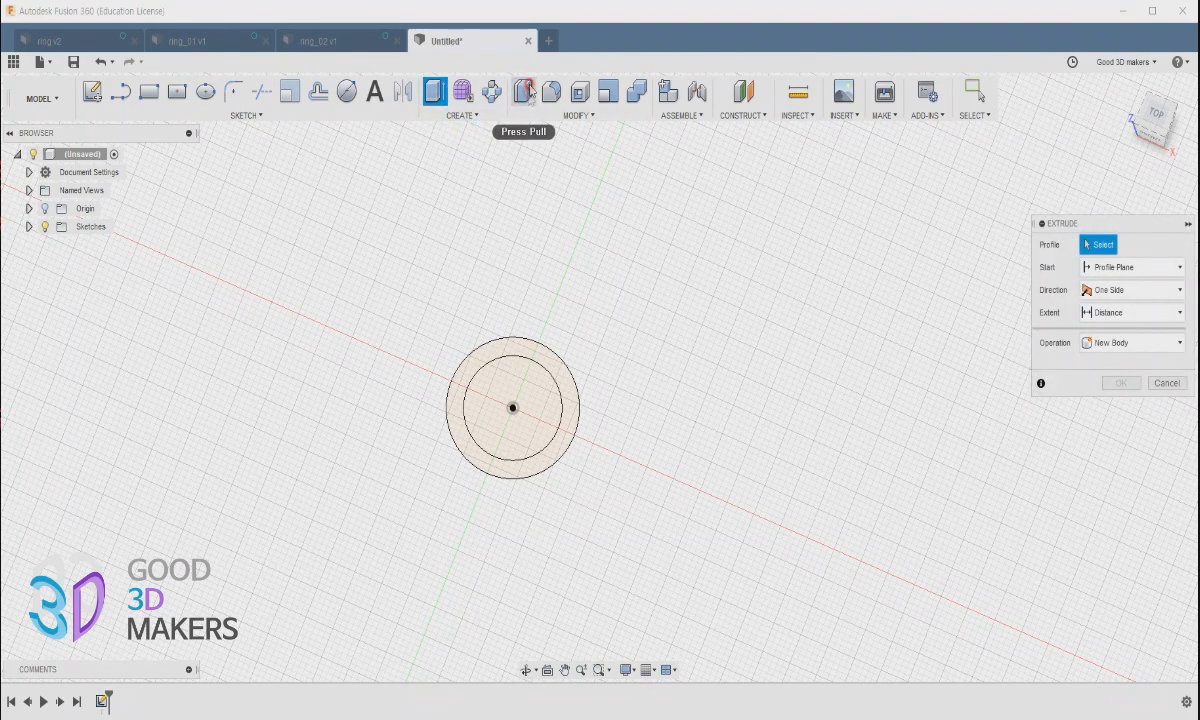
{"action": "left_click", "coordinate": [530, 355]}
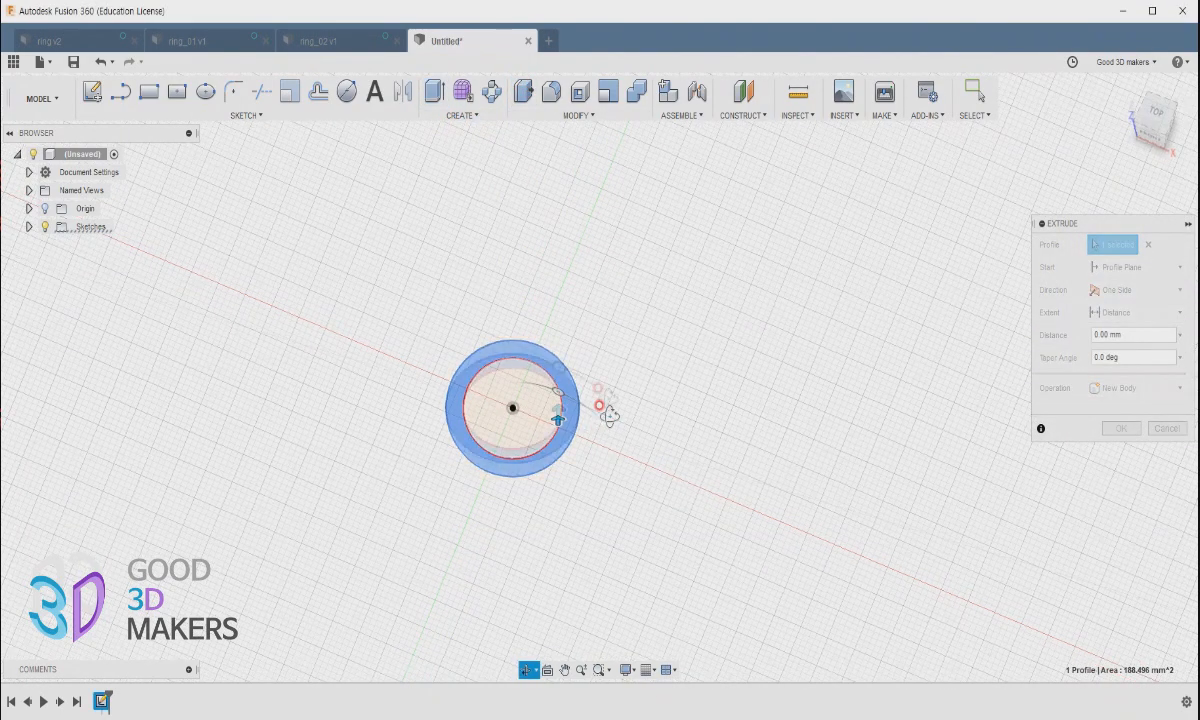
{"action": "left_click_drag", "start_coordinate": [557, 388], "coordinate": [557, 355]}
{"action": "left_click", "coordinate": [976, 92]}
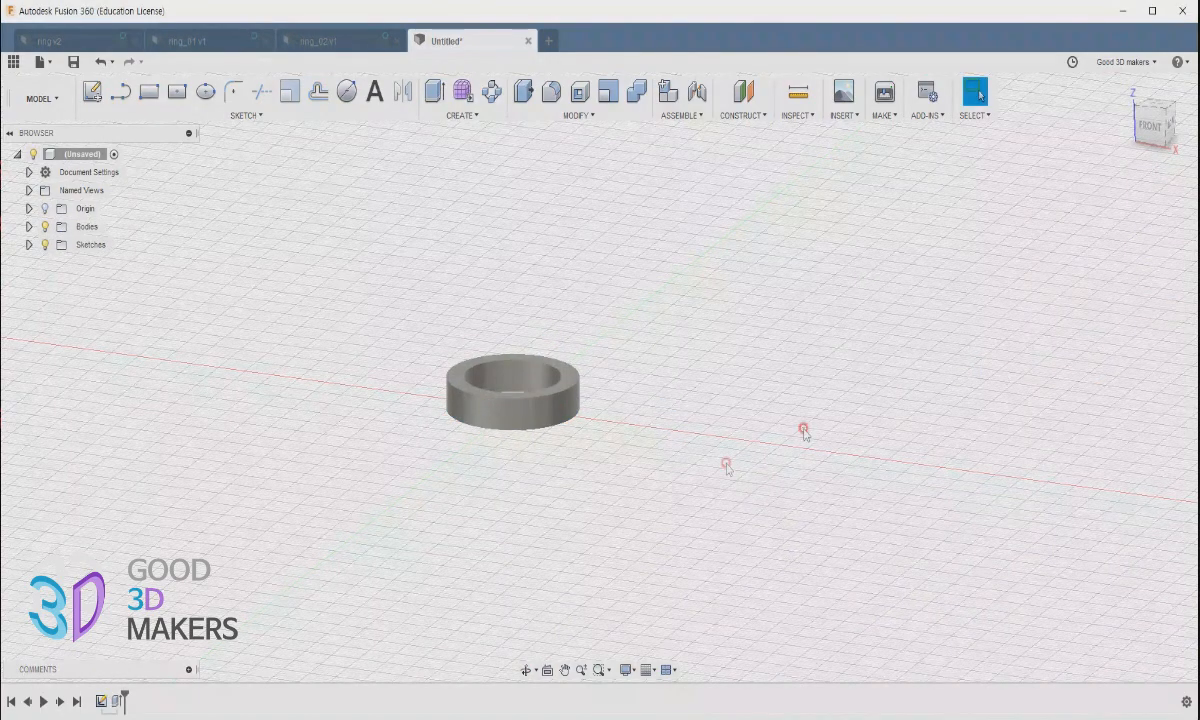
Step: Sketch a tall, narrow rectangle on the front plane across the middle of the ring, extending above and below it
{"action": "left_click", "coordinate": [1146, 127]}
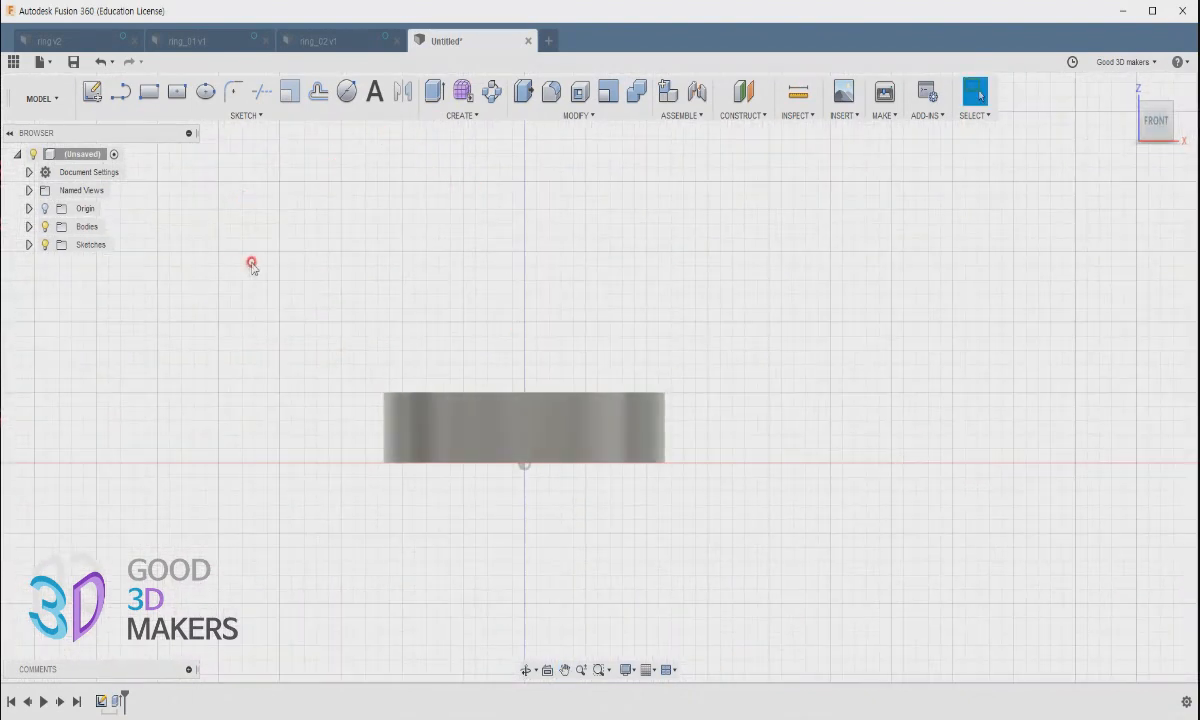
{"action": "left_click", "coordinate": [148, 91]}
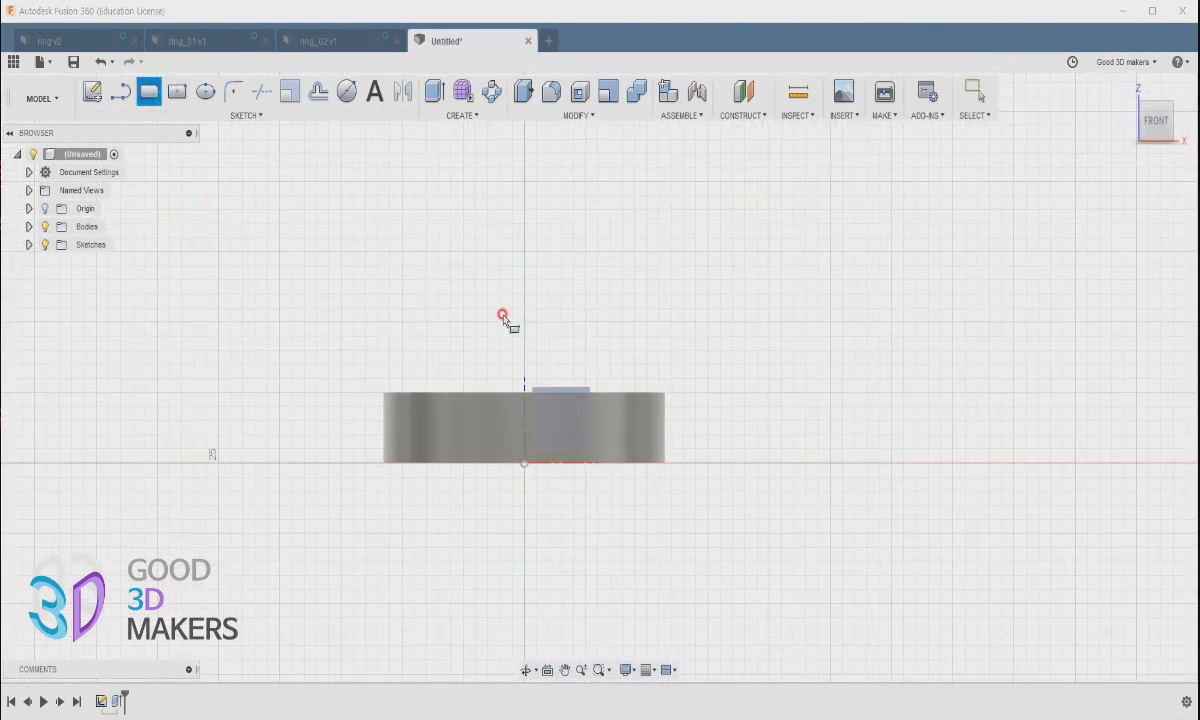
{"action": "left_click", "coordinate": [483, 279]}
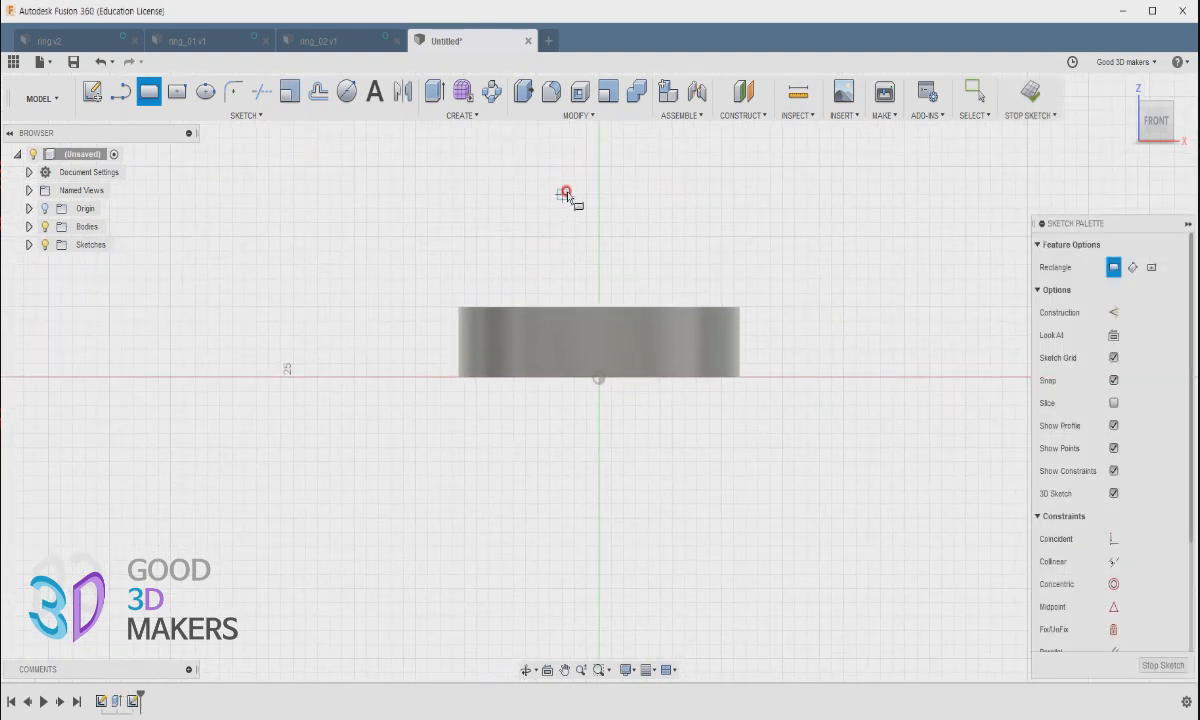
{"action": "left_click", "coordinate": [563, 195]}
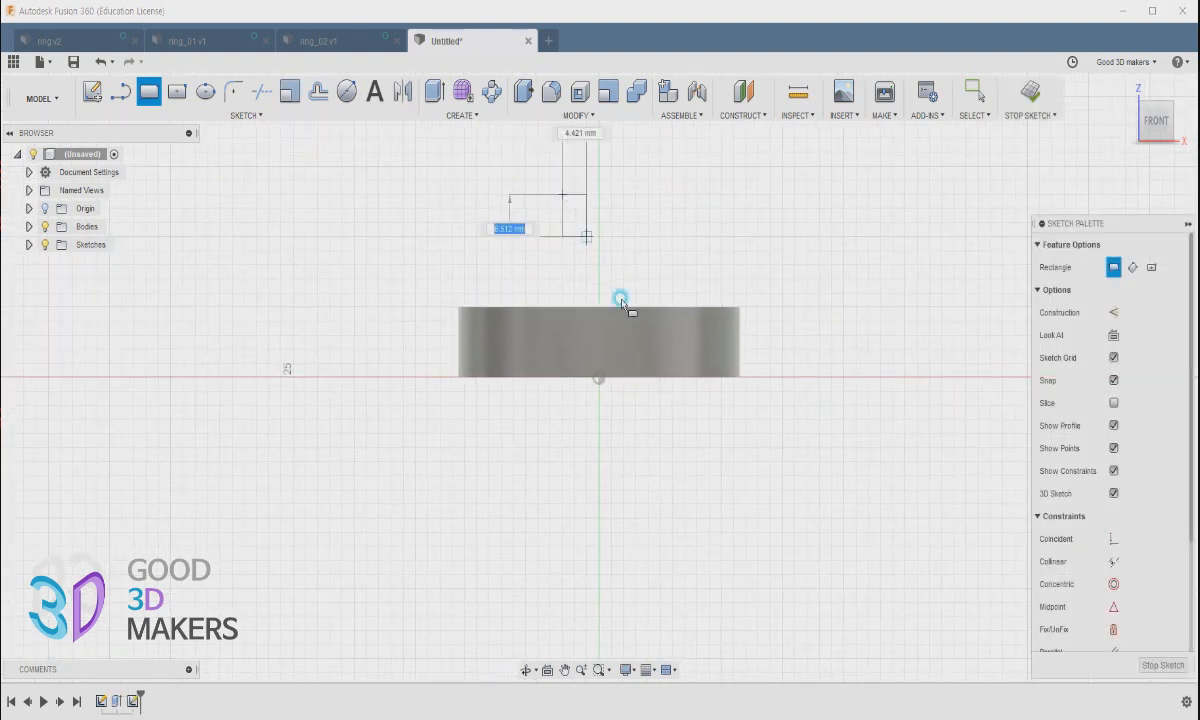
{"action": "left_click", "coordinate": [634, 475]}
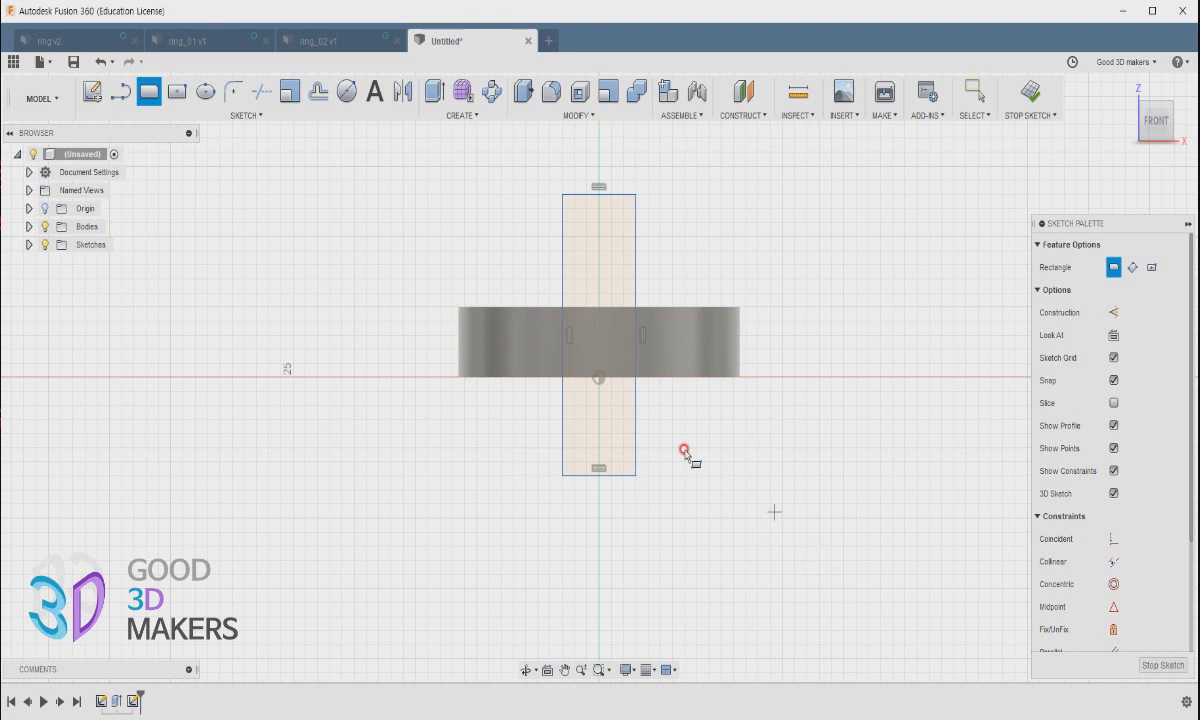
{"action": "left_click", "coordinate": [975, 92]}
{"action": "double_click", "coordinate": [639, 260]}
{"action": "right_click", "coordinate": [688, 222]}
{"action": "left_click", "coordinate": [640, 237]}
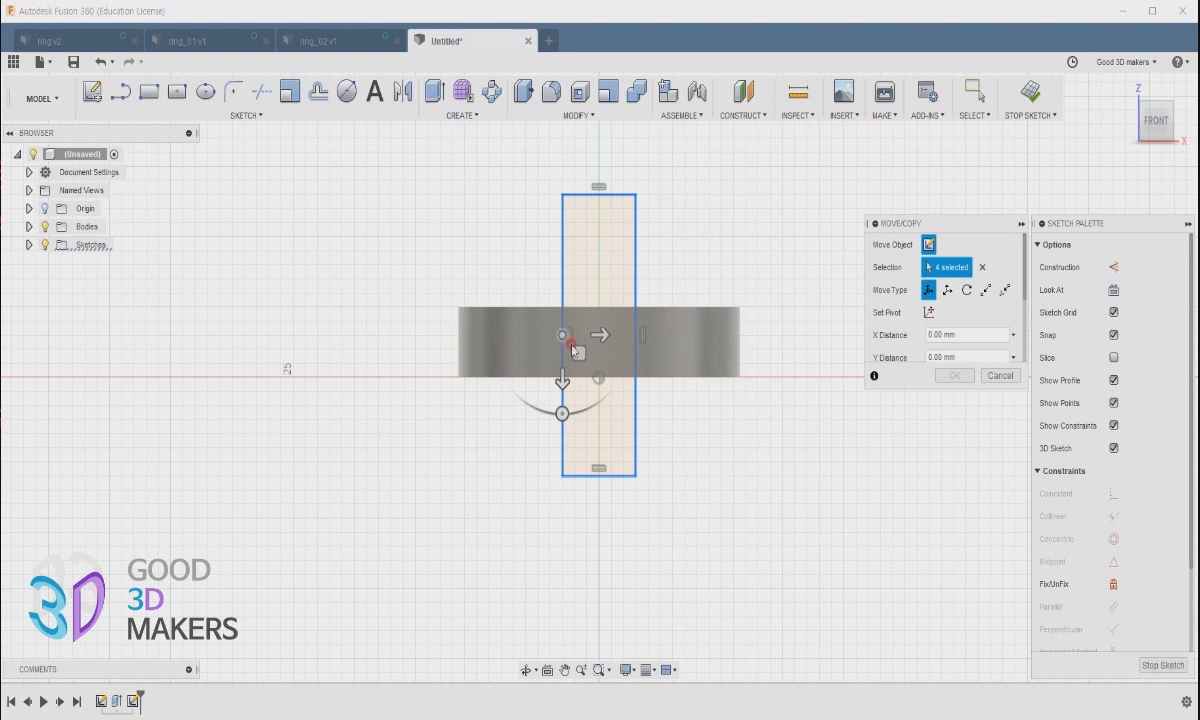
{"action": "left_click_drag", "start_coordinate": [564, 410], "coordinate": [652, 372]}
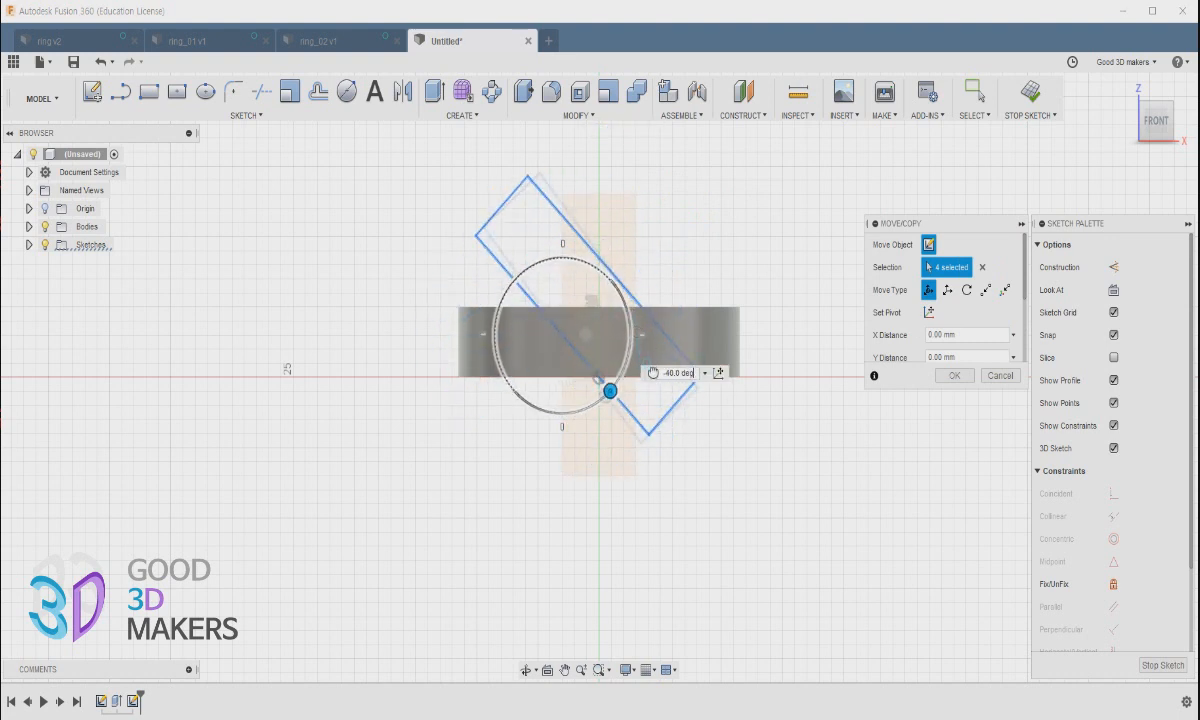
{"action": "key", "text": "Escape"}
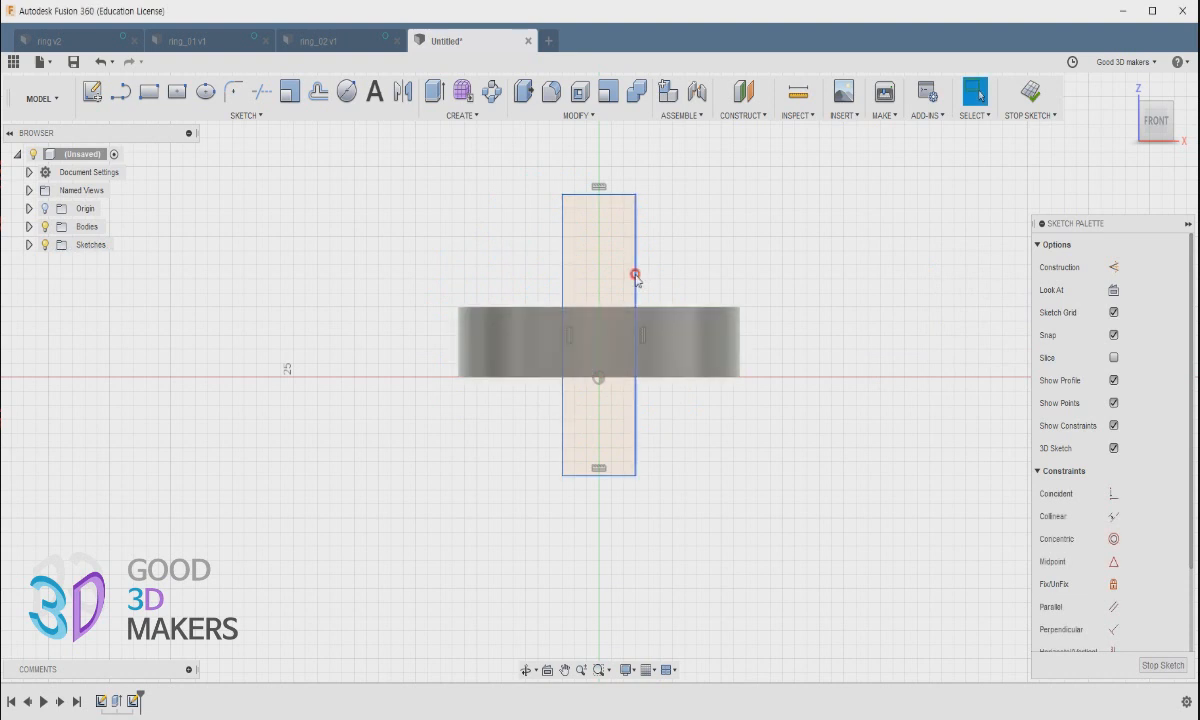
Step: Set the move pivot near the centre of the rectangle and rotate all four sides by -50 degrees
{"action": "right_click", "coordinate": [688, 238]}
{"action": "left_click", "coordinate": [655, 262]}
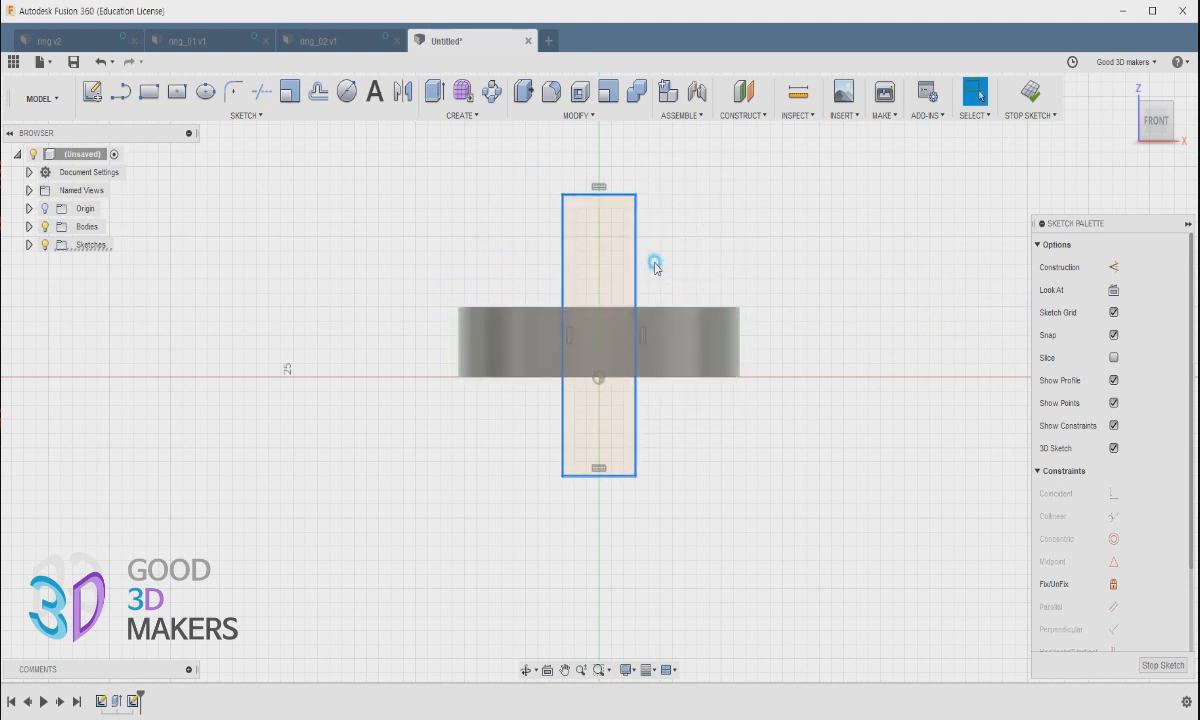
{"action": "left_click", "coordinate": [929, 312]}
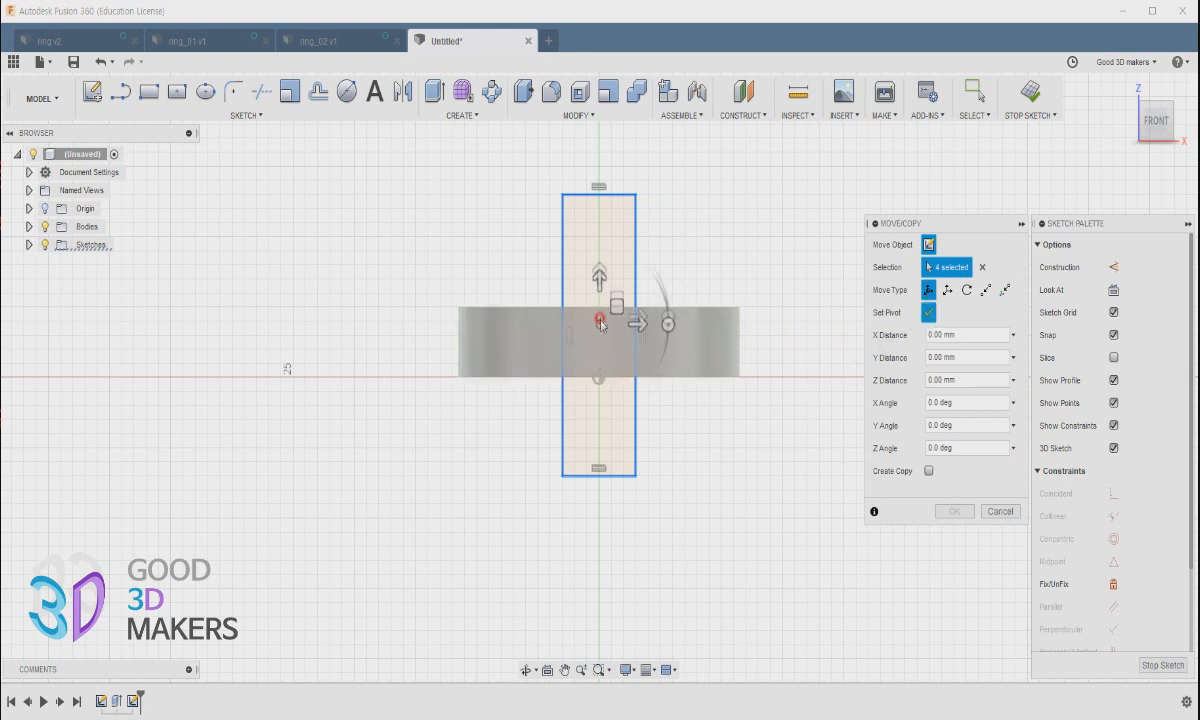
{"action": "left_click", "coordinate": [600, 329]}
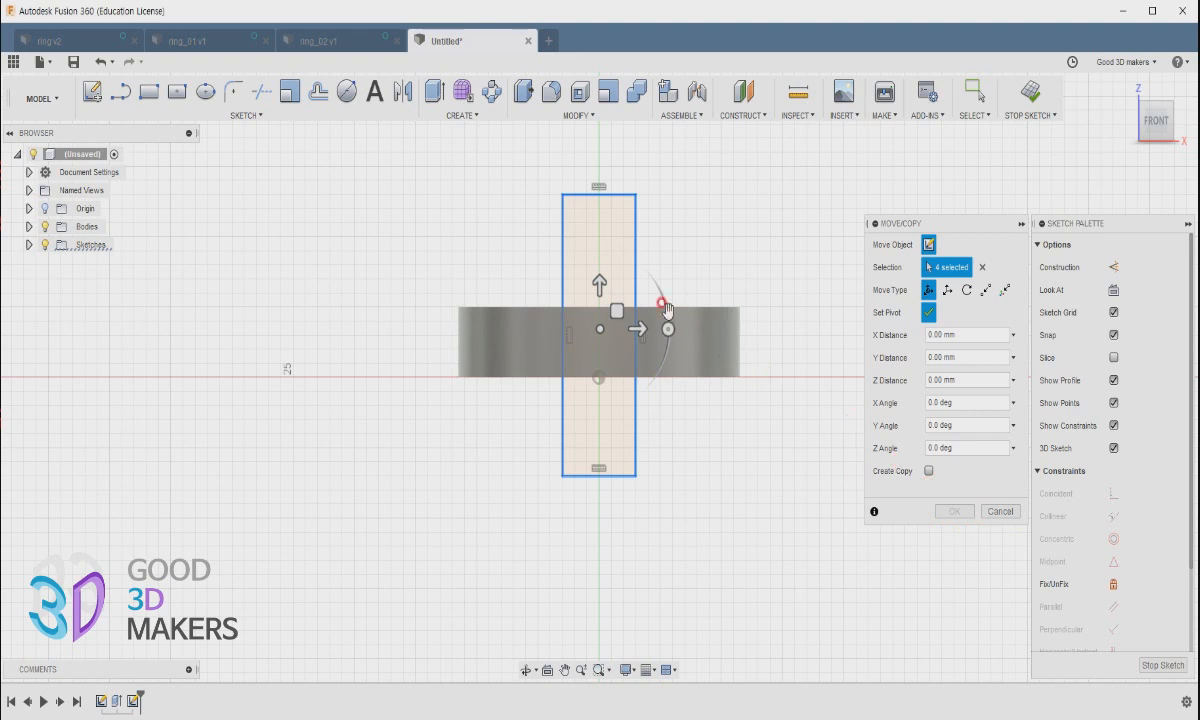
{"action": "mouse_move", "coordinate": [667, 304]}
{"action": "left_mouse_down"}
{"action": "mouse_move", "coordinate": [670, 330]}
{"action": "mouse_move", "coordinate": [666, 296]}
{"action": "left_mouse_up"}
{"action": "left_click", "coordinate": [929, 312]}
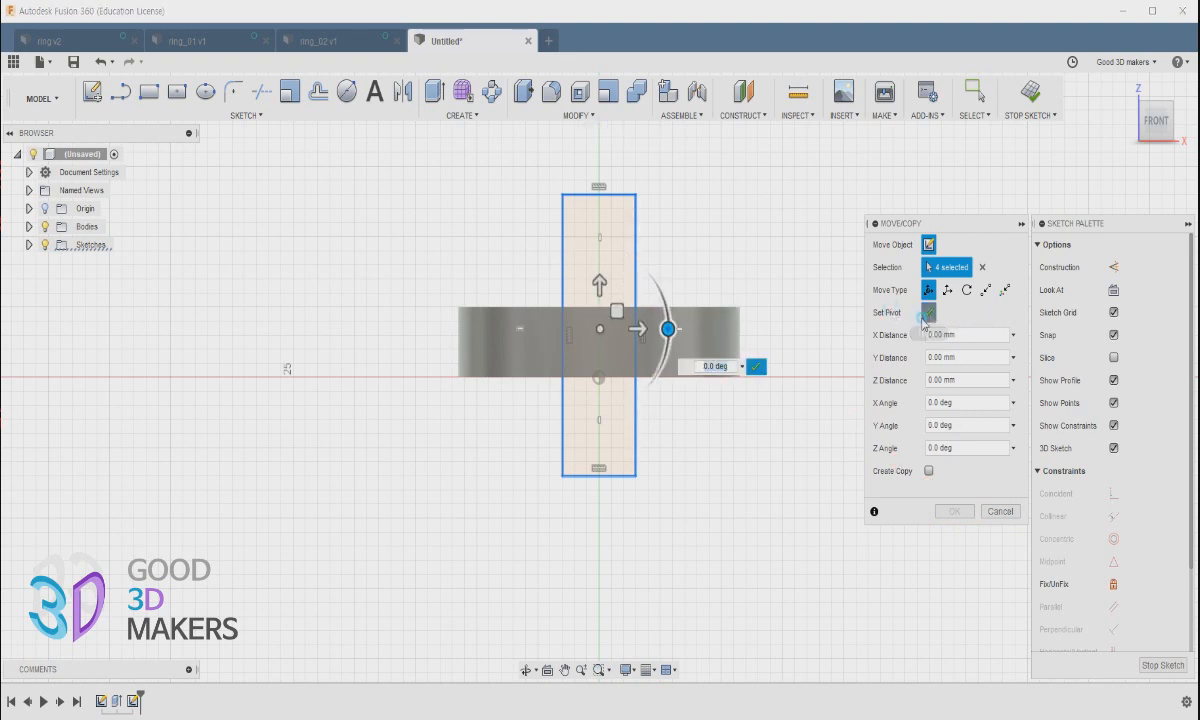
{"action": "left_click_drag", "start_coordinate": [667, 329], "coordinate": [619, 236]}
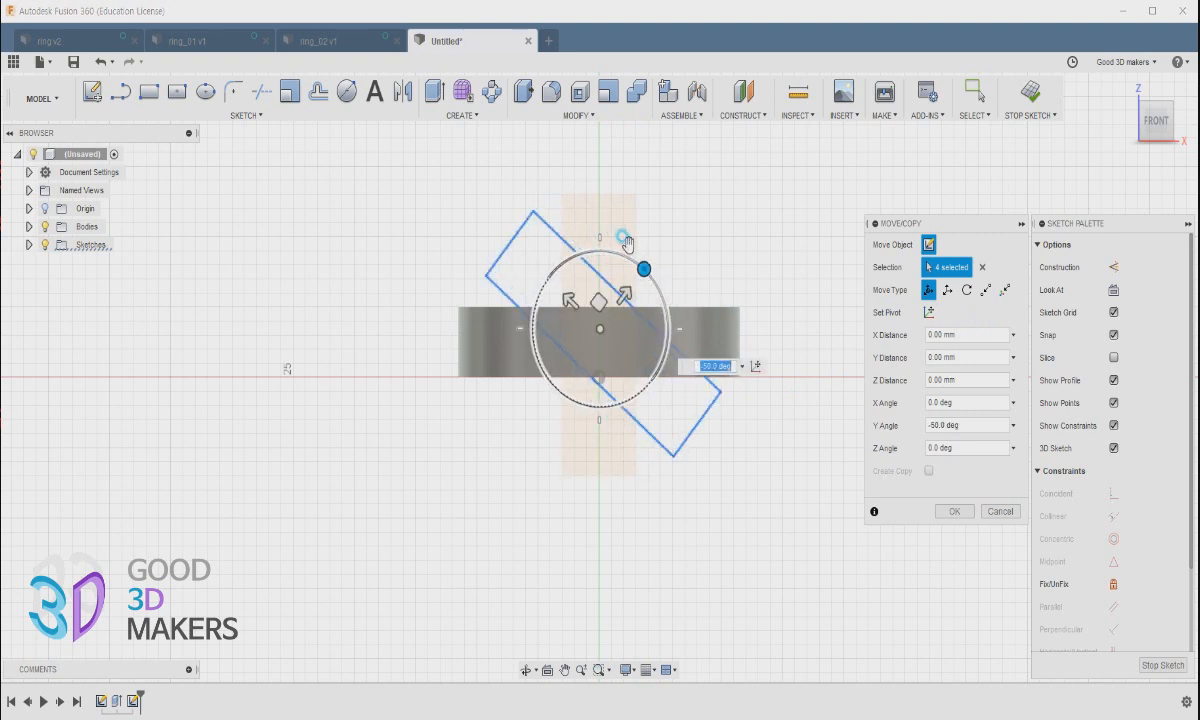
{"action": "left_click", "coordinate": [954, 511]}
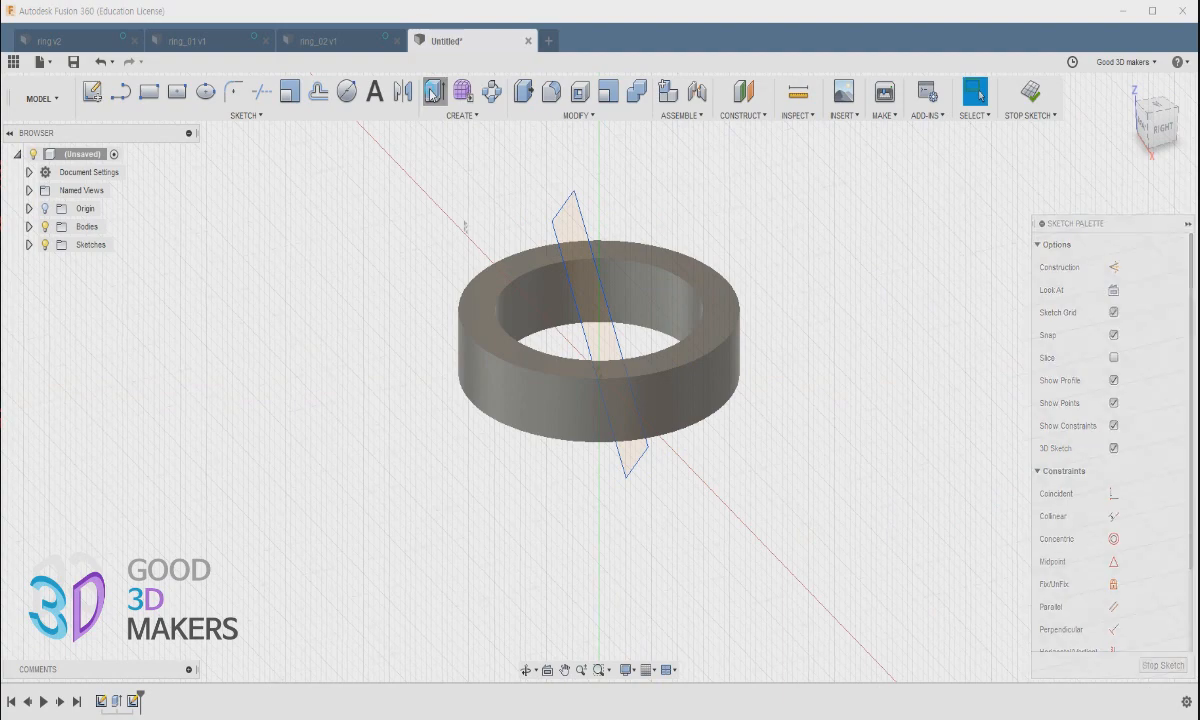
Step: Extrude the tilted rectangle -17 mm through the front of the ring with the Intersect operation
{"action": "left_click", "coordinate": [433, 91]}
{"action": "left_click", "coordinate": [565, 226]}
{"action": "left_click_drag", "start_coordinate": [611, 329], "coordinate": [421, 352]}
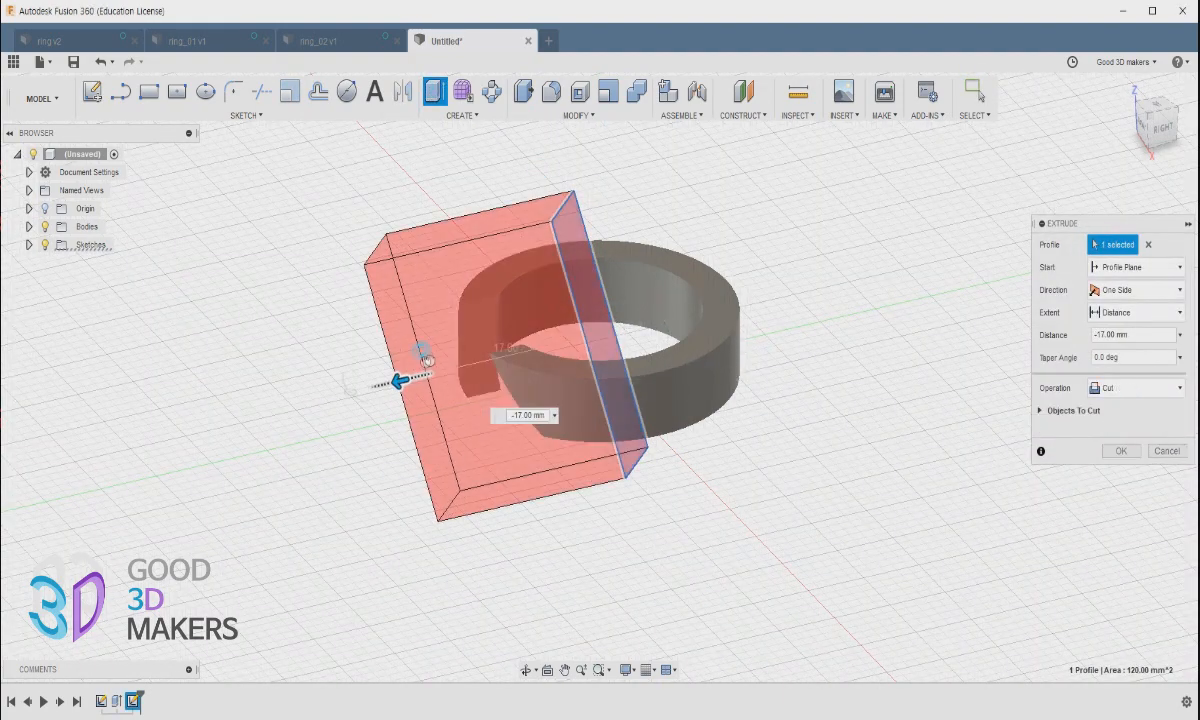
{"action": "left_click", "coordinate": [1137, 388]}
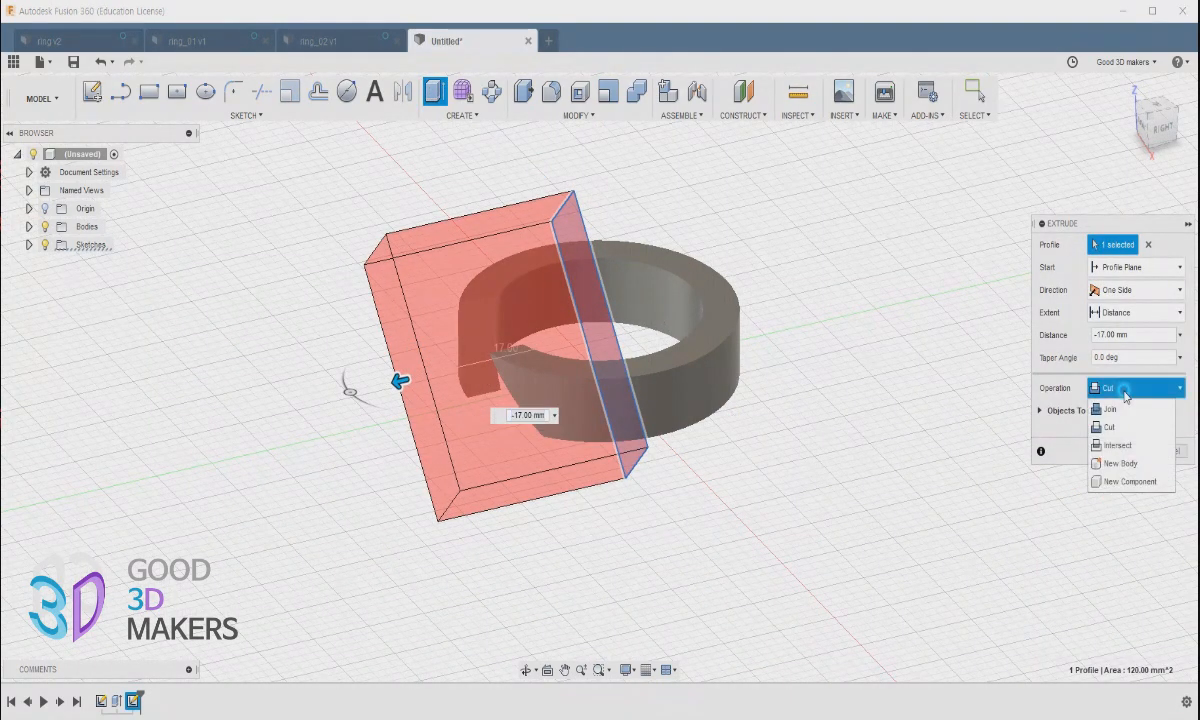
{"action": "left_click", "coordinate": [1103, 444]}
{"action": "left_click", "coordinate": [1121, 451]}
Step: Fillet one slanted outer edge of the curved ring segment to round off that side
{"action": "middle_click_drag", "start_coordinate": [533, 555], "coordinate": [549, 584], "text": "shift"}
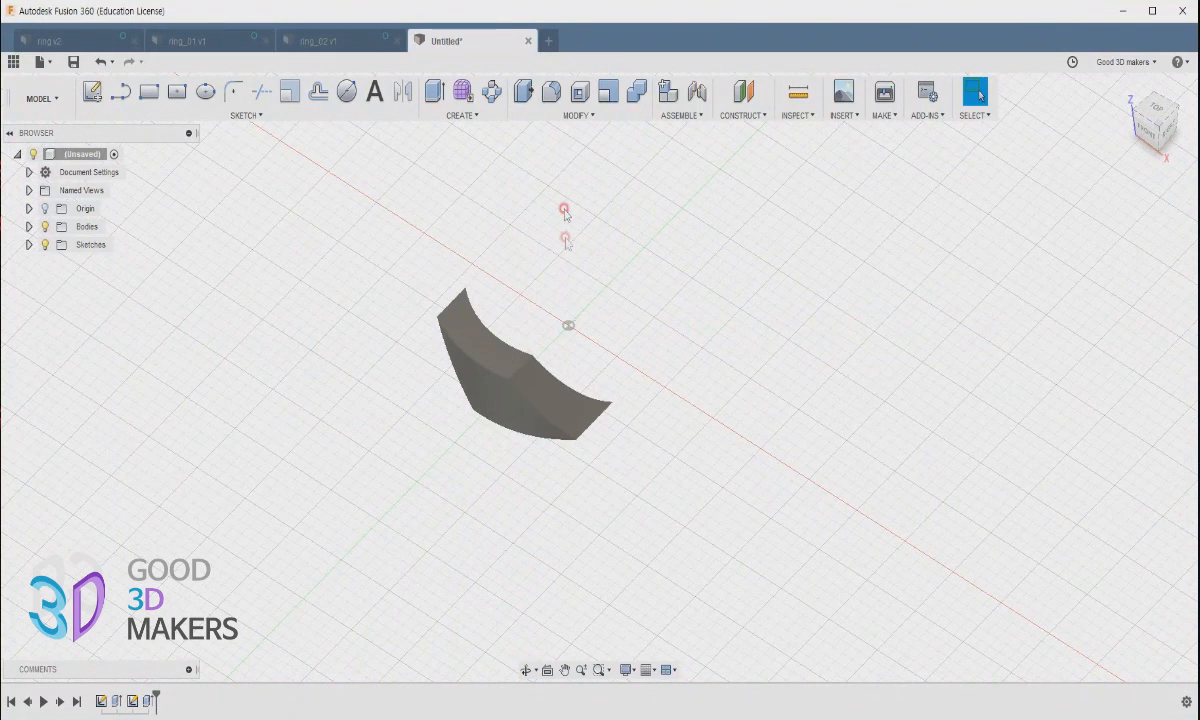
{"action": "left_click", "coordinate": [549, 92]}
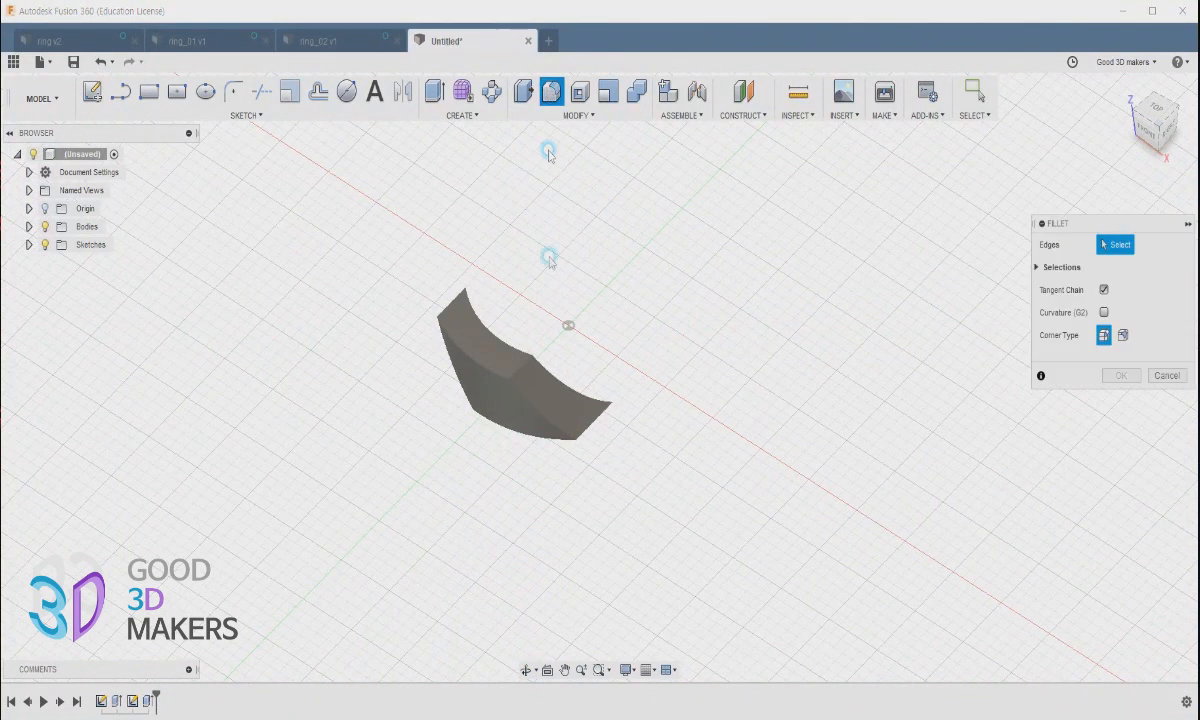
{"action": "left_click", "coordinate": [537, 416]}
{"action": "mouse_move", "coordinate": [538, 414]}
{"action": "left_mouse_down"}
{"action": "mouse_move", "coordinate": [533, 395]}
{"action": "mouse_move", "coordinate": [537, 415]}
{"action": "left_mouse_up"}
{"action": "middle_click_drag", "start_coordinate": [429, 496], "coordinate": [538, 427], "text": "shift"}
{"action": "left_click", "coordinate": [1118, 420]}
Step: Fillet the opposite outer edge of the curved segment so both of its outer sides are rounded
{"action": "left_click", "coordinate": [536, 418]}
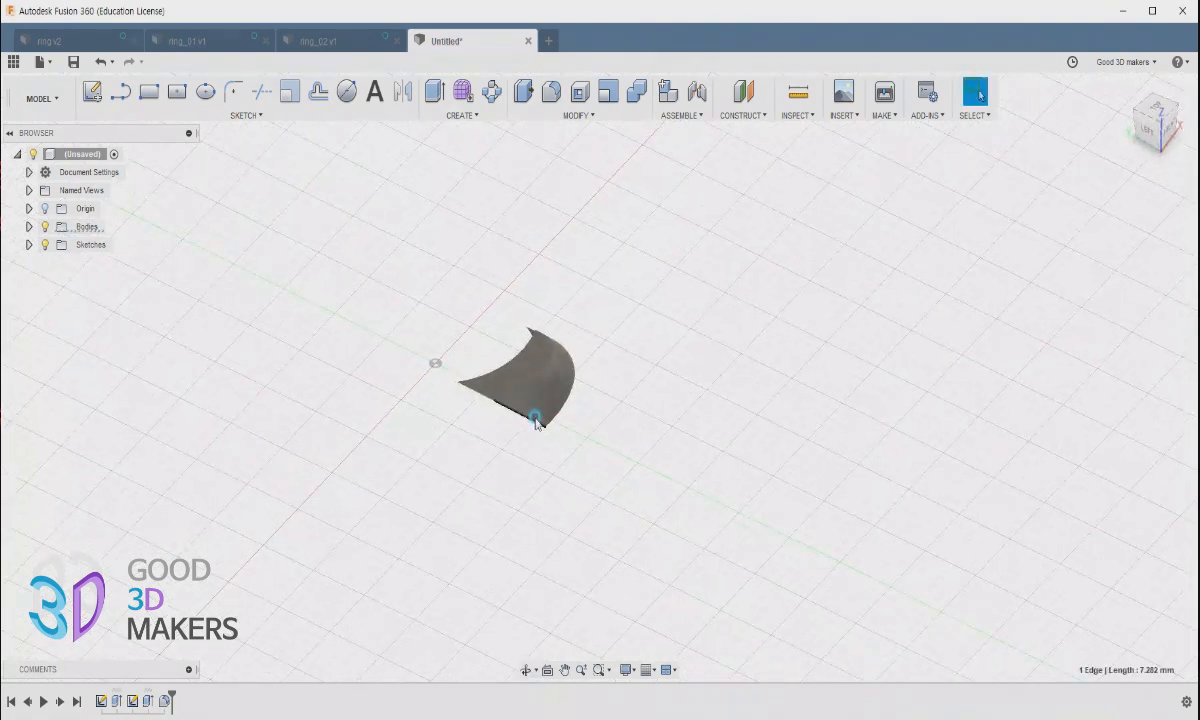
{"action": "left_click", "coordinate": [551, 91]}
{"action": "left_click_drag", "start_coordinate": [531, 426], "coordinate": [526, 418]}
{"action": "middle_click_drag", "start_coordinate": [536, 471], "coordinate": [482, 450], "text": "shift"}
{"action": "left_click", "coordinate": [1120, 421]}
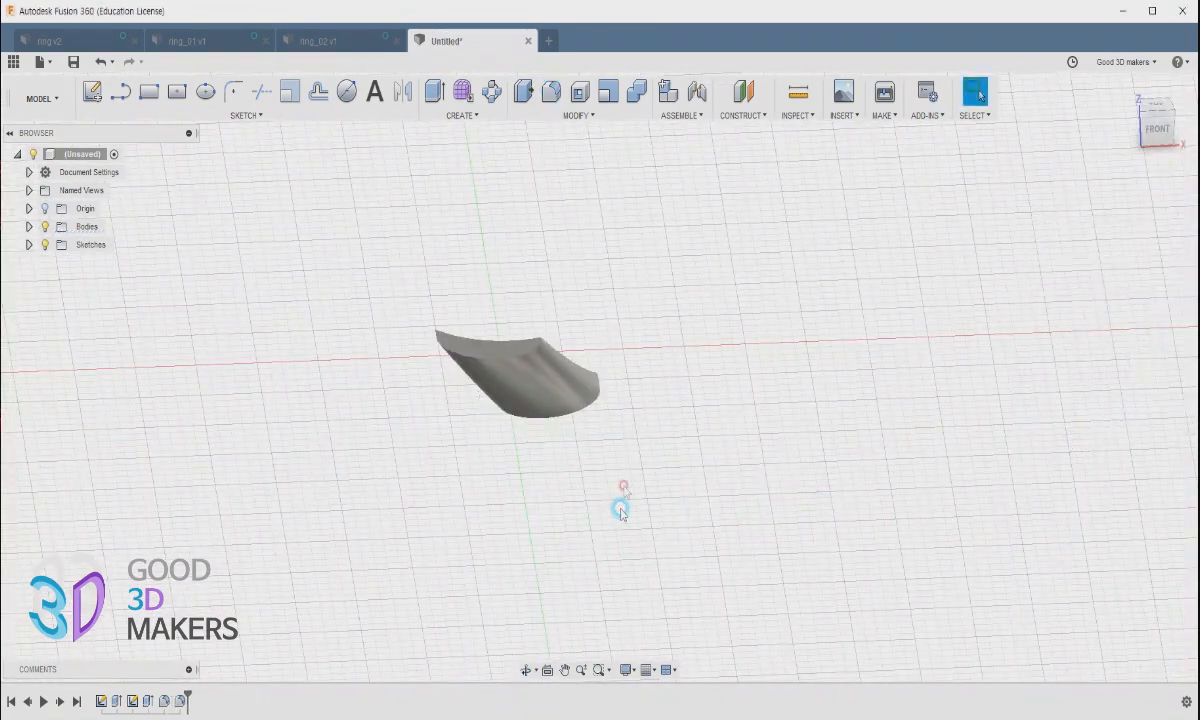
{"action": "middle_click_drag", "start_coordinate": [621, 500], "coordinate": [852, 500], "text": "shift"}
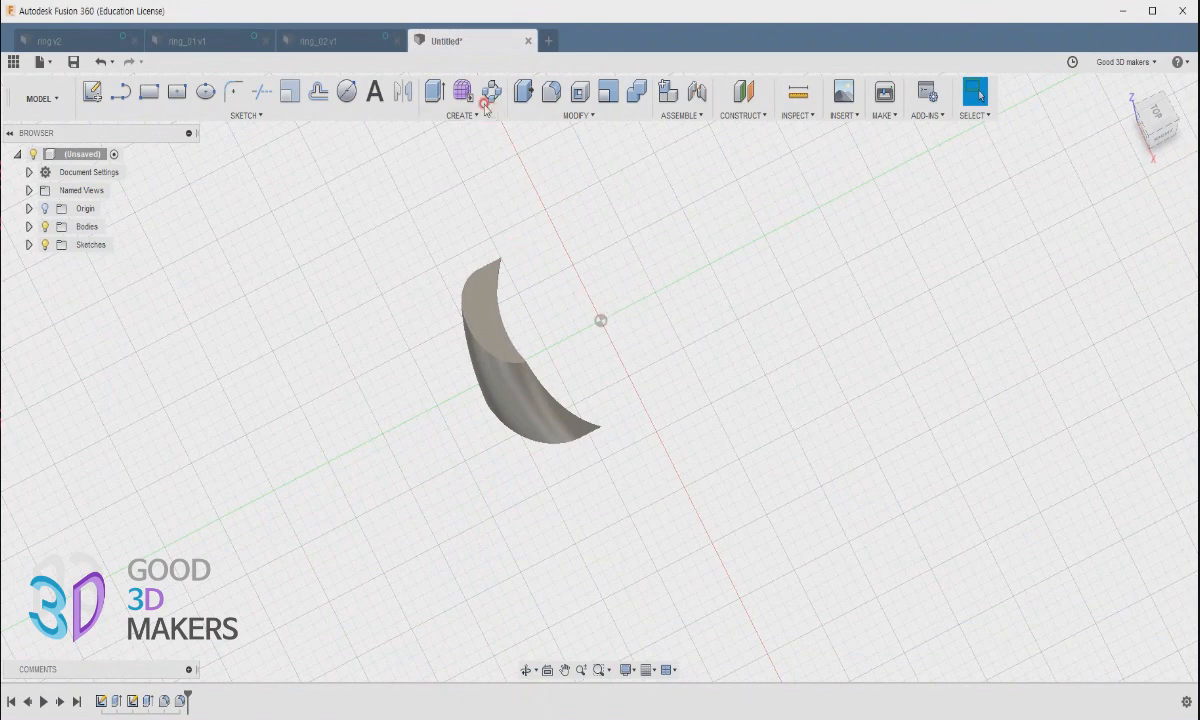
Step: Circular-pattern the segment body around the Z axis with a full quantity of 7, and join the copies into one ring body
{"action": "left_click", "coordinate": [30, 226]}
{"action": "left_click", "coordinate": [92, 244]}
{"action": "left_click", "coordinate": [505, 92]}
{"action": "left_click", "coordinate": [1040, 289]}
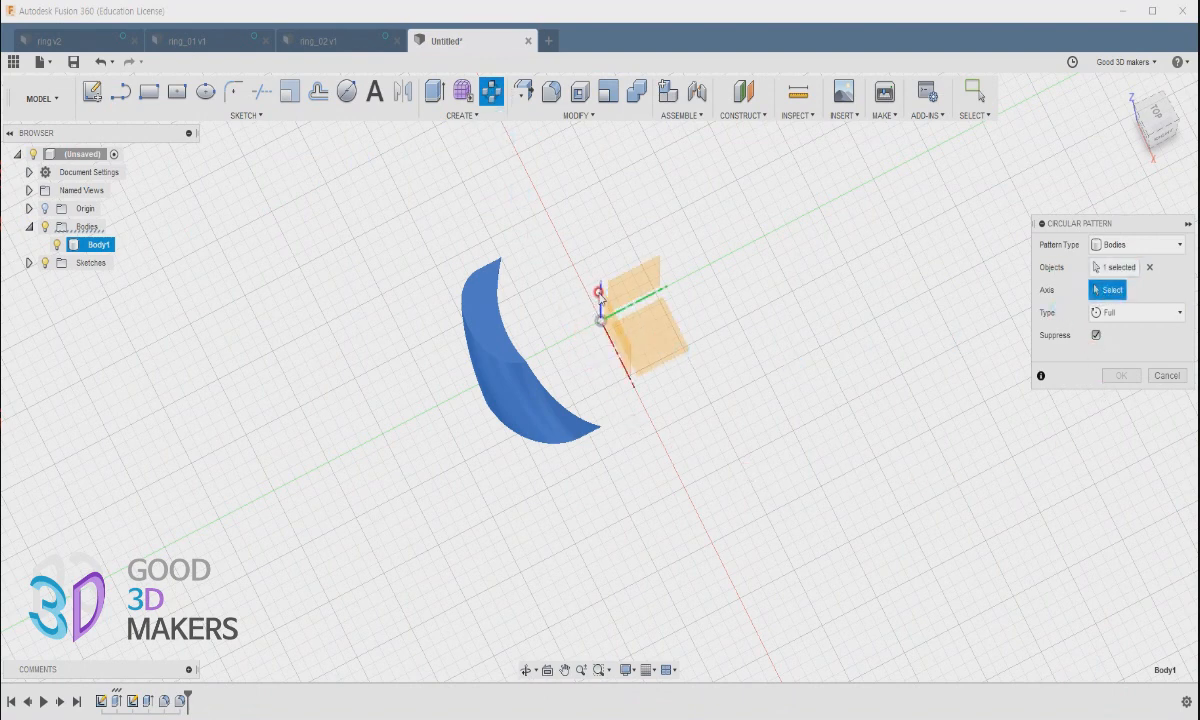
{"action": "left_click", "coordinate": [600, 297]}
{"action": "middle_click_drag", "start_coordinate": [704, 434], "coordinate": [745, 375], "text": "shift"}
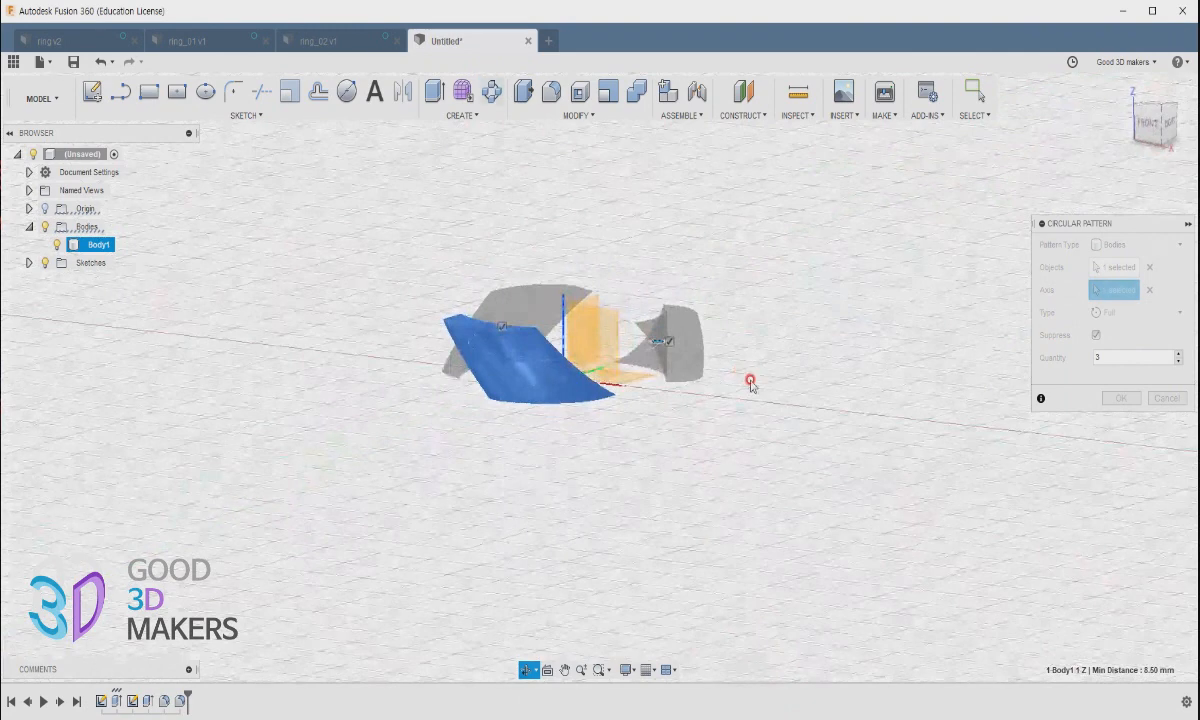
{"action": "left_click", "coordinate": [1179, 353]}
{"action": "left_click", "coordinate": [1179, 353]}
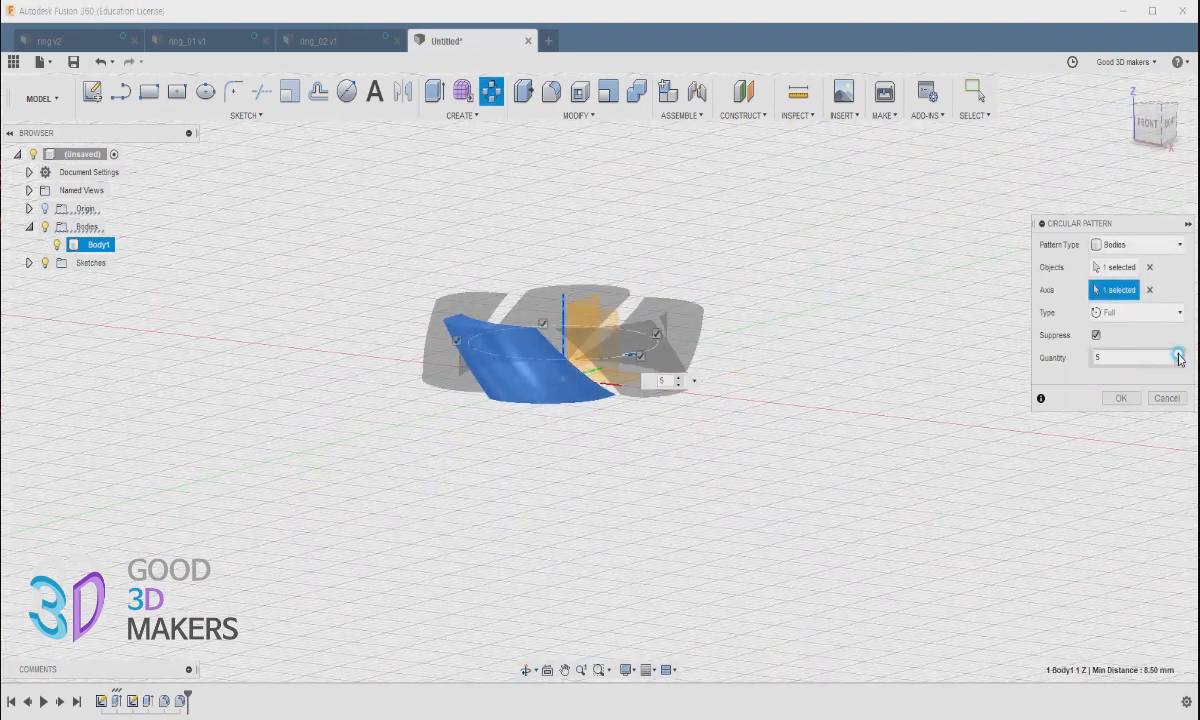
{"action": "left_click", "coordinate": [1150, 112]}
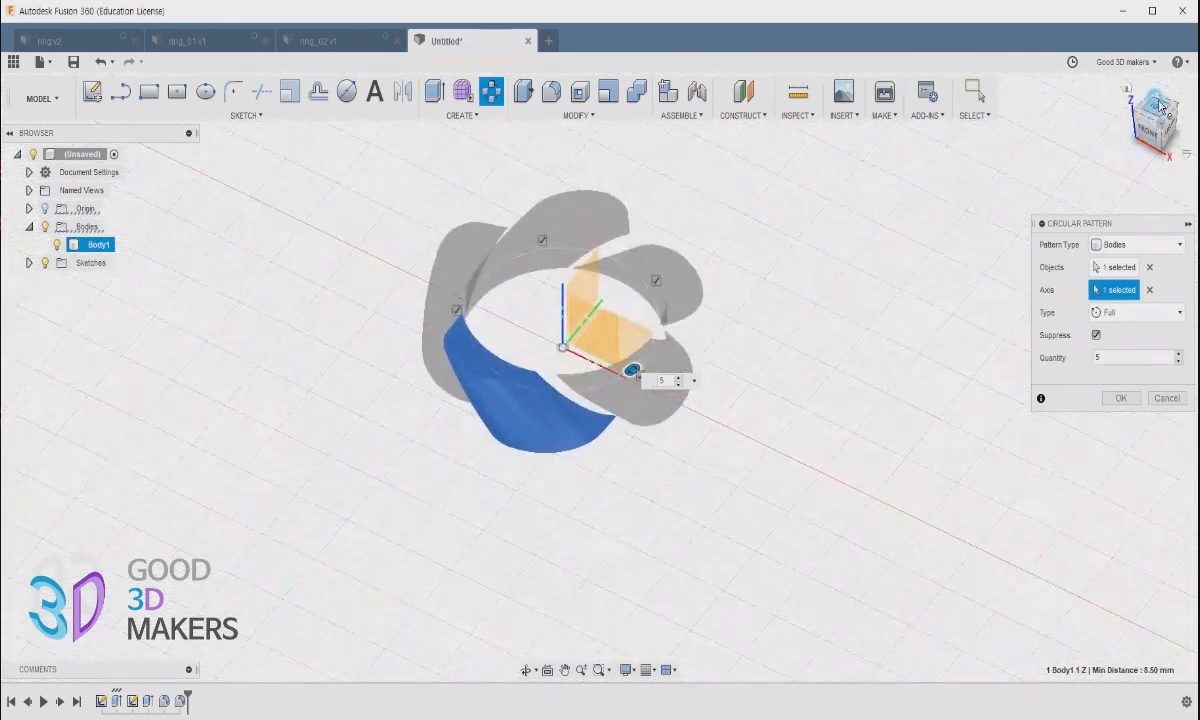
{"action": "middle_click_drag", "start_coordinate": [700, 460], "coordinate": [1025, 390], "text": "shift"}
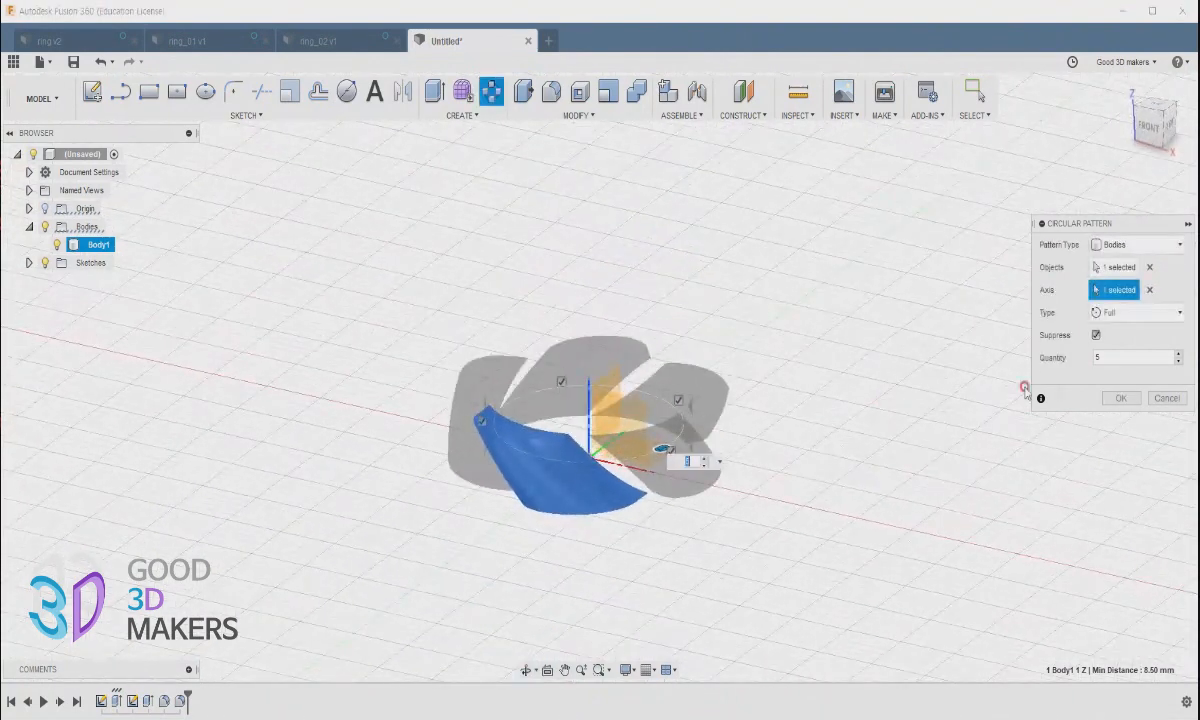
{"action": "left_click", "coordinate": [1179, 354]}
{"action": "left_click", "coordinate": [1179, 354]}
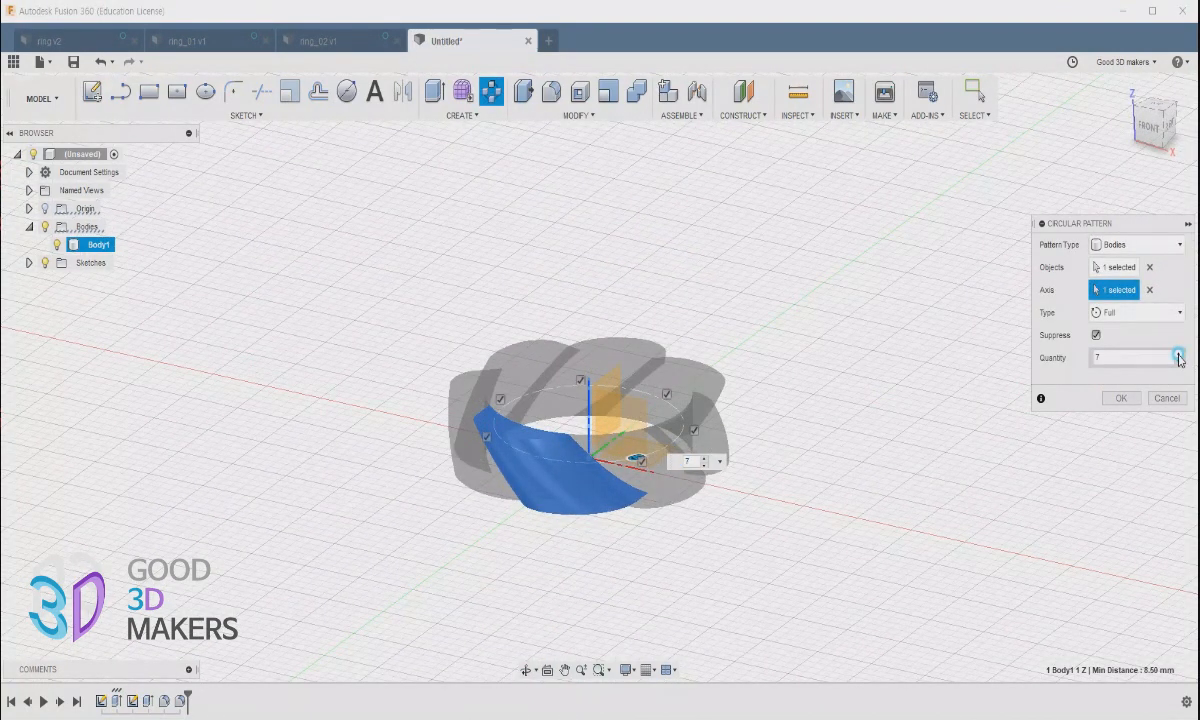
{"action": "left_click", "coordinate": [1120, 397]}
Step: Save the twisted ring design as ring_03 in the Class > master location
{"action": "middle_click_drag", "start_coordinate": [474, 576], "coordinate": [712, 629], "text": "shift"}
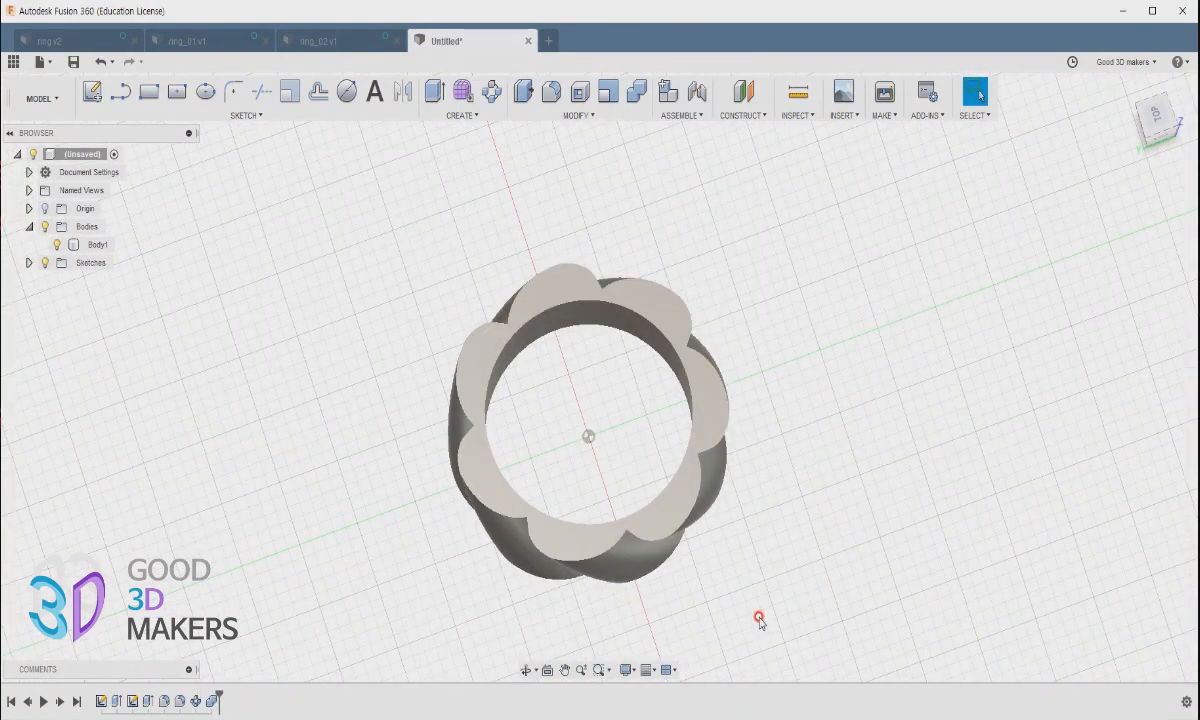
{"action": "middle_click_drag", "start_coordinate": [727, 590], "coordinate": [622, 565], "text": "shift"}
{"action": "left_click", "coordinate": [978, 93]}
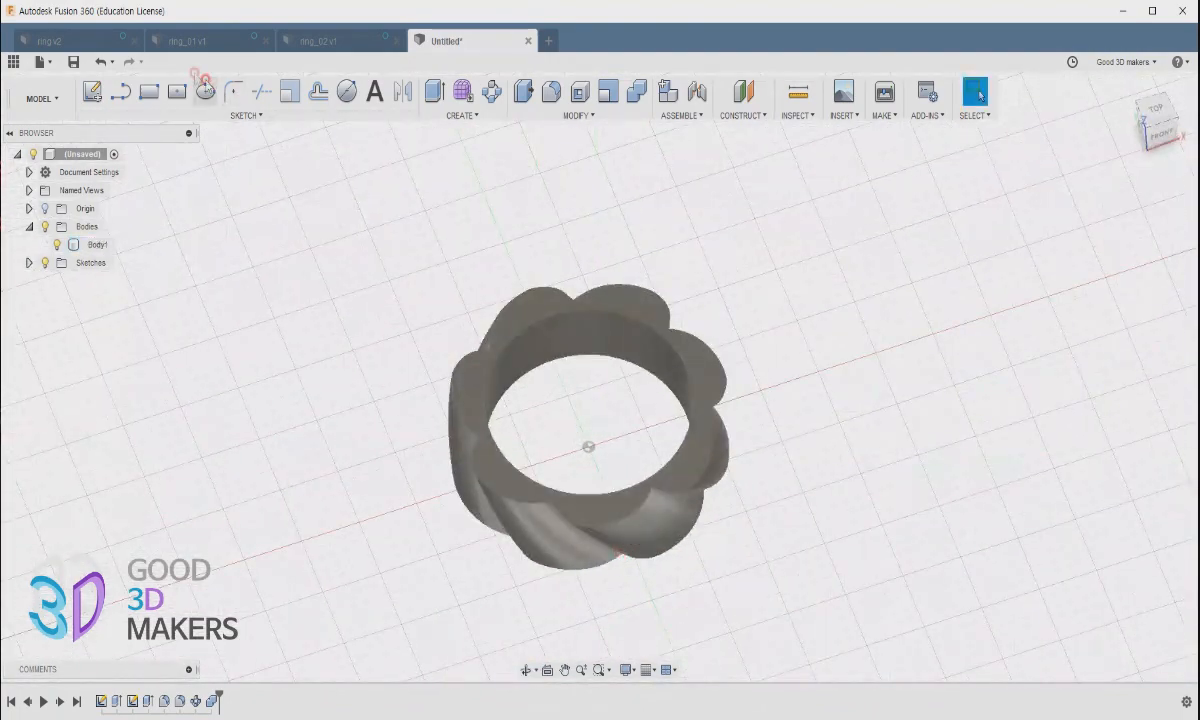
{"action": "left_click", "coordinate": [75, 61]}
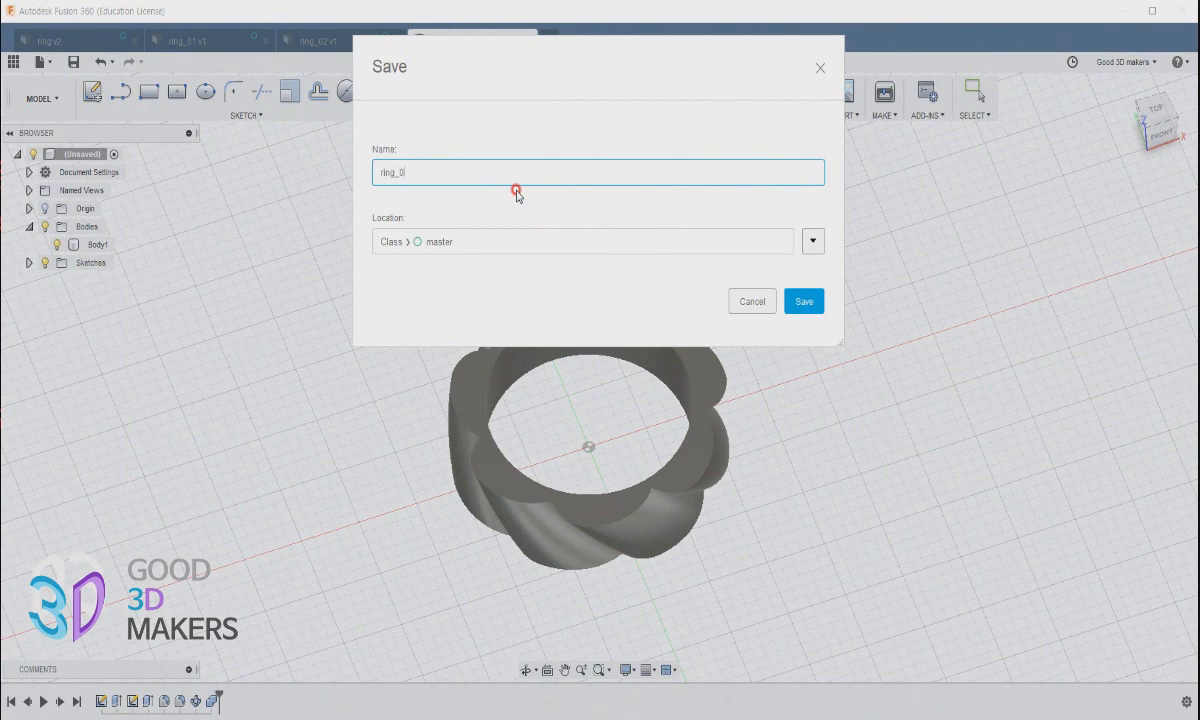
{"action": "key", "text": "Return"}
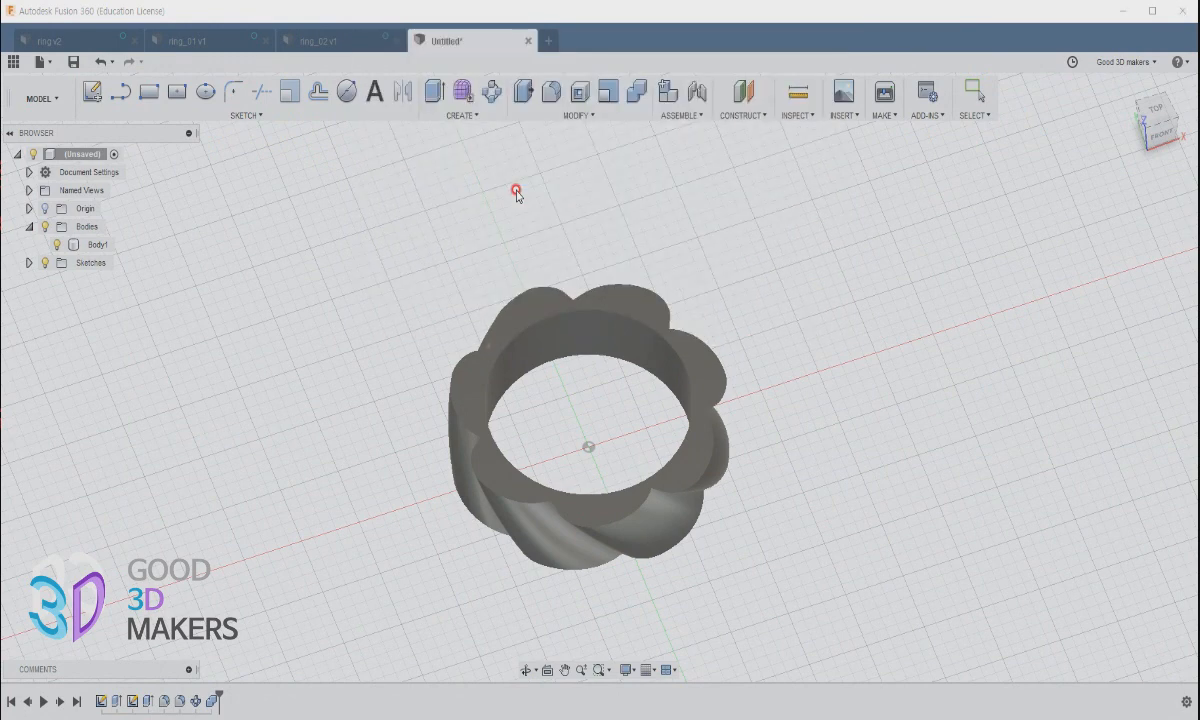
{"action": "left_click", "coordinate": [883, 115]}
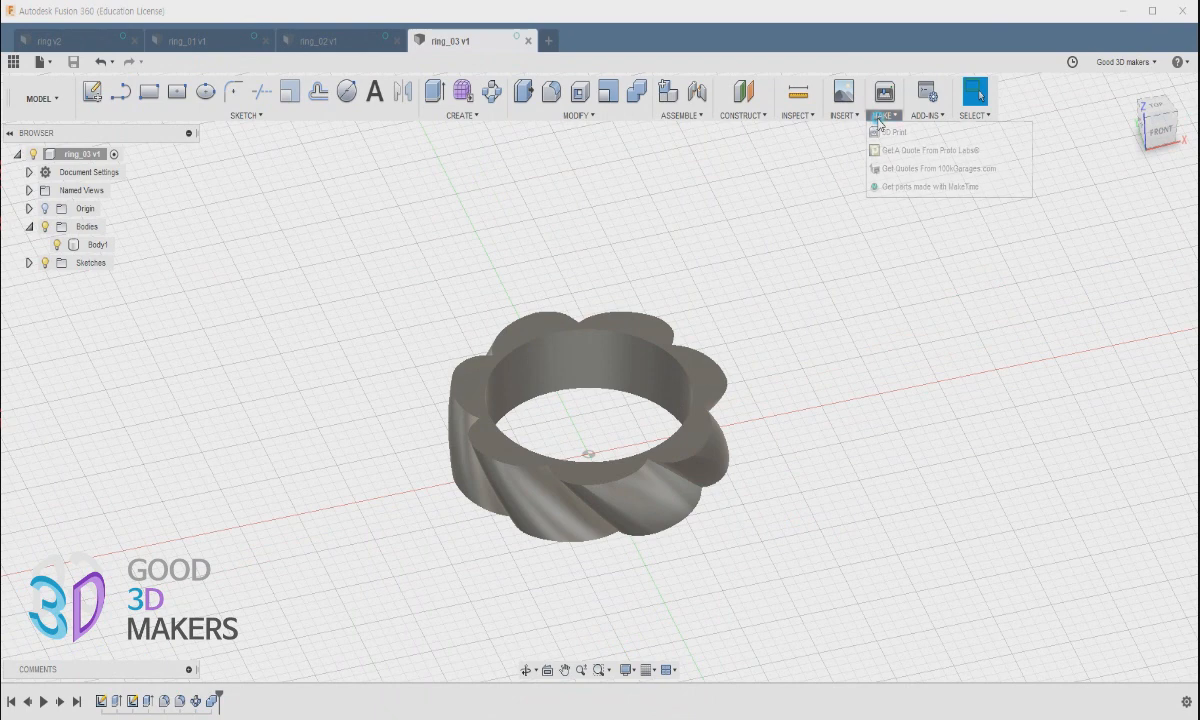
{"action": "left_click", "coordinate": [884, 134]}
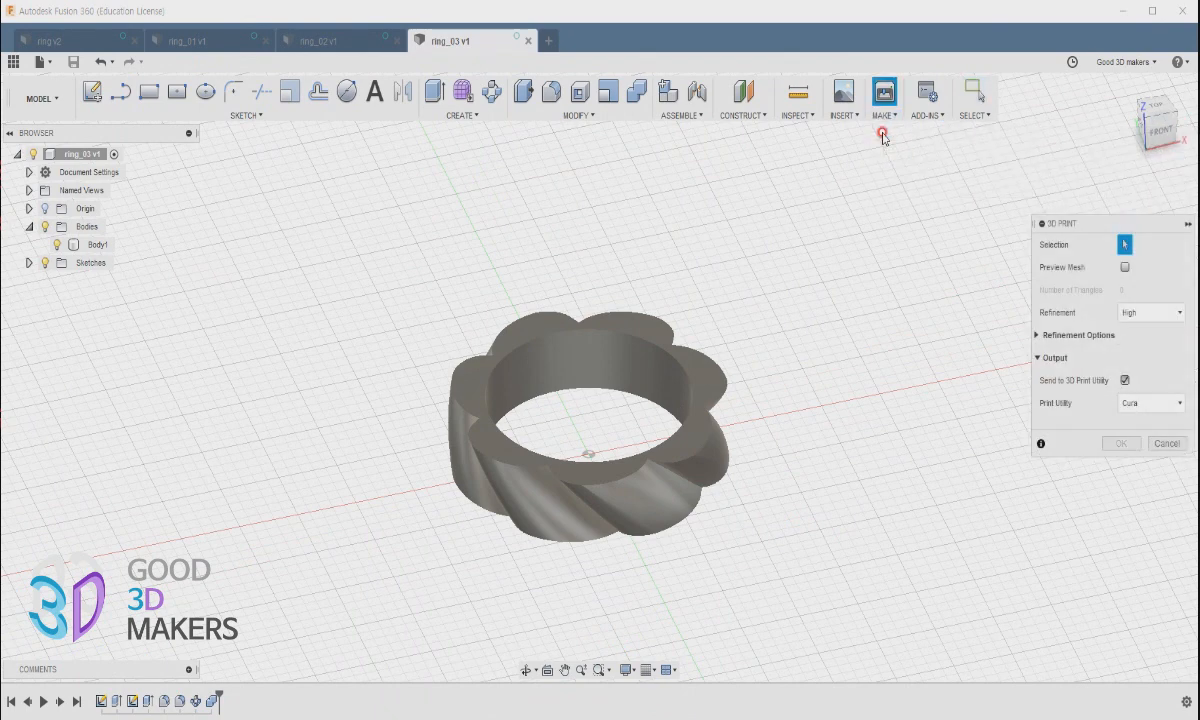
{"action": "left_click", "coordinate": [116, 245]}
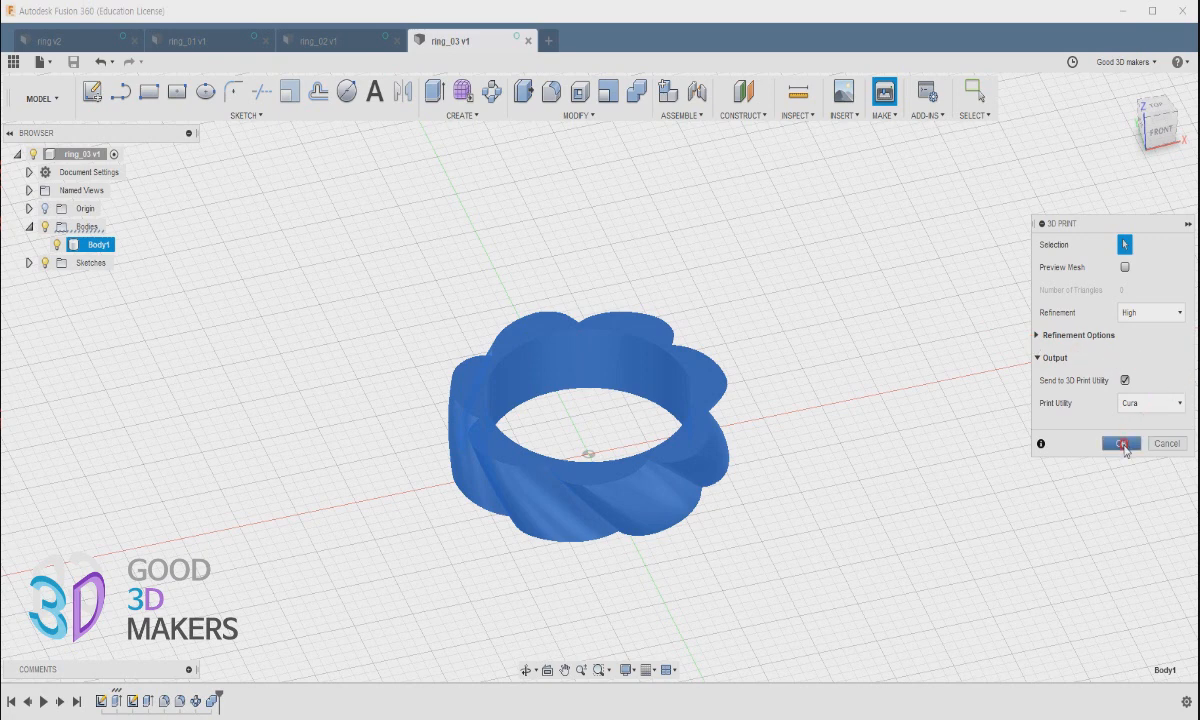
{"action": "left_click", "coordinate": [1127, 380]}
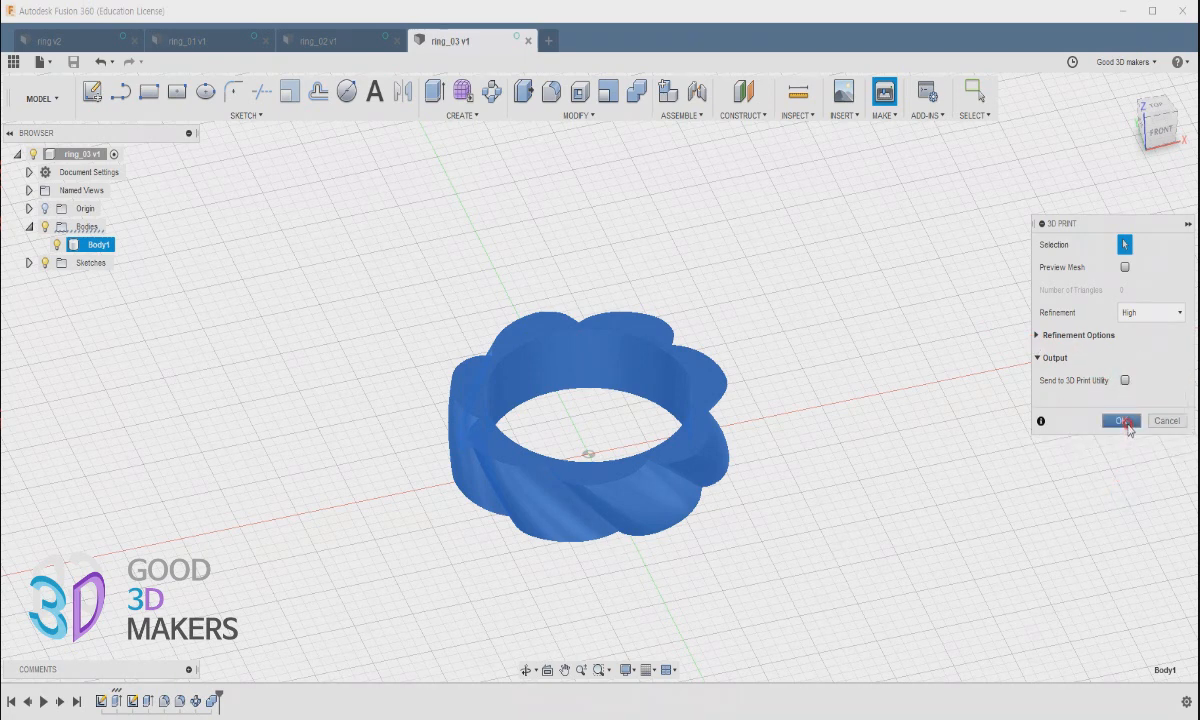
{"action": "left_click", "coordinate": [1121, 420]}
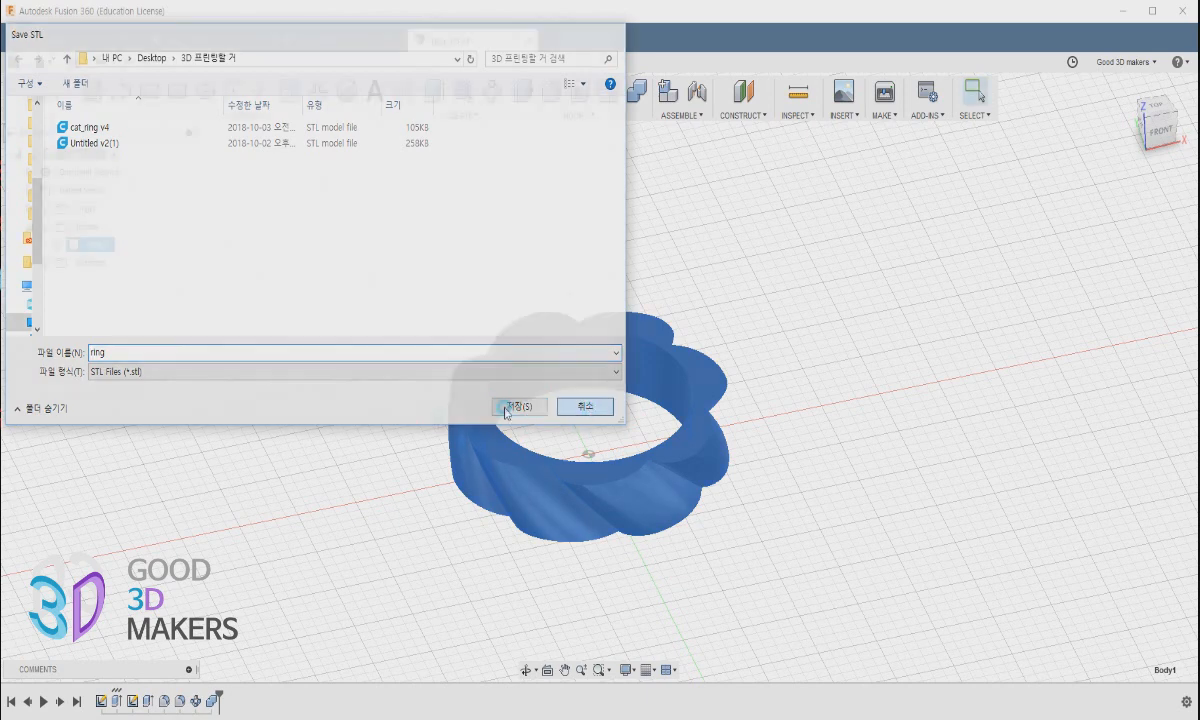
{"action": "left_click", "coordinate": [587, 407]}
{"action": "right_click", "coordinate": [91, 227]}
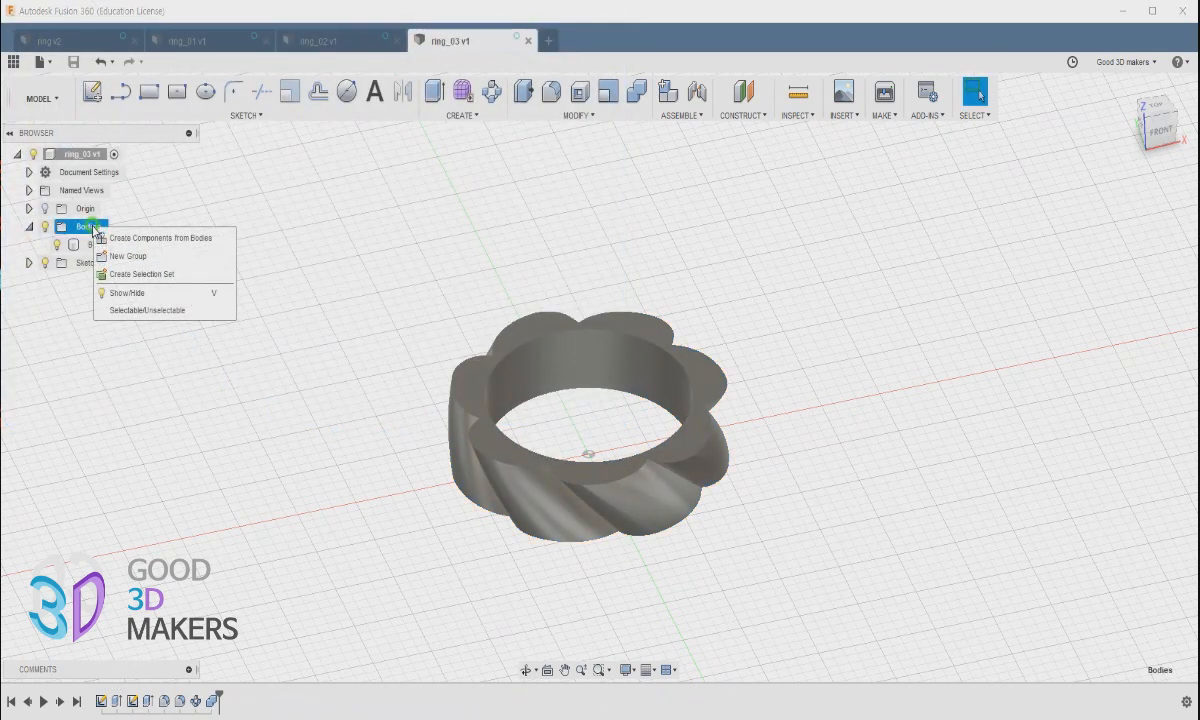
{"action": "left_click", "coordinate": [163, 189]}
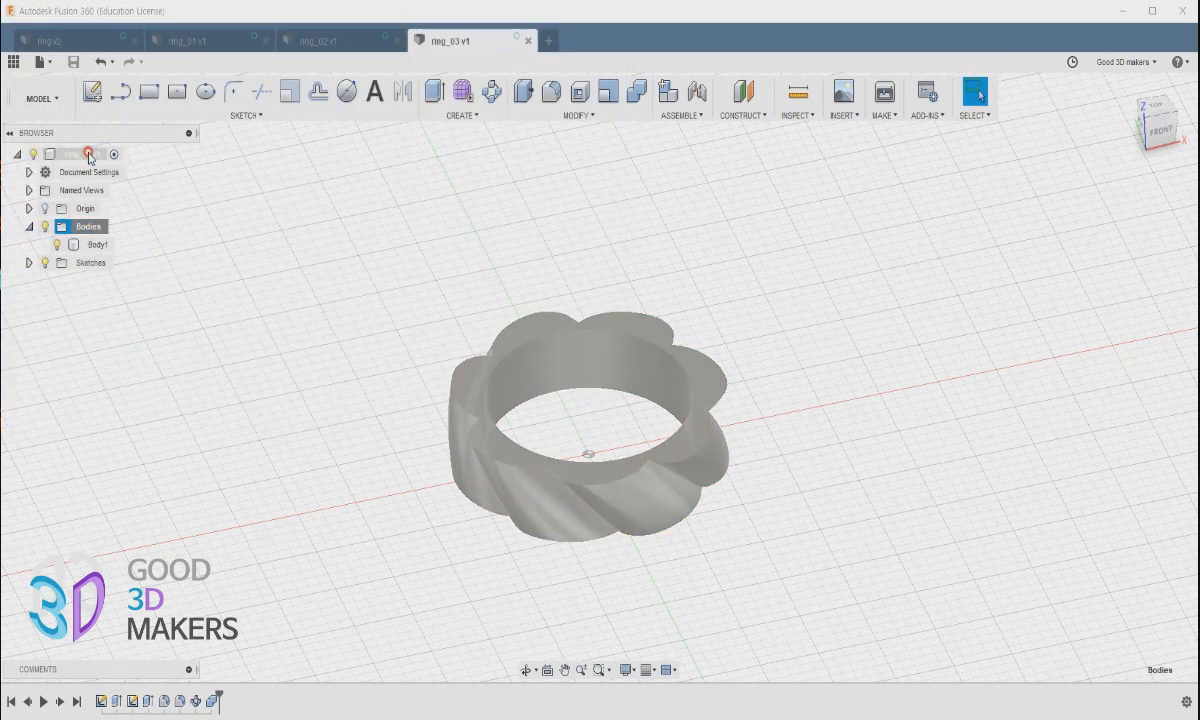
Step: Save the whole ring_03 design as a binary STL with high refinement, named ring_03 v1
{"action": "right_click", "coordinate": [88, 154]}
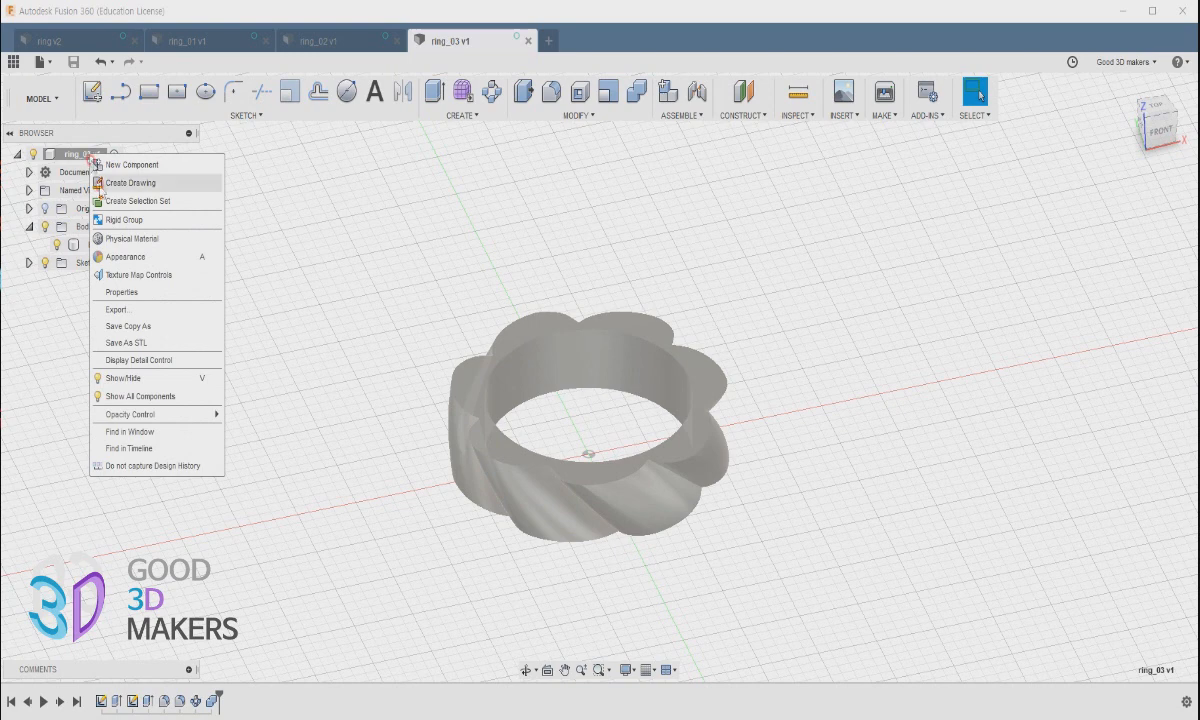
{"action": "left_click", "coordinate": [140, 342]}
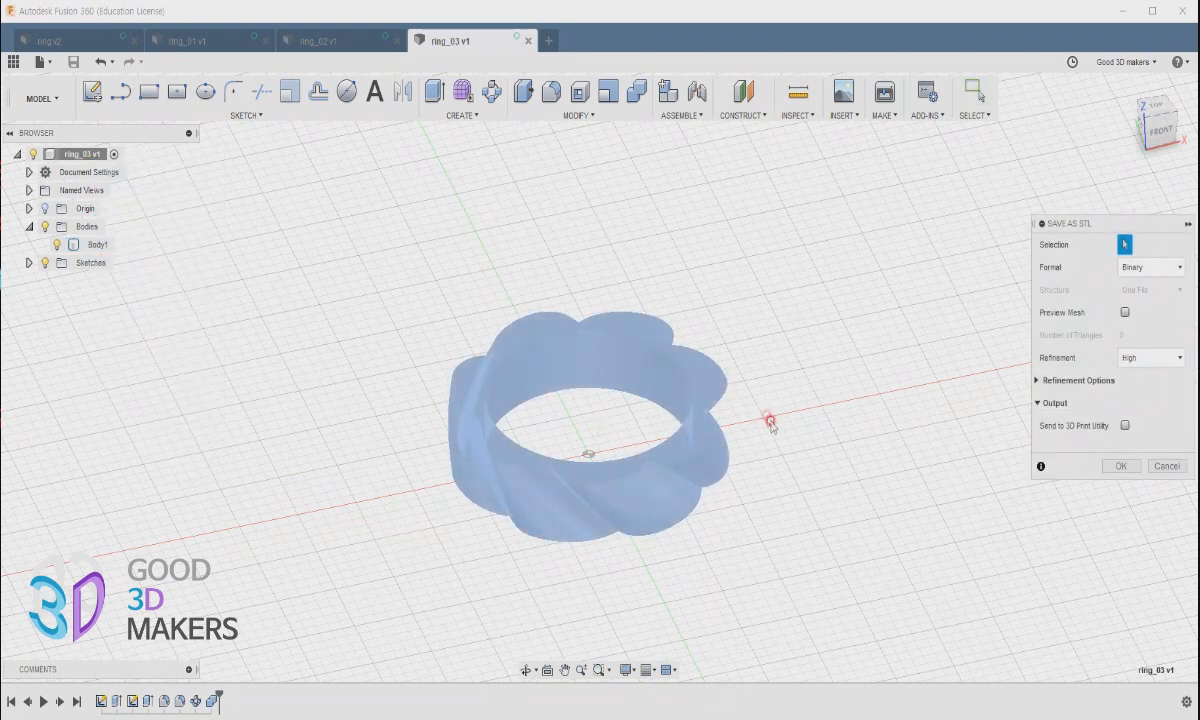
{"action": "left_click", "coordinate": [1120, 466]}
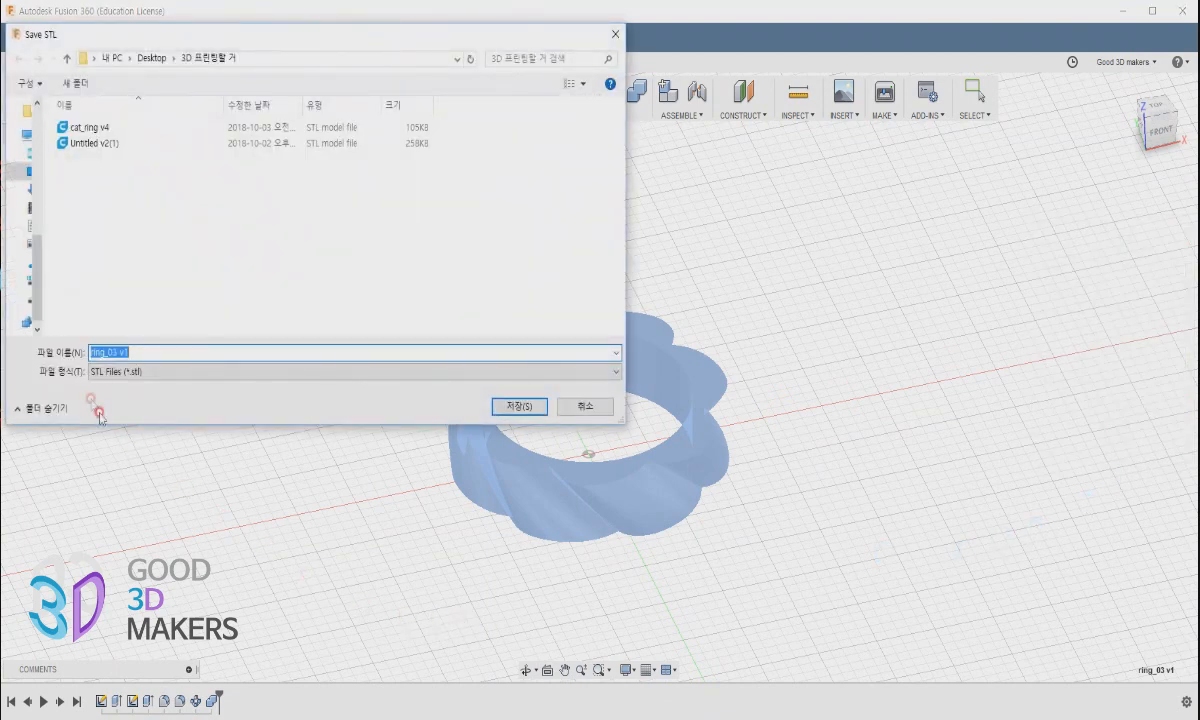
{"action": "left_click", "coordinate": [579, 408]}
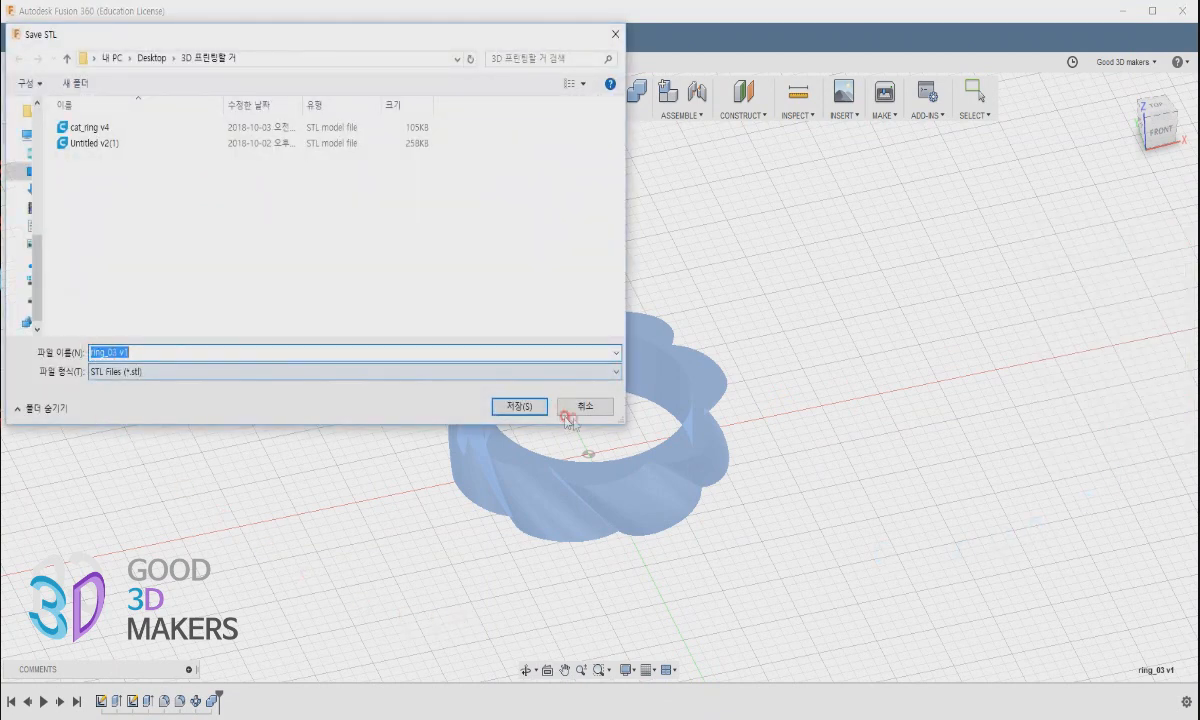
{"action": "left_click", "coordinate": [519, 407]}
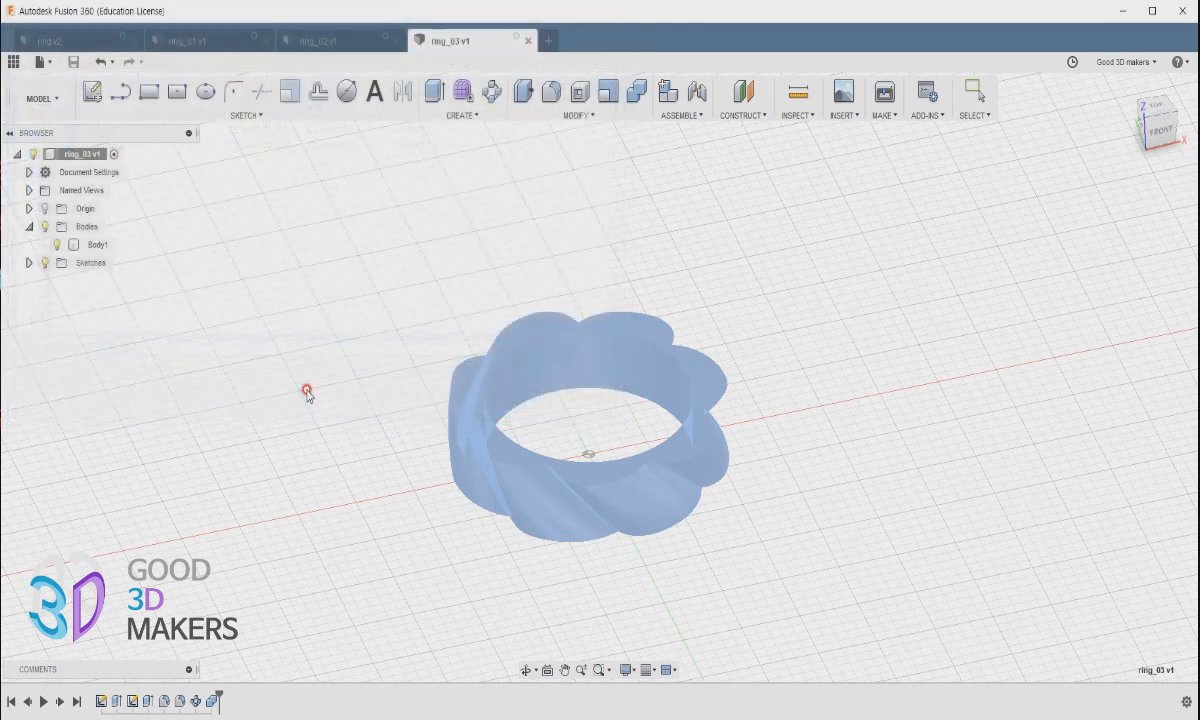
{"action": "left_click", "coordinate": [446, 145]}
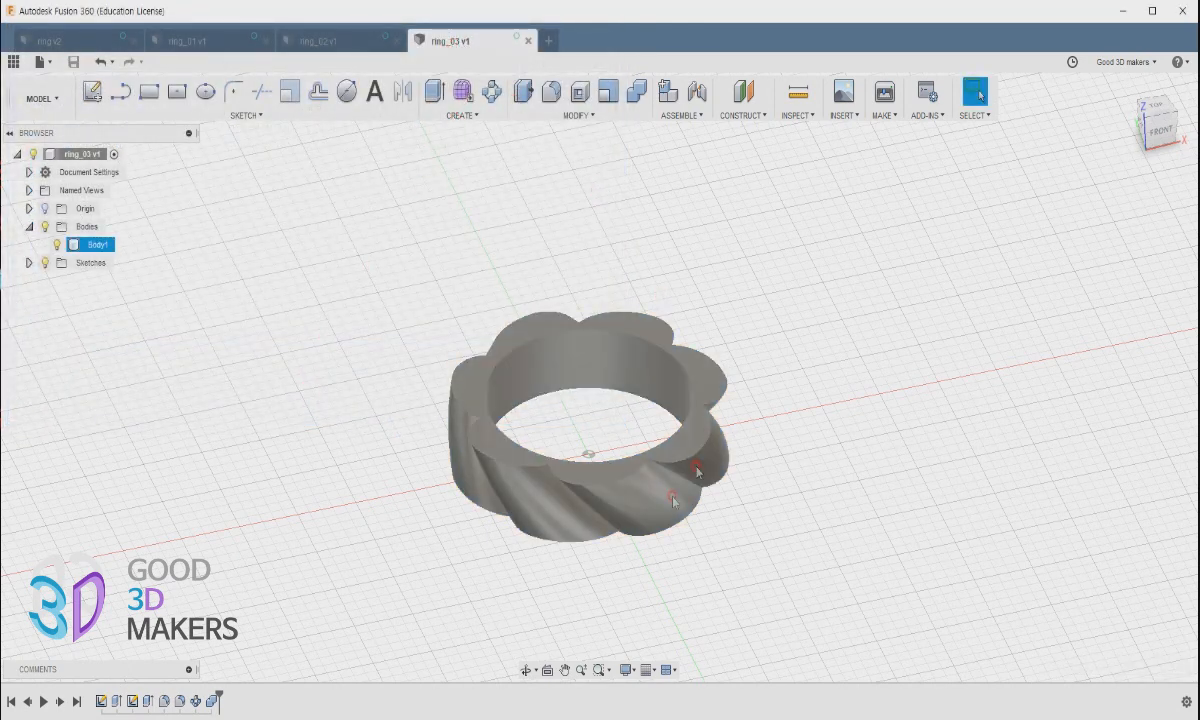
Step: Switch to the rabbit-ear ring design ring_02 and save it as a one-file binary STL named ring_02 v1
{"action": "left_click", "coordinate": [377, 40]}
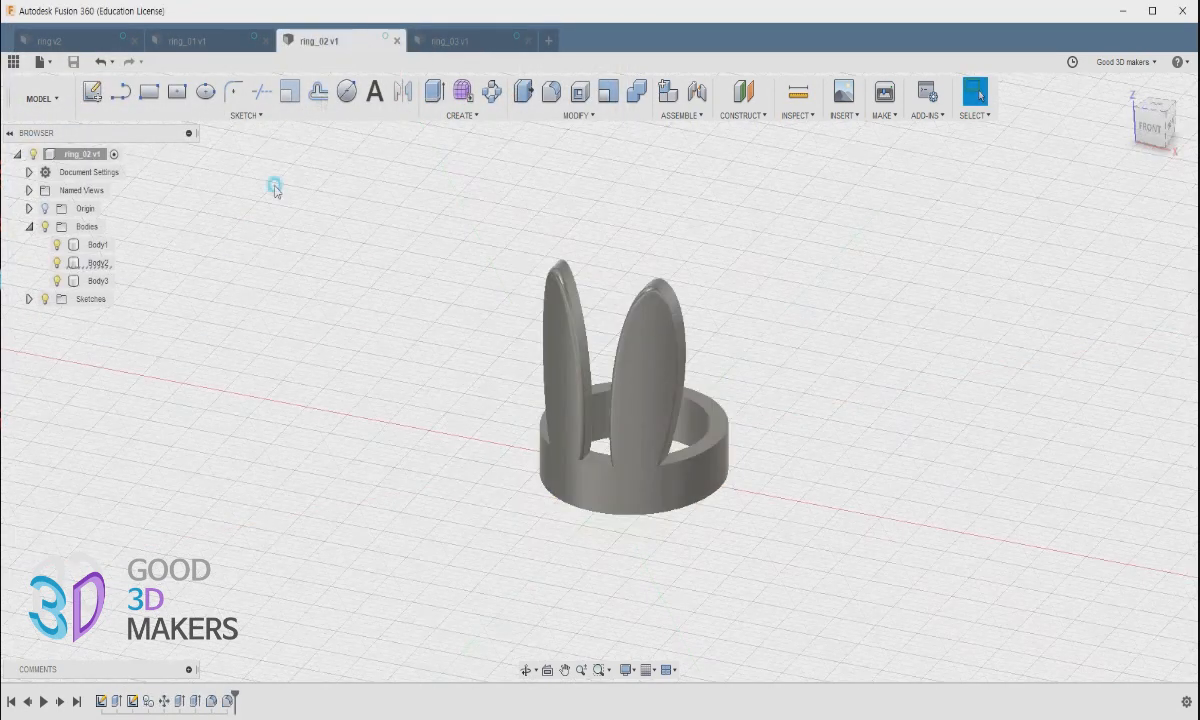
{"action": "right_click", "coordinate": [85, 154]}
{"action": "left_click", "coordinate": [134, 343]}
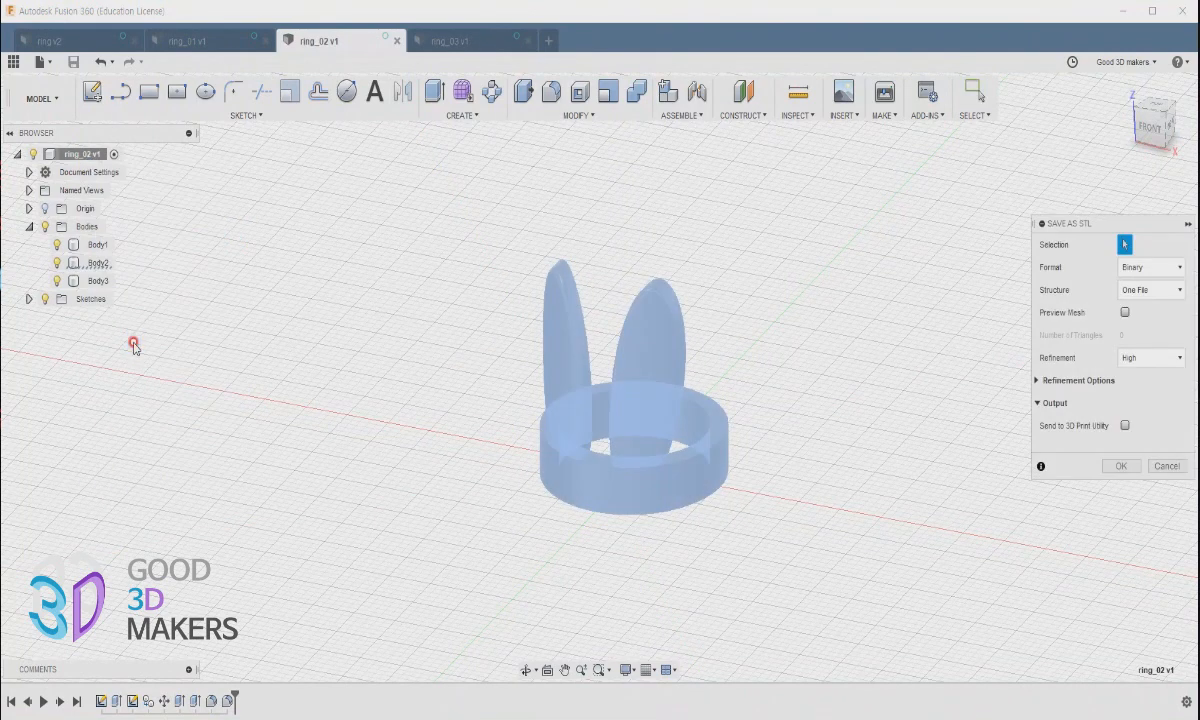
{"action": "left_click", "coordinate": [1137, 472]}
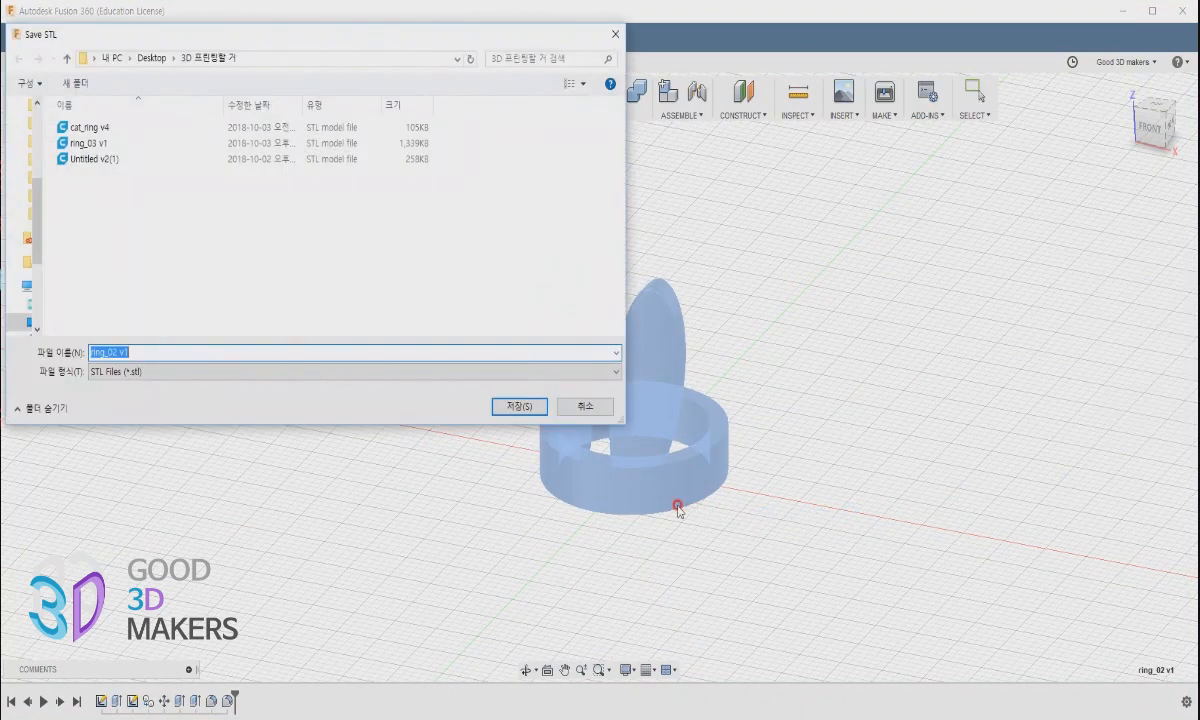
{"action": "left_click", "coordinate": [510, 407]}
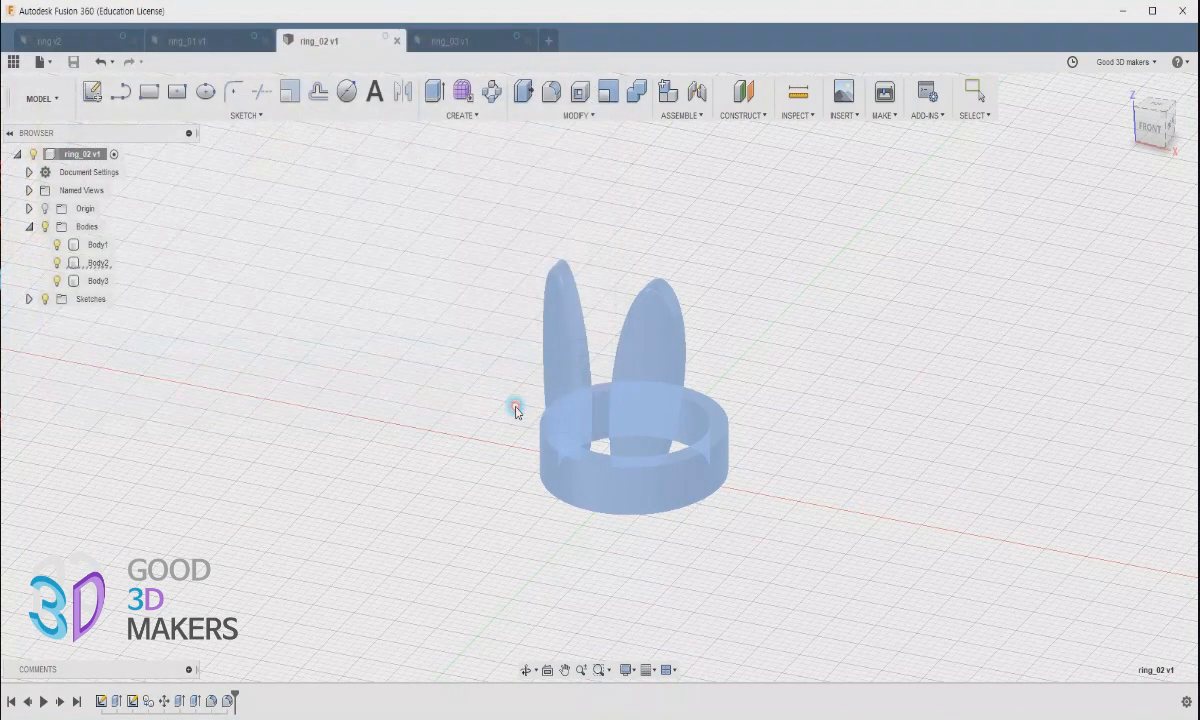
Step: Switch to the crown-shaped ring_01 design and save it as a binary STL with high refinement, named ring_01 v1
{"action": "left_click", "coordinate": [177, 44]}
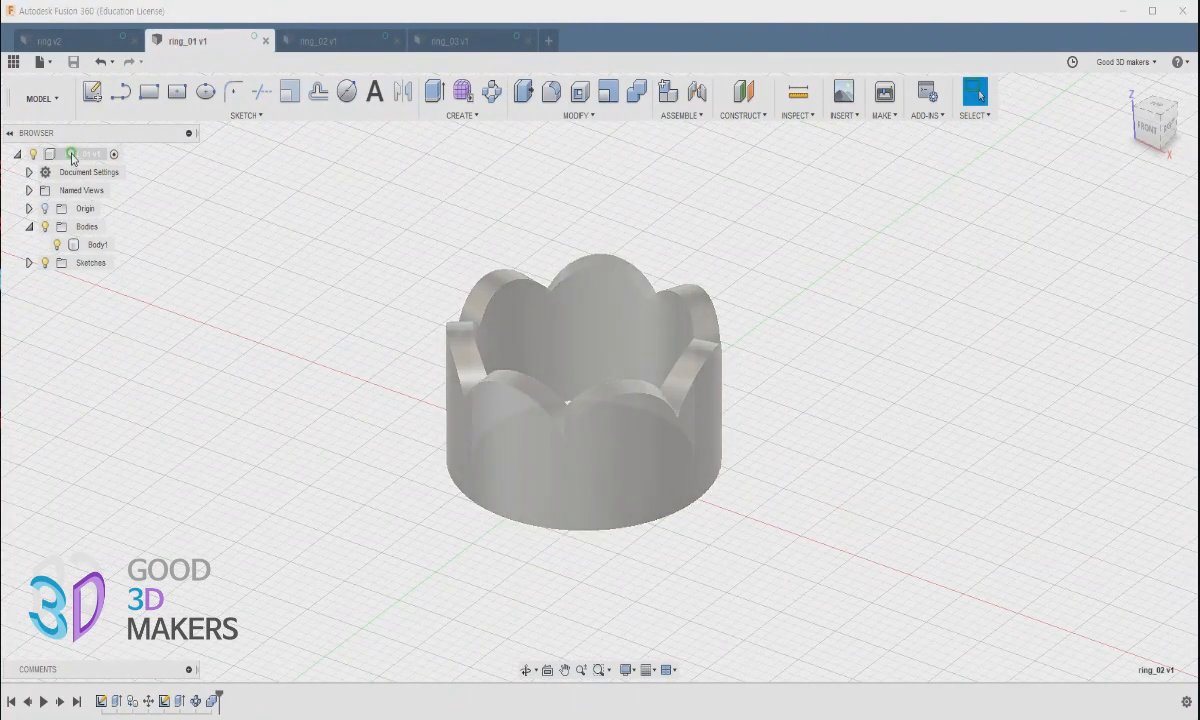
{"action": "right_click", "coordinate": [75, 154]}
{"action": "left_click", "coordinate": [133, 345]}
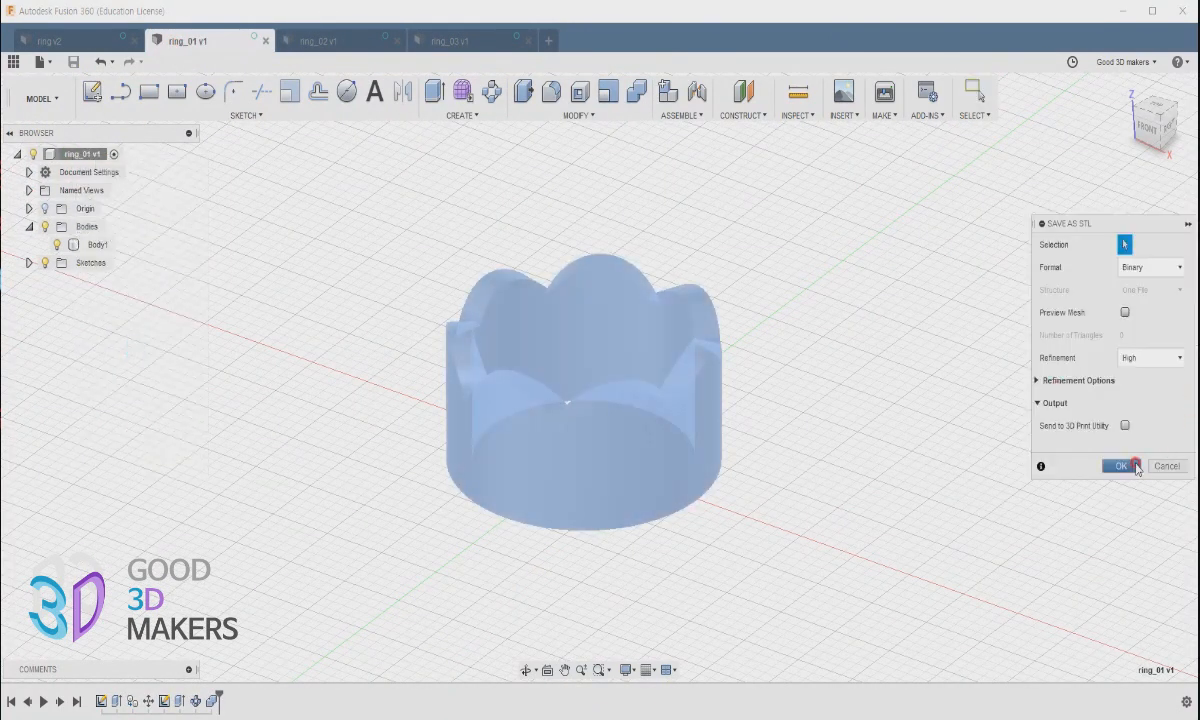
{"action": "left_click", "coordinate": [1136, 466]}
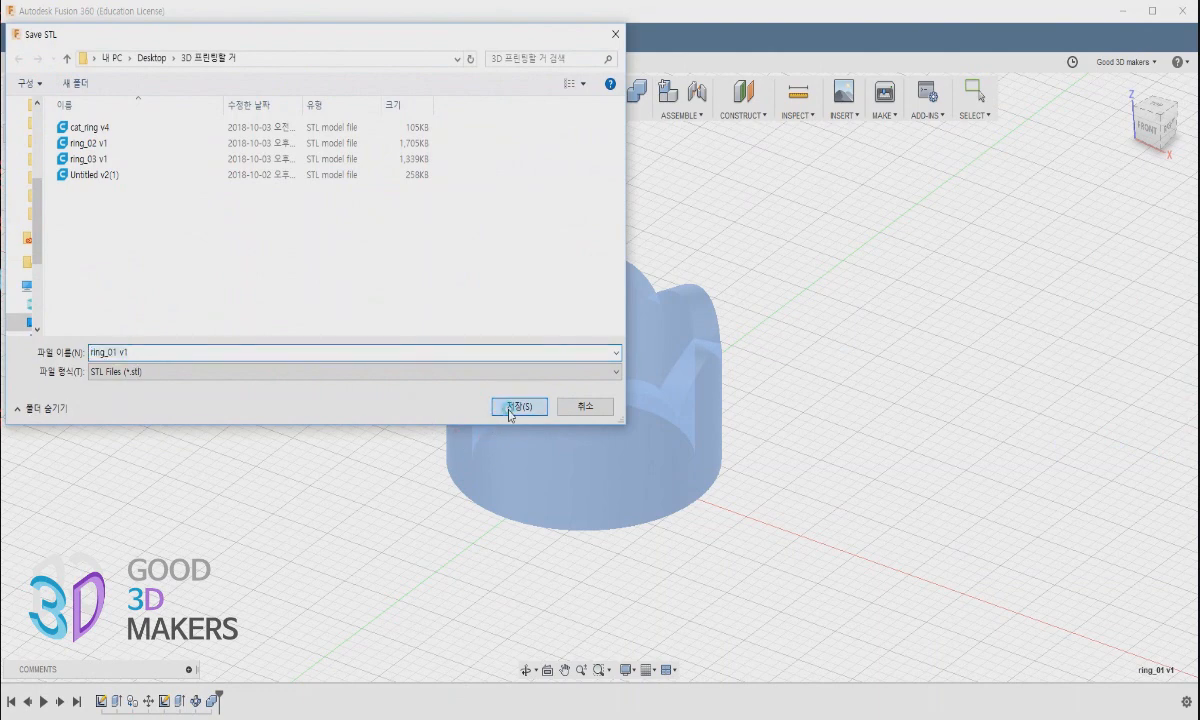
{"action": "left_click", "coordinate": [512, 407]}
Step: Switch to the ring v2 design and save the whole design as an STL file named ring v2
{"action": "left_click", "coordinate": [72, 44]}
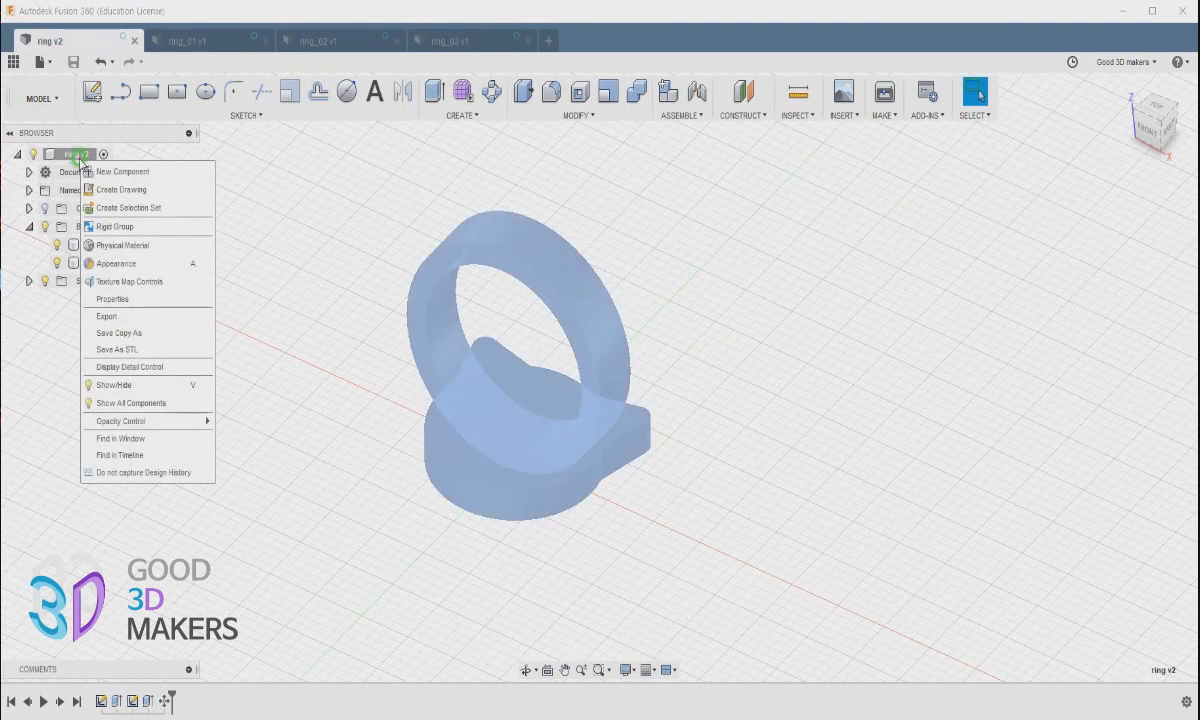
{"action": "left_click", "coordinate": [139, 349]}
{"action": "left_click", "coordinate": [1121, 466]}
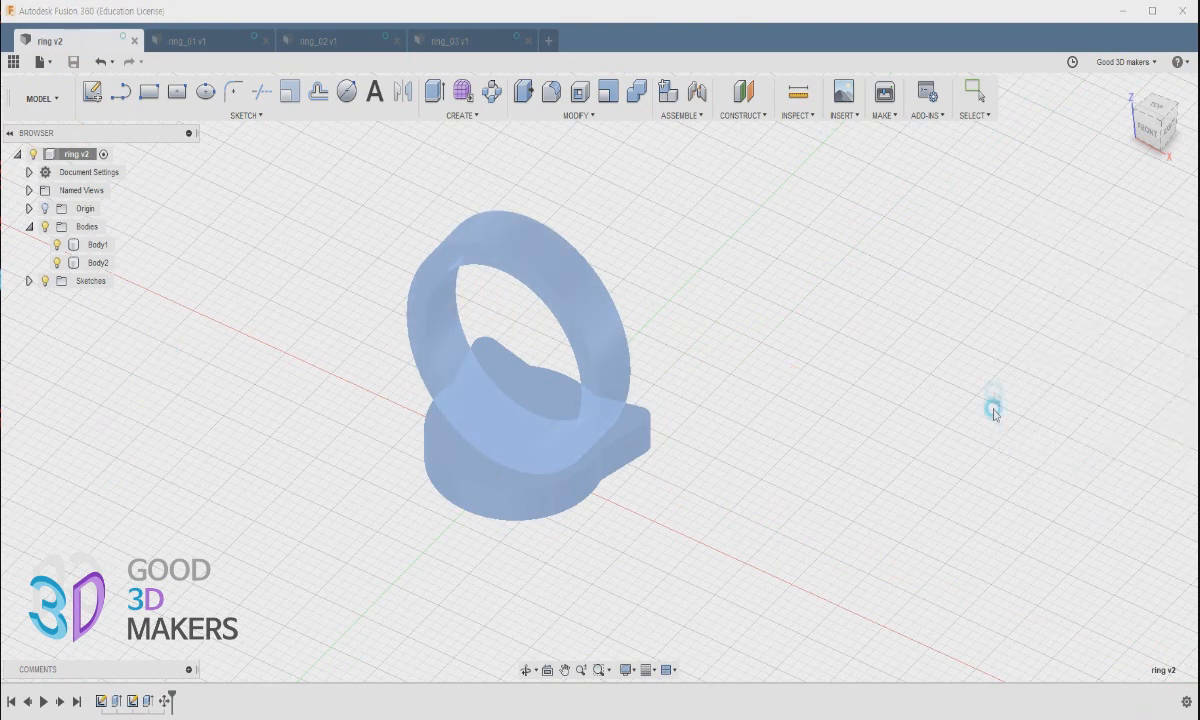
{"action": "left_click", "coordinate": [516, 407]}
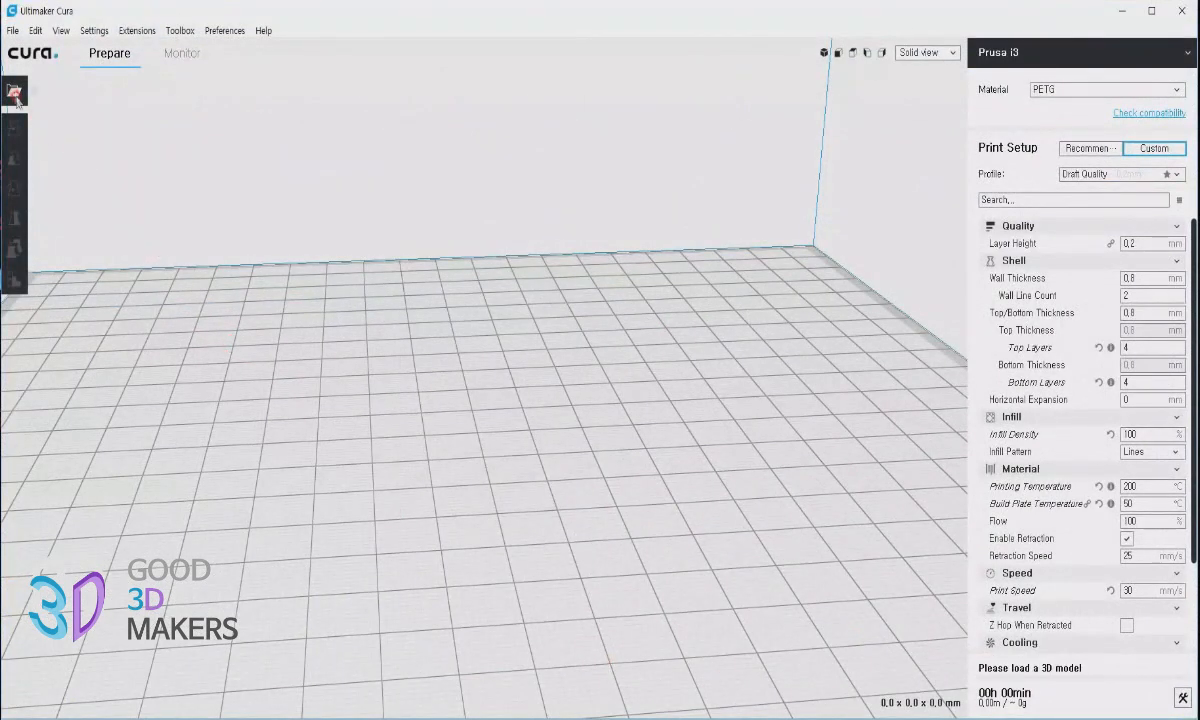
Step: Switch to Ultimaker Cura and load the ring_01 v1 STL model onto the build plate
{"action": "left_click", "coordinate": [15, 95]}
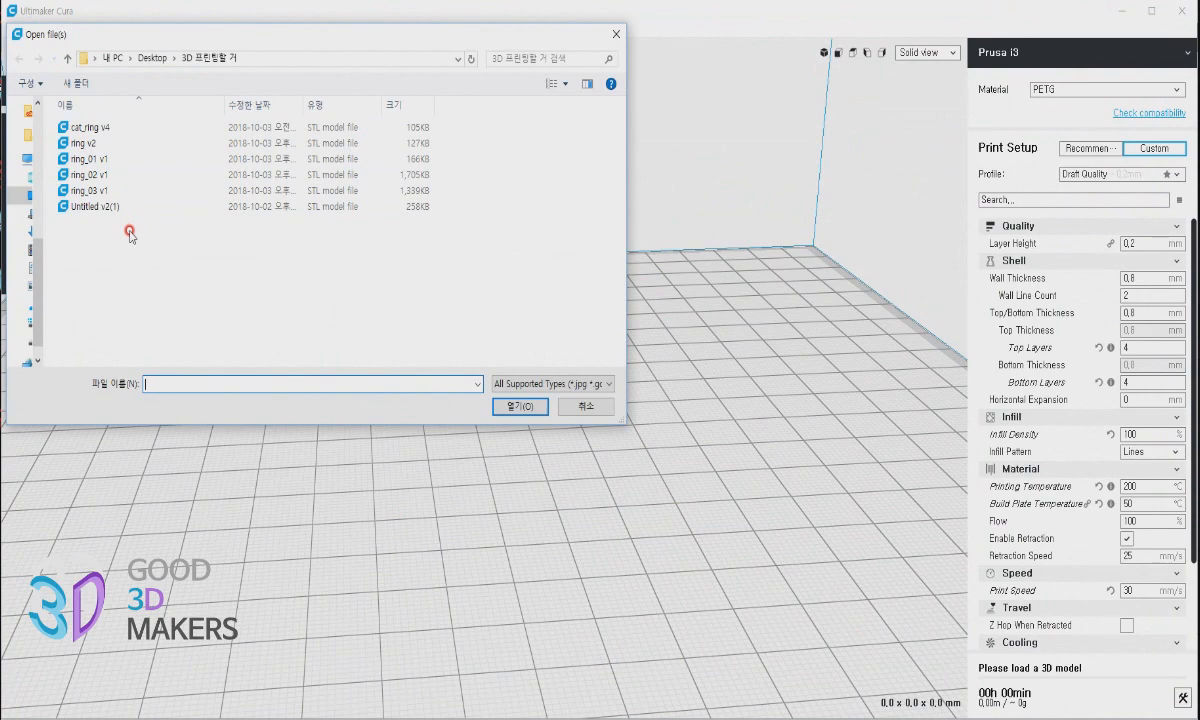
{"action": "double_click", "coordinate": [94, 161]}
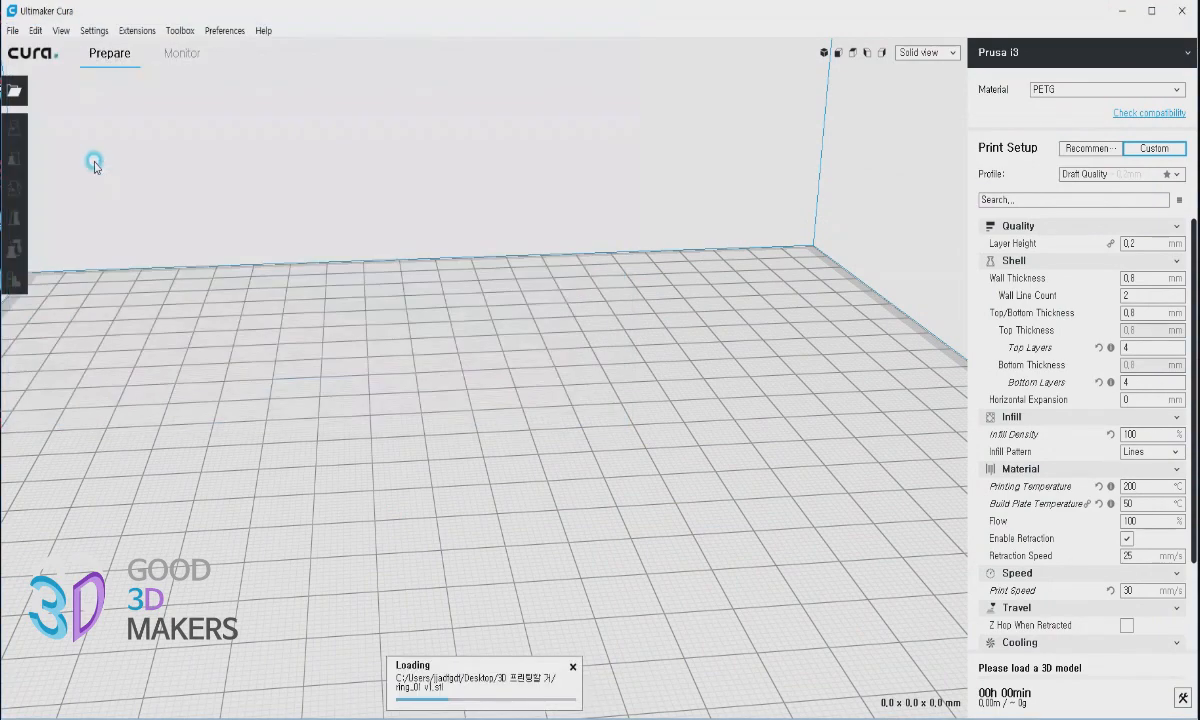
{"action": "mouse_move", "coordinate": [600, 495]}
{"action": "middle_mouse_down"}
{"action": "mouse_move", "coordinate": [533, 520]}
{"action": "mouse_move", "coordinate": [580, 505]}
{"action": "middle_mouse_up"}
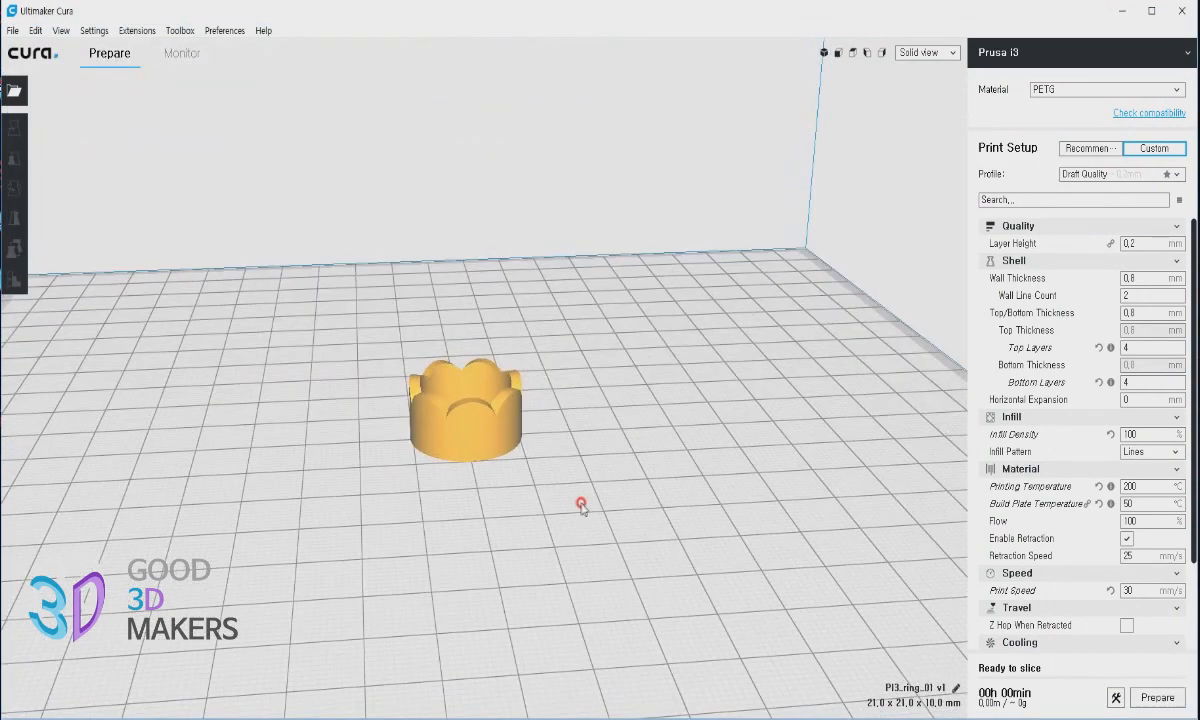
{"action": "mouse_move", "coordinate": [575, 570]}
{"action": "right_mouse_down"}
{"action": "mouse_move", "coordinate": [496, 589]}
{"action": "mouse_move", "coordinate": [485, 629]}
{"action": "mouse_move", "coordinate": [578, 574]}
{"action": "right_mouse_up"}
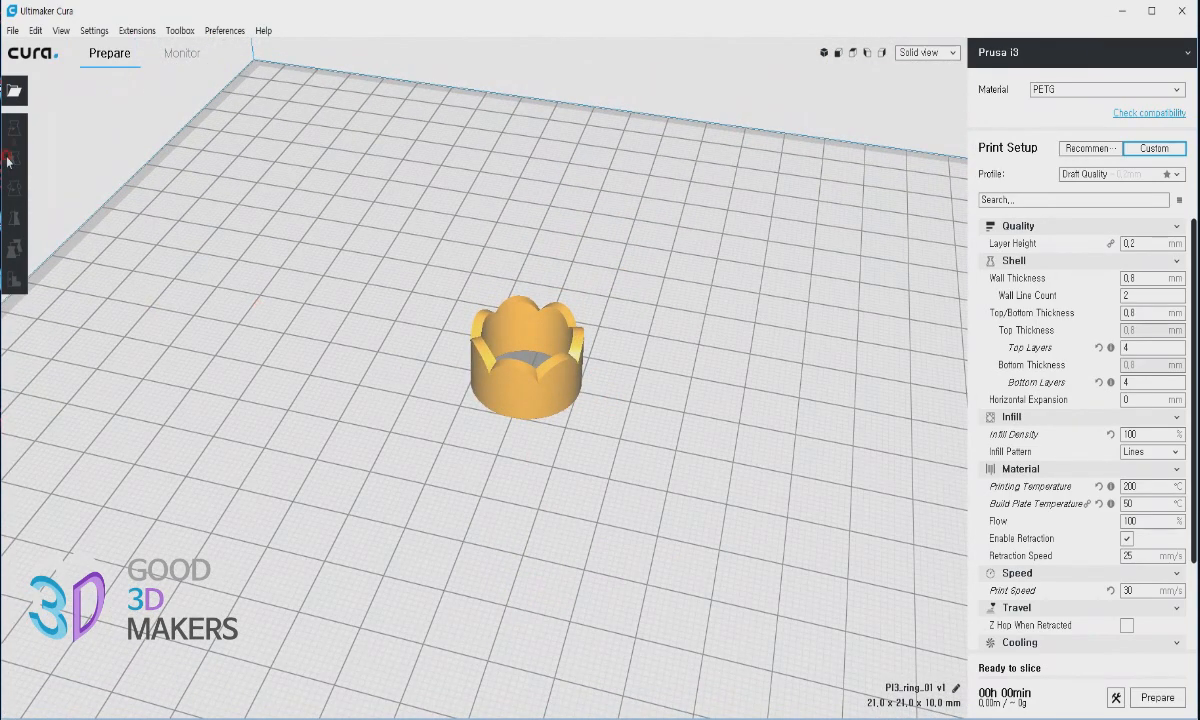
Step: Load the ring_03 v1 STL beside the crown ring, and delete it from the build plate
{"action": "left_click", "coordinate": [14, 90]}
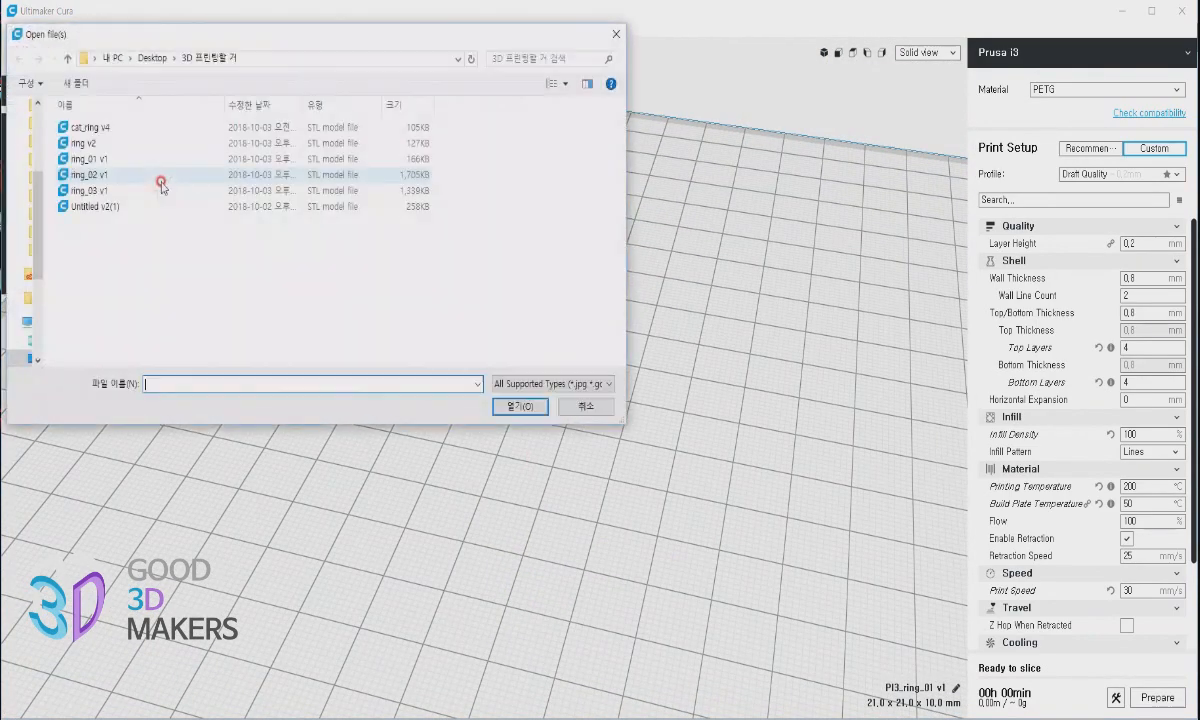
{"action": "double_click", "coordinate": [100, 191]}
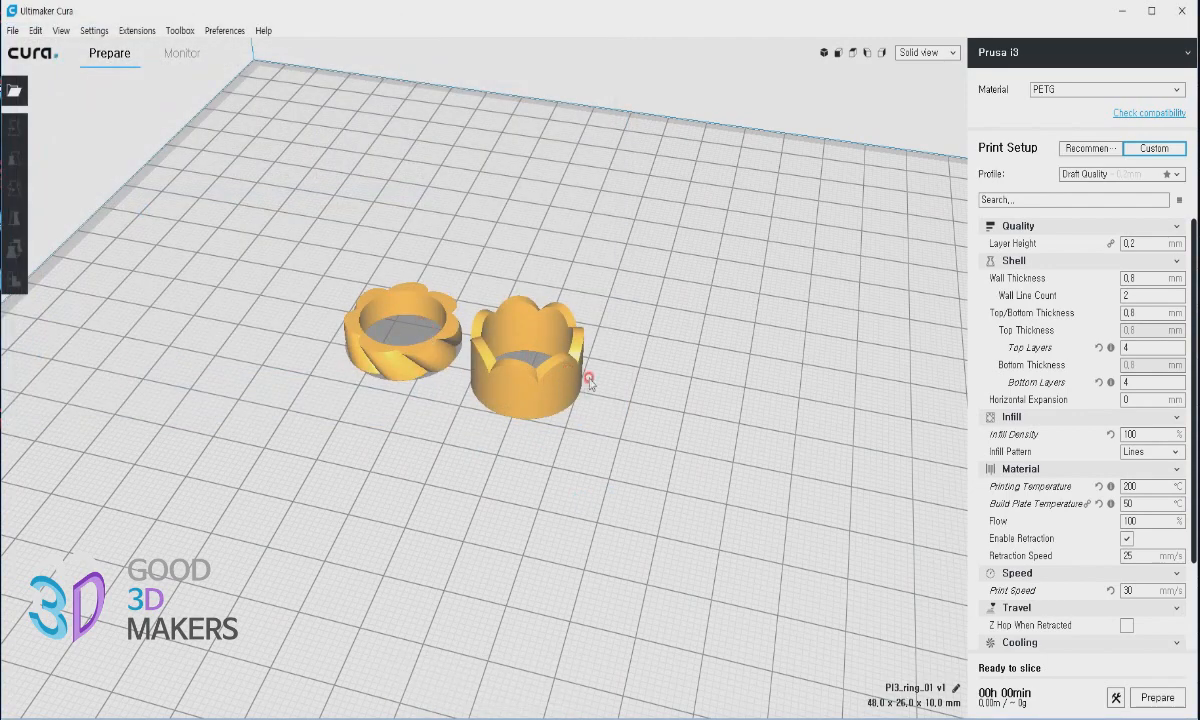
{"action": "left_click", "coordinate": [431, 371]}
{"action": "key", "text": "Delete"}
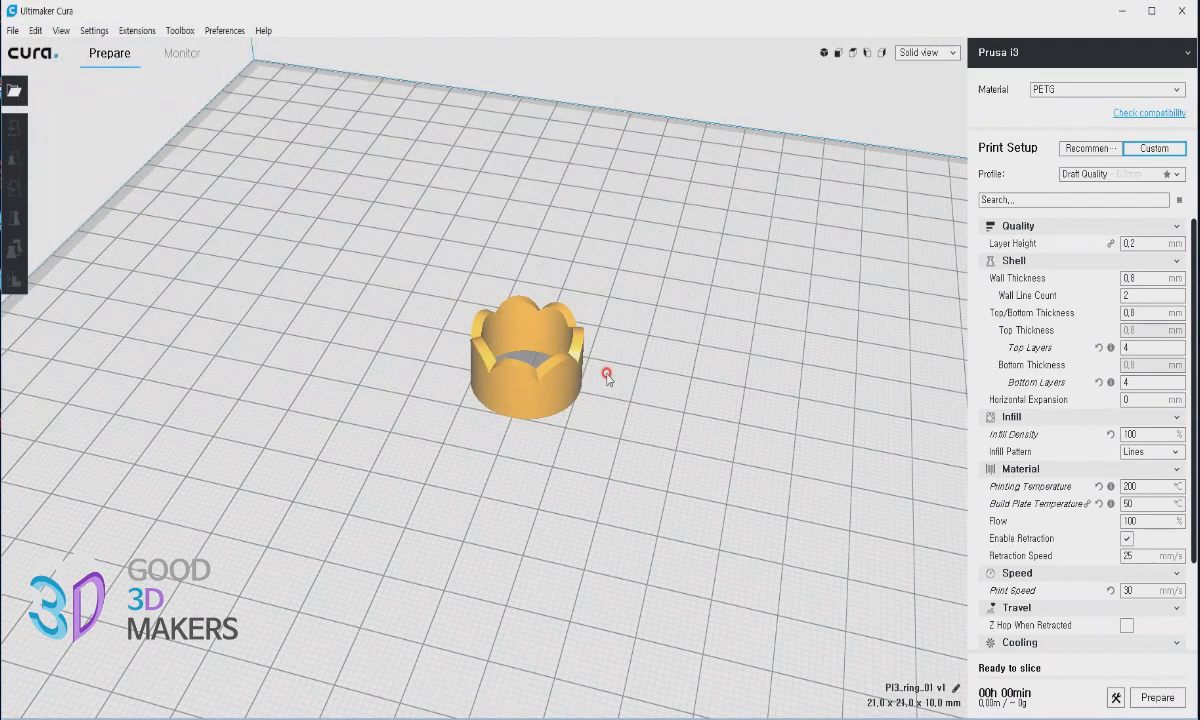
Step: Review the infill density, print speed and remaining print settings, and slice the ring_01 v1 model
{"action": "scroll", "coordinate": [606, 375], "scroll_direction": "up", "scroll_amount": 1}
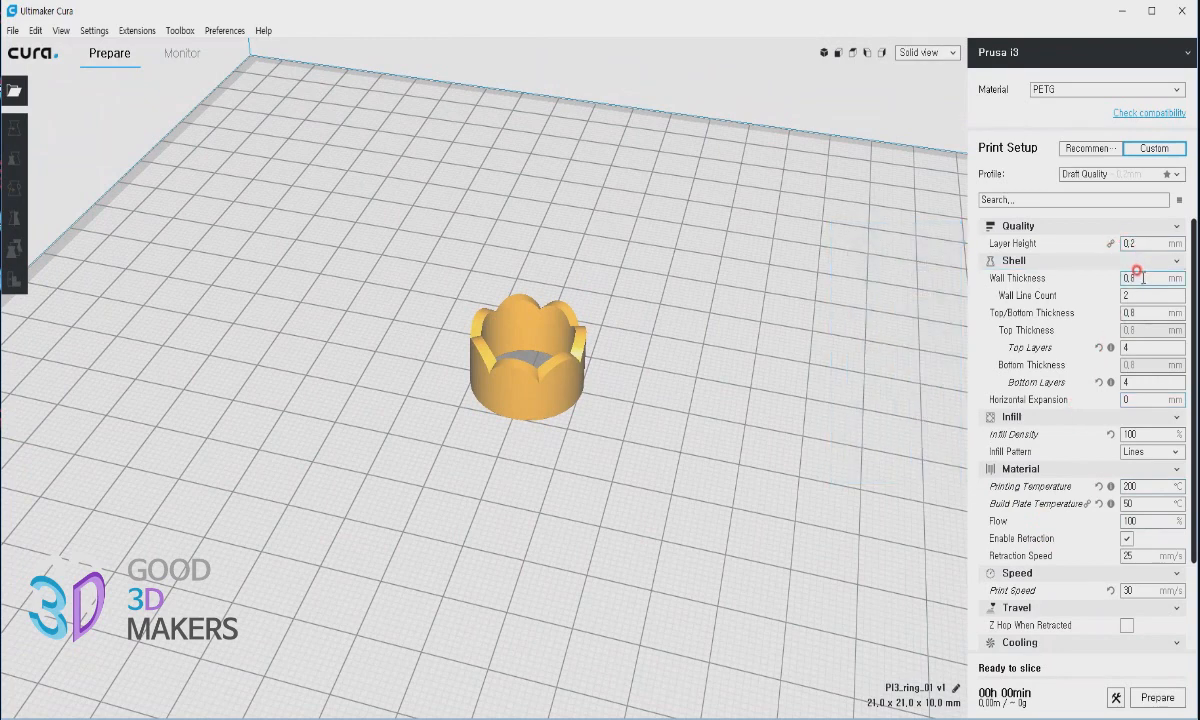
{"action": "left_click", "coordinate": [1135, 434]}
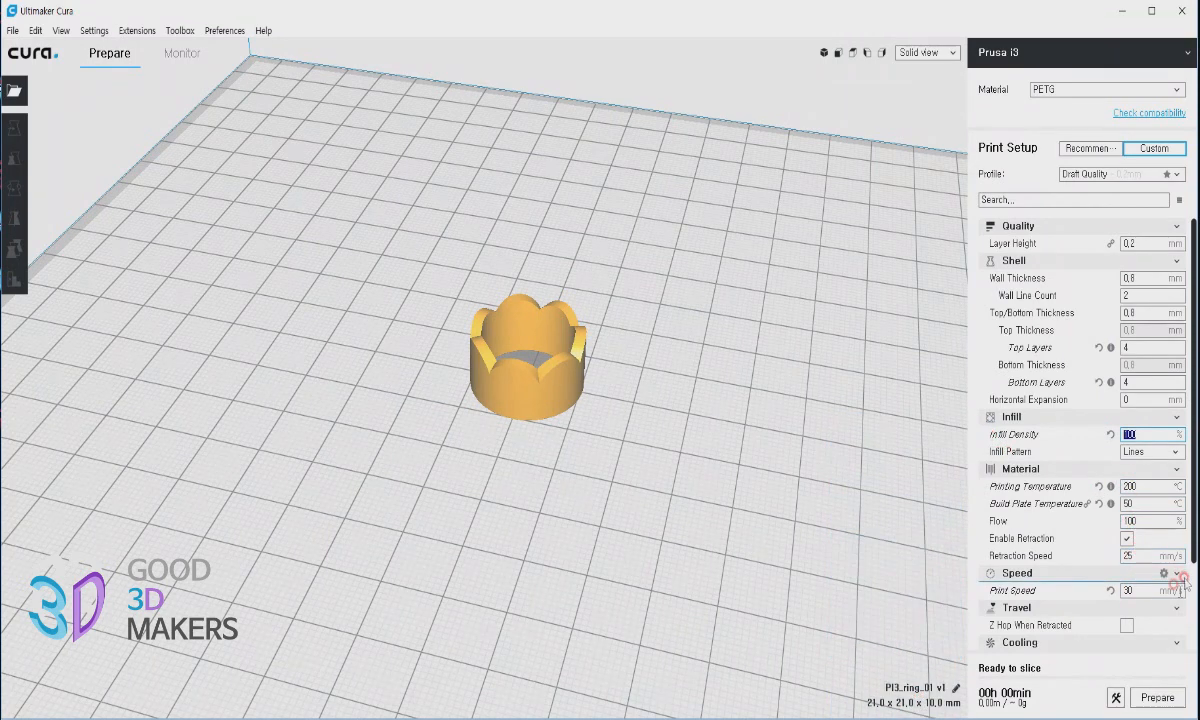
{"action": "scroll", "coordinate": [1152, 622], "scroll_direction": "down", "scroll_amount": 2}
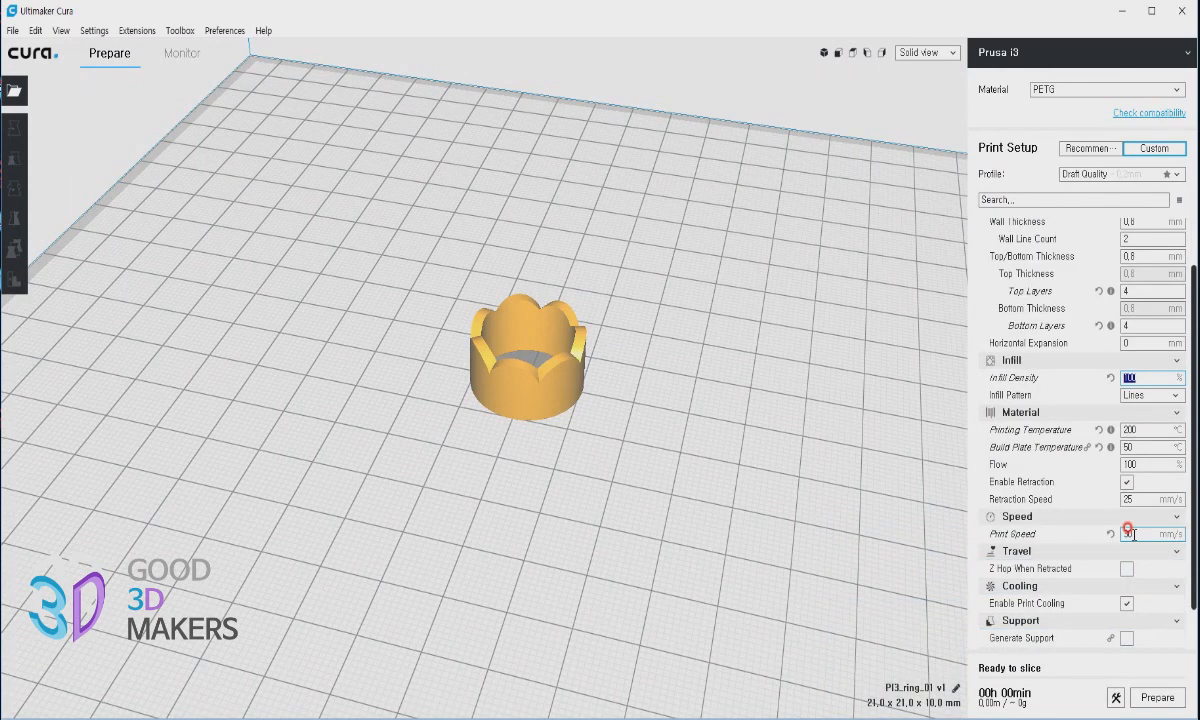
{"action": "scroll", "coordinate": [1117, 590], "scroll_direction": "down", "scroll_amount": 2}
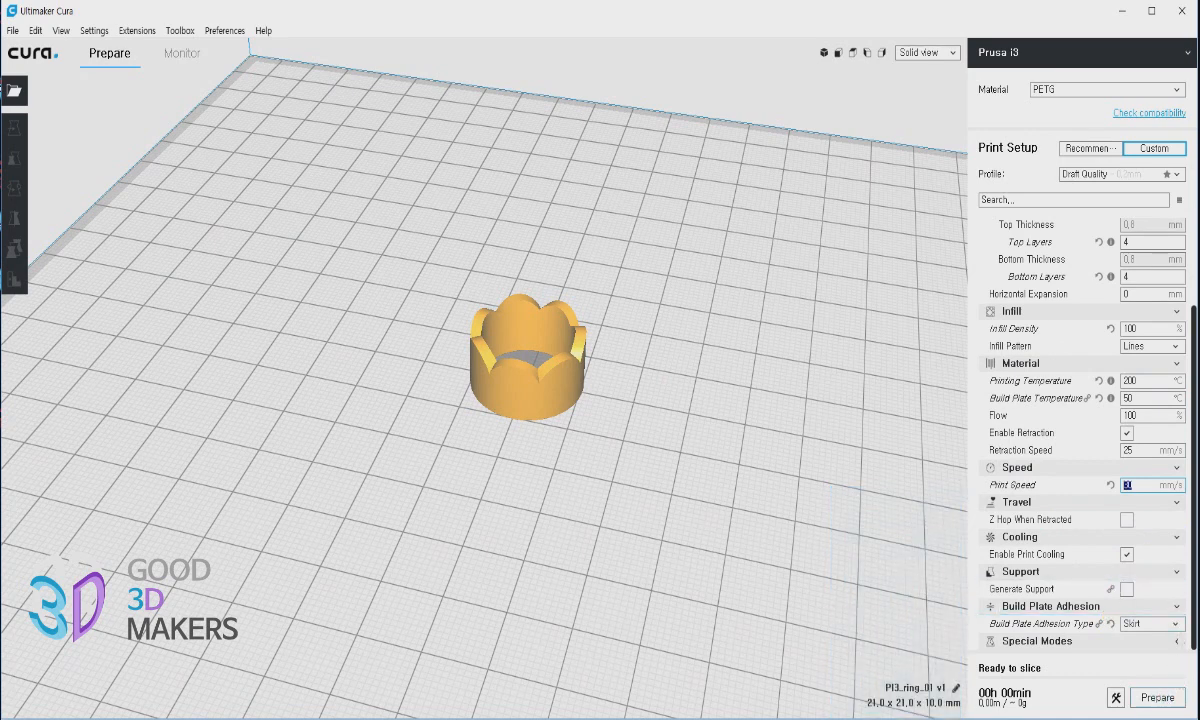
{"action": "left_click", "coordinate": [1150, 697]}
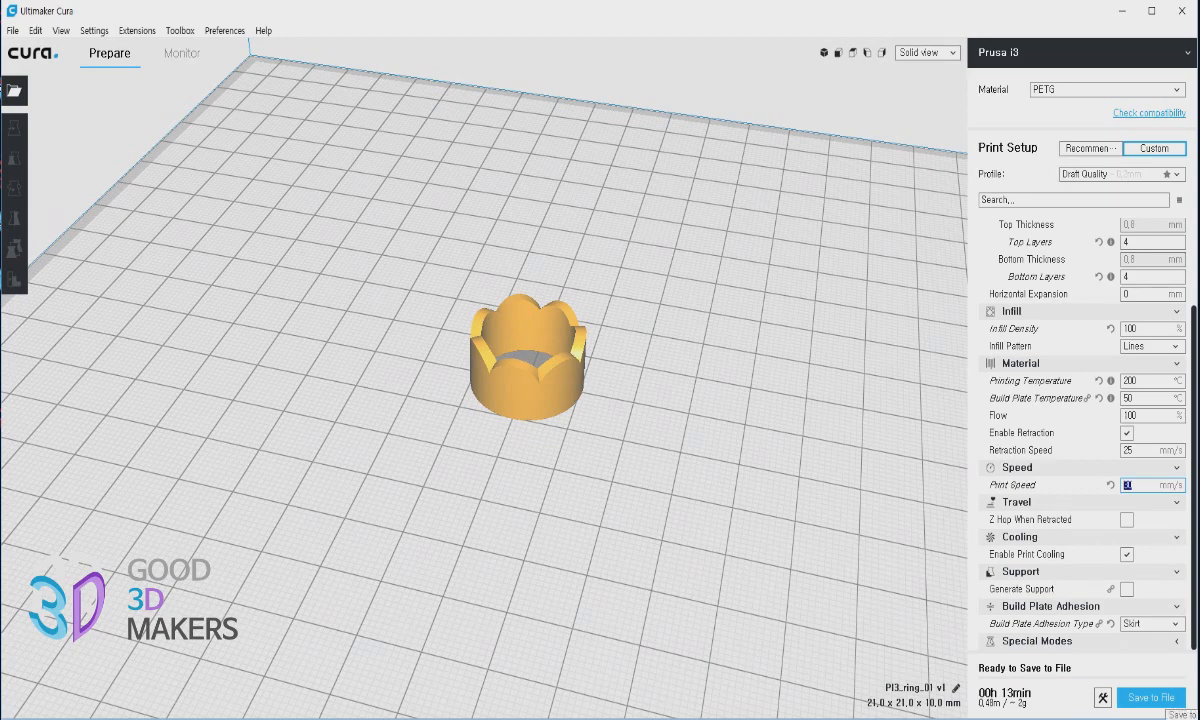
Step: Open the view mode choices for the sliced crown ring
{"action": "left_click", "coordinate": [925, 53]}
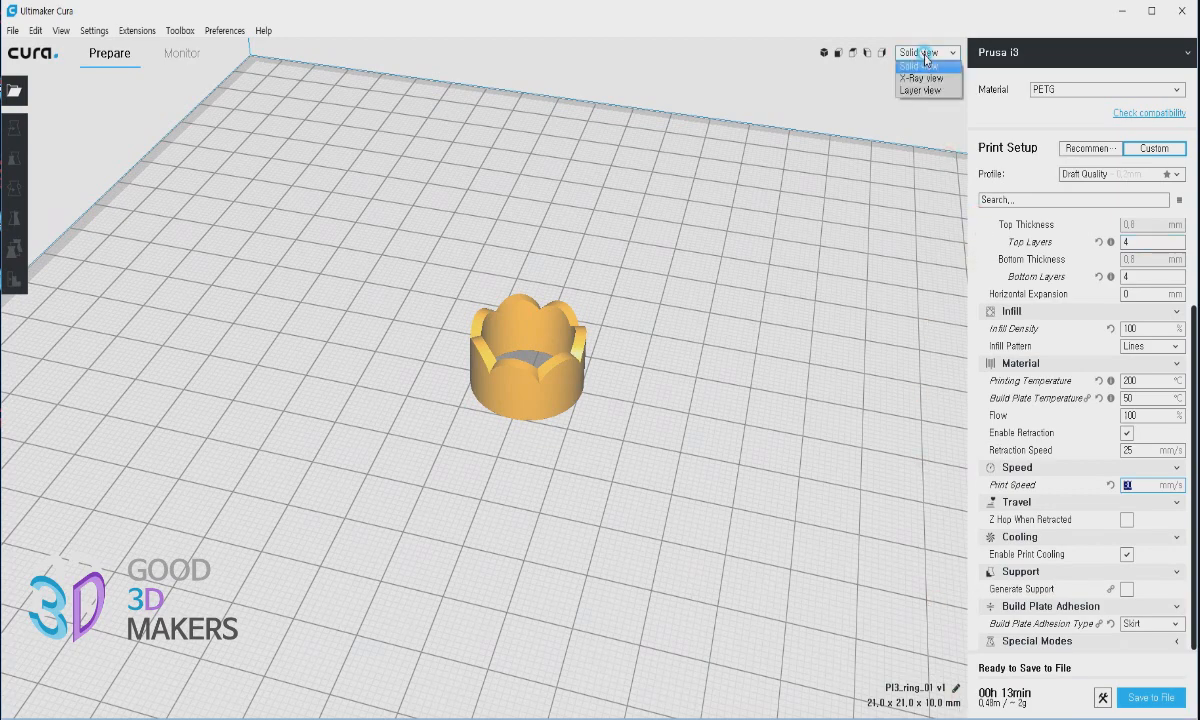